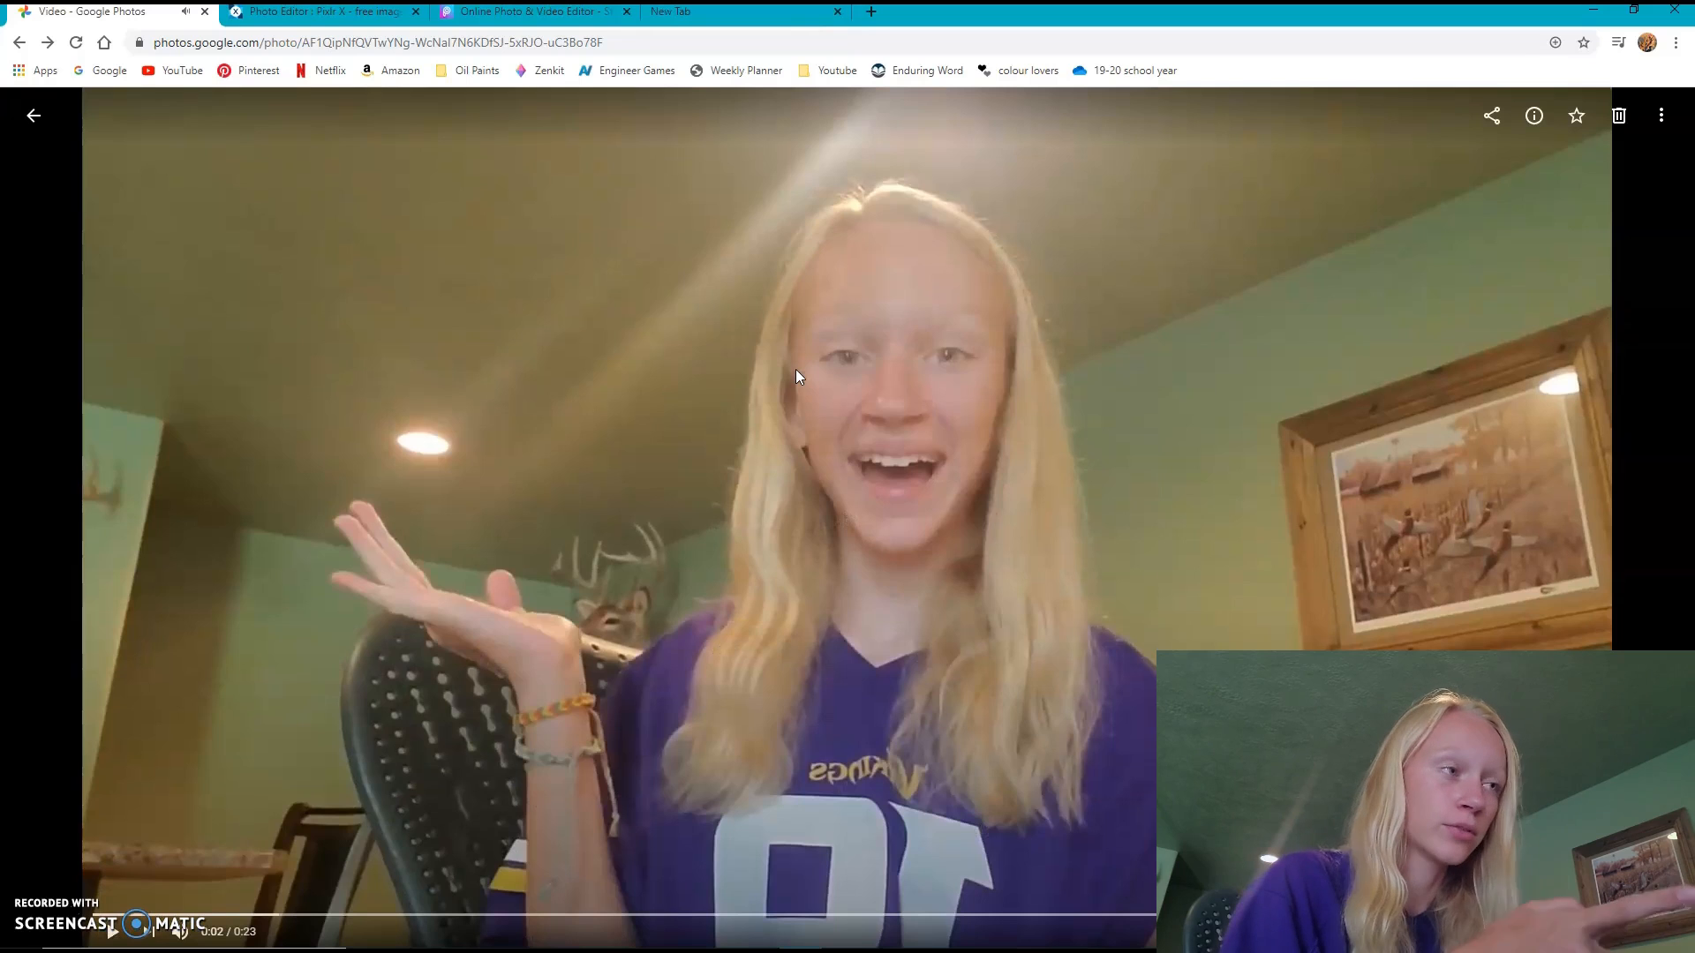
- Play the video in Google Photos and pause it at 0:09 on the smiling pose for the thumbnail
left_click(796, 369)
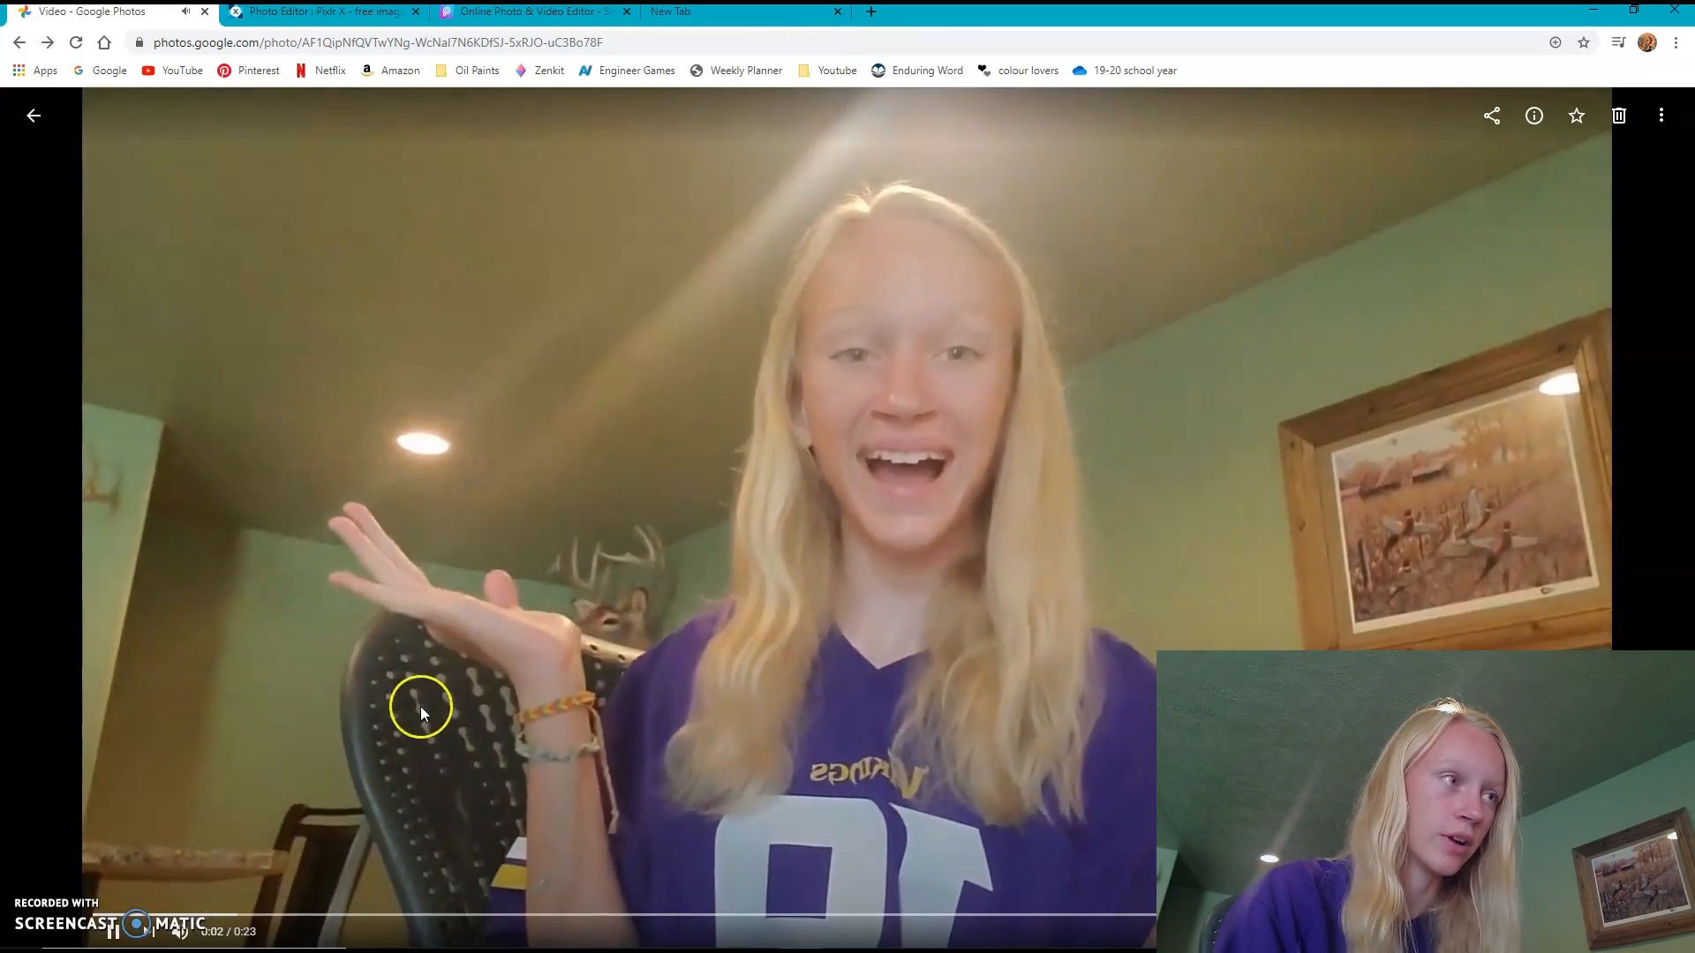
left_click(378, 687)
left_click(378, 685)
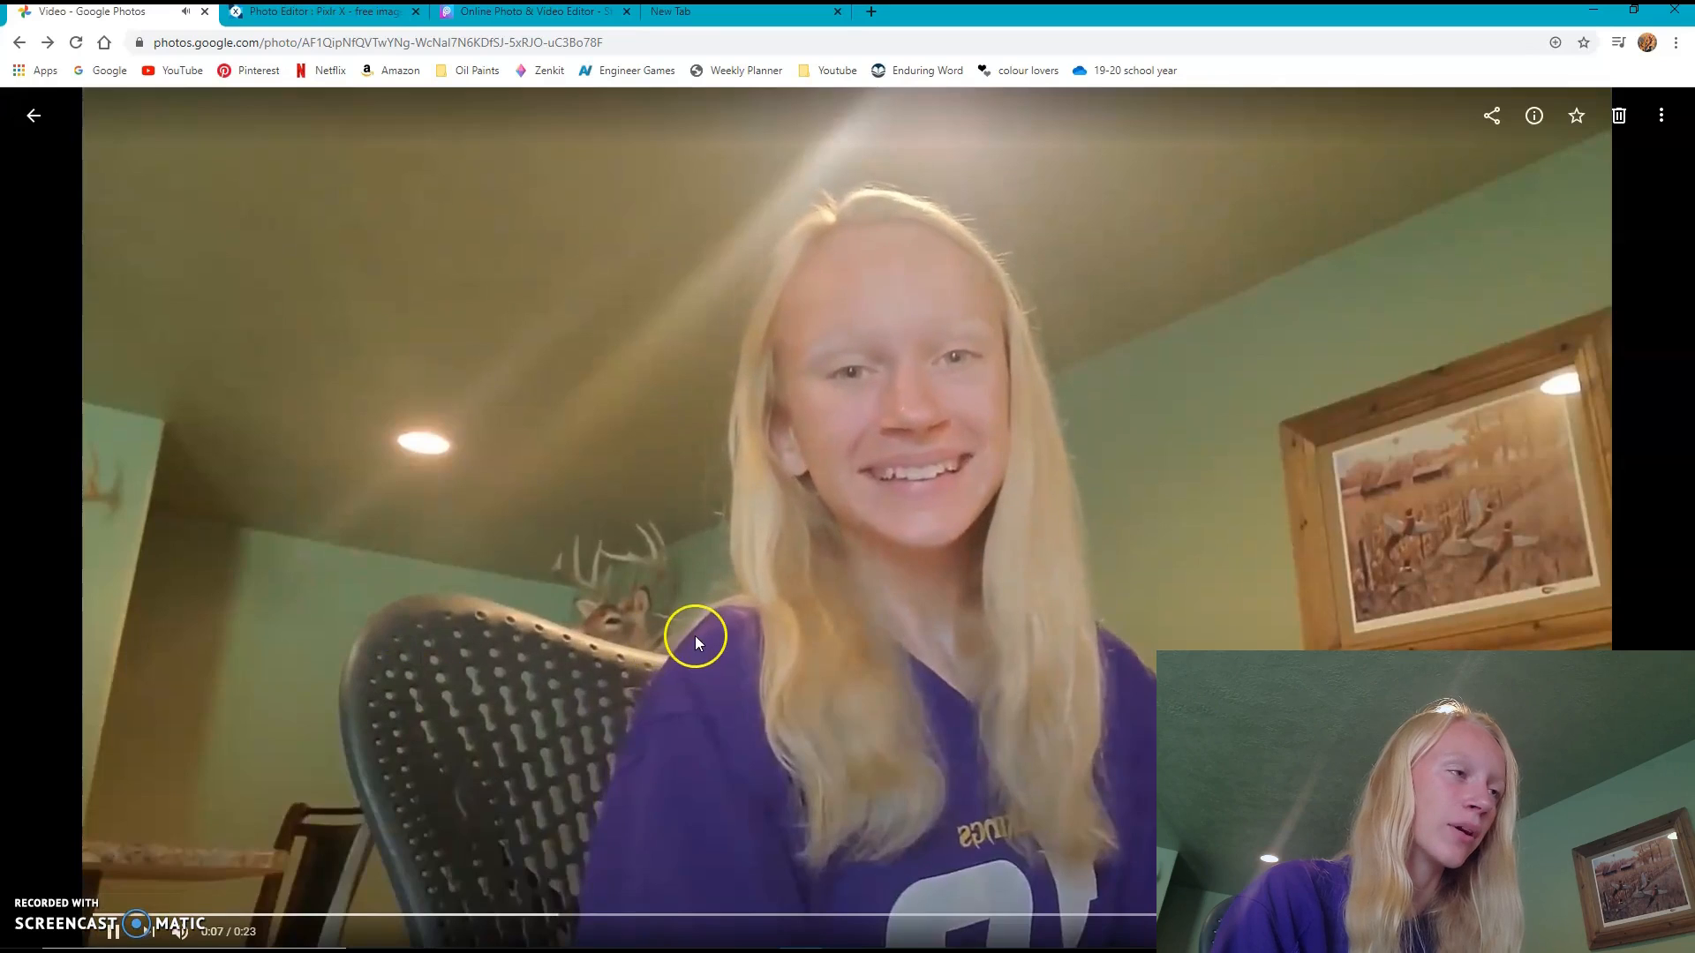
left_click(696, 634)
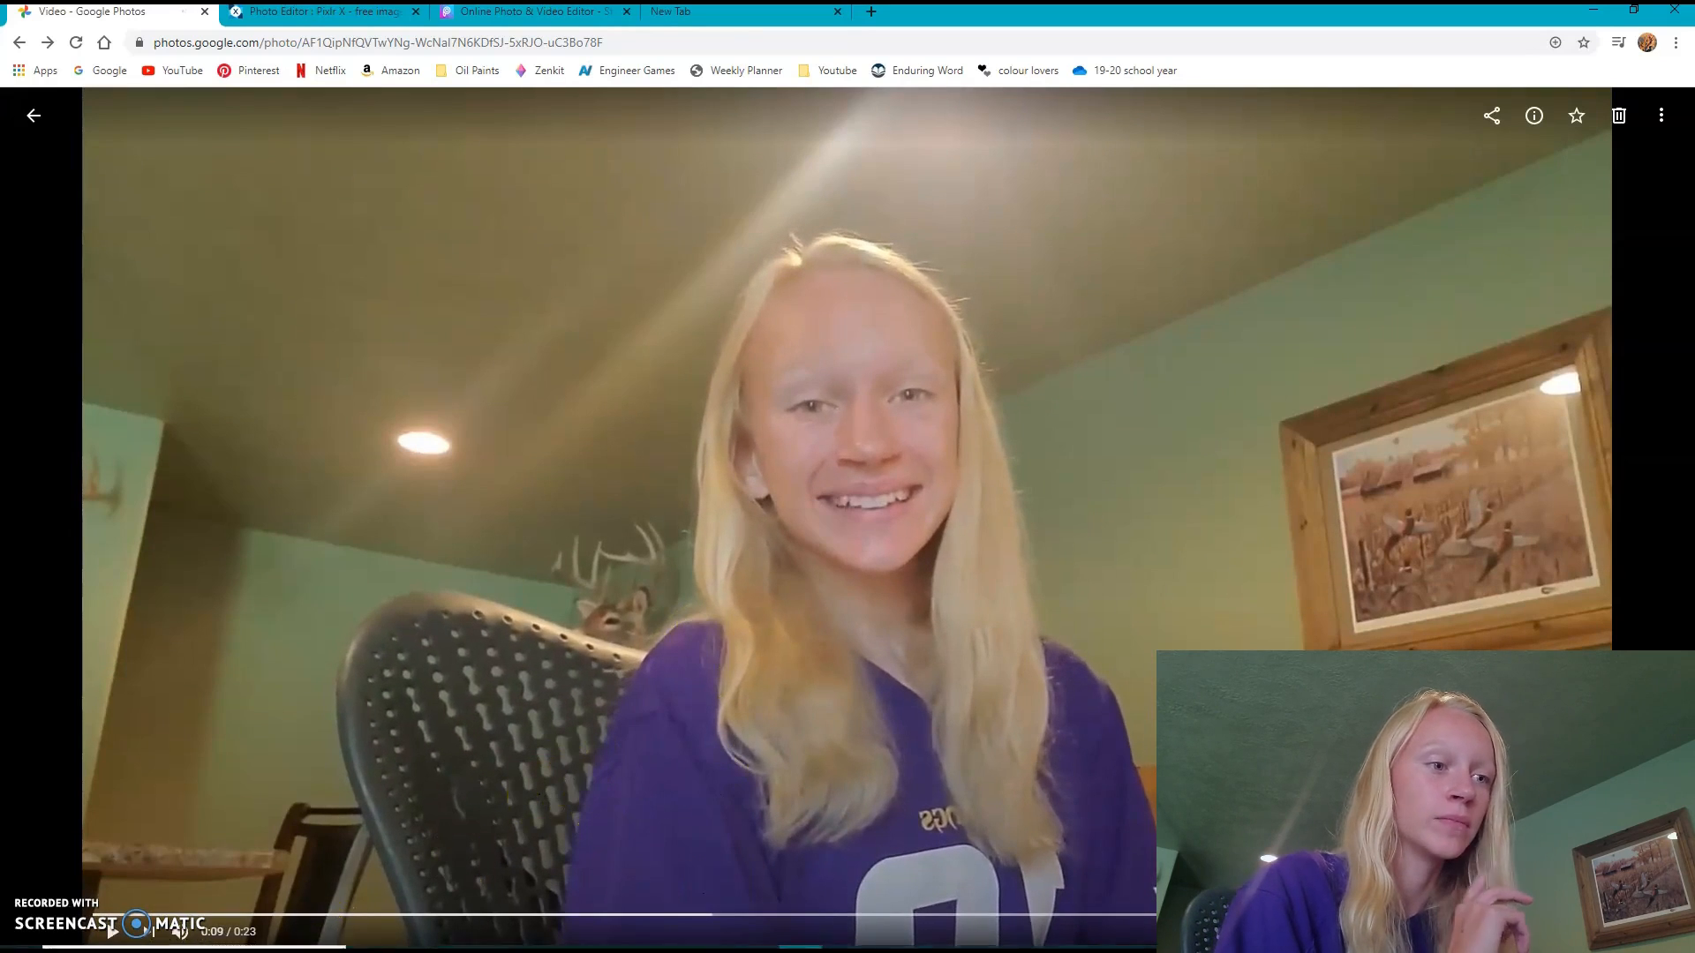
- Open the Snipping Tool and capture the paused video frame as a new snip
left_click(296, 932)
type("snipping tool")
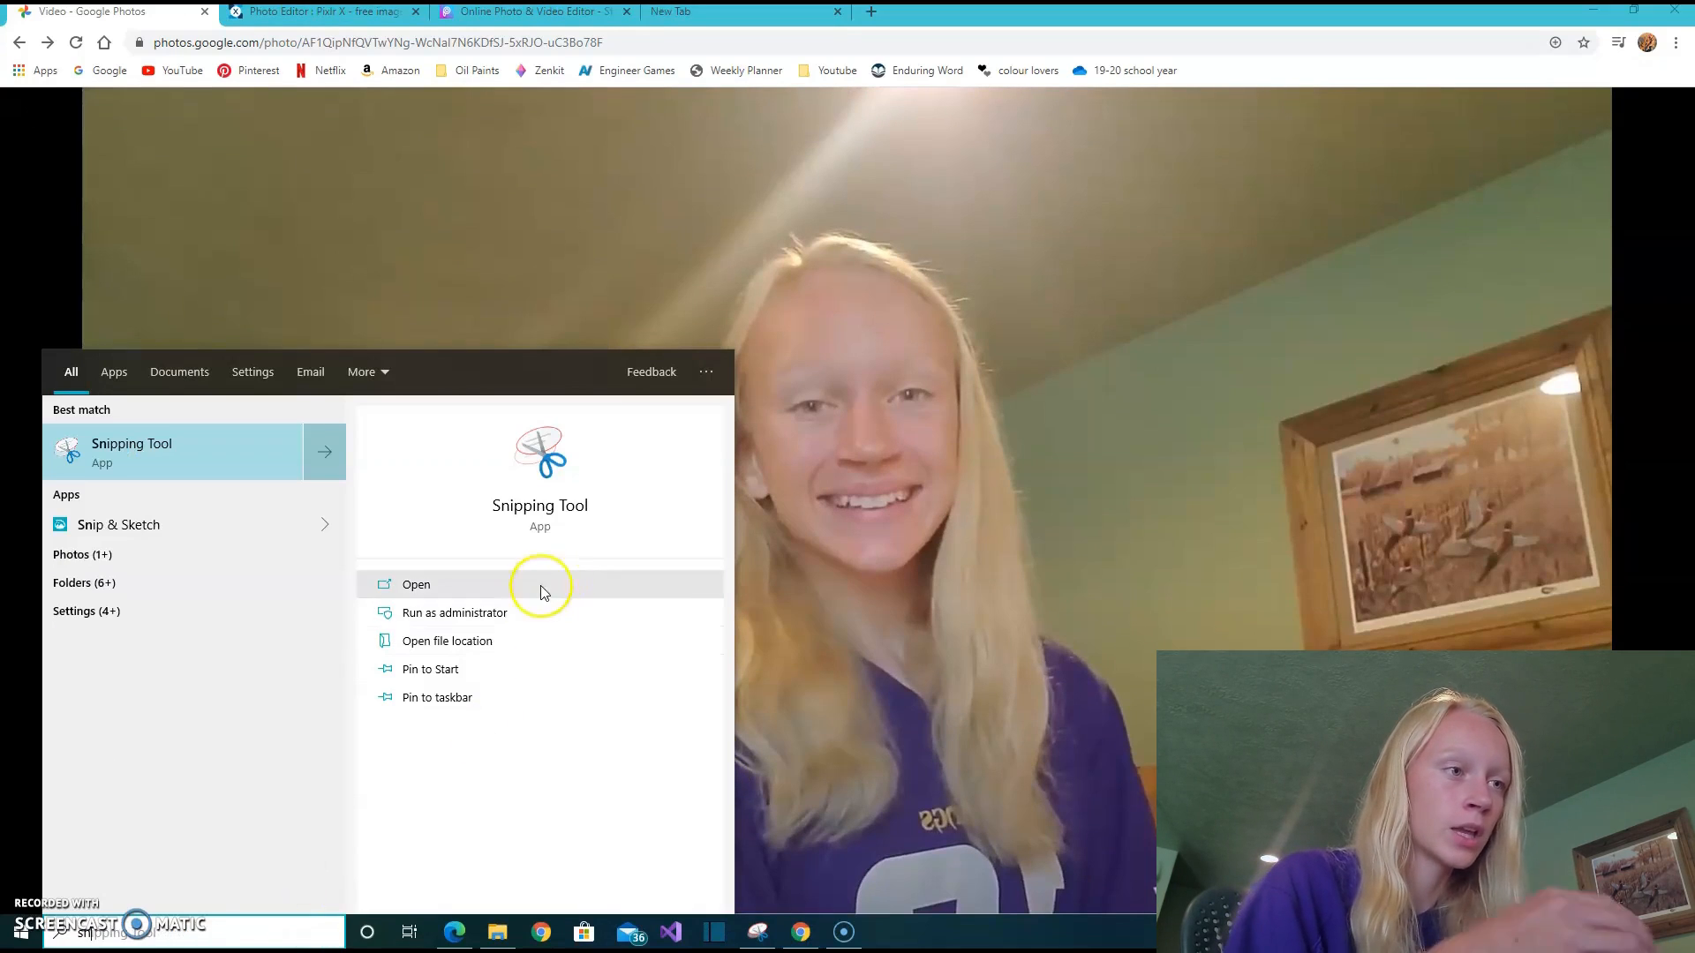
left_click(505, 580)
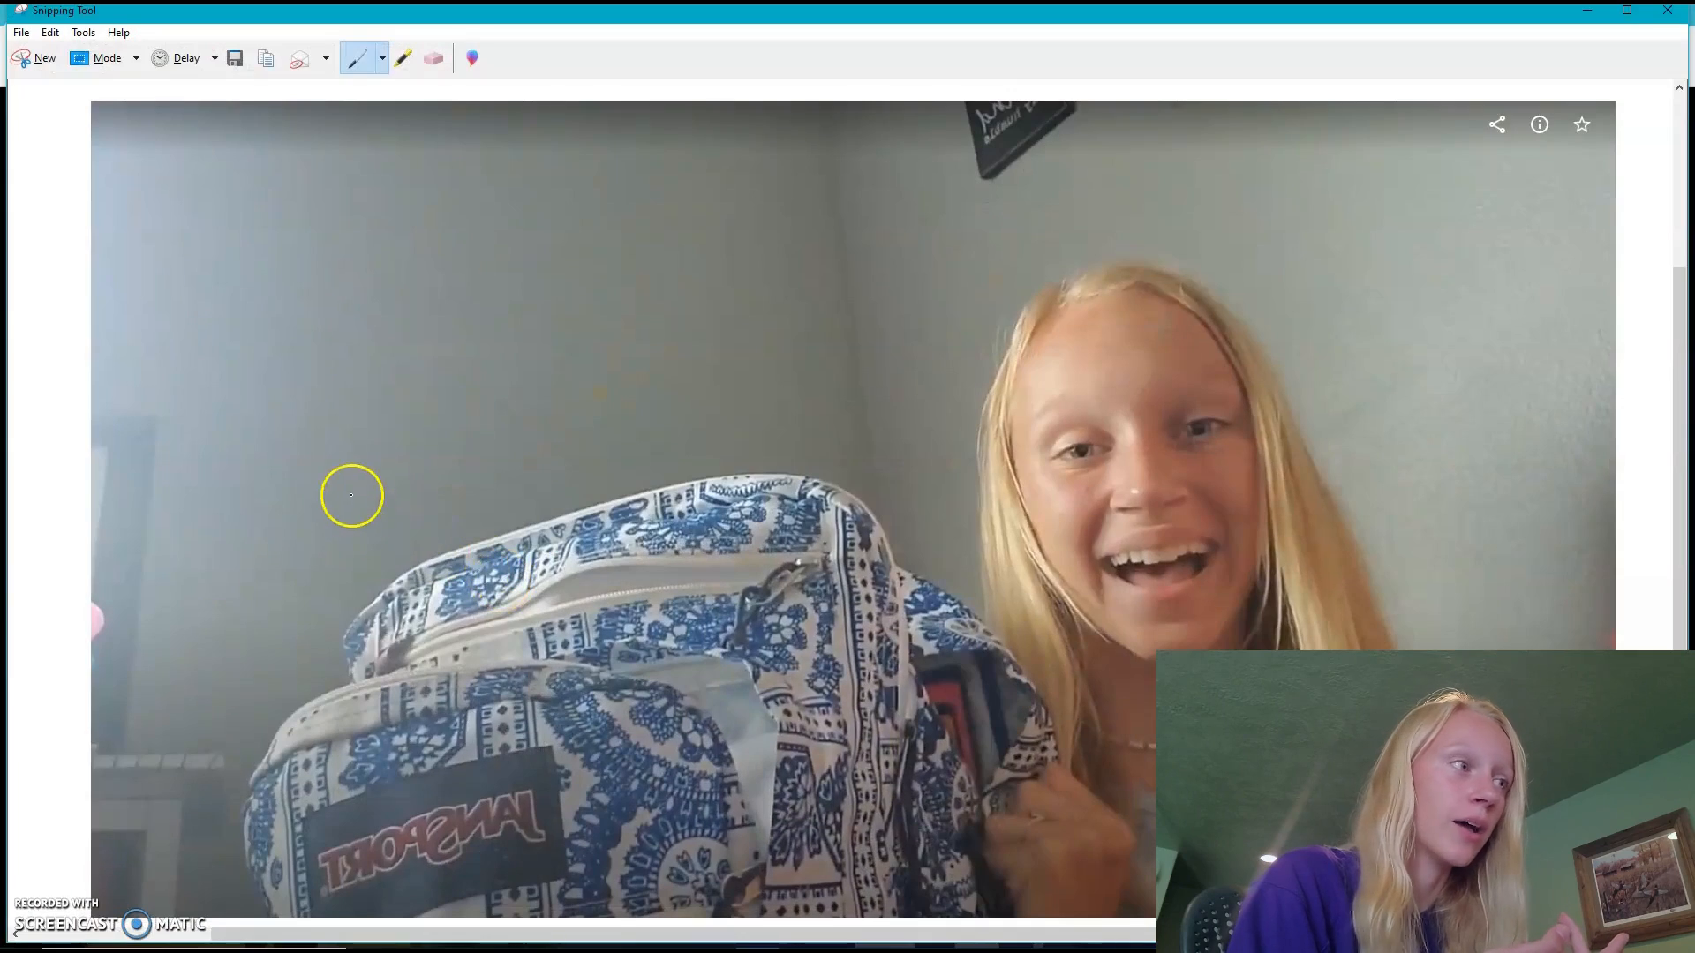
left_click(45, 58)
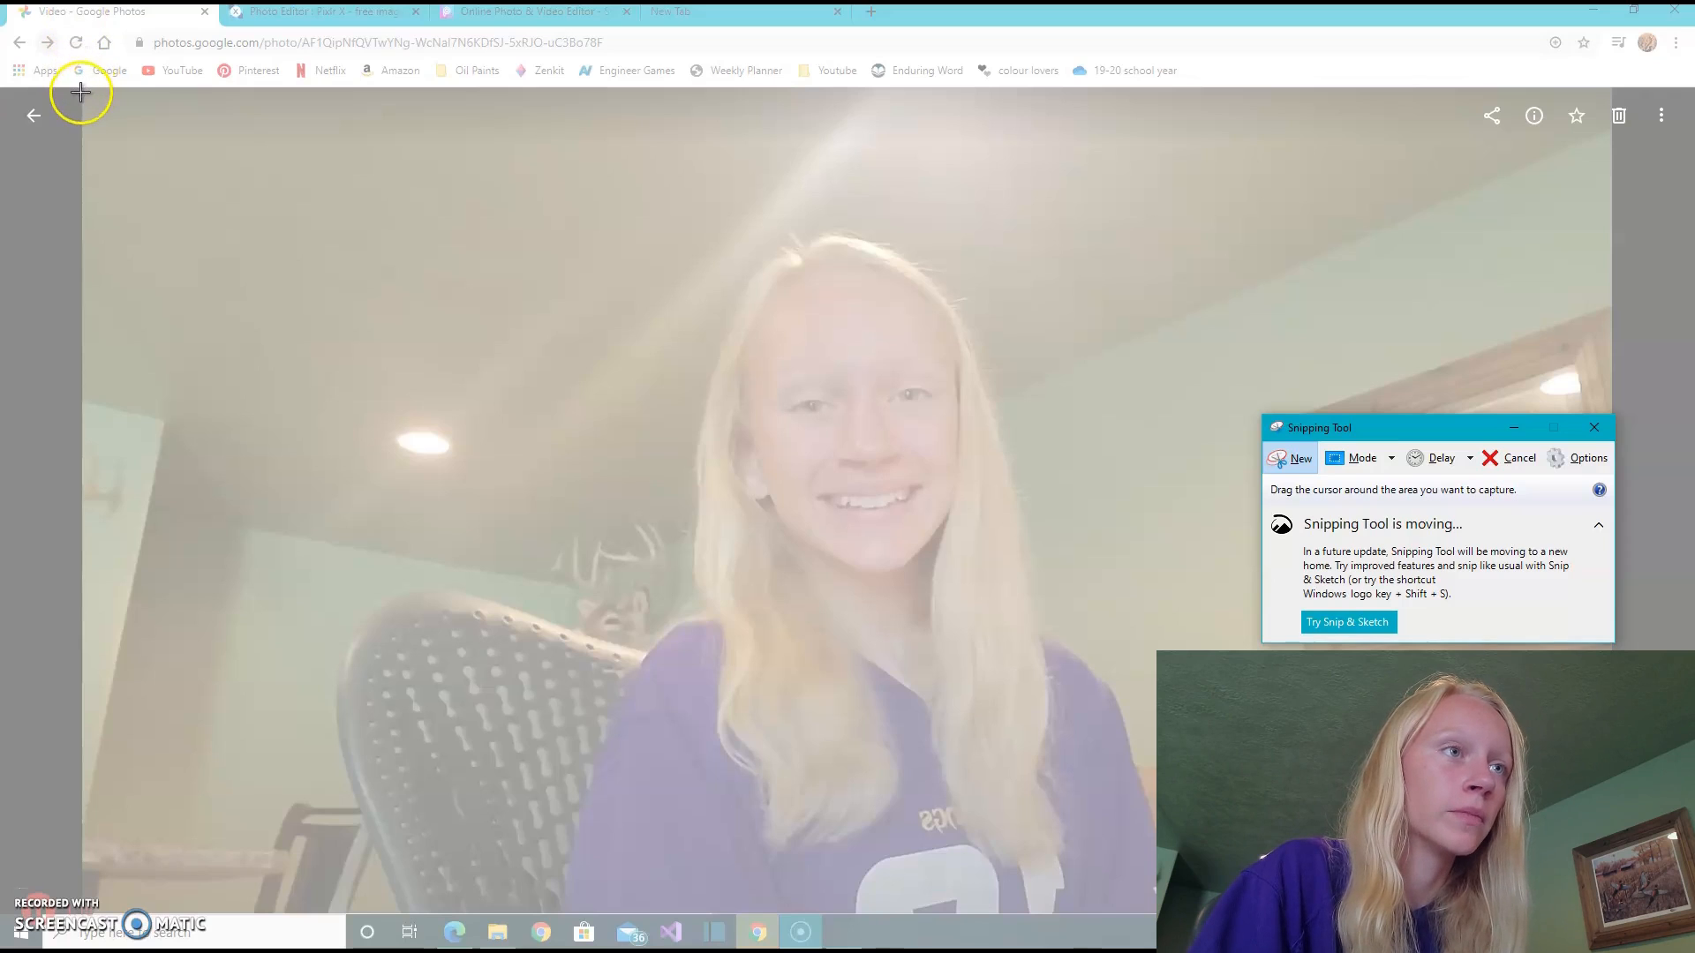
left_click_drag(83, 91, 1611, 912)
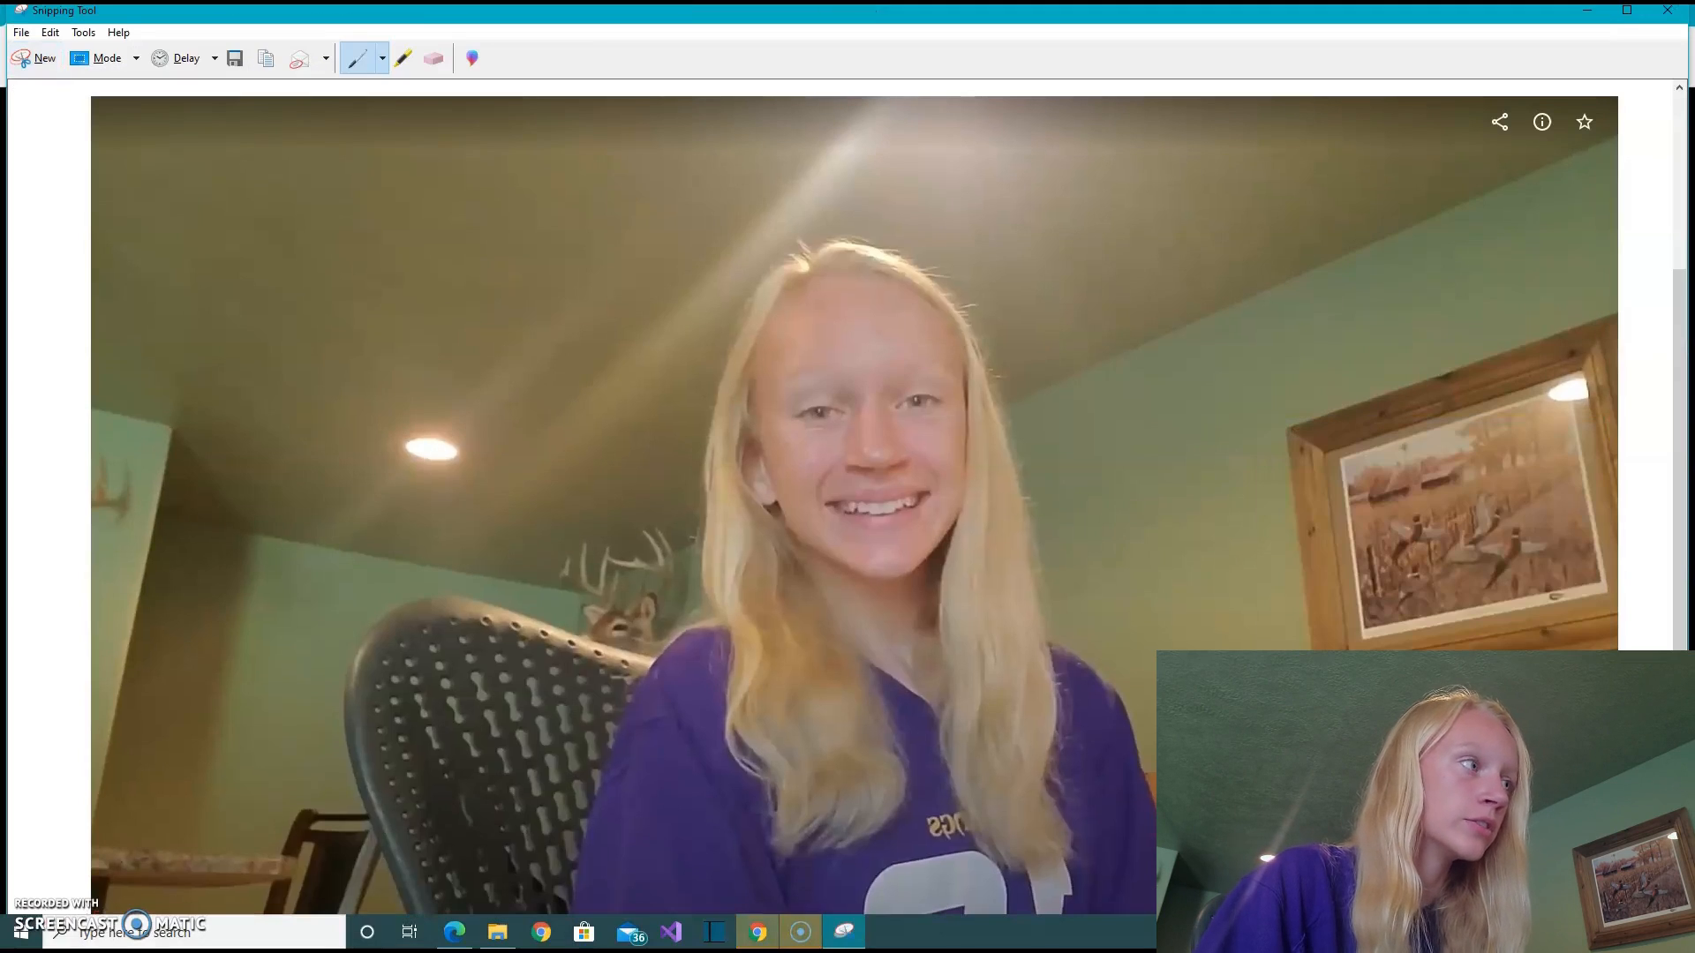
- Start saving the snip and create and open a folder named "how i edit my thumbnails" inside the 2020 videos folder
left_click(21, 33)
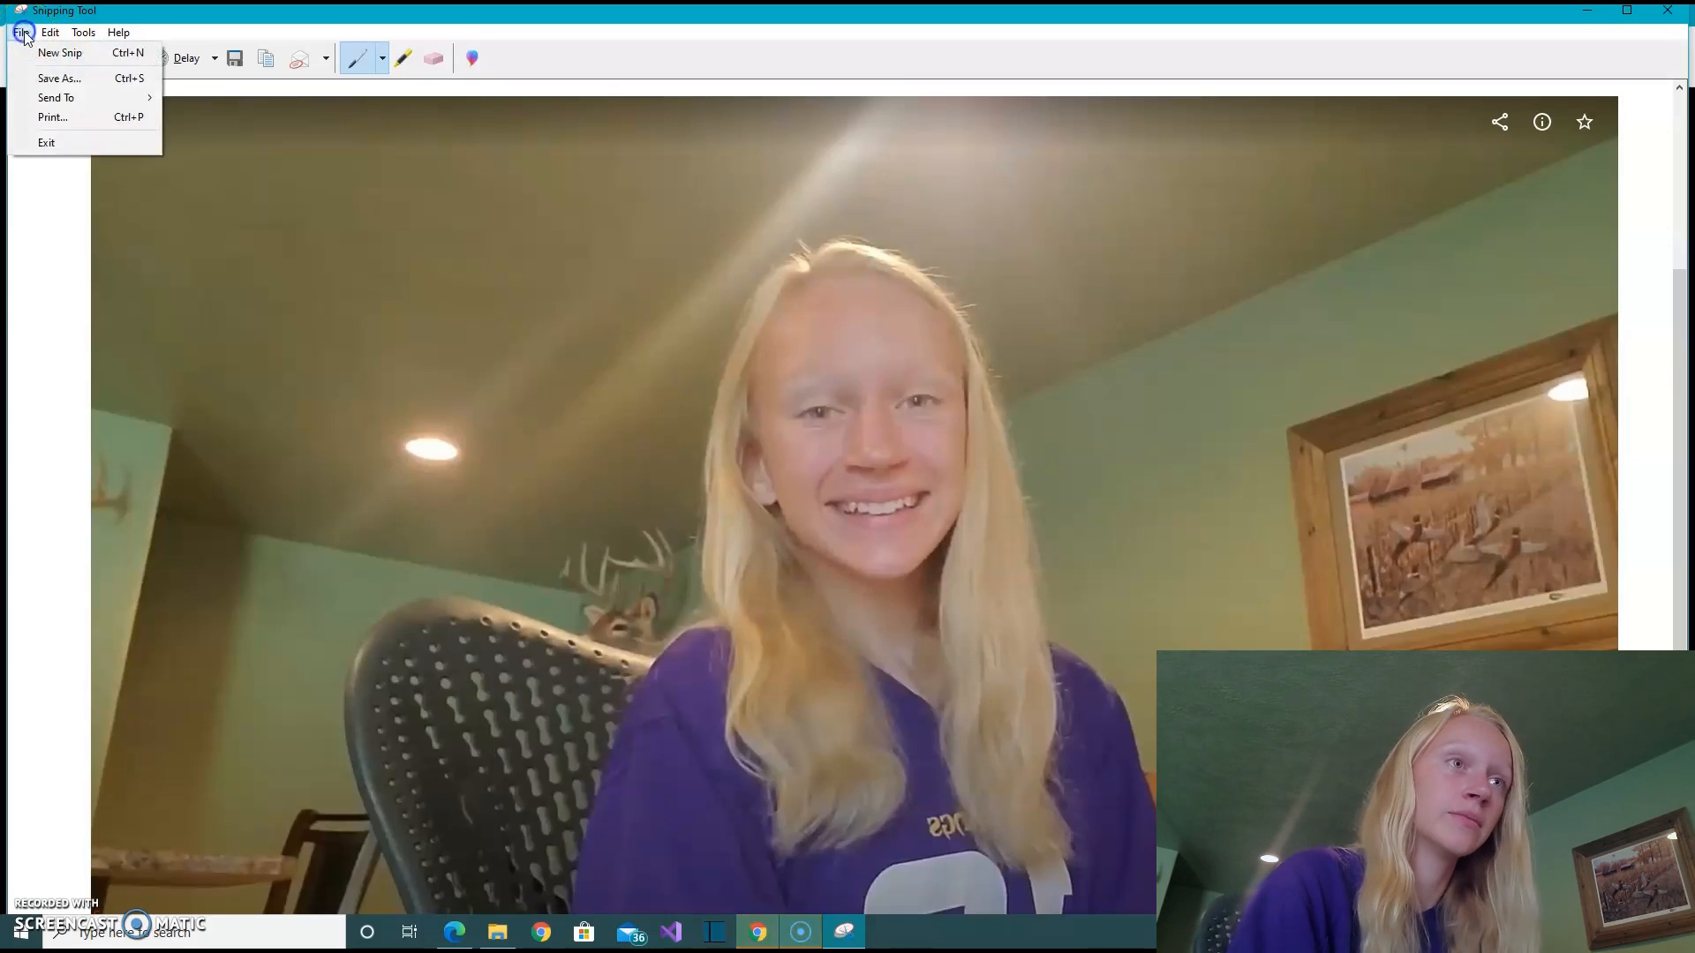
left_click(38, 78)
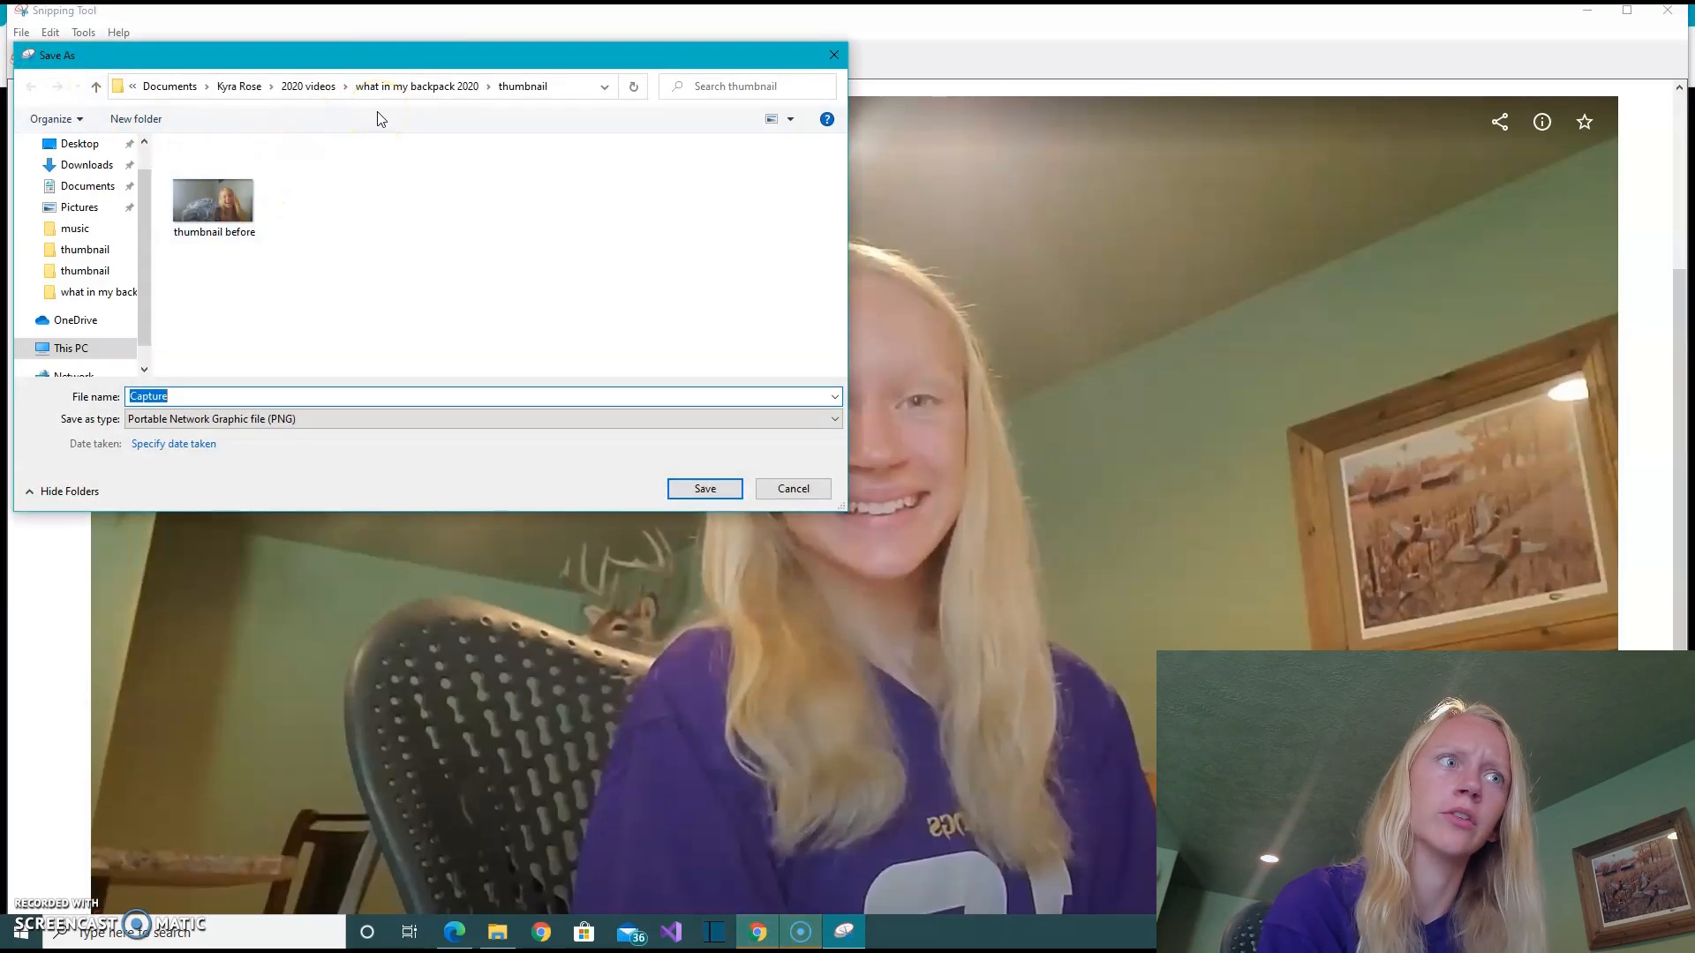
left_click(308, 86)
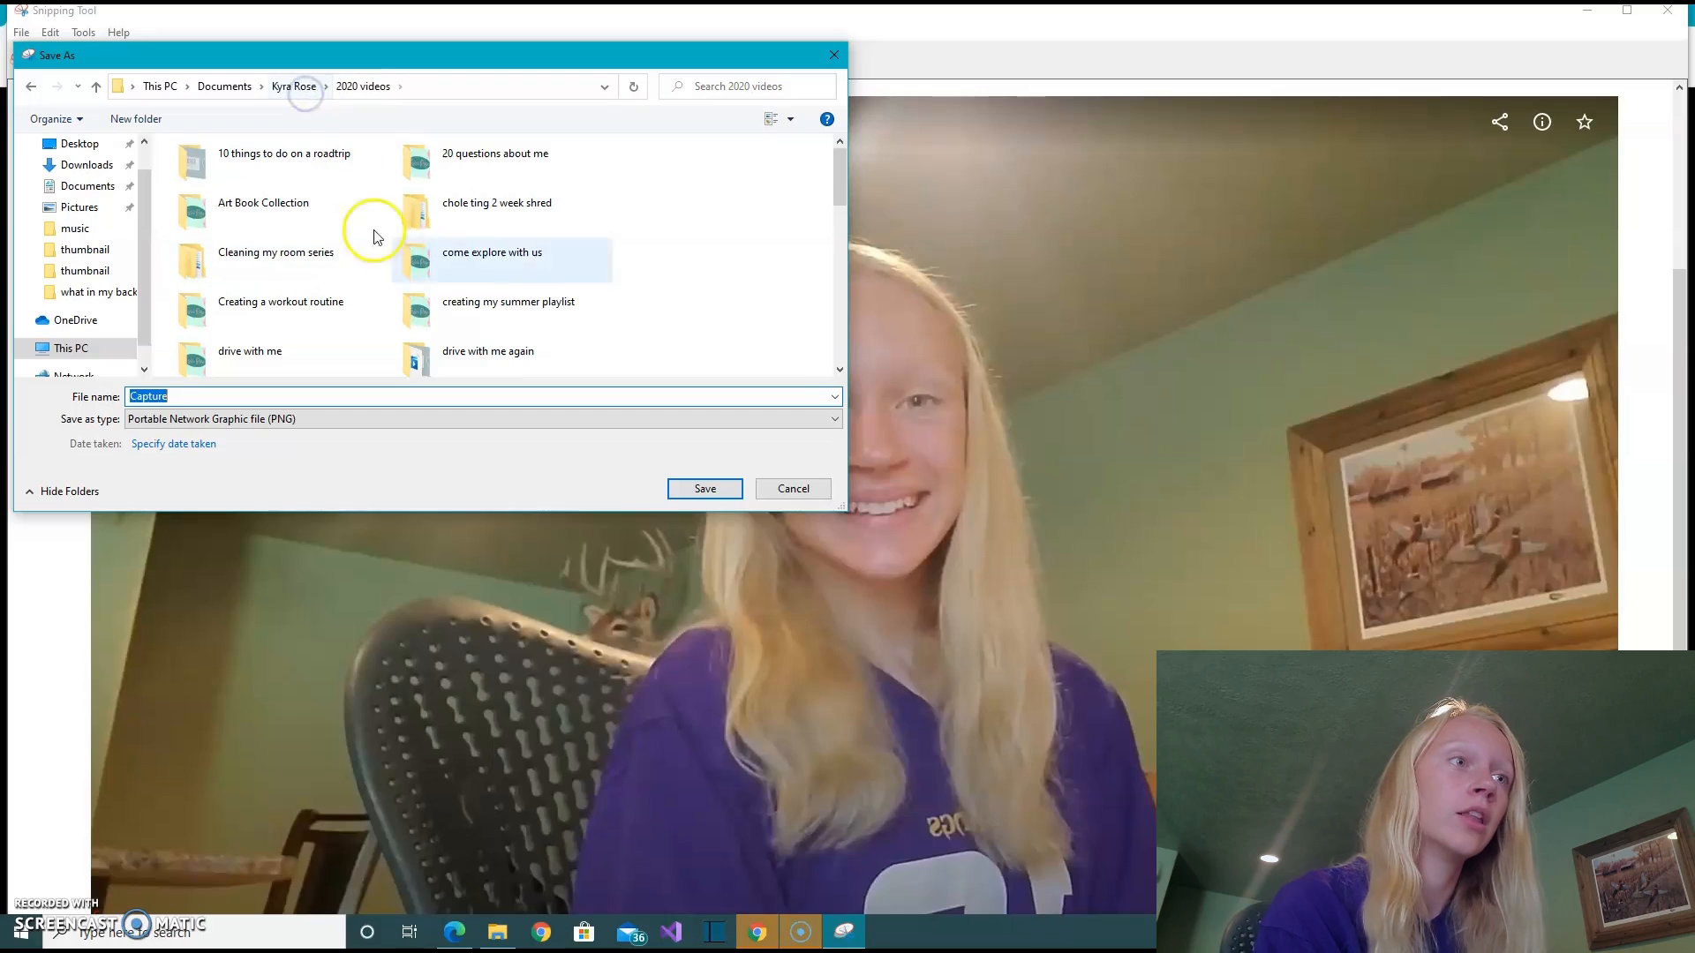
right_click(689, 261)
mouse_move(861, 465)
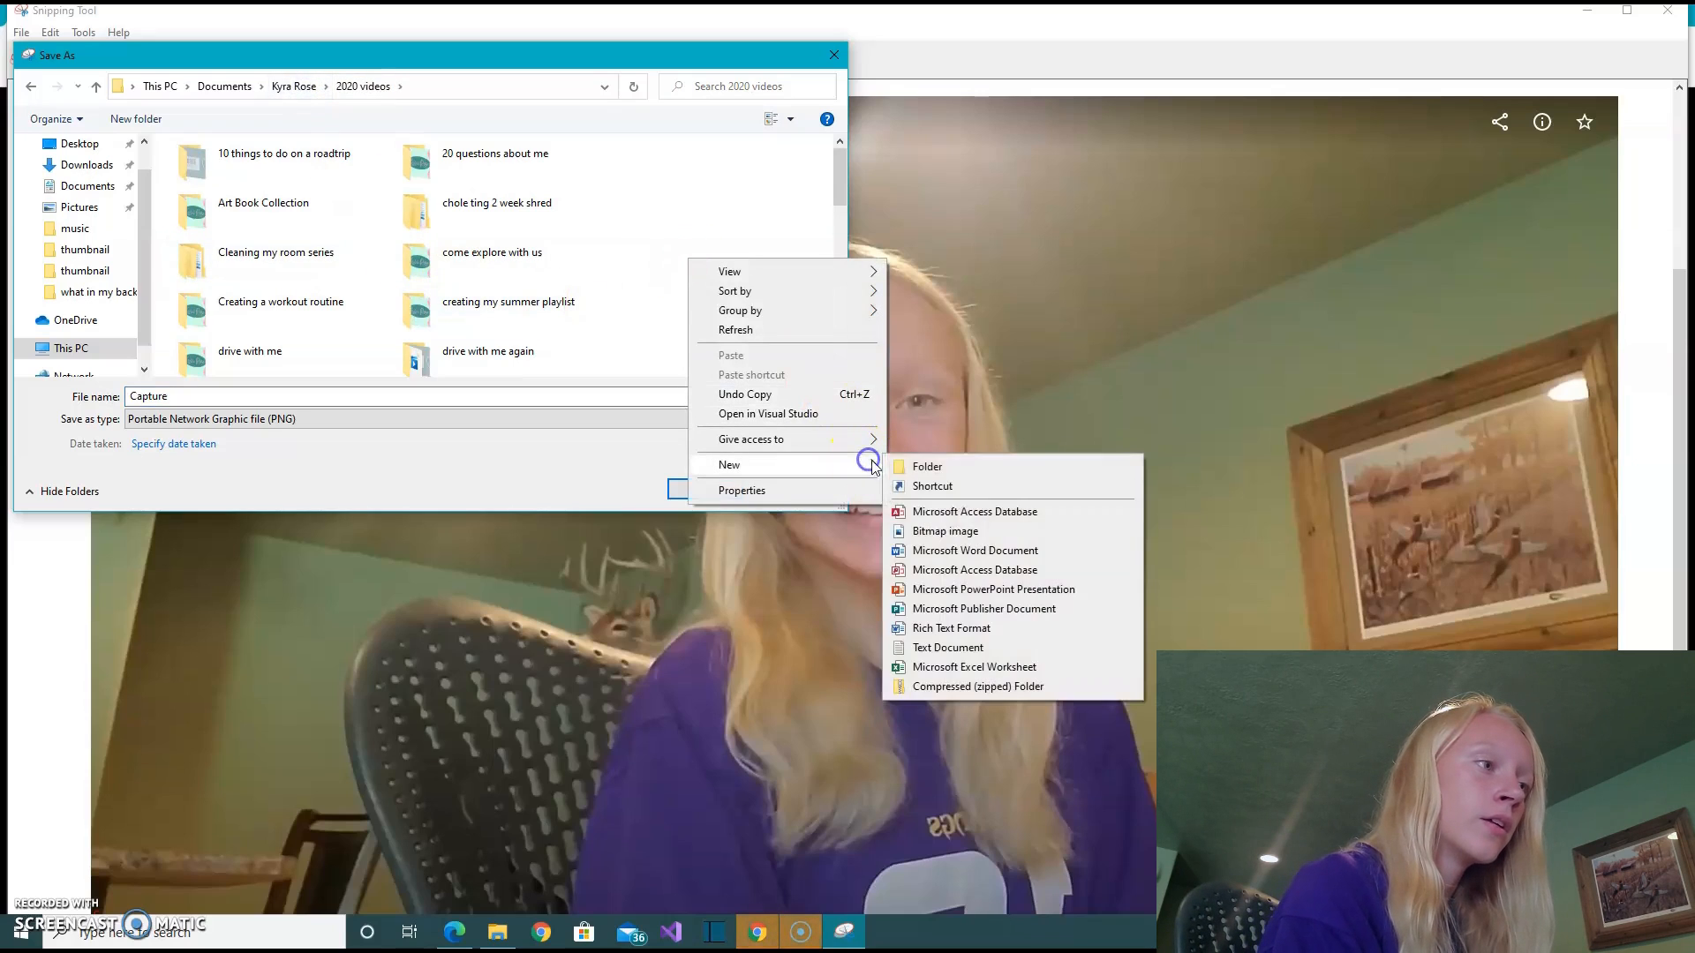
left_click(927, 463)
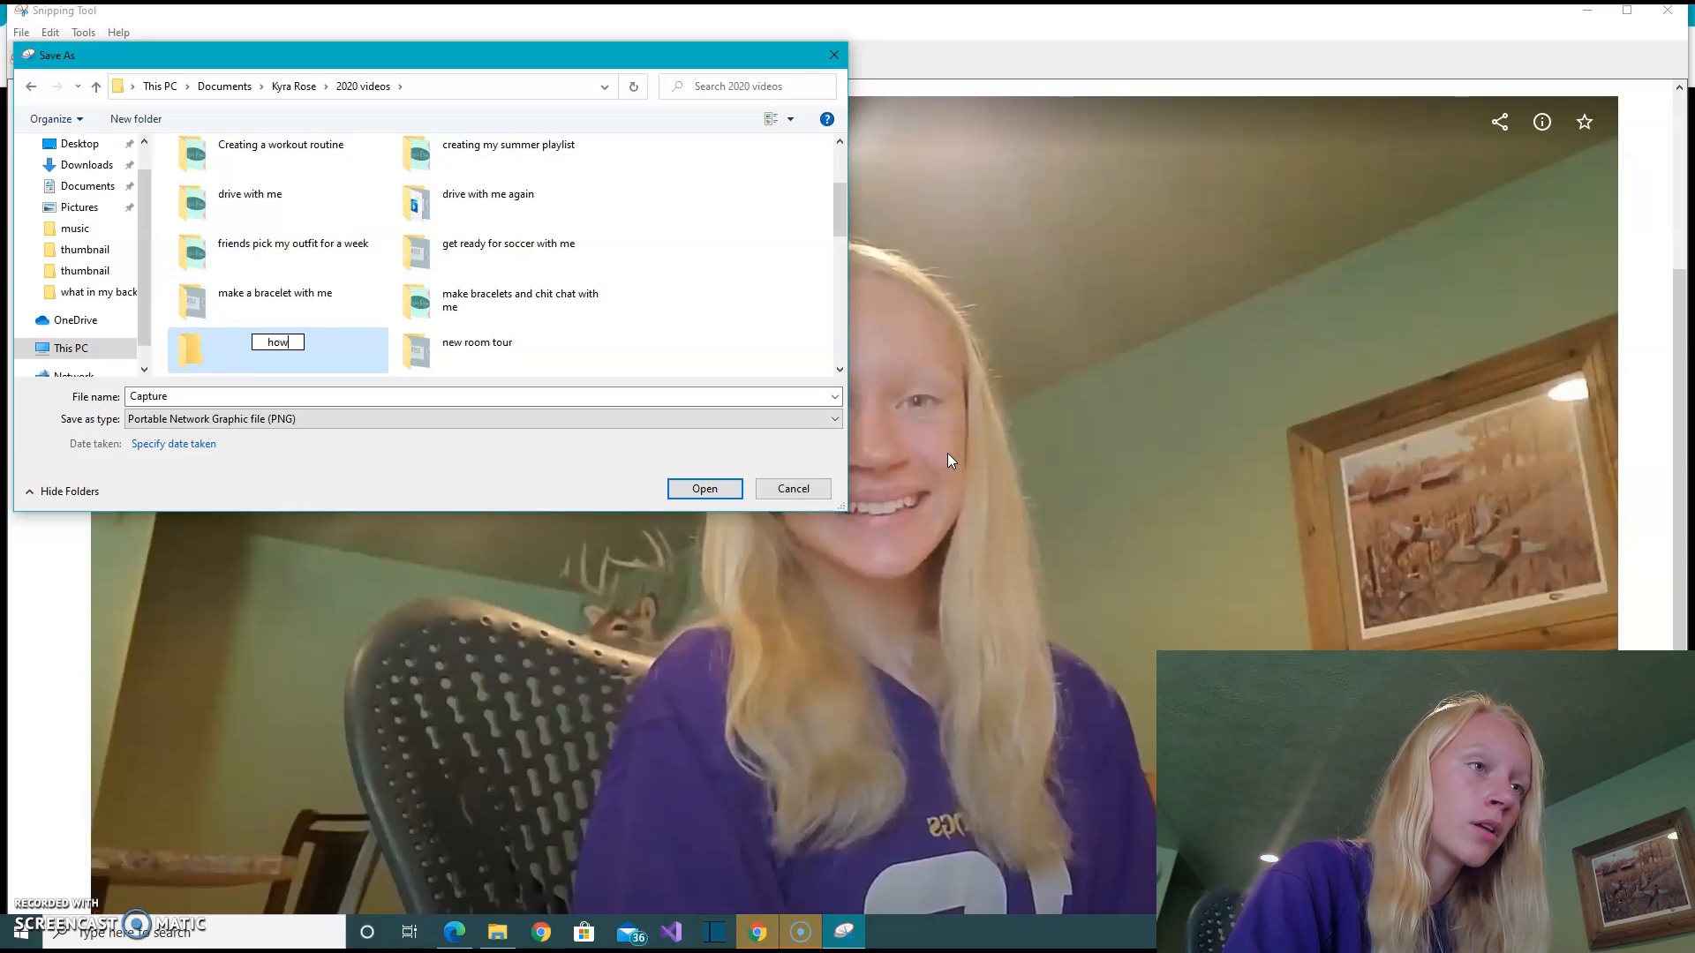
type("how i edit my ")
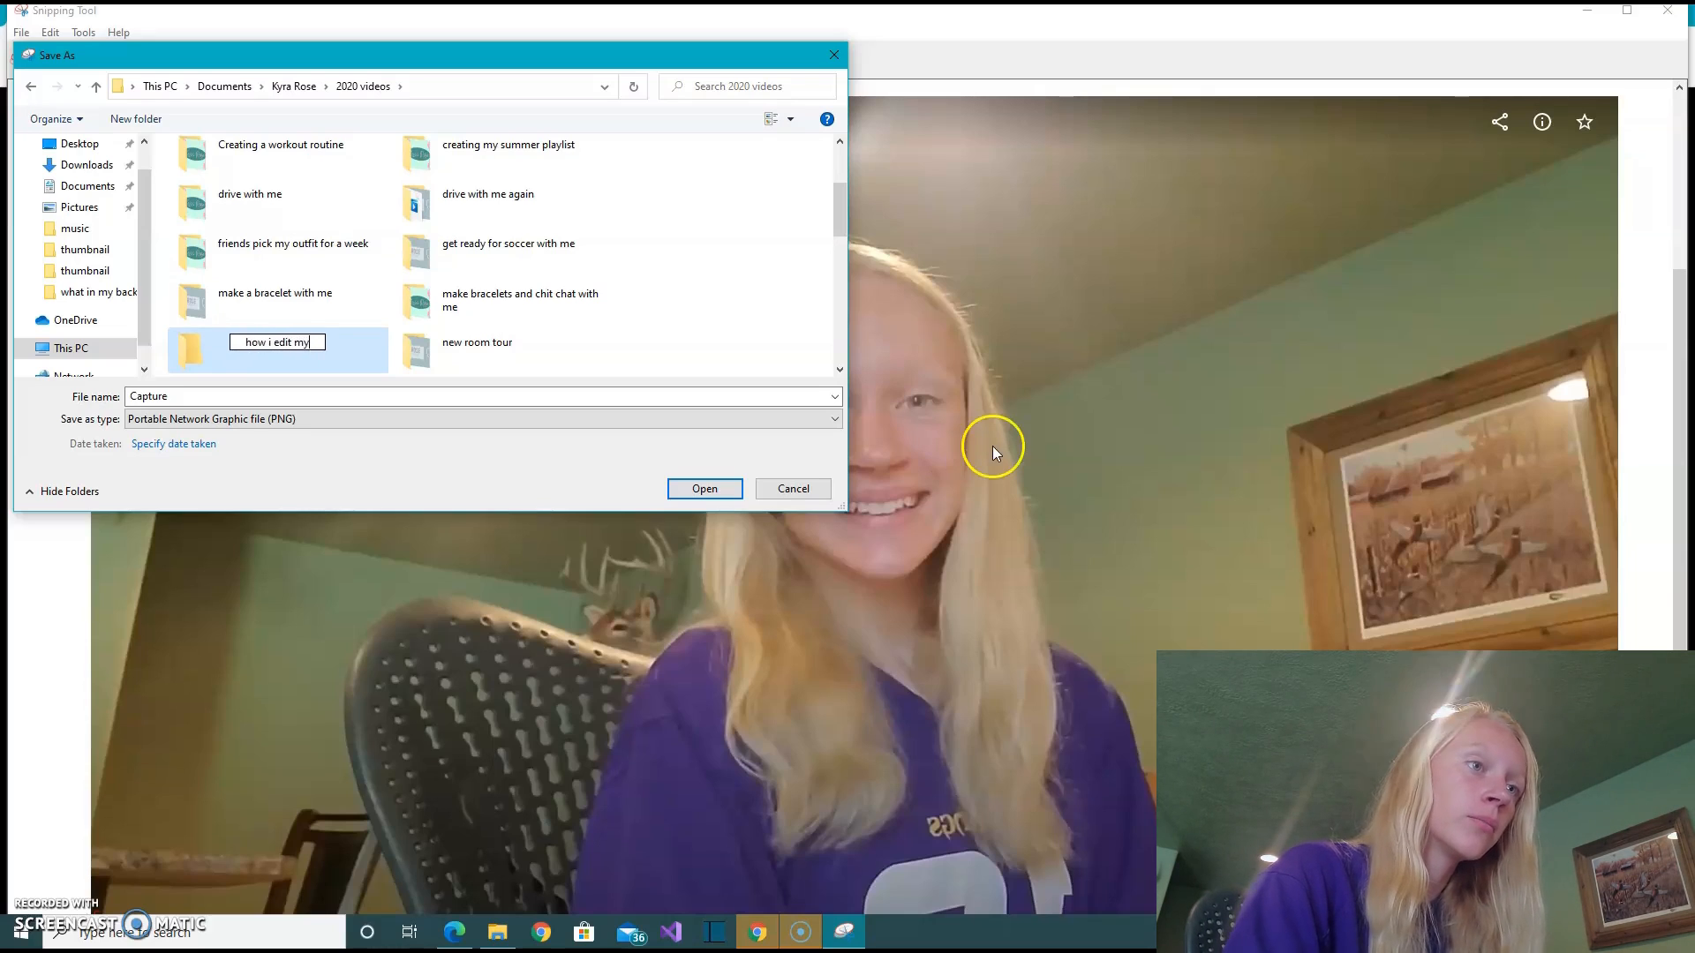
type("thumbnail")
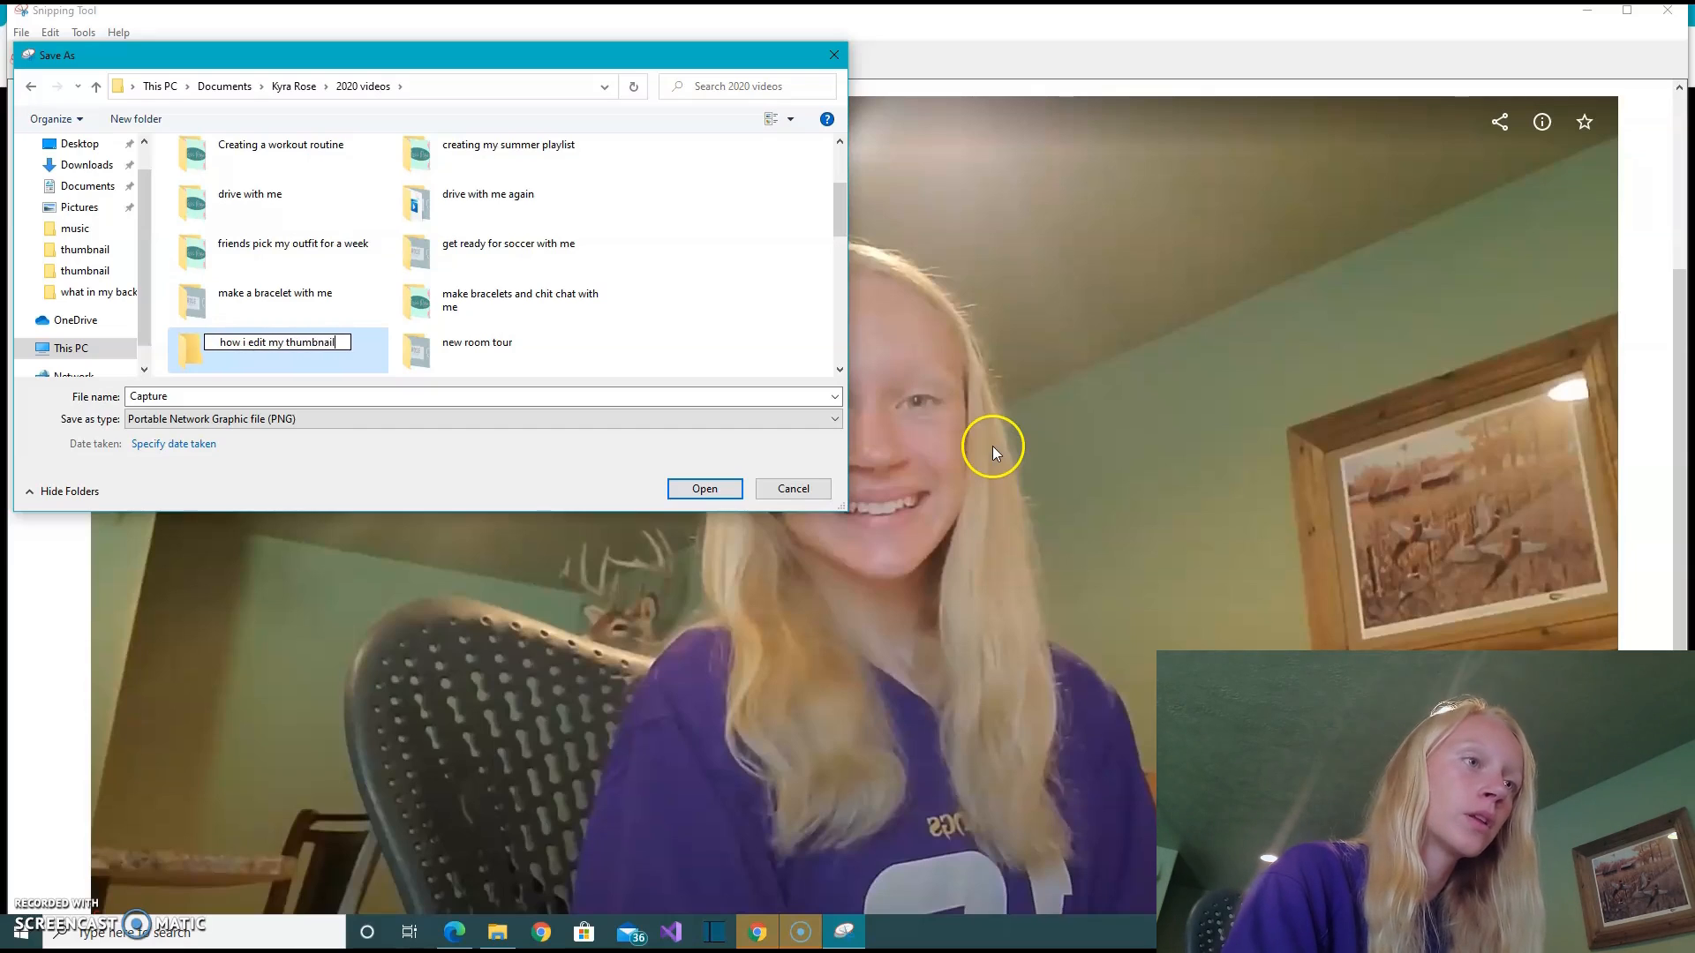
key("Return")
key("Return")
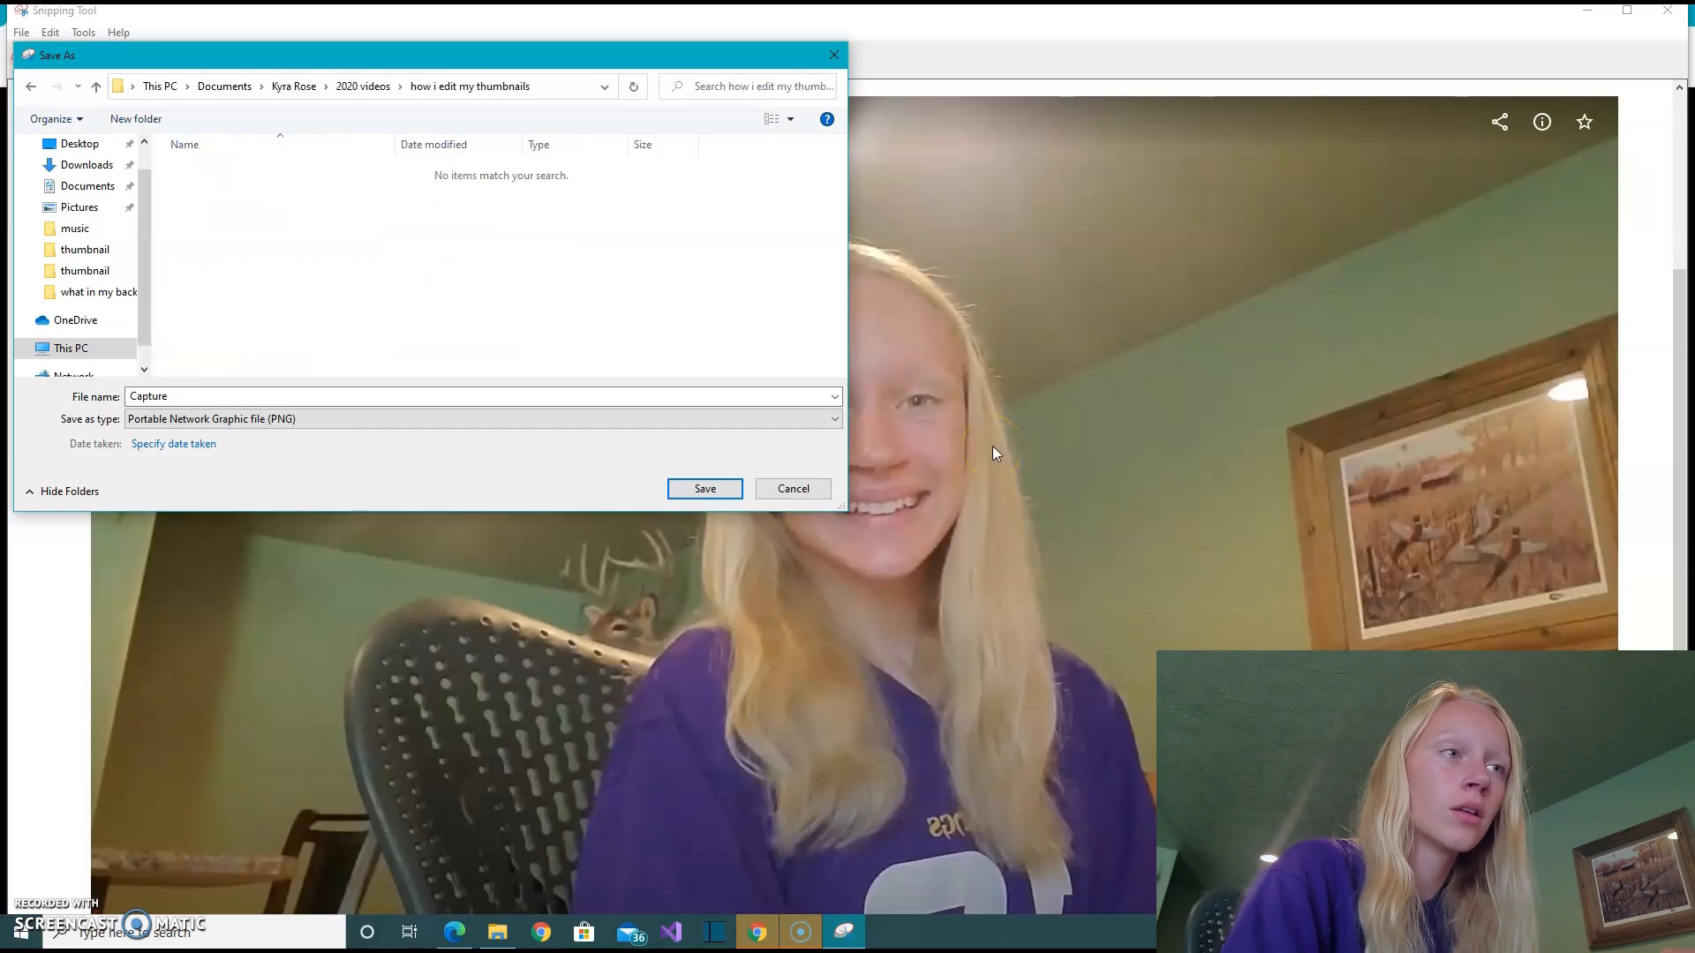
- Create a subfolder named "thumbnail" in the "how i edit my thumbnails" folder and open it
right_click(644, 238)
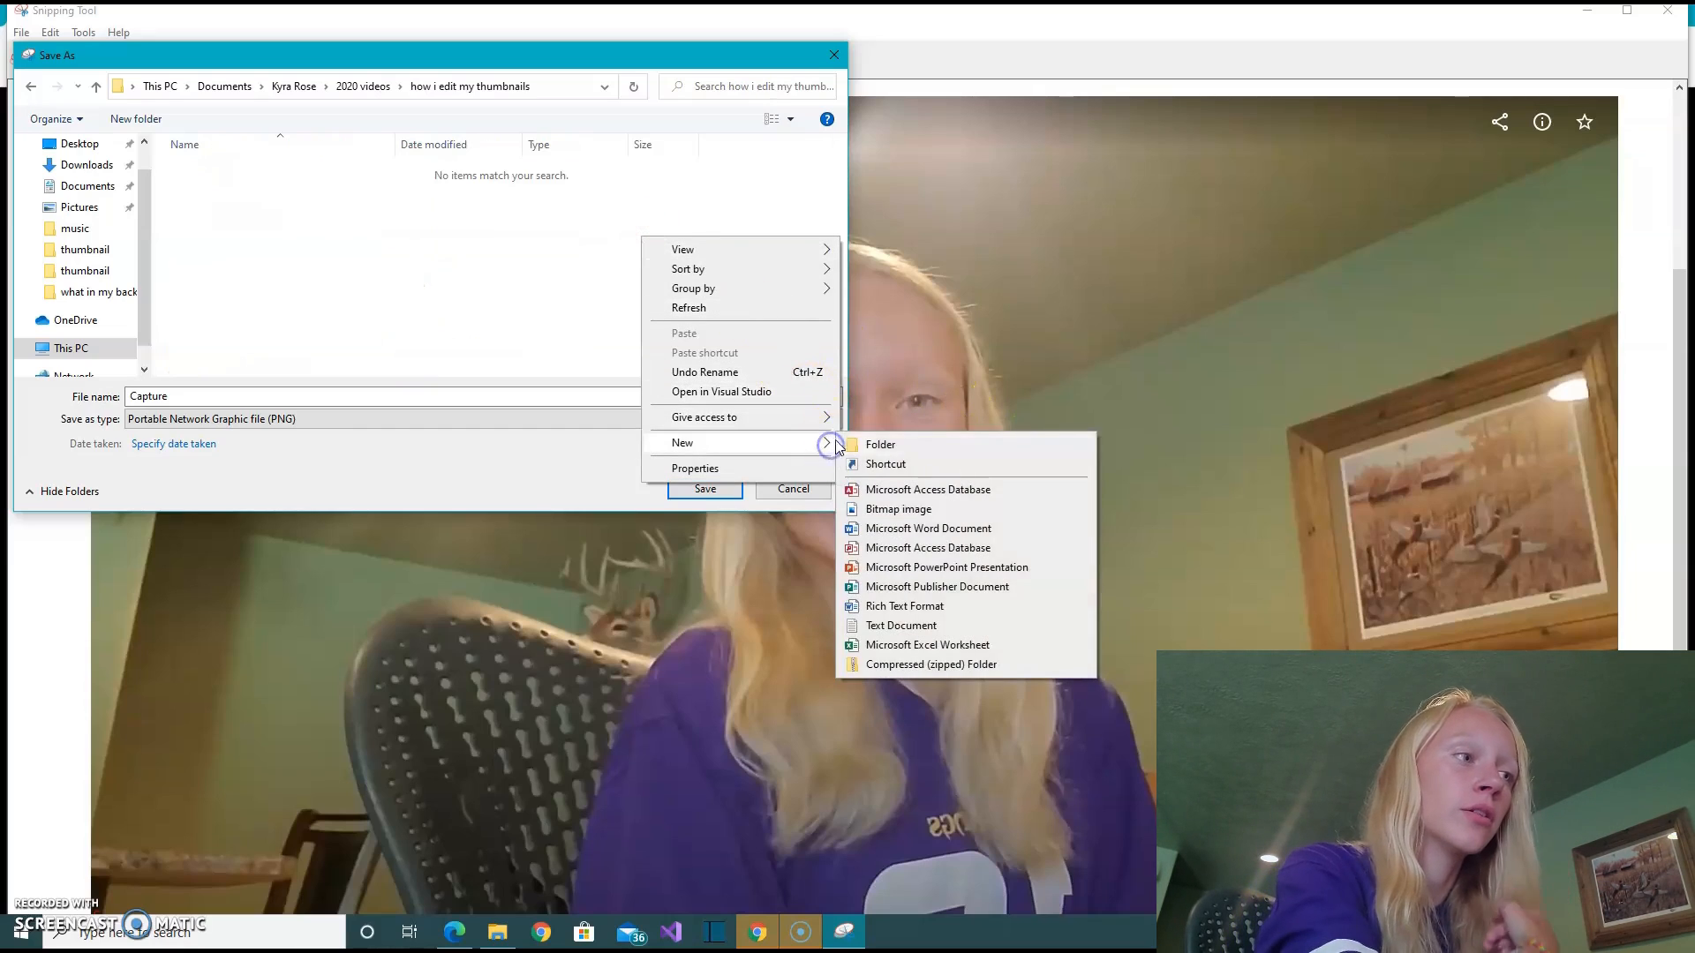
left_click(861, 444)
left_click(870, 444)
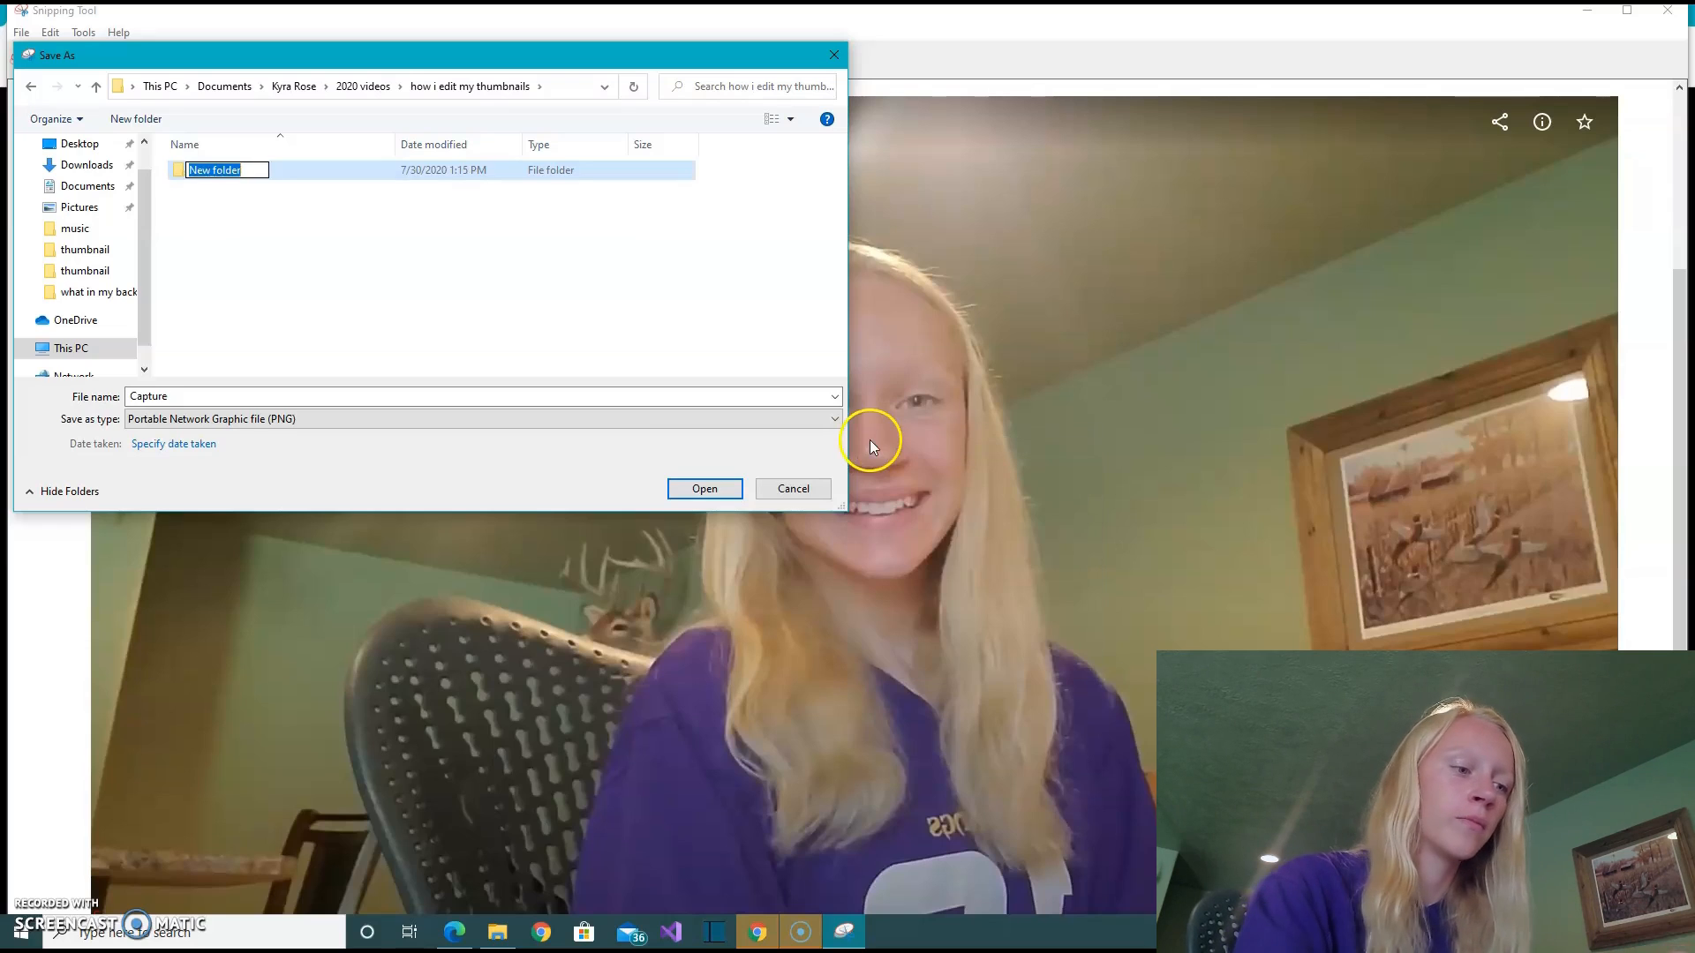
type("thumbnail")
key("Return")
key("Return")
- Save the snip as the PNG file "thumbnail before" and minimize the Snipping Tool
double_click(677, 404)
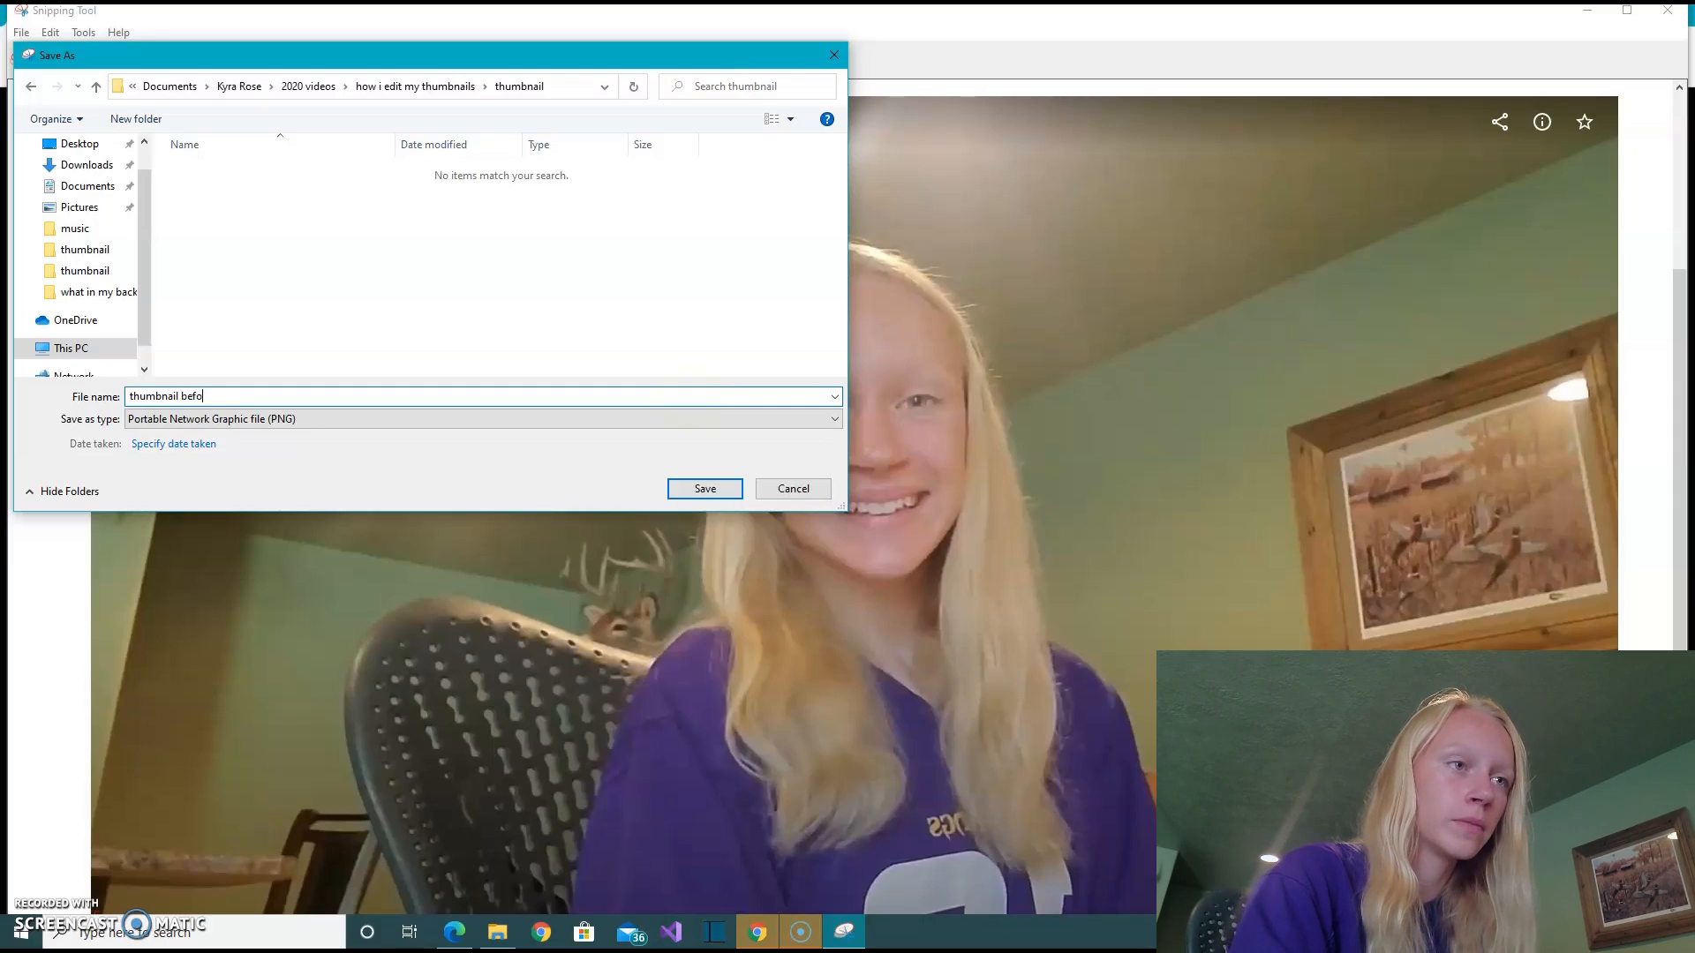
left_click(741, 496)
left_click(1587, 10)
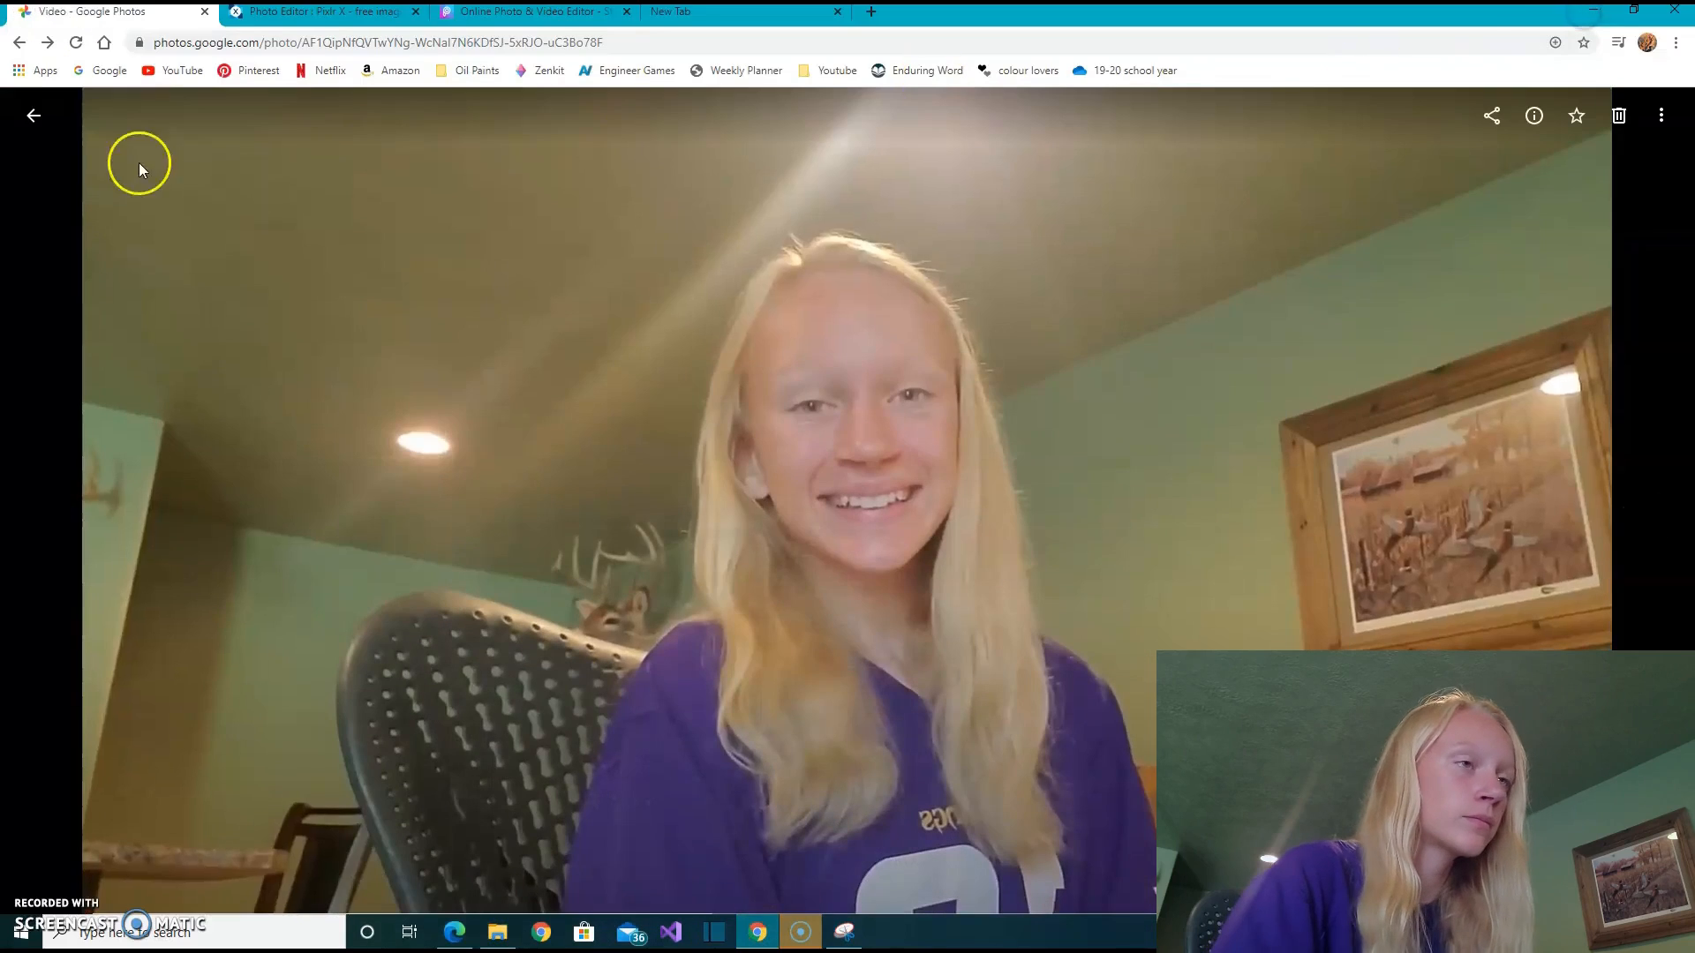
- Switch to Pixlr X and set up a new image with the Web 720p preset, 1280x720
left_click(322, 12)
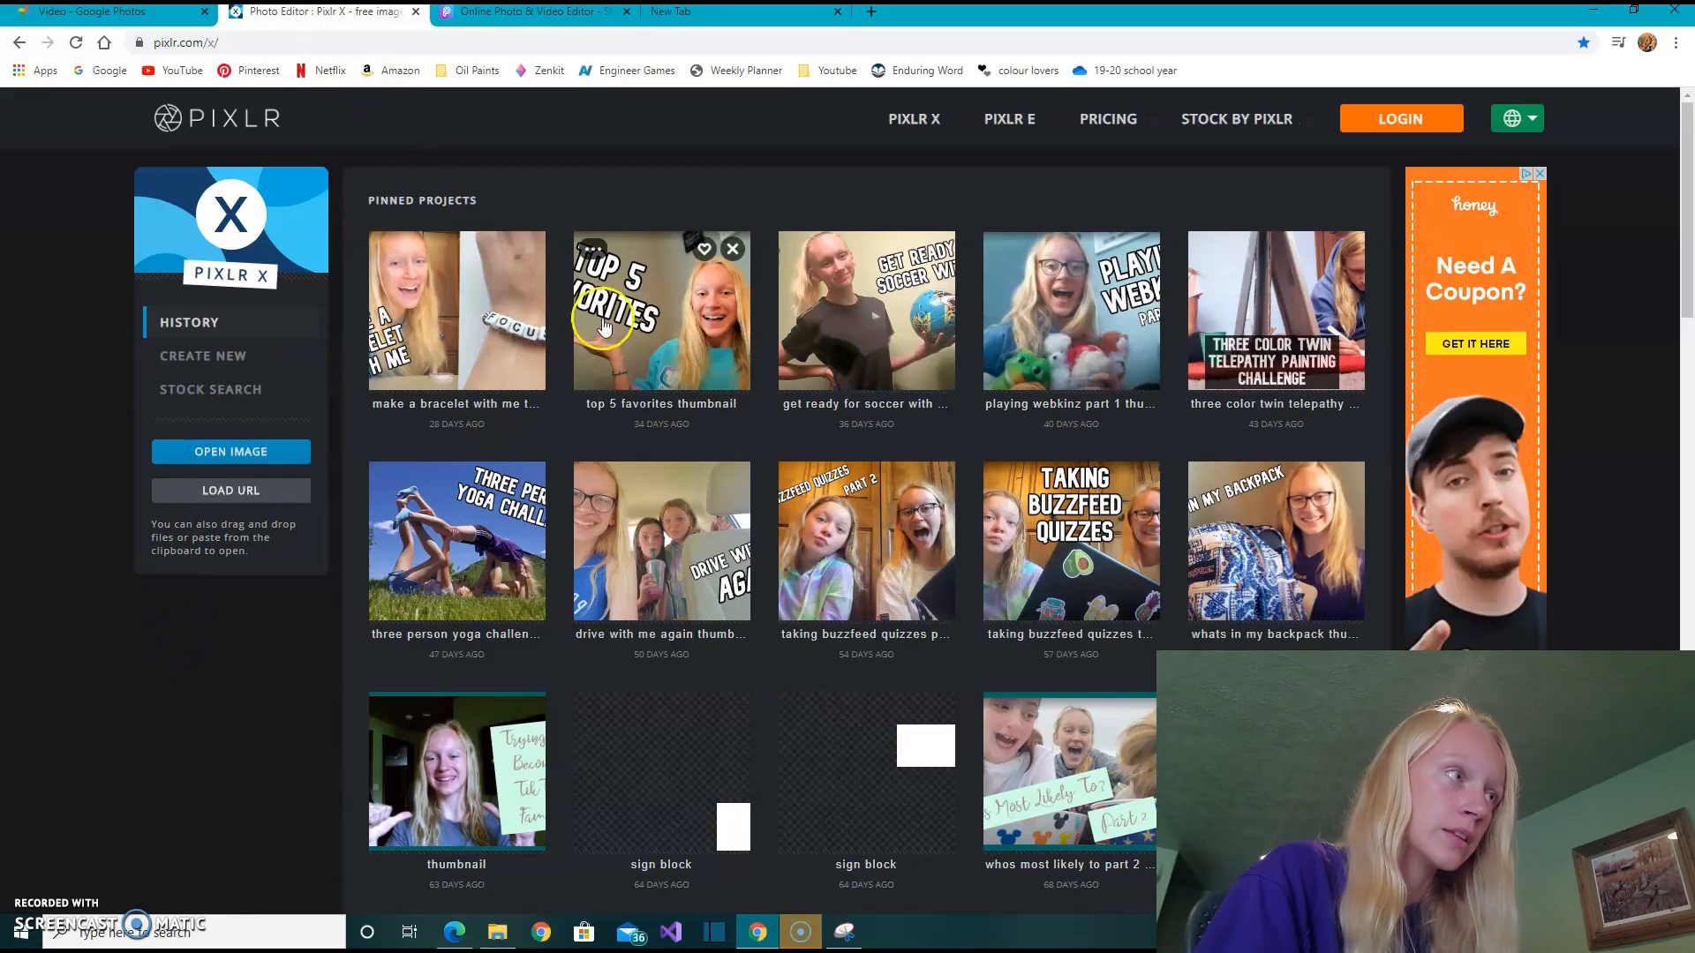
left_click(227, 354)
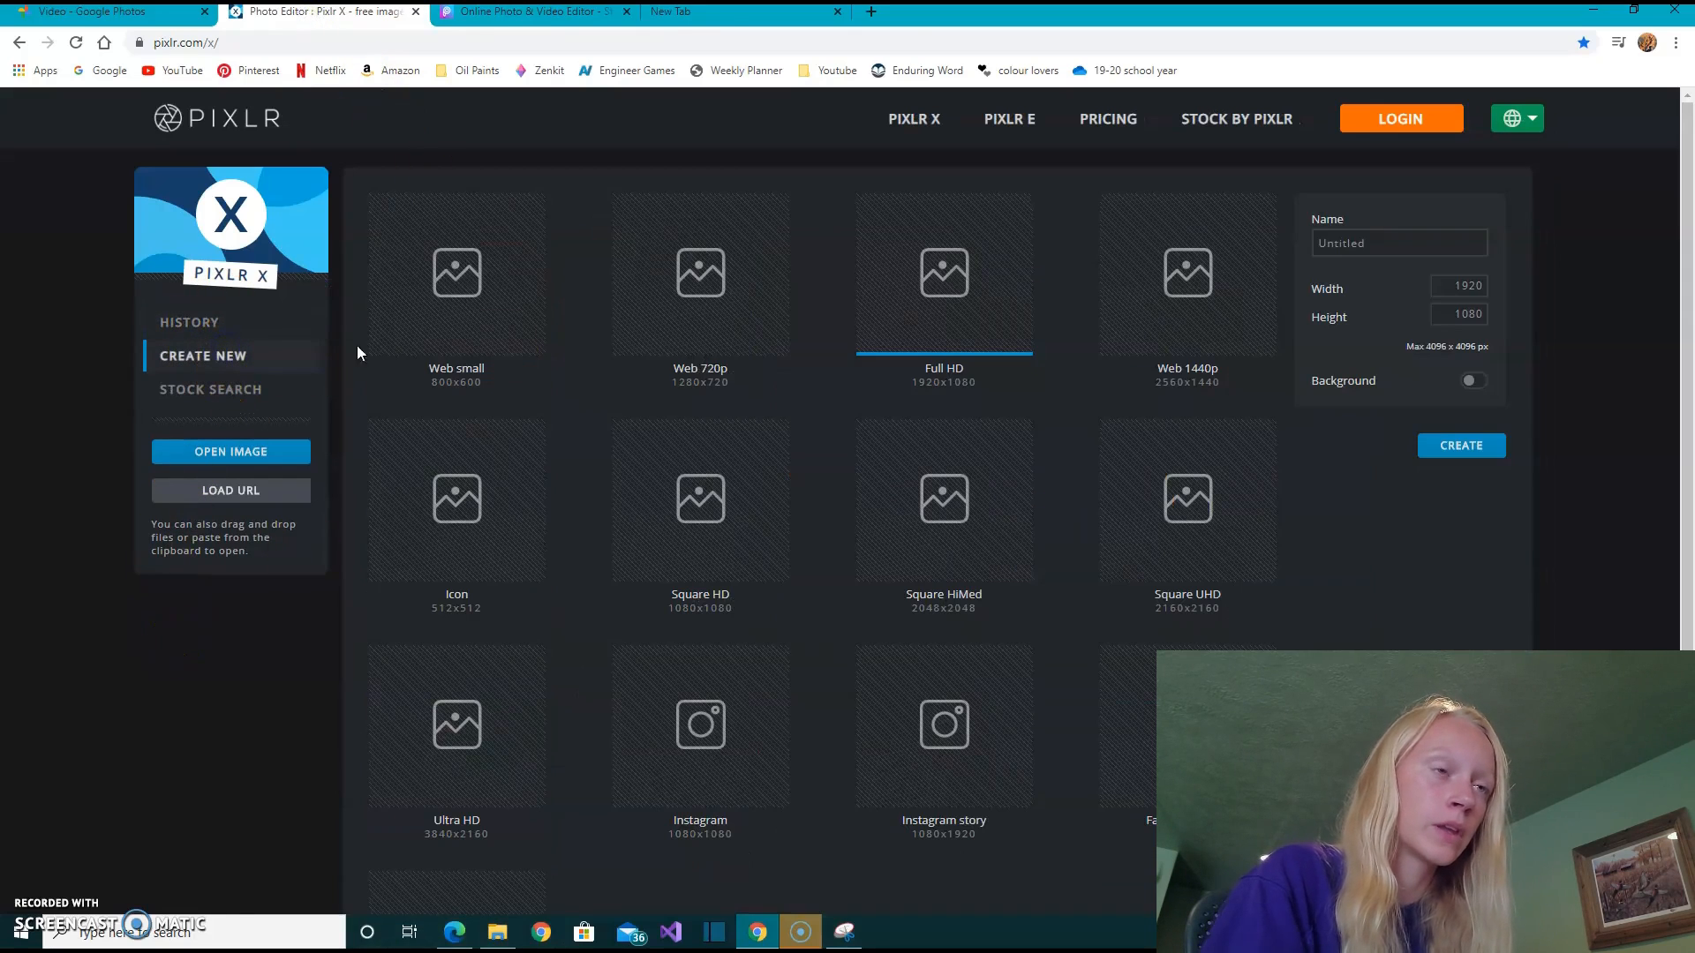
left_click(754, 343)
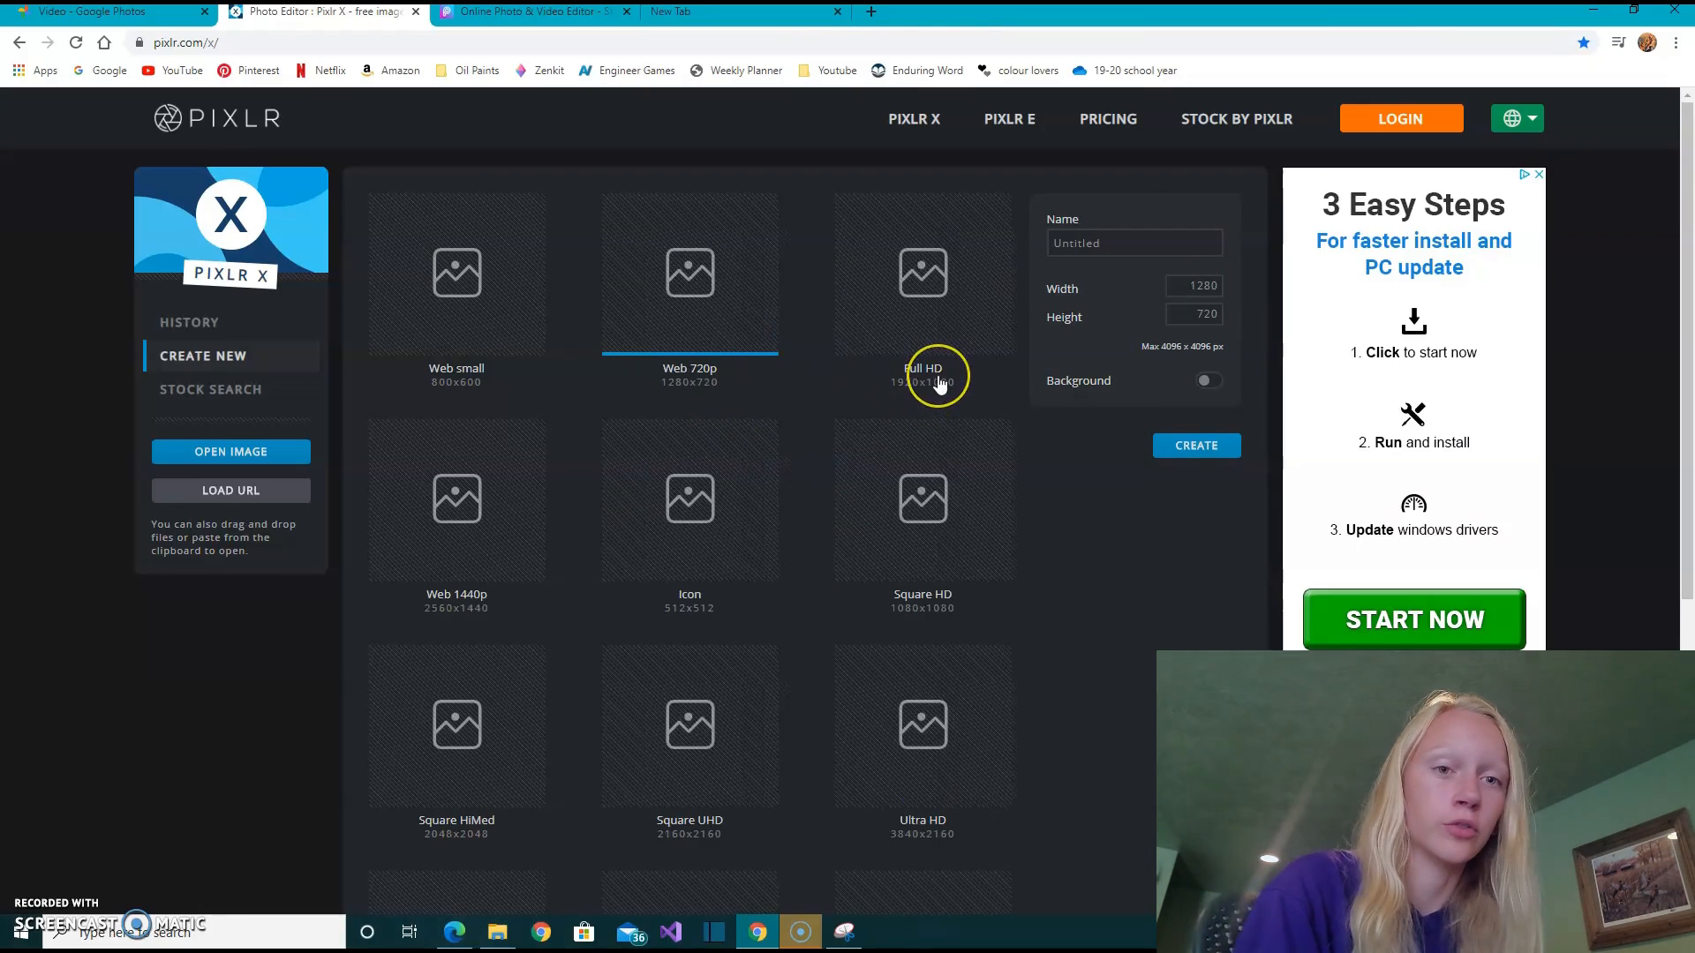
- Name the new image "how i edit my thumbnails thumbnail" and create the canvas
double_click(1109, 248)
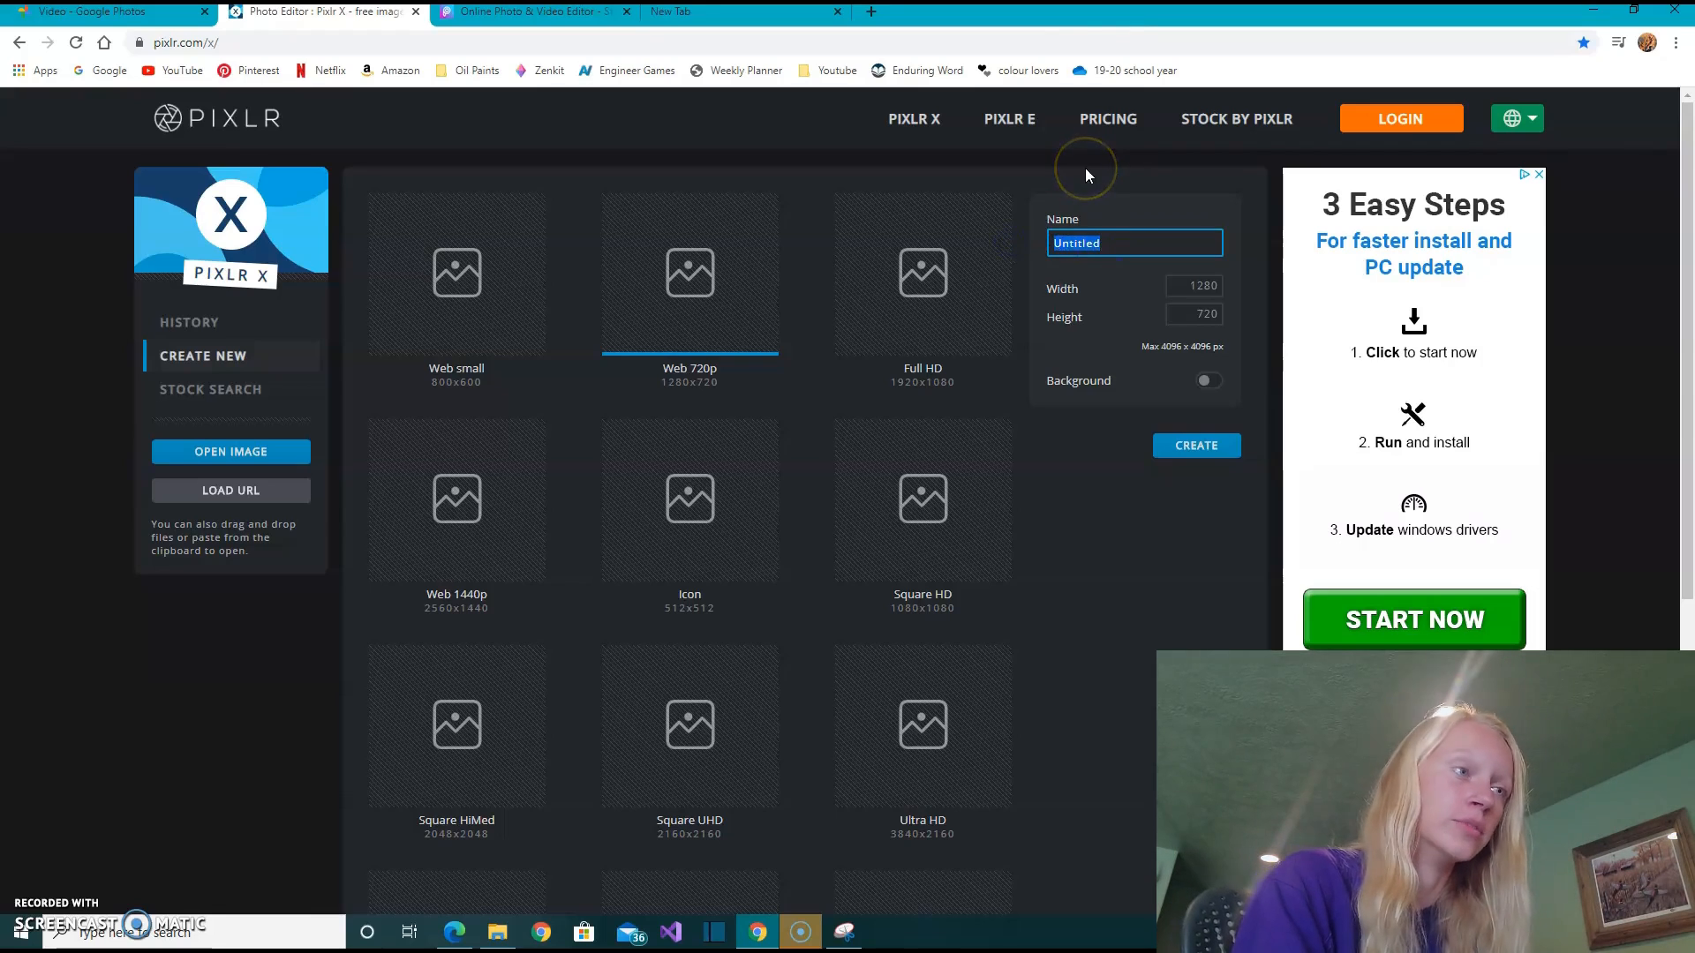
key("BackSpace")
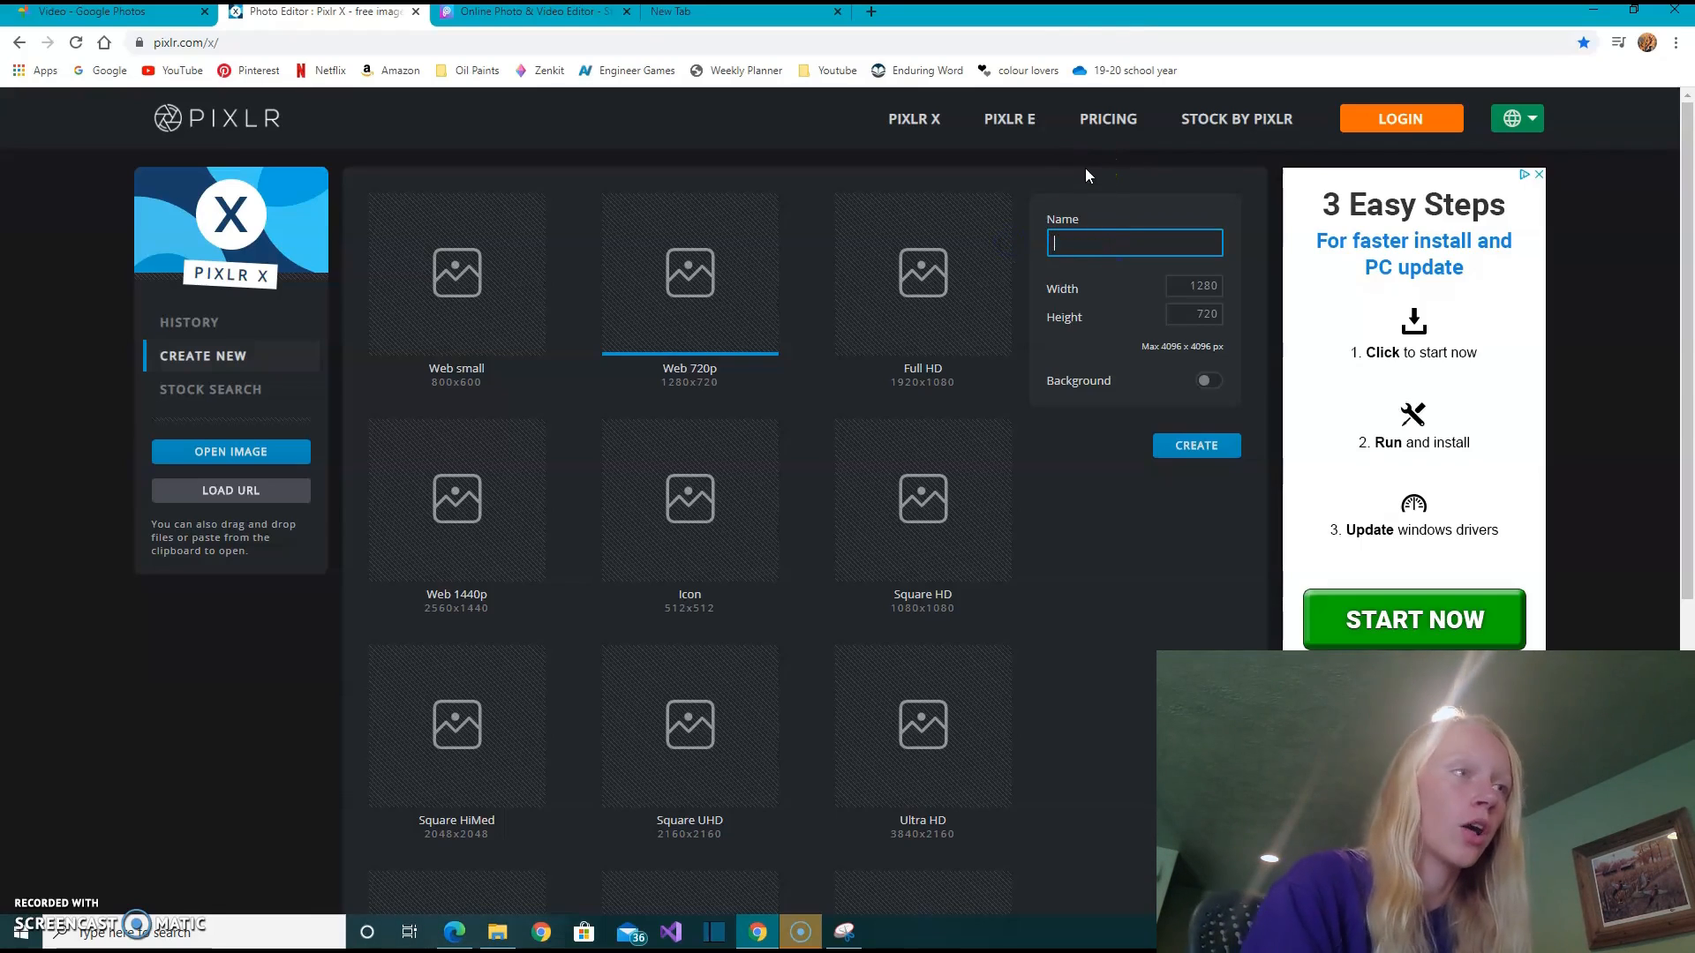
type("how i e")
type("dit m")
type("y thumbna")
type("ils thumb")
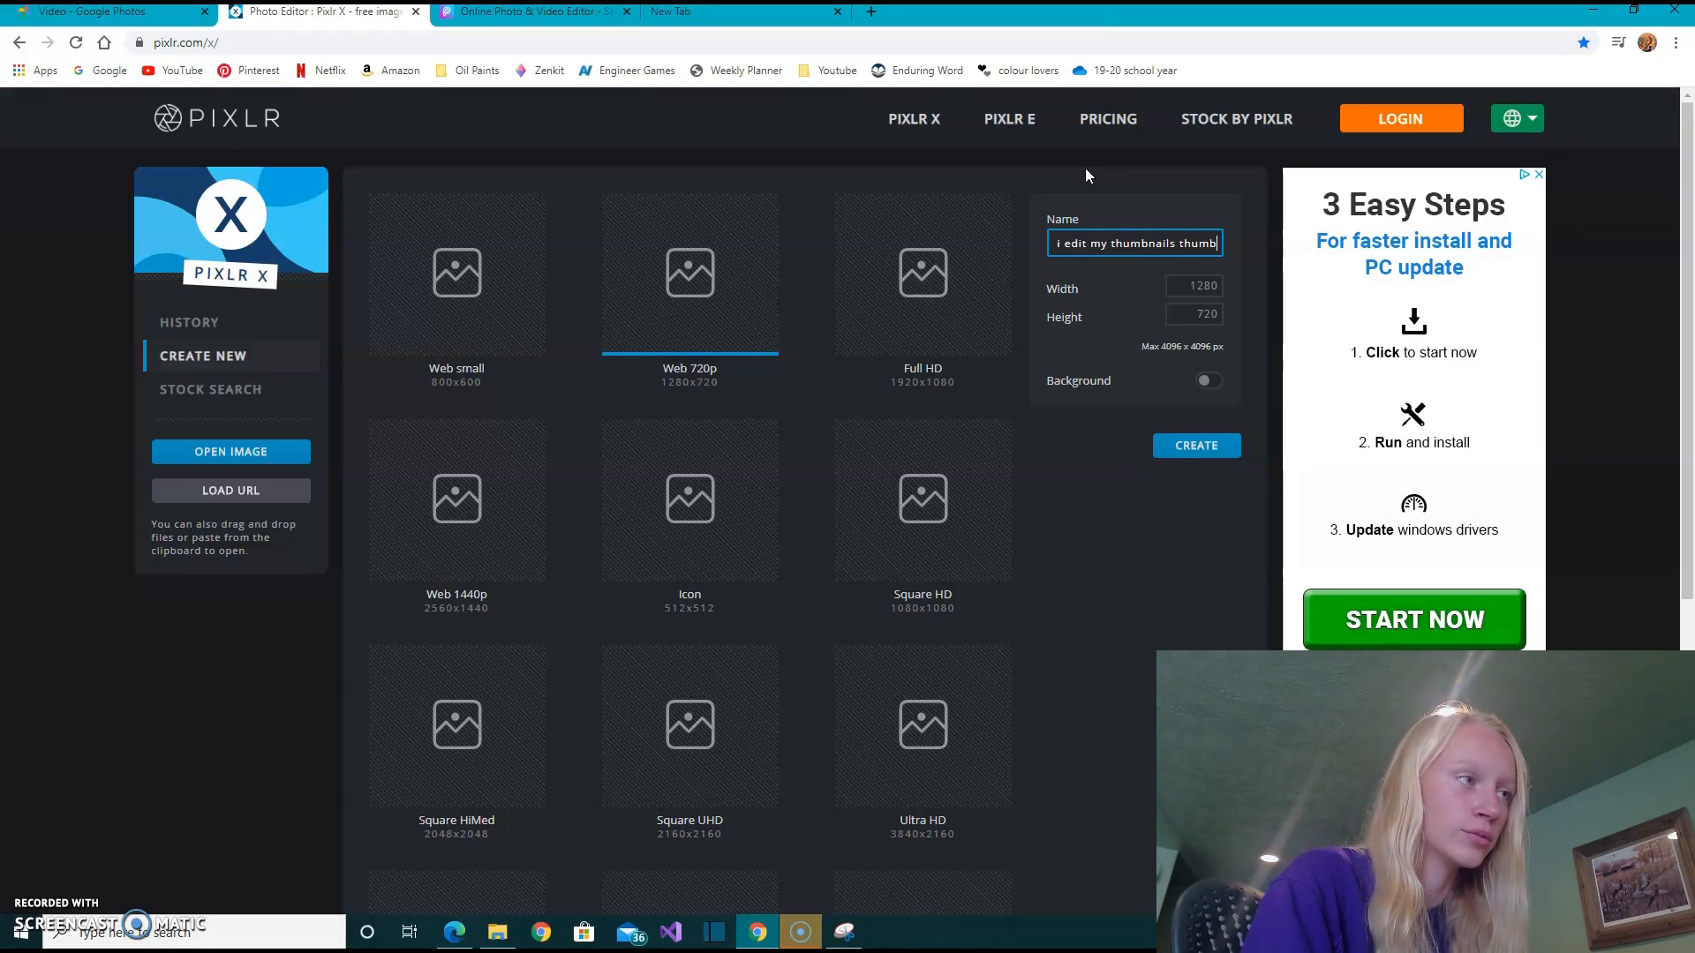
type("nail")
left_click(1196, 443)
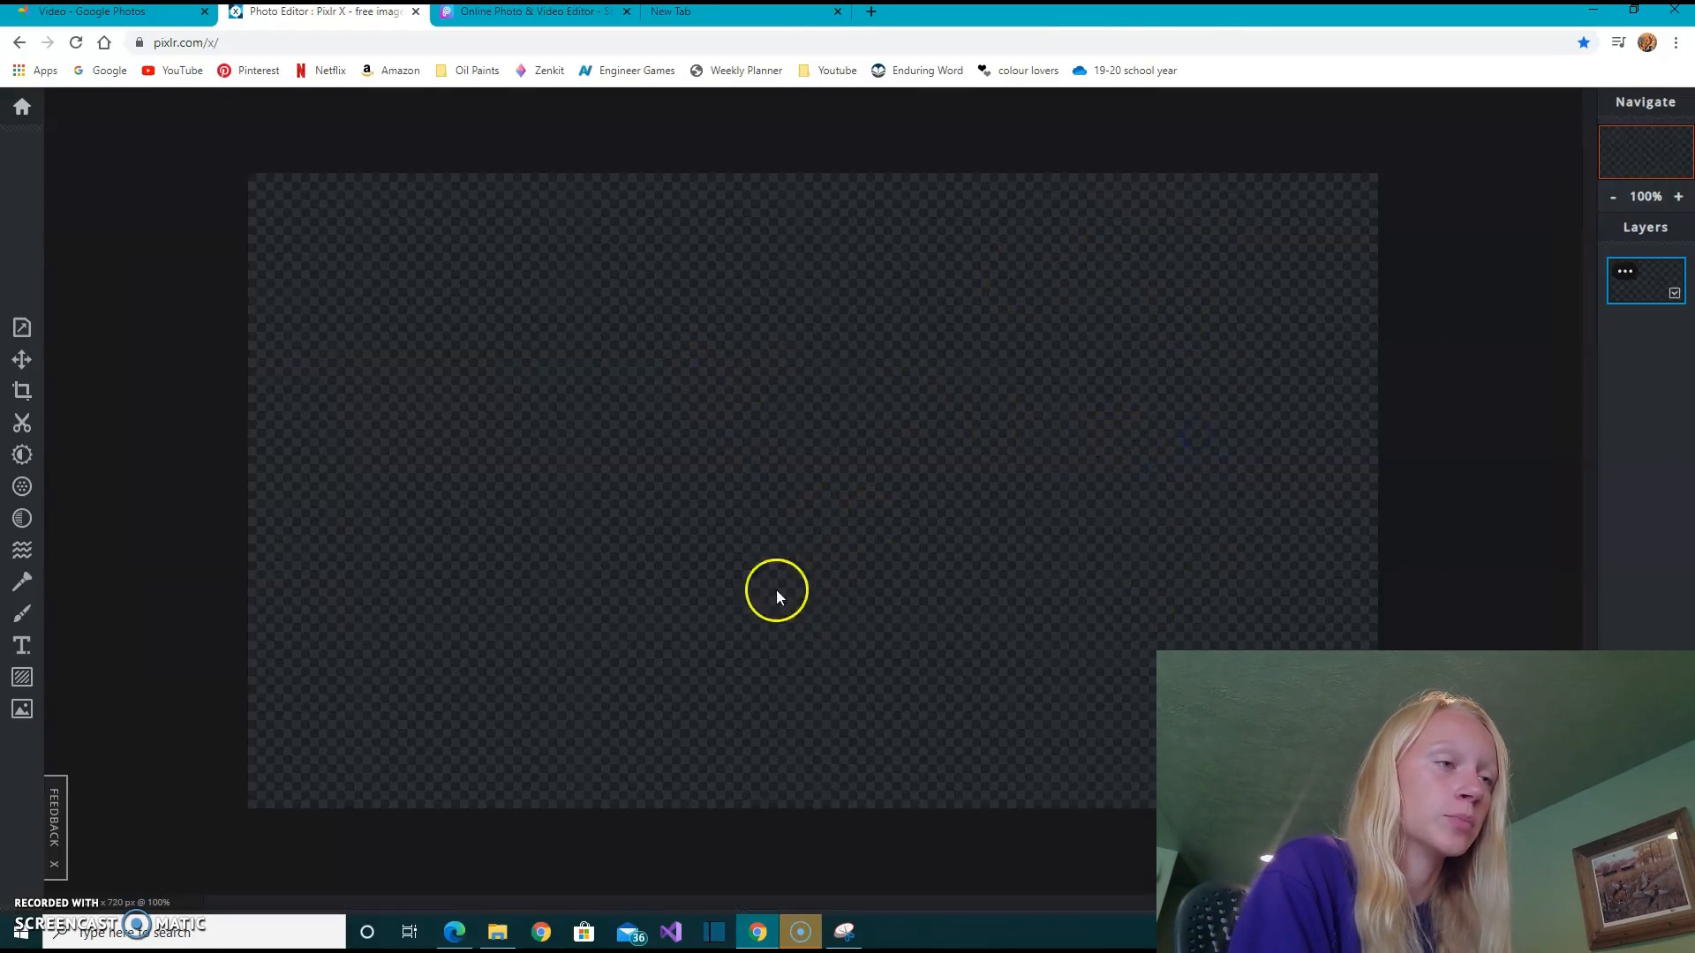
- Add the saved snip from the thumbnail folder in "how i edit my thumbnails" as a layer in the current document
left_click(20, 715)
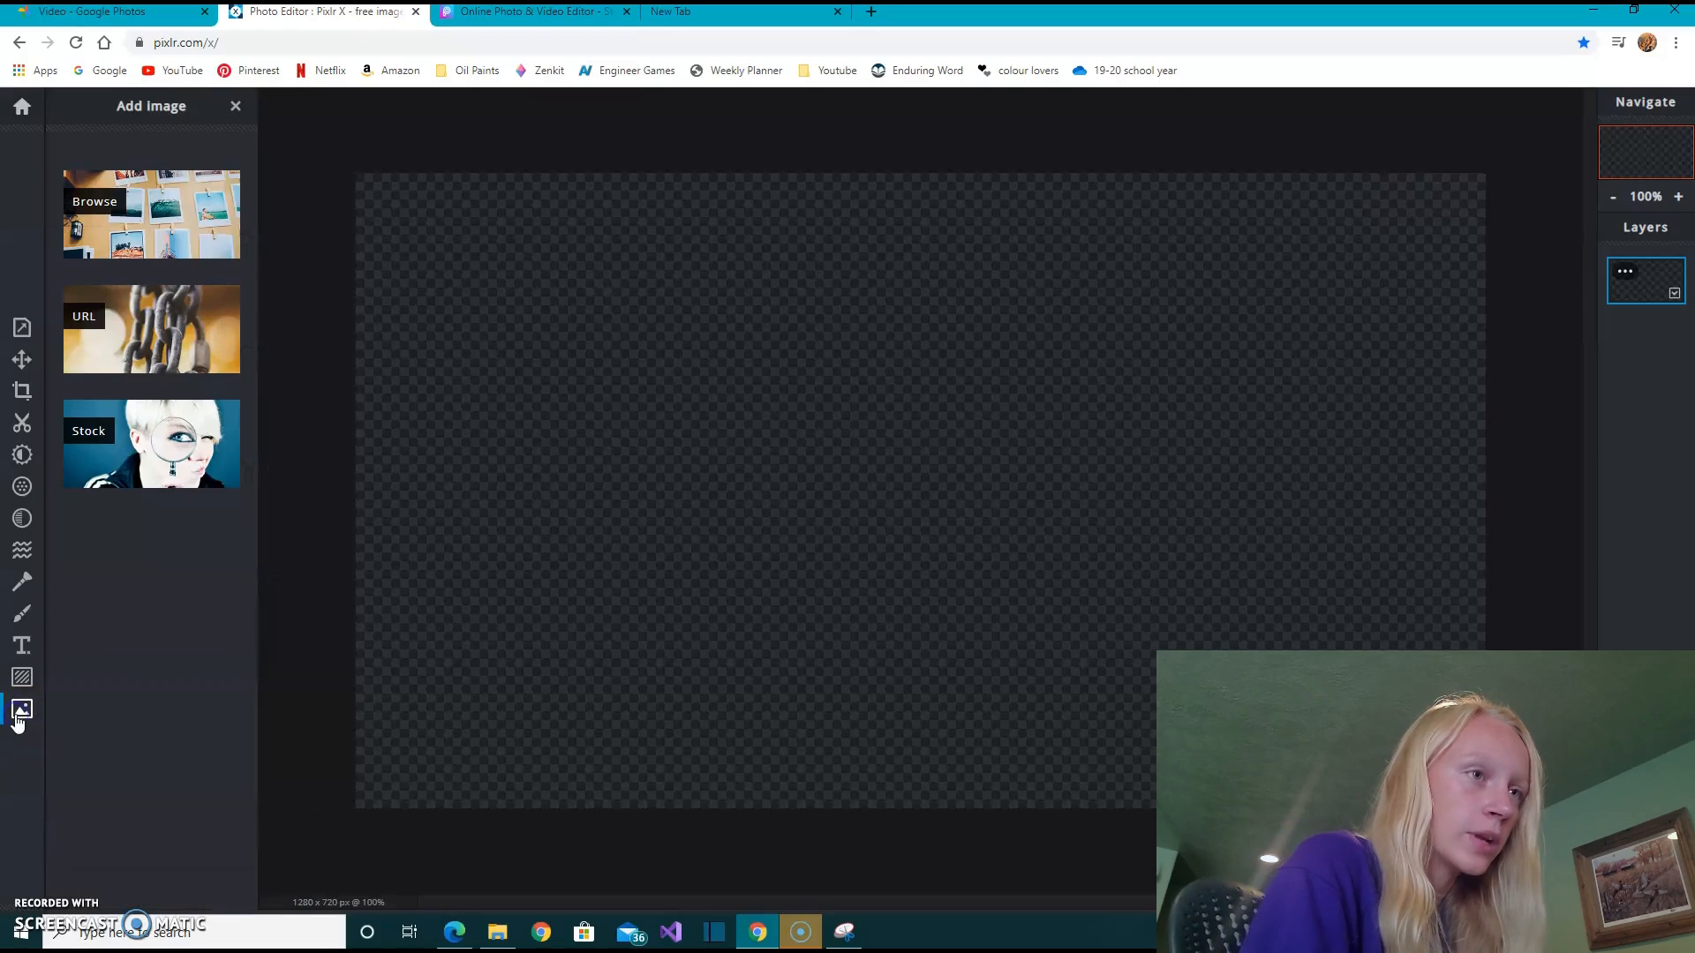
left_click(166, 229)
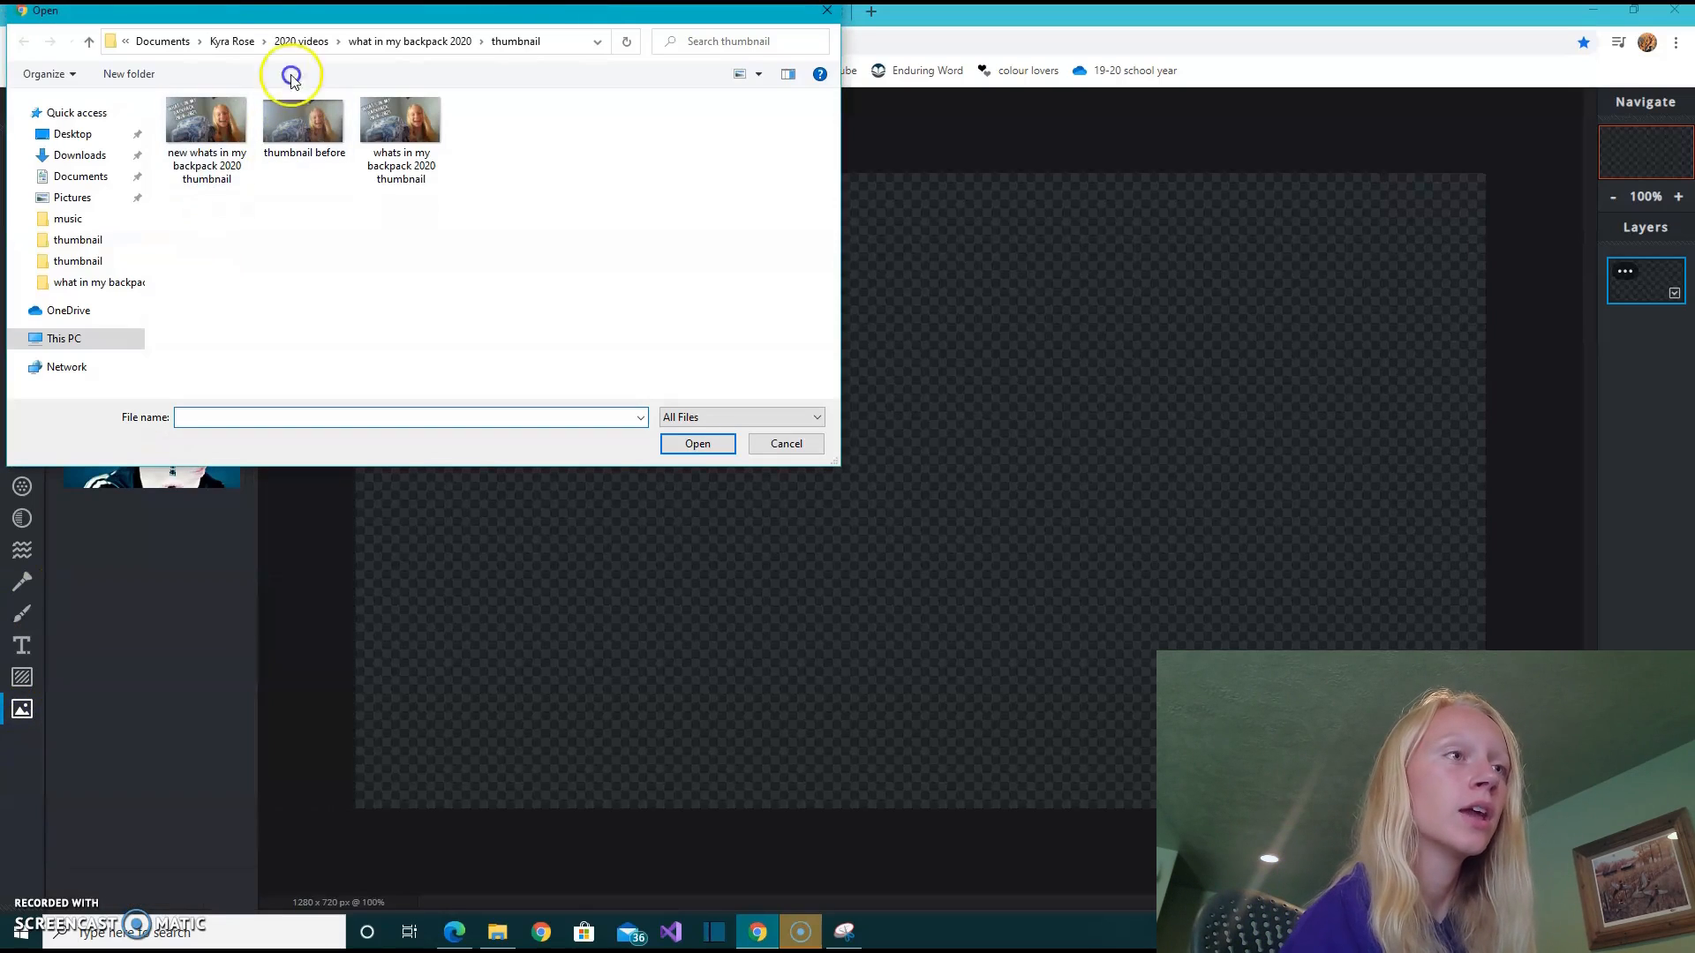
left_click(309, 42)
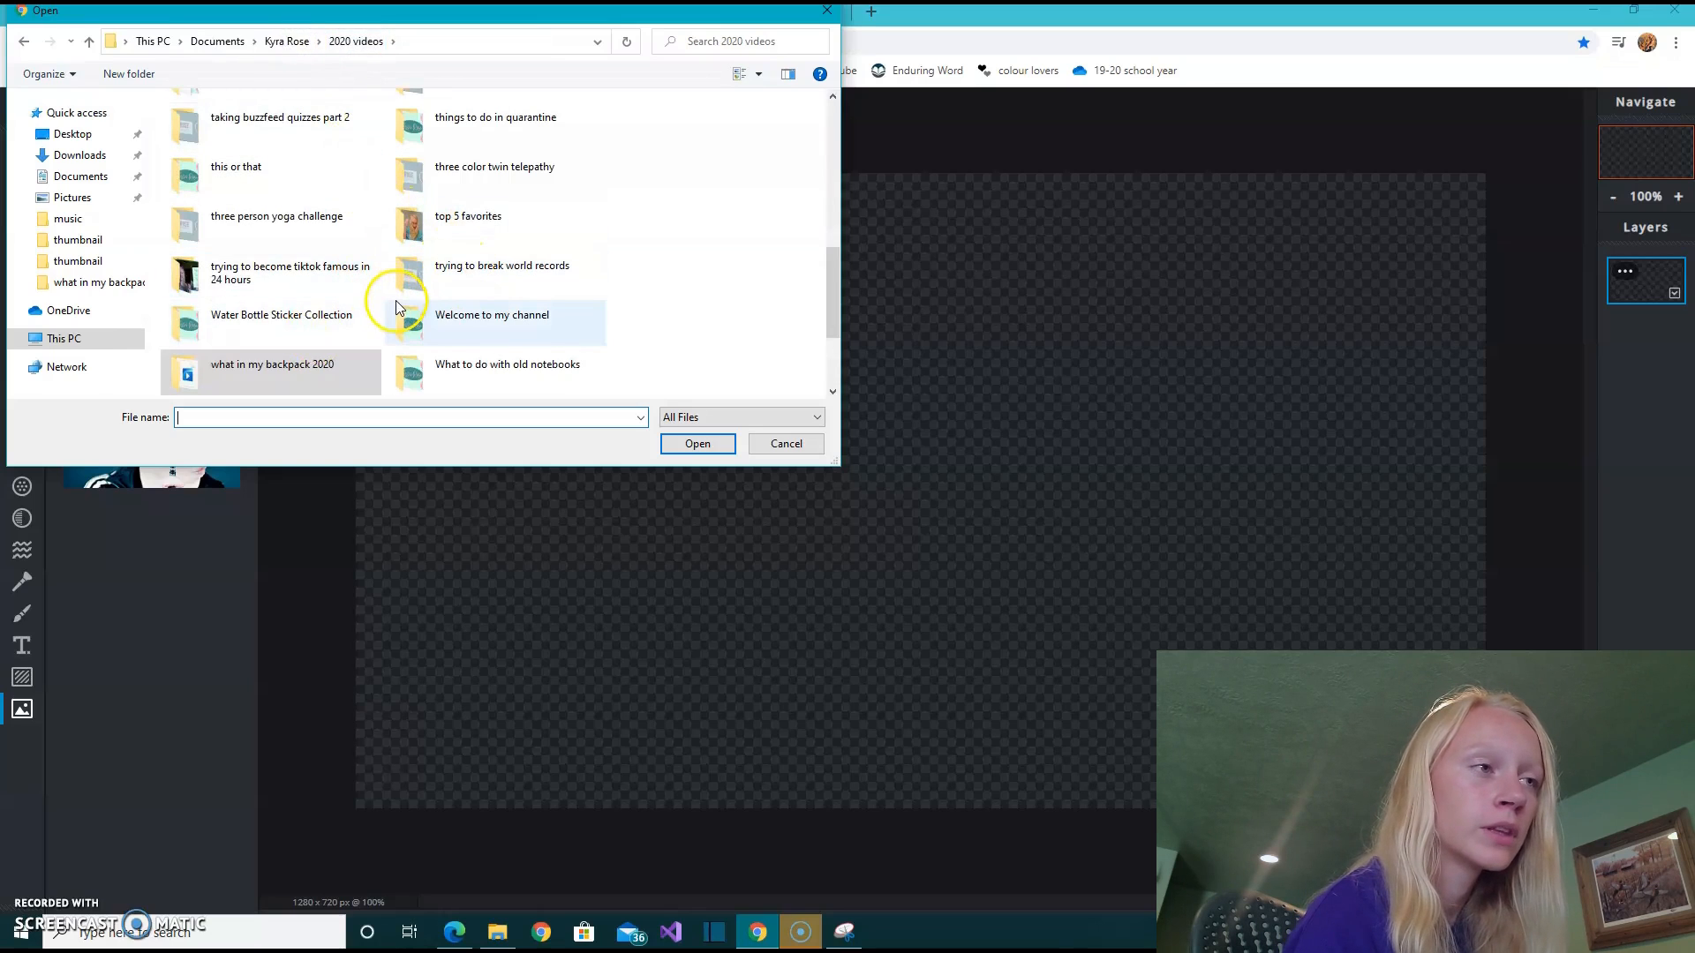
scroll(395, 304, "up", 3)
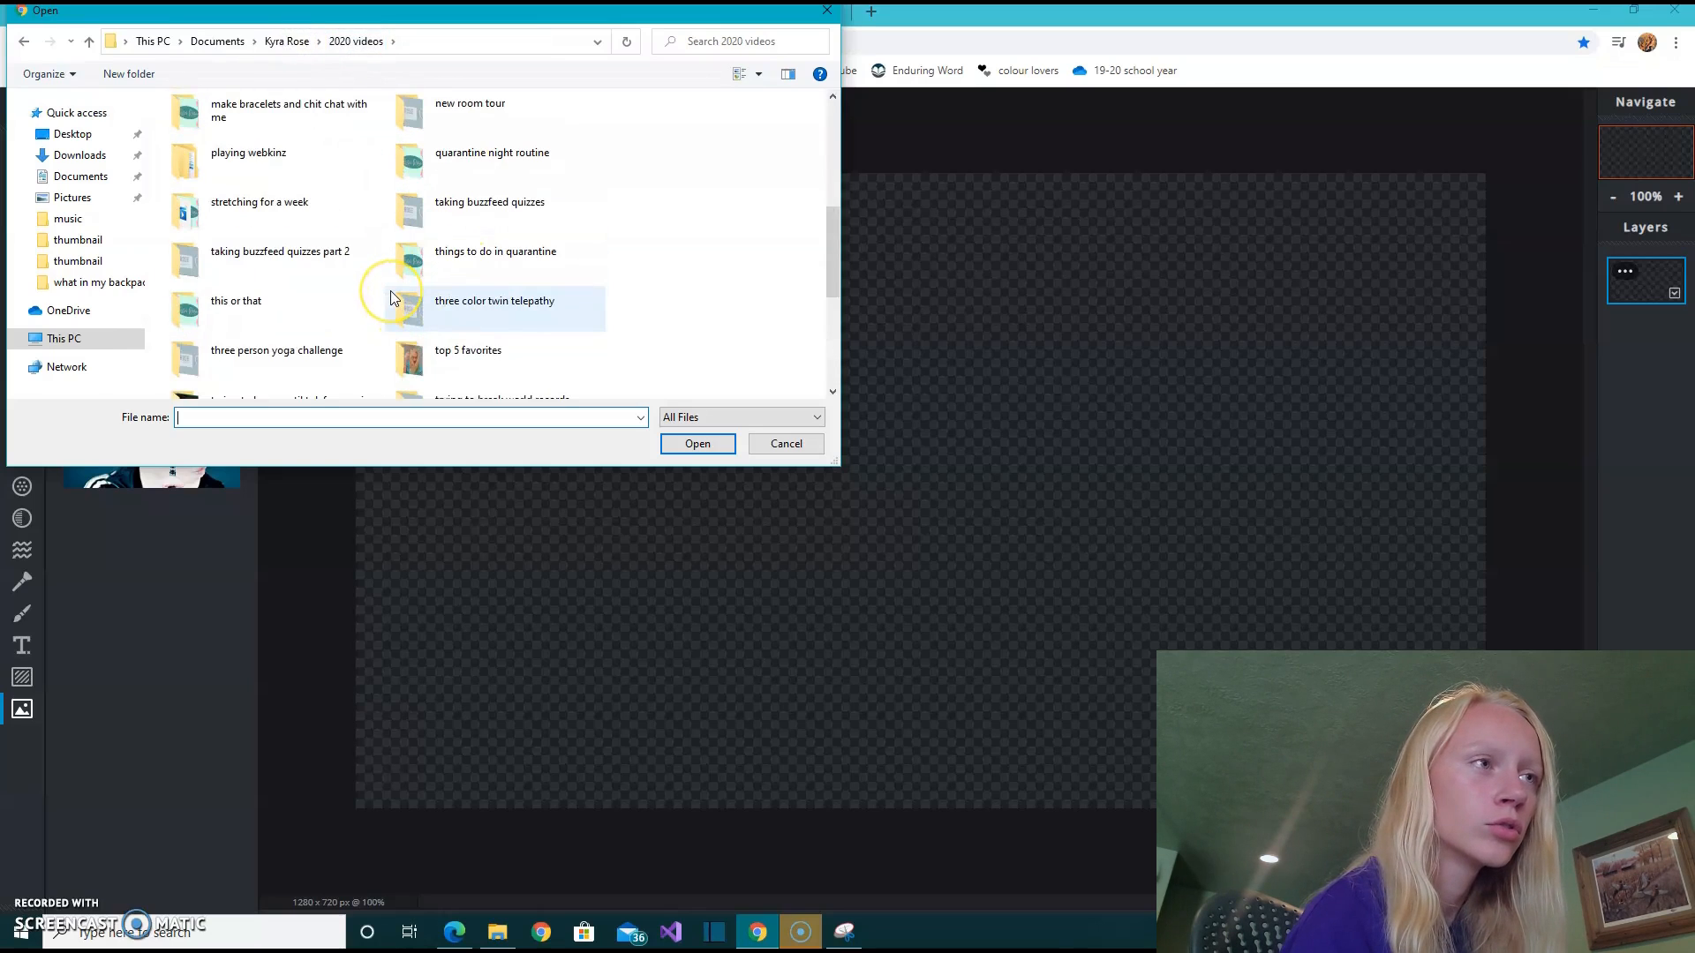
scroll(395, 292, "up", 5)
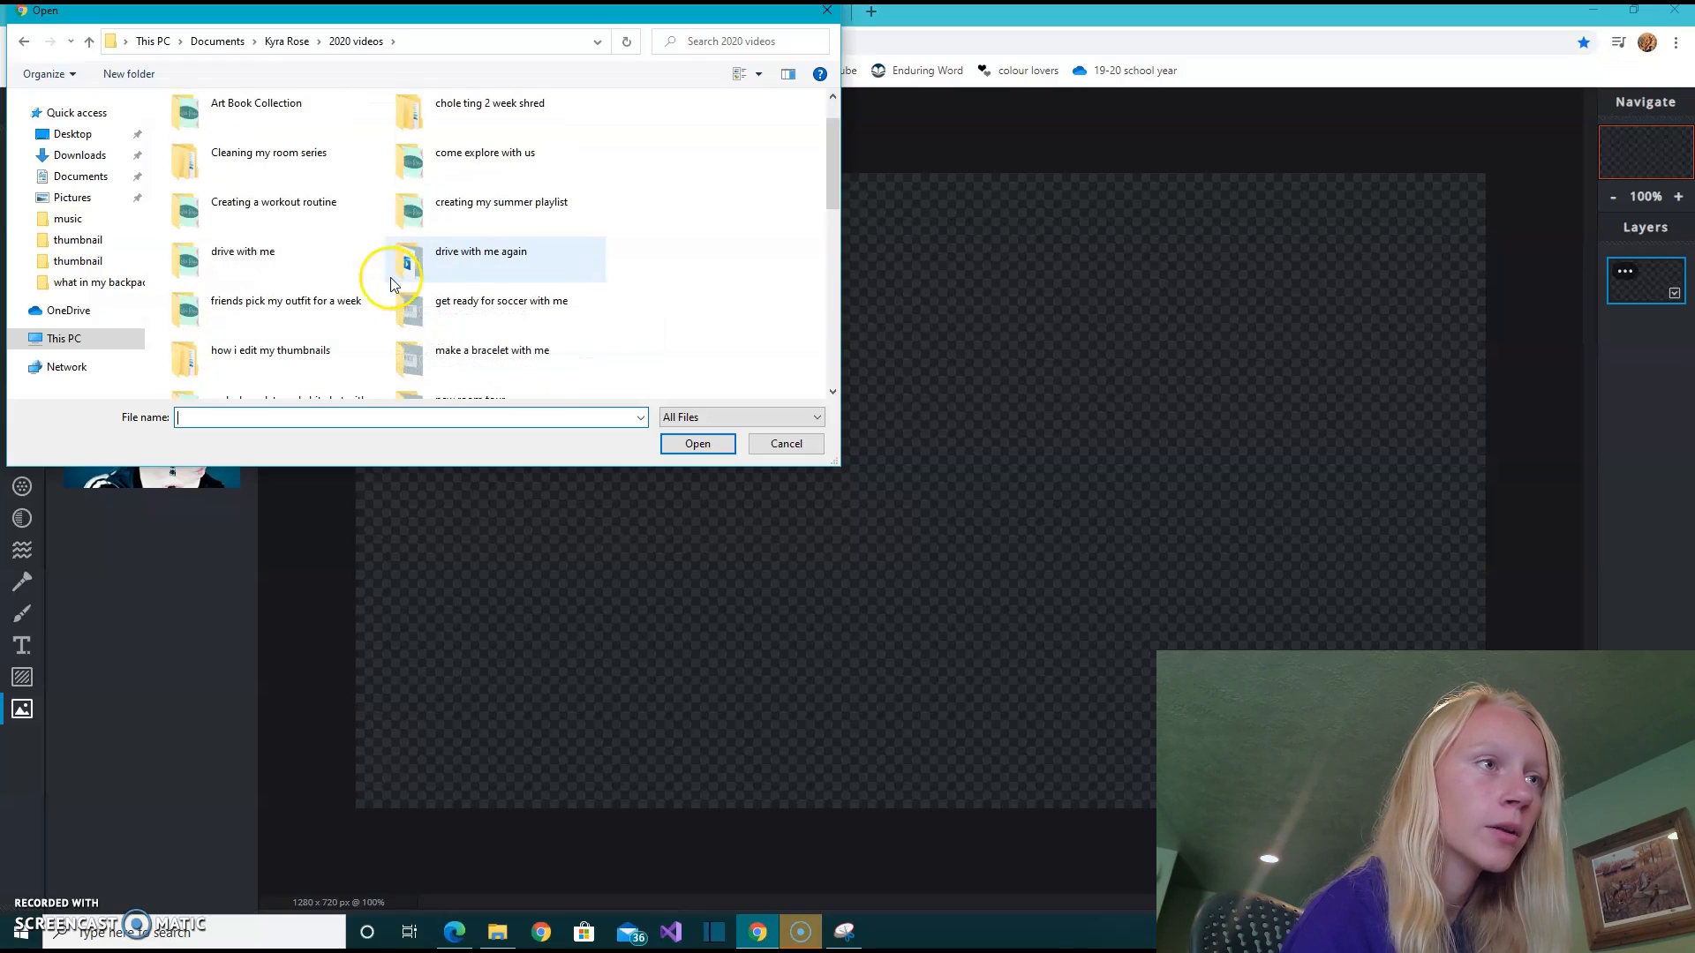
double_click(341, 348)
left_click(306, 126)
double_click(306, 127)
left_click(231, 145)
left_click(696, 443)
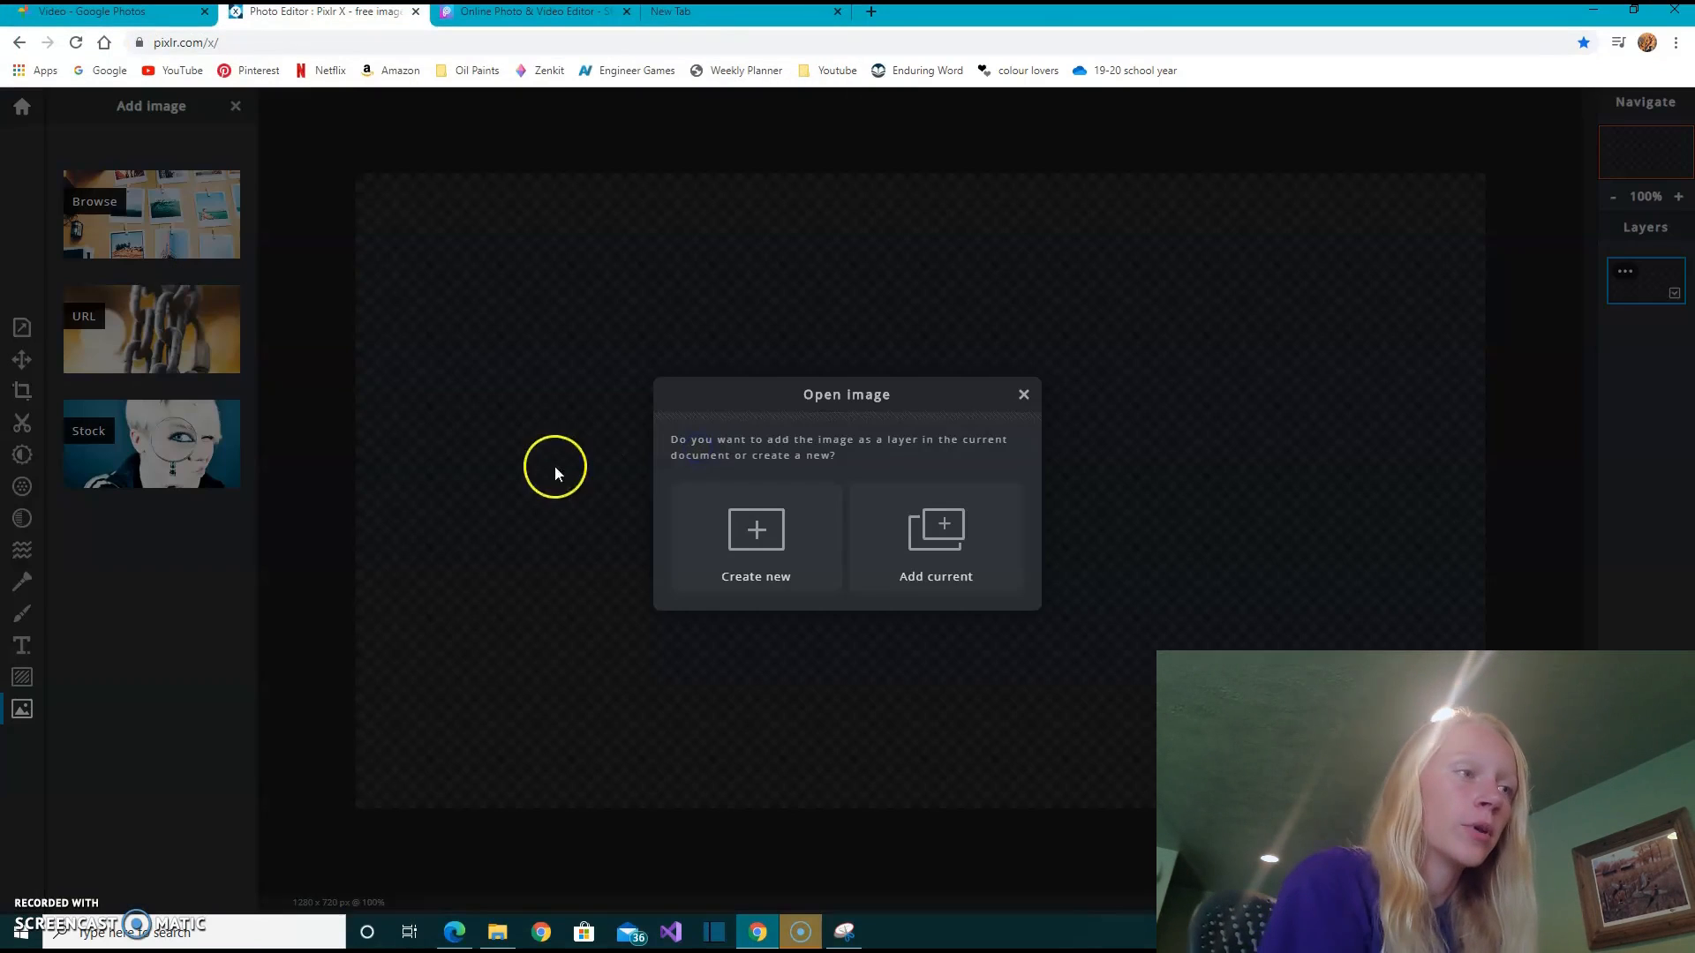
left_click(914, 549)
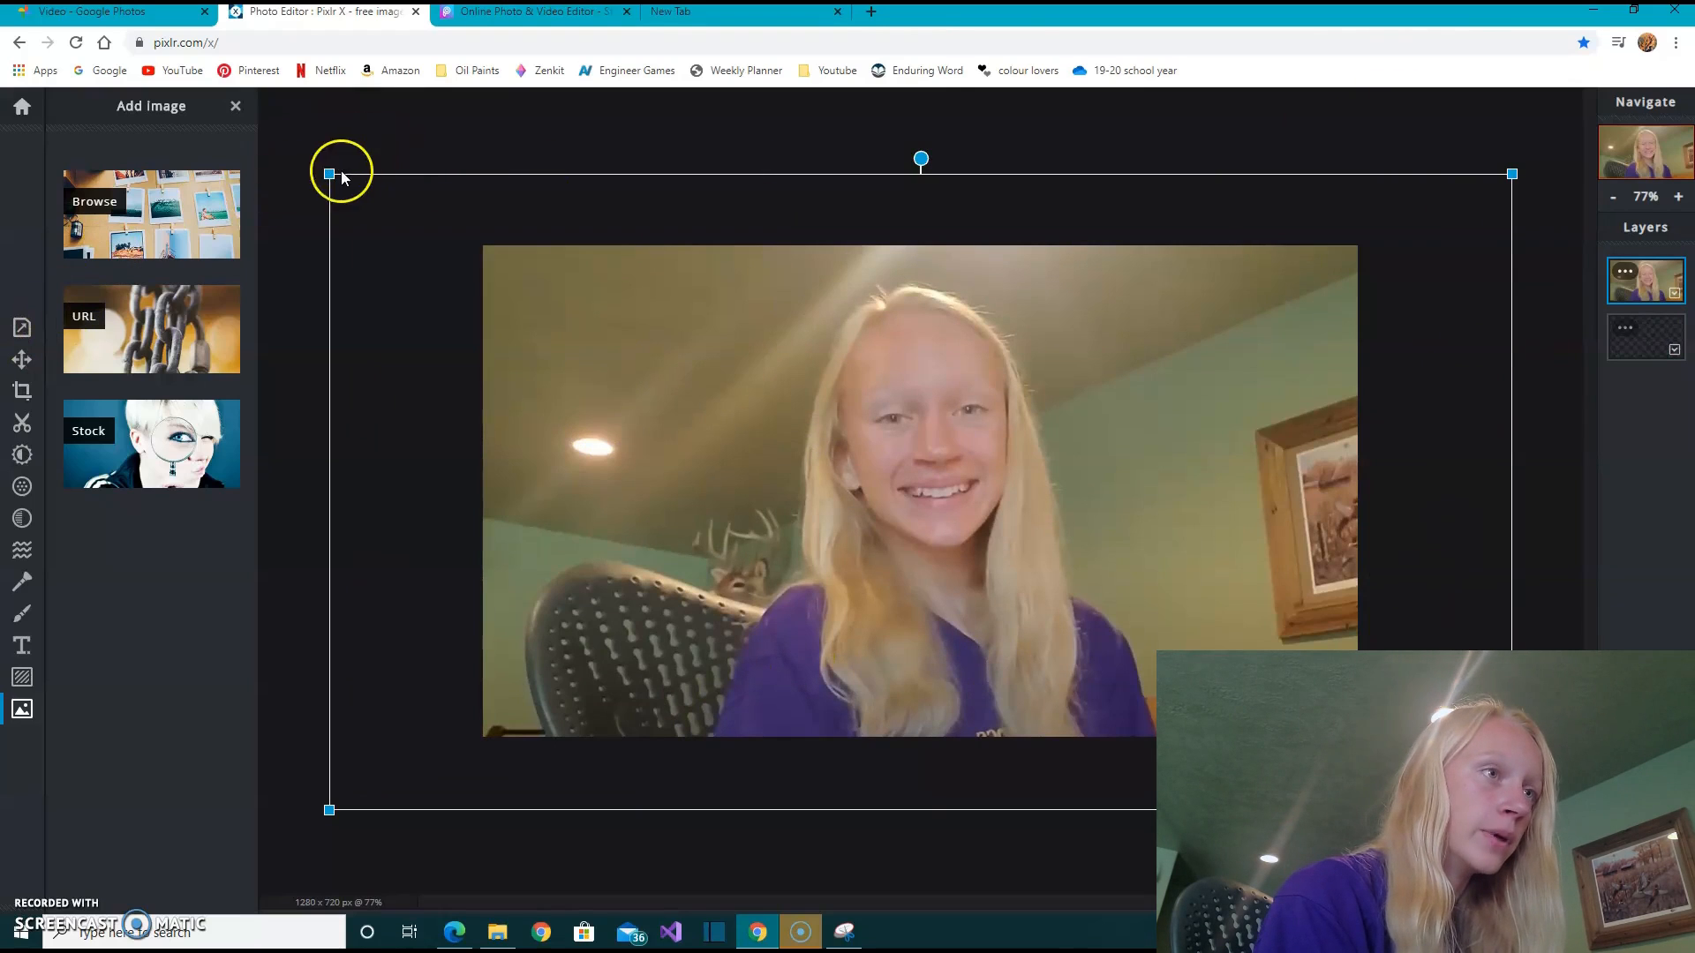
- Scale down the photo layer and reposition it so it still covers the canvas, with the share icon cropped off
left_click_drag(349, 186, 521, 276)
left_click_drag(794, 452, 712, 410)
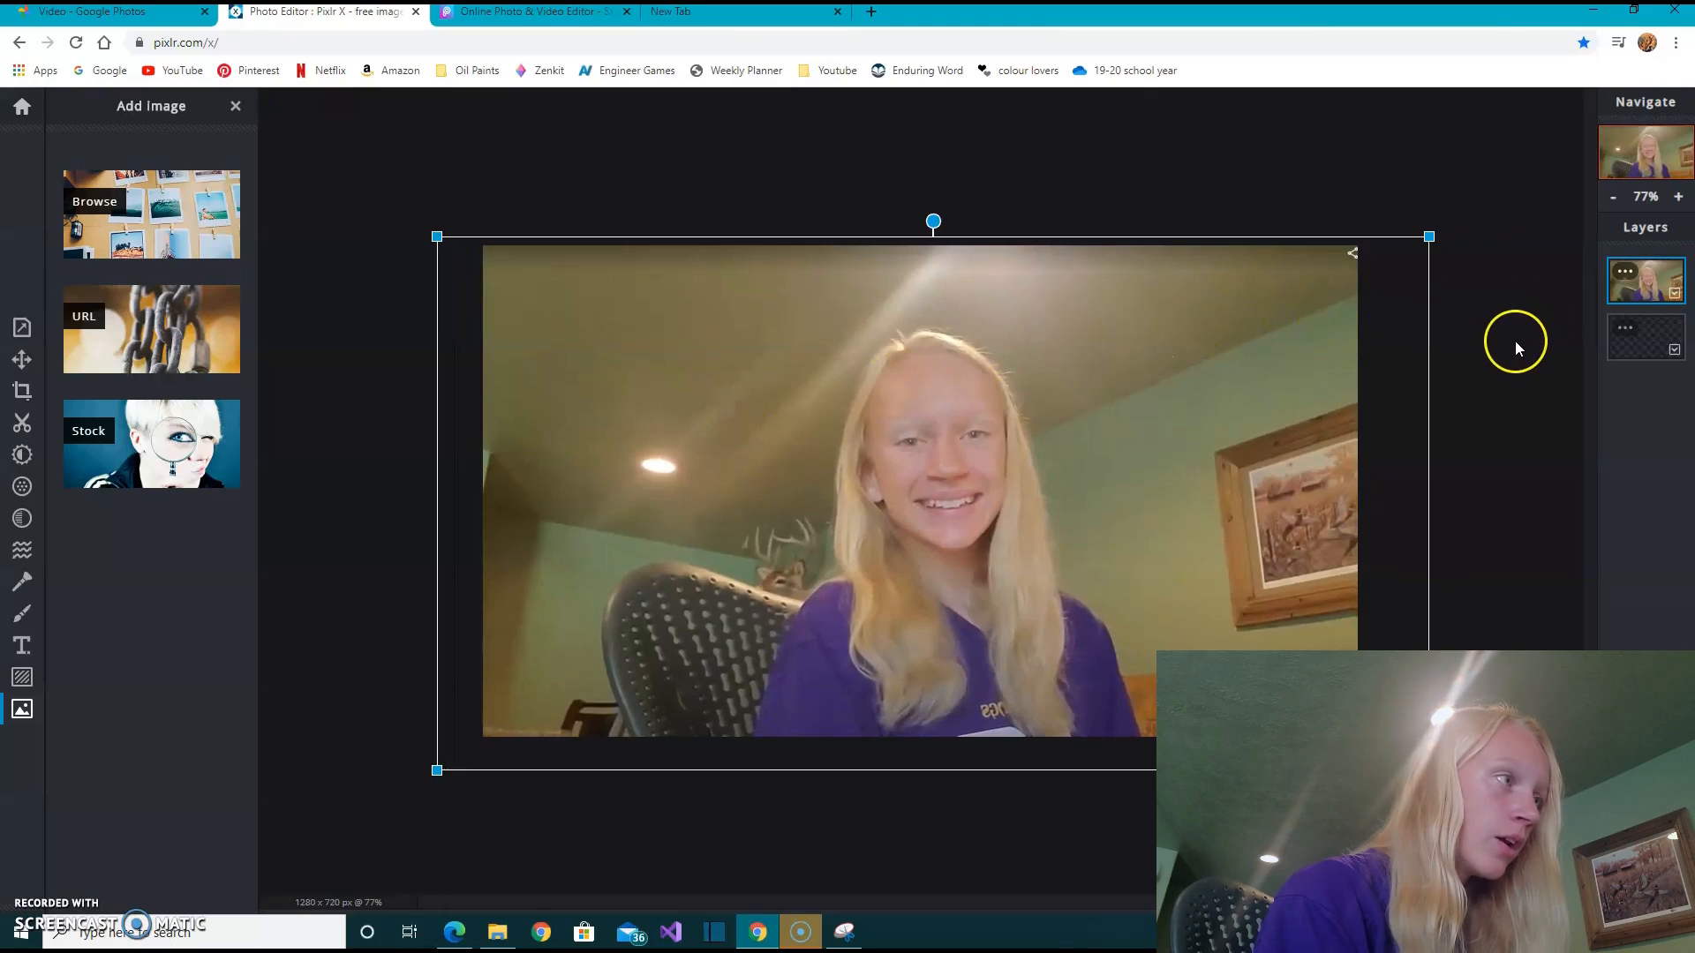
left_click_drag(1316, 381, 1304, 385)
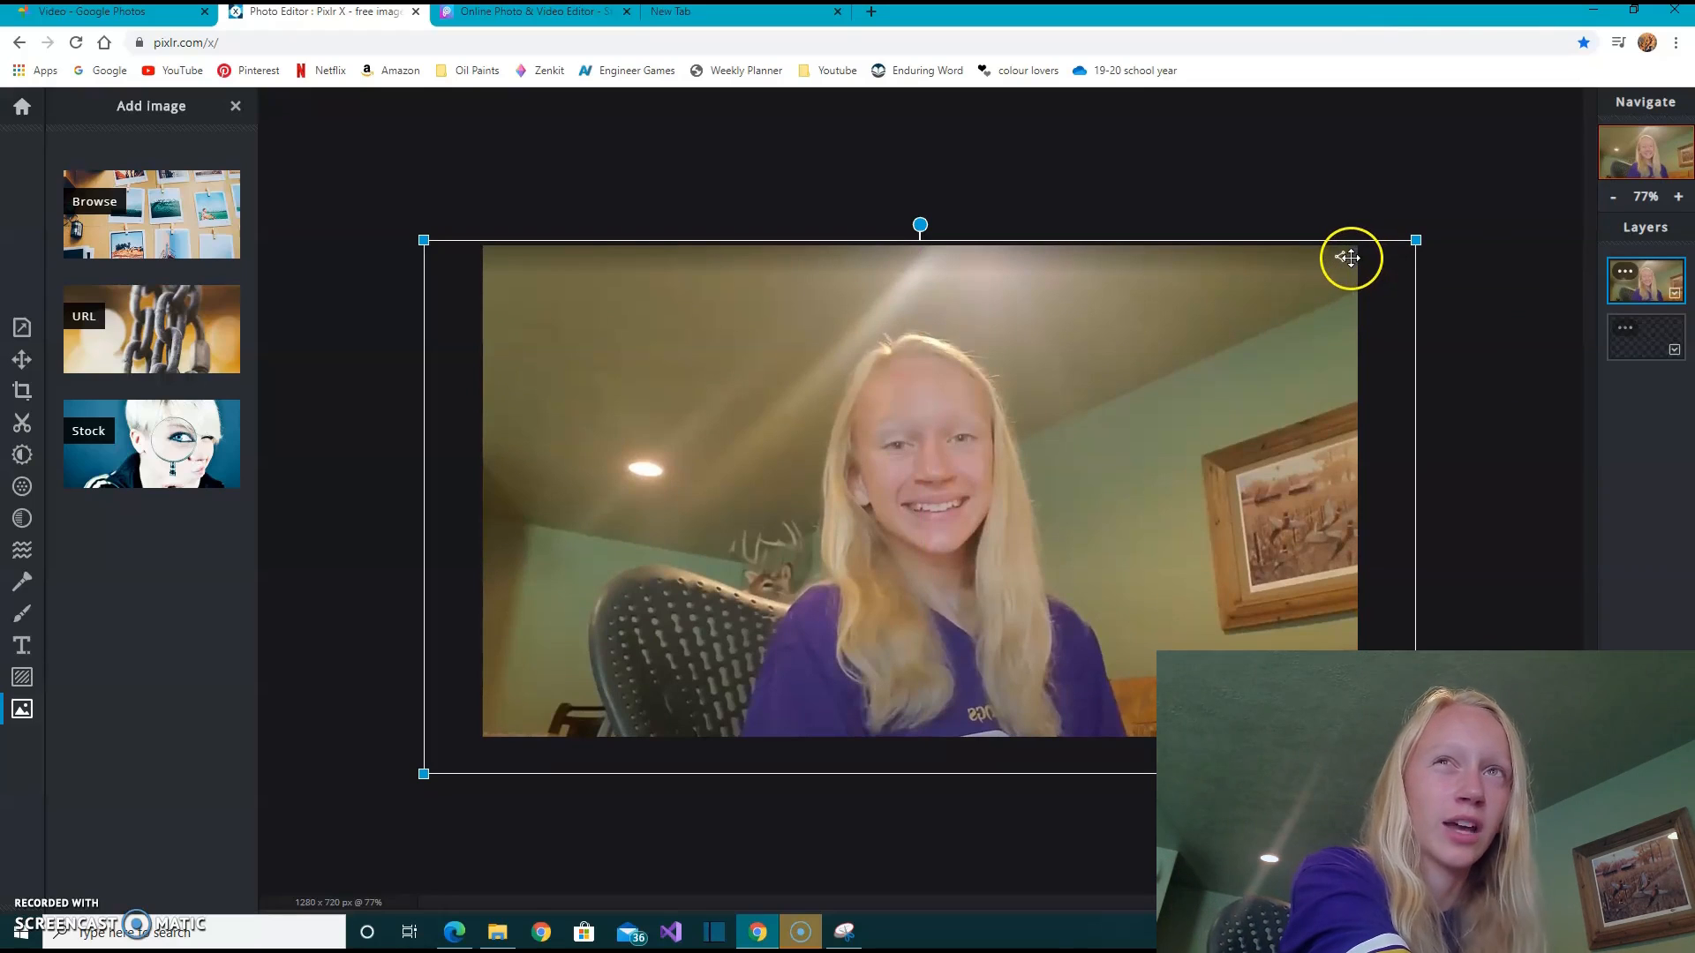
- Reposition the photo layer so its upper edge lines up with the canvas edge, and deselect it
left_click_drag(1265, 475, 1289, 477)
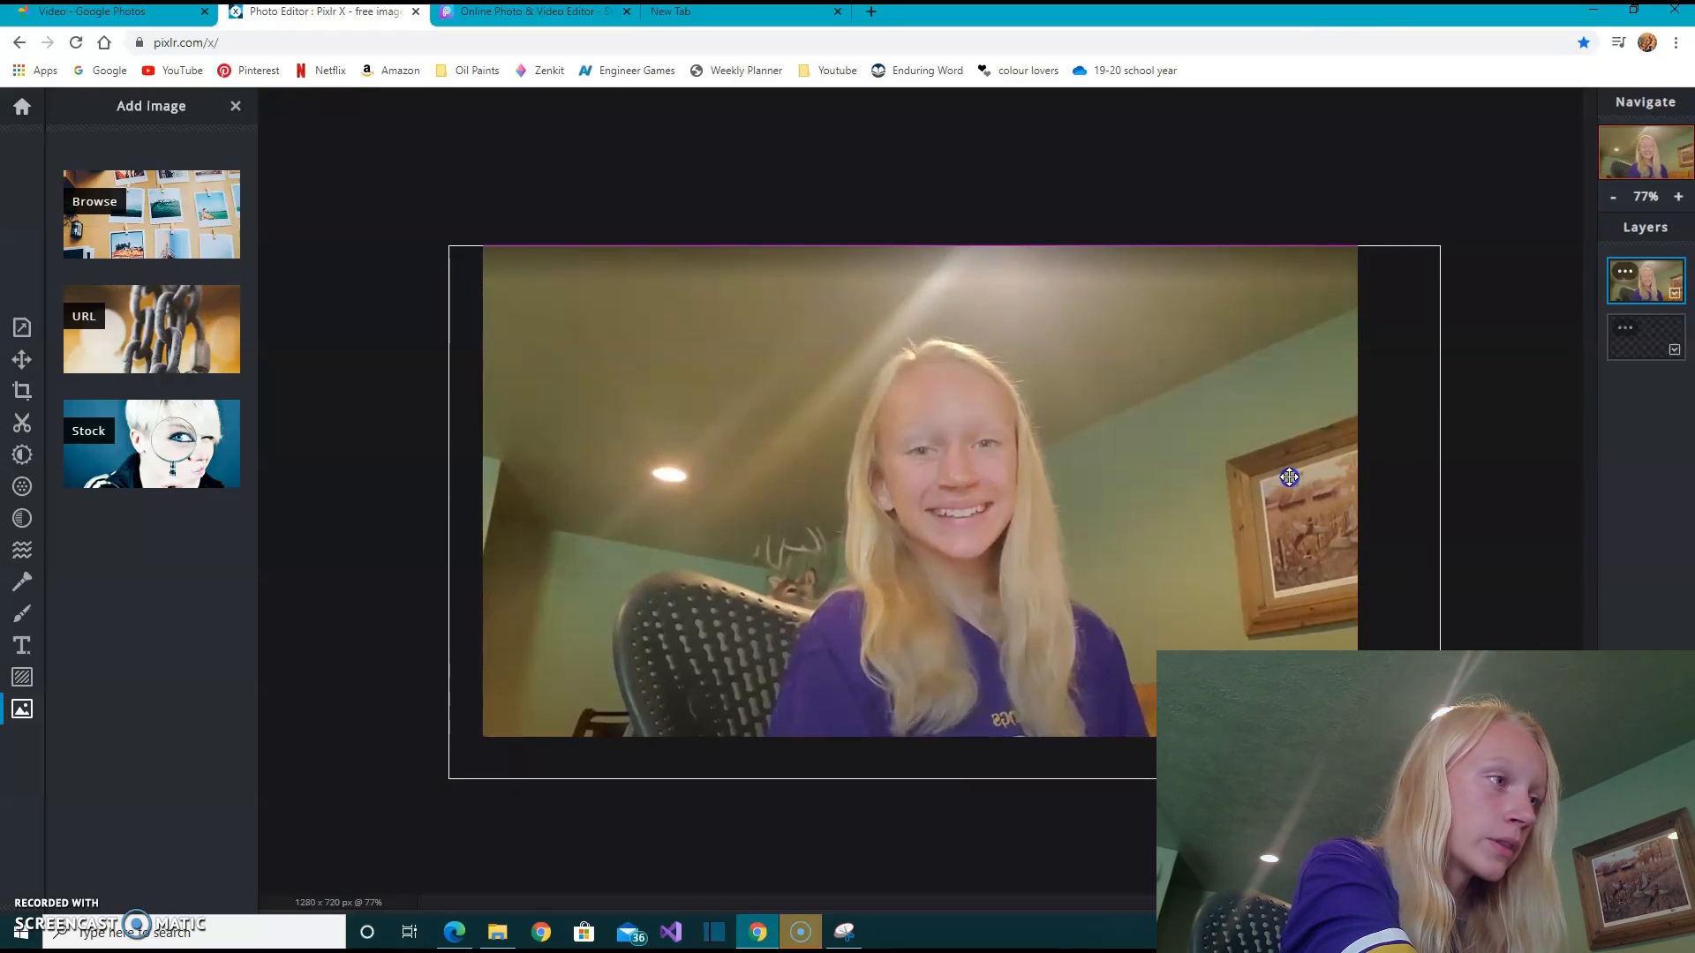
left_click_drag(1289, 477, 1289, 476)
left_click(1413, 293)
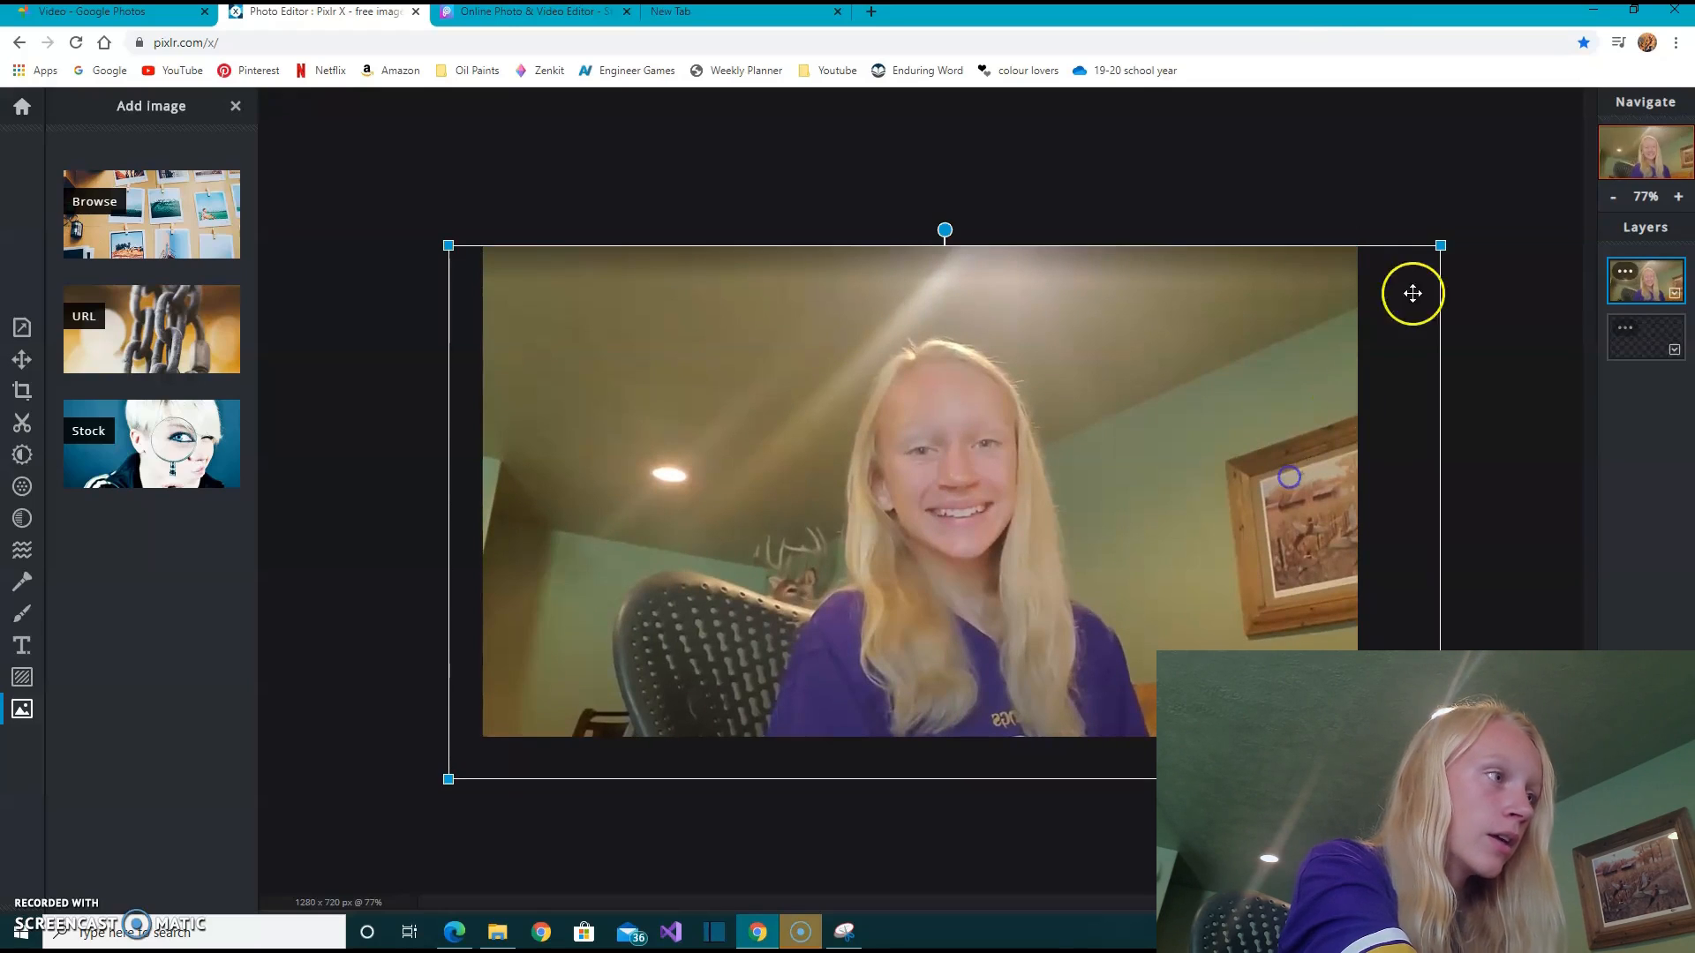
left_click(1510, 241)
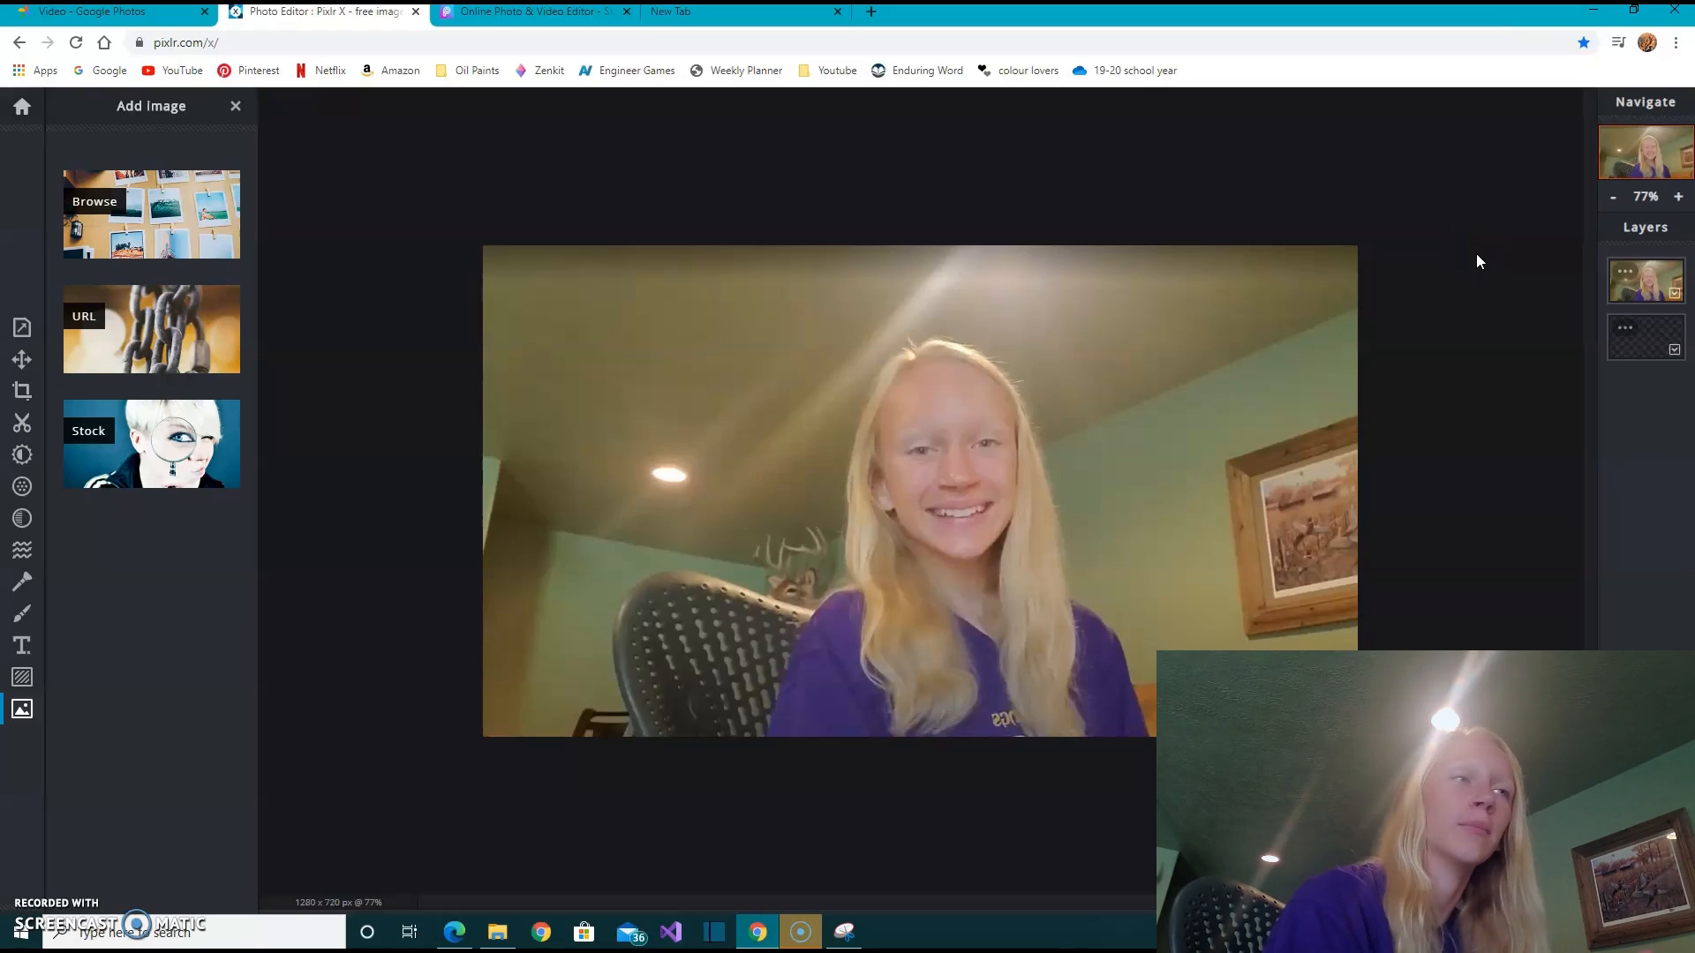
- Apply the automatic color and light correction to the photo layer
left_click(1407, 265)
left_click(610, 410)
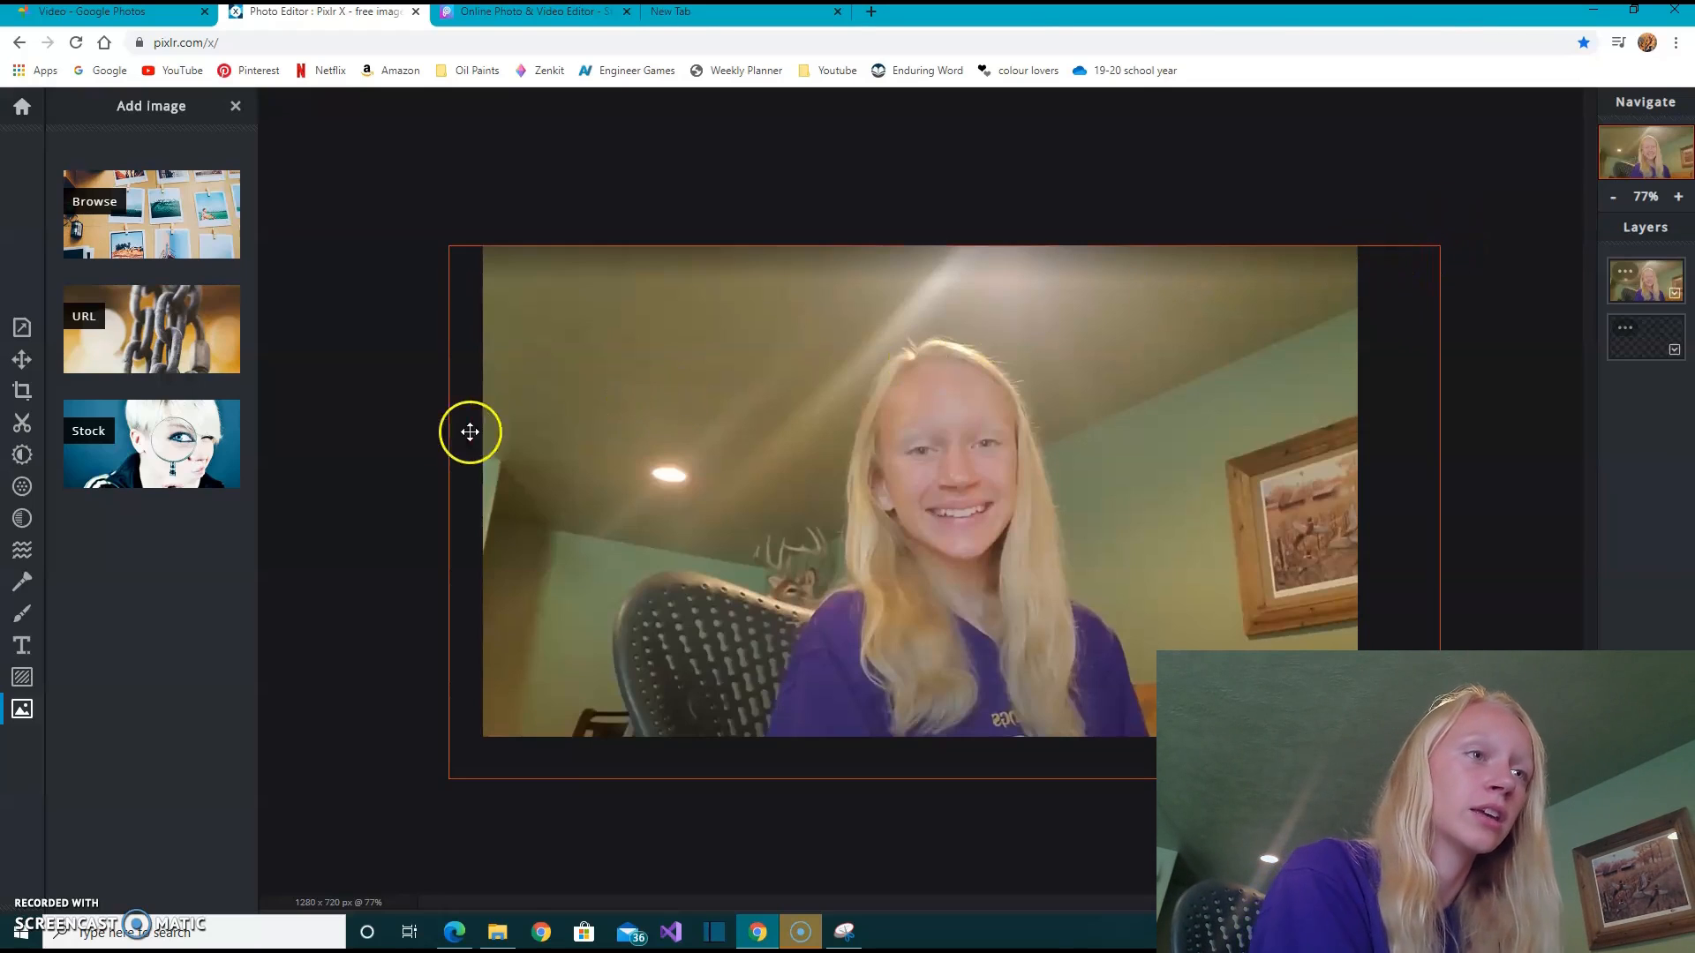
left_click(22, 454)
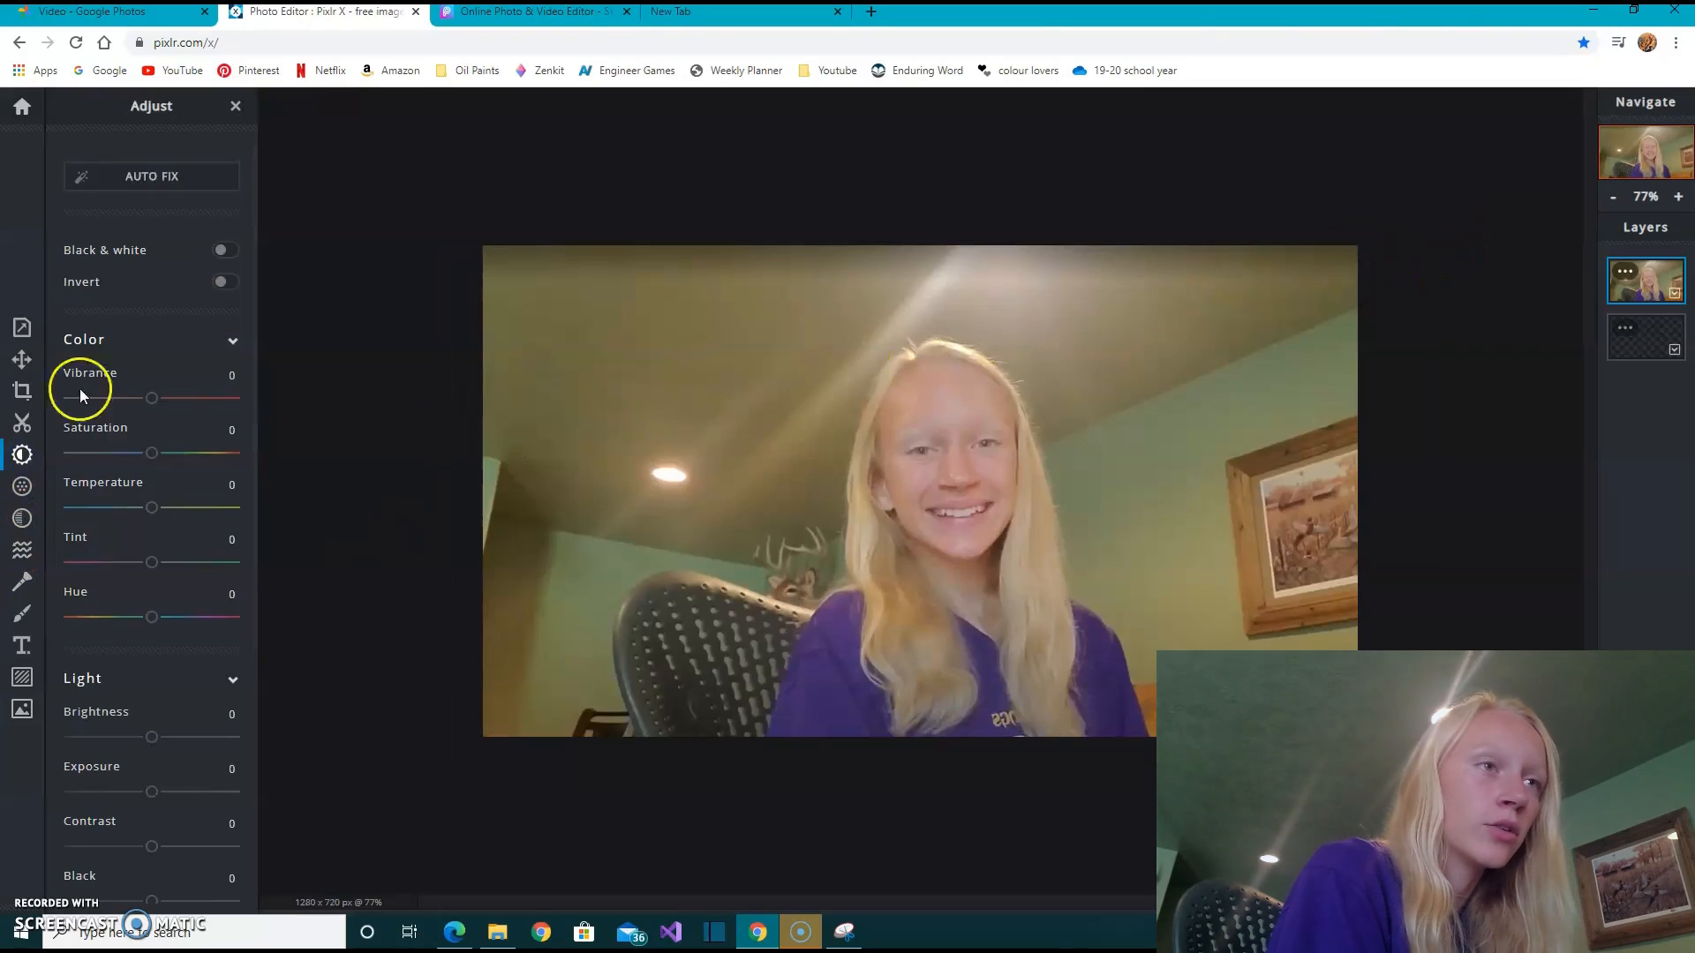
left_click(134, 170)
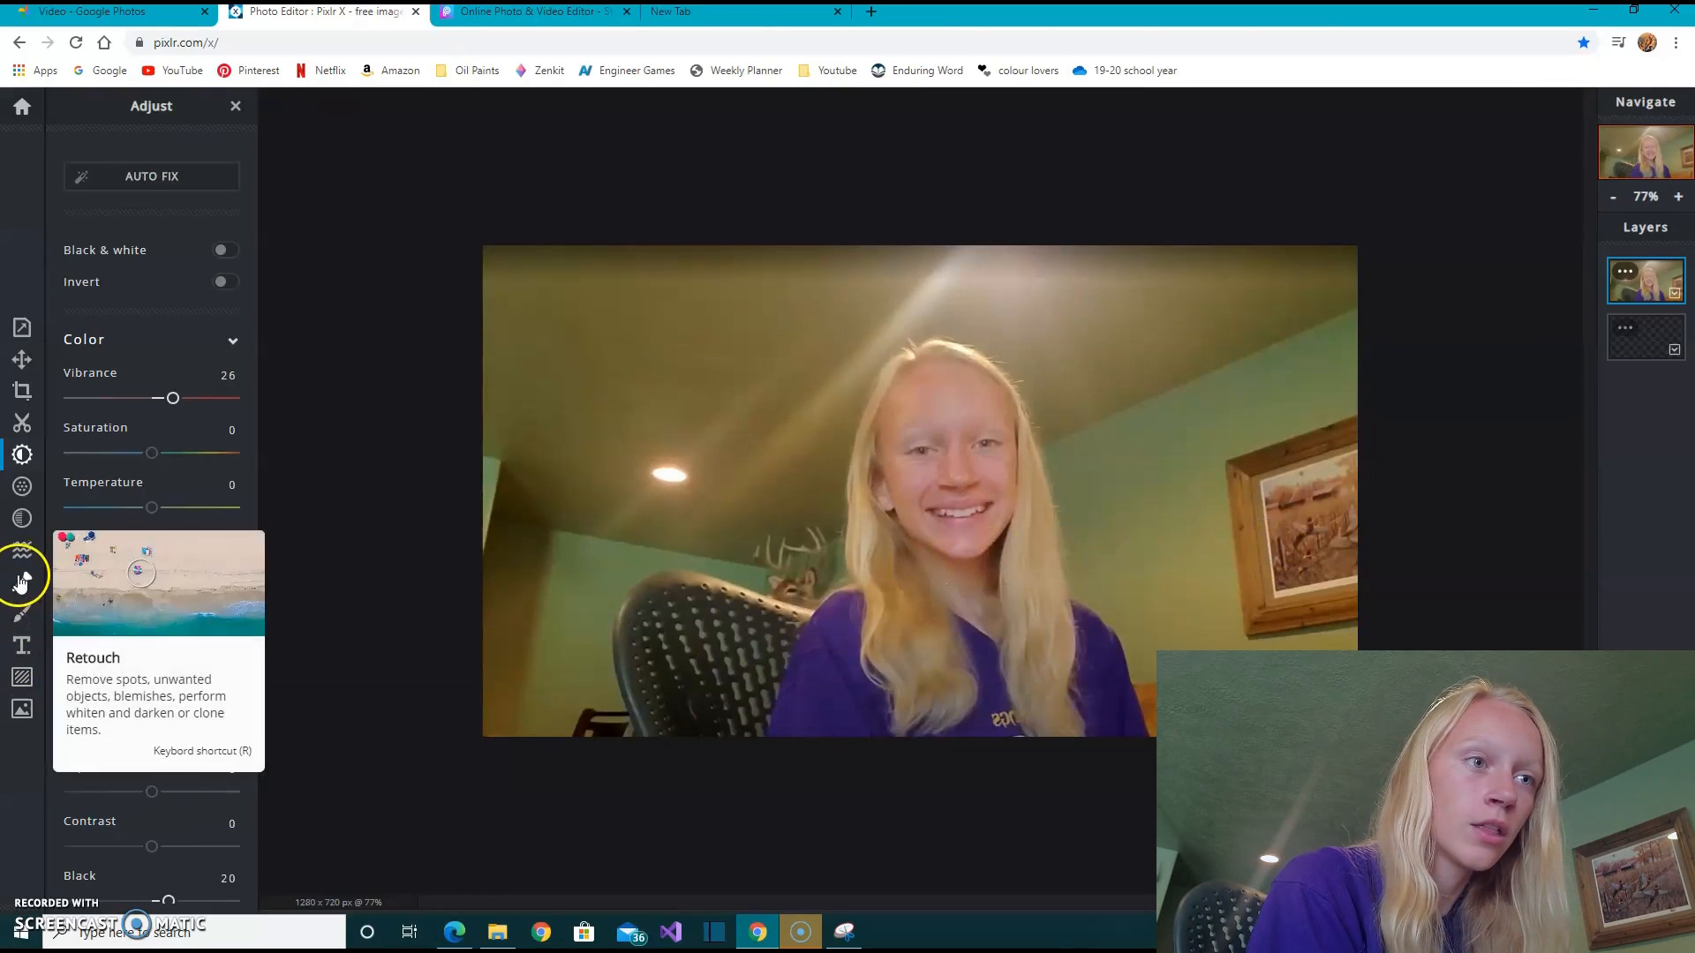
- Set up the Retouch blur brush with a size of 245 px and a strength of 100
left_click(23, 486)
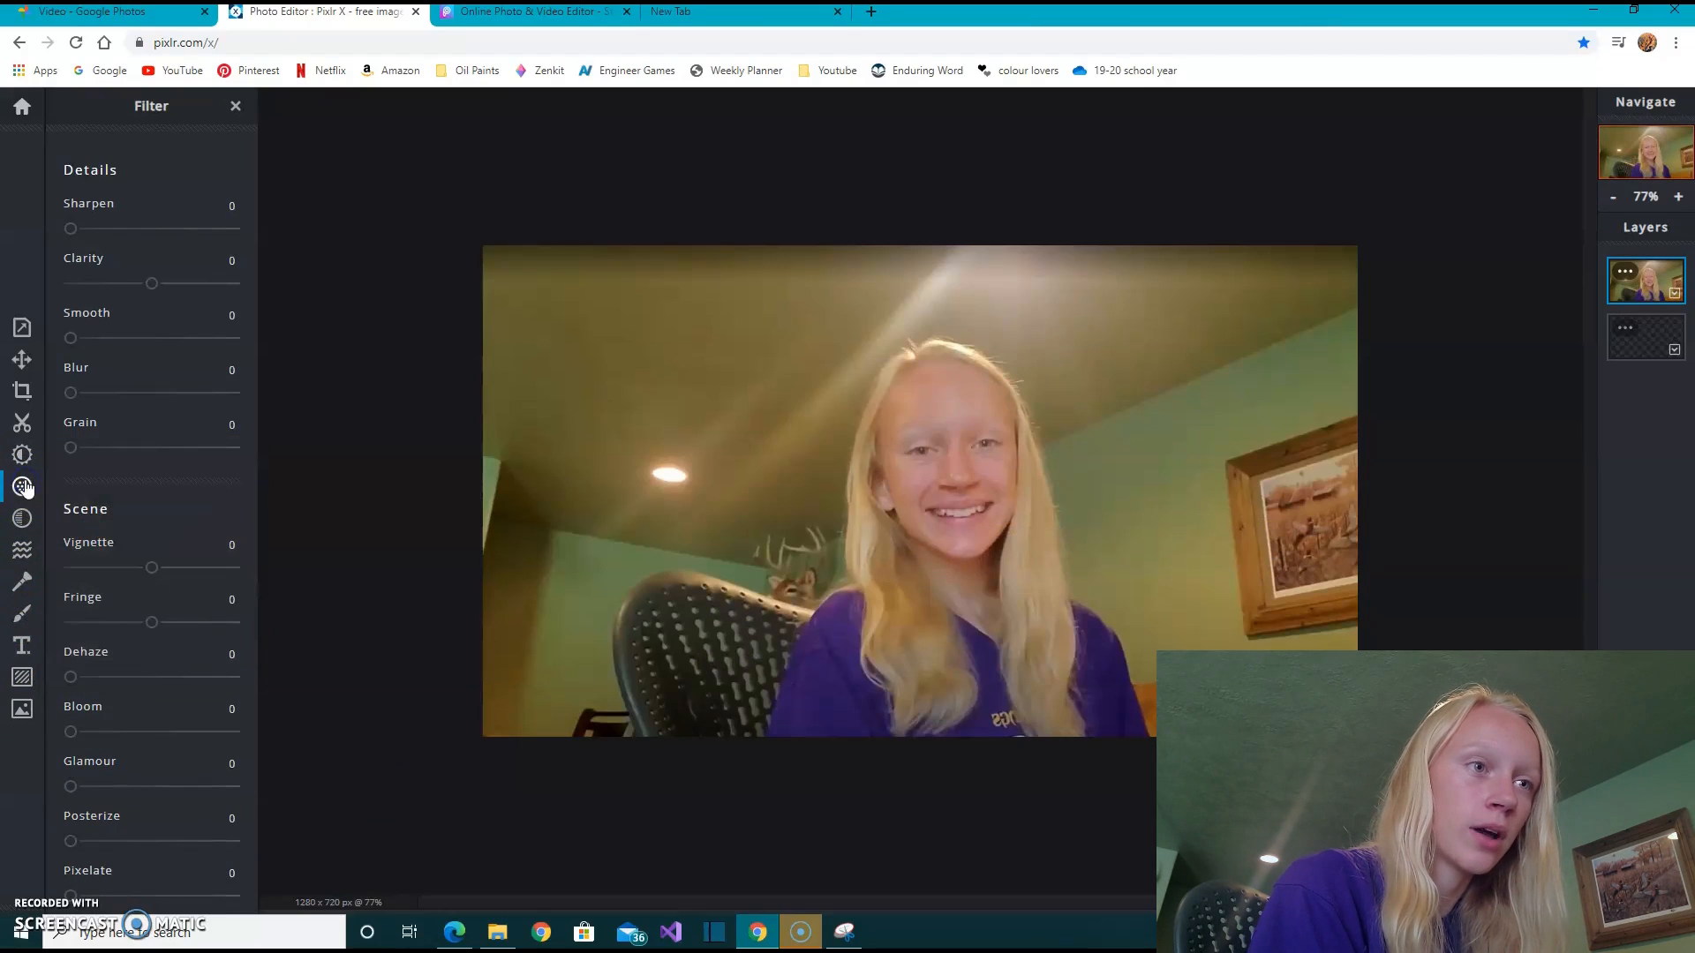
left_click(22, 519)
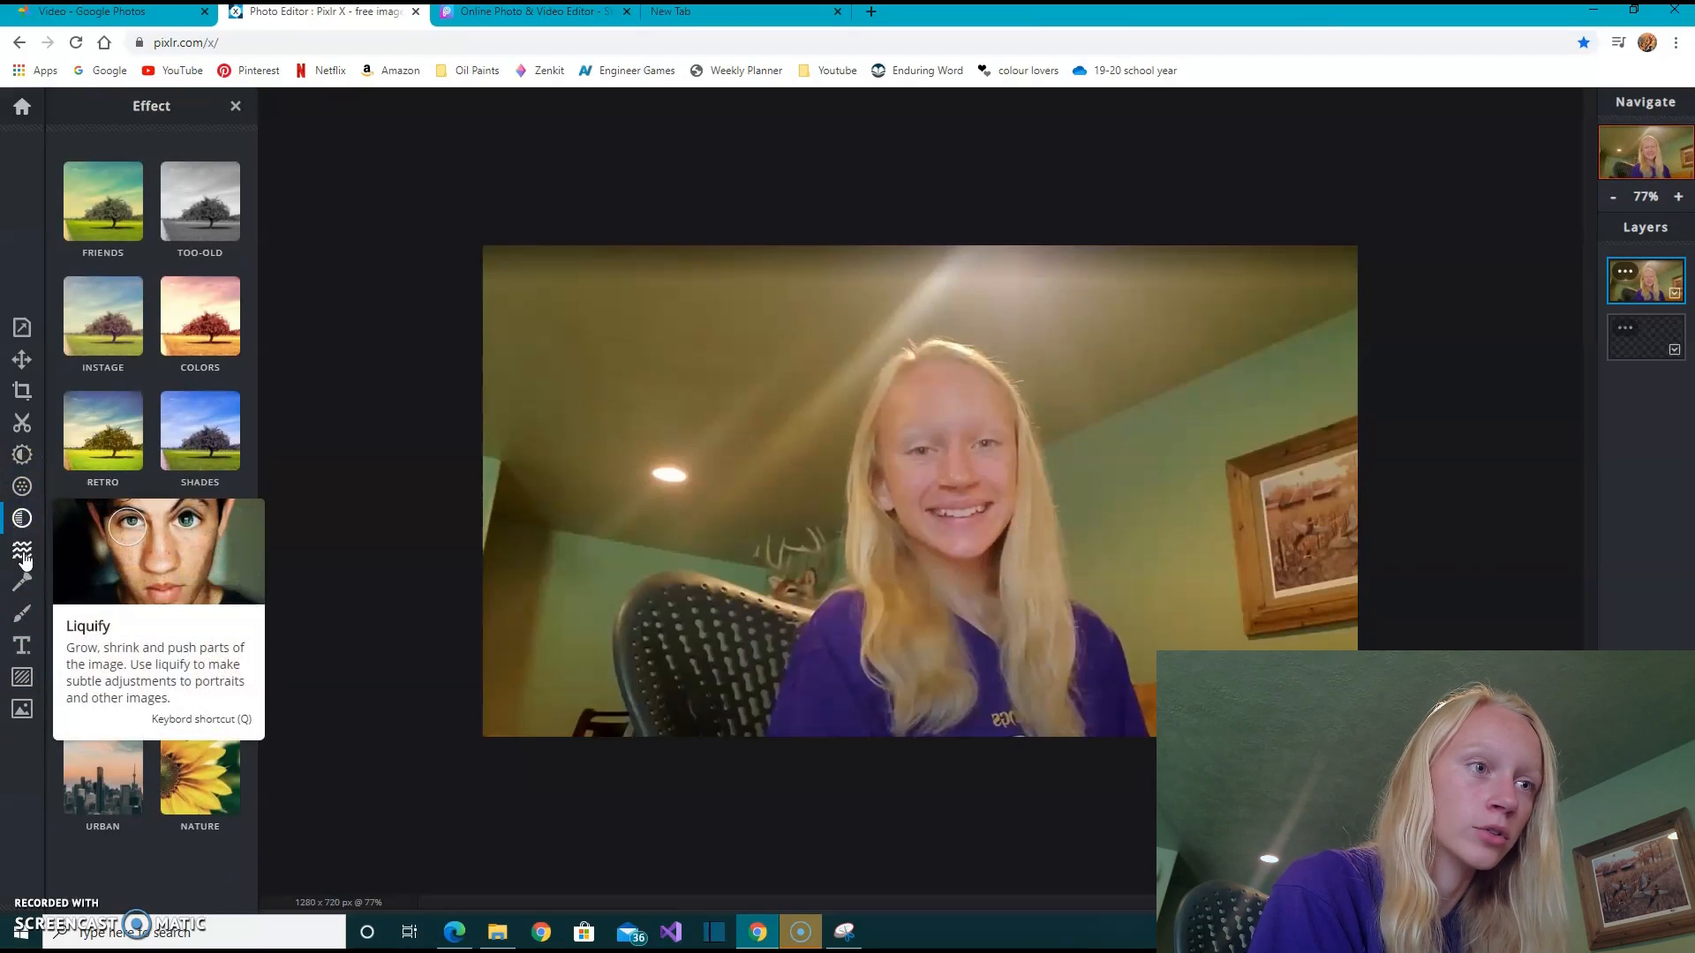
left_click(24, 582)
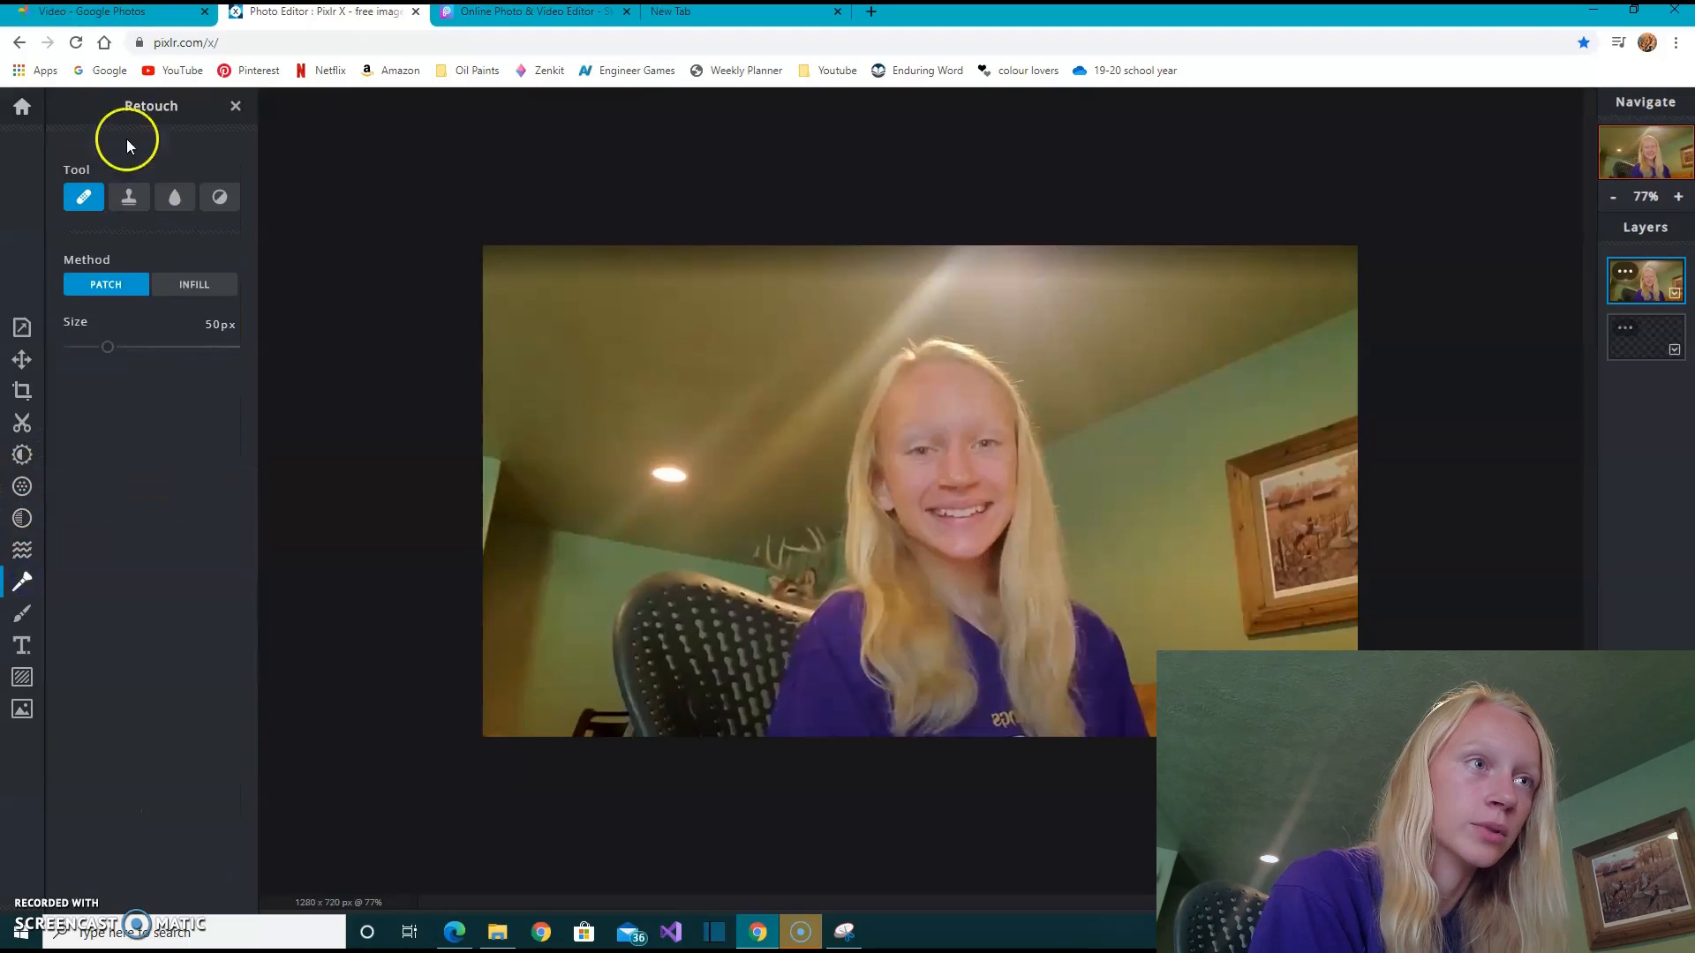
left_click(167, 207)
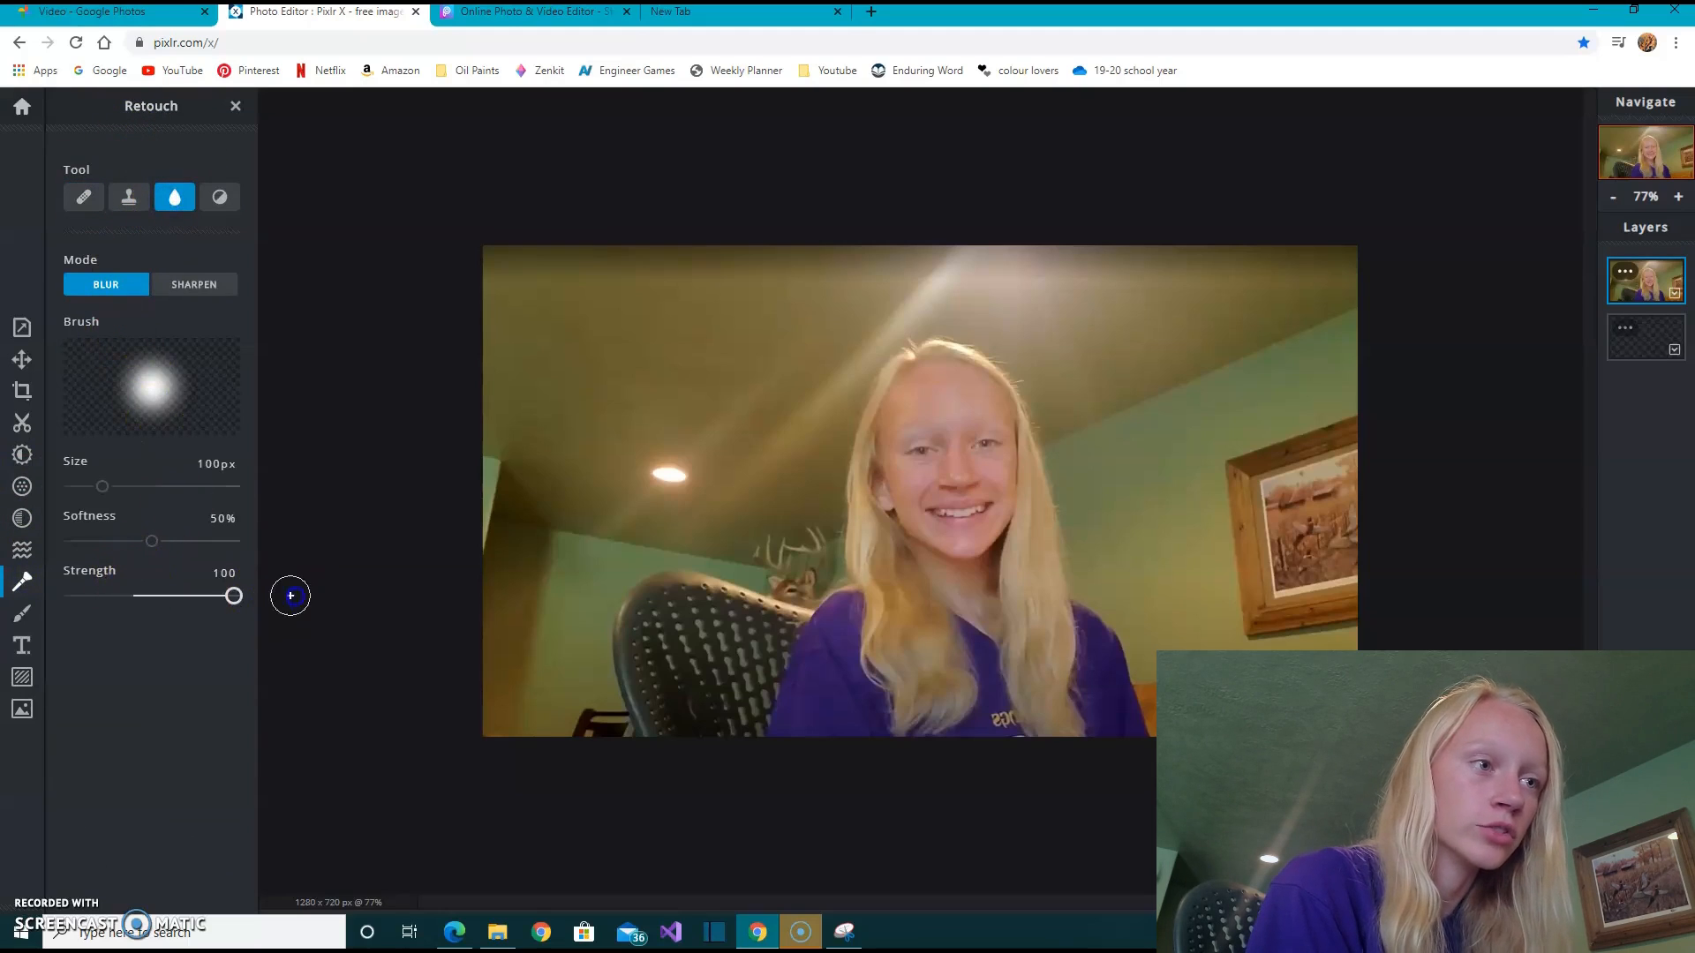
left_click(125, 485)
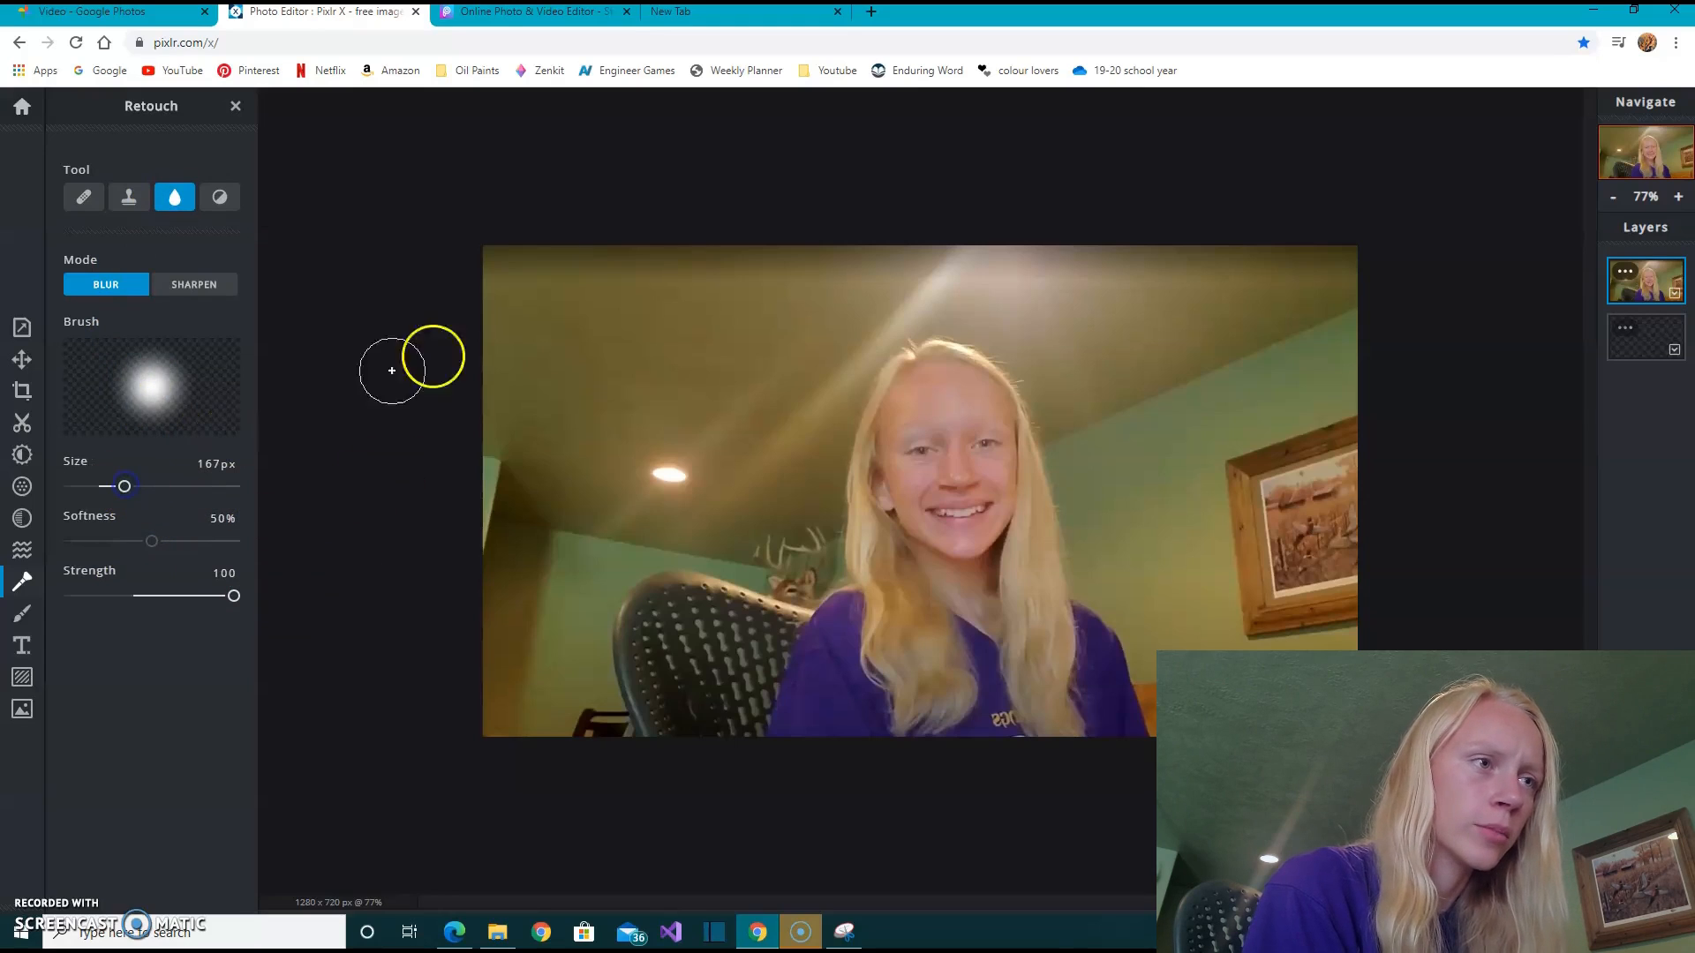
left_click(152, 486)
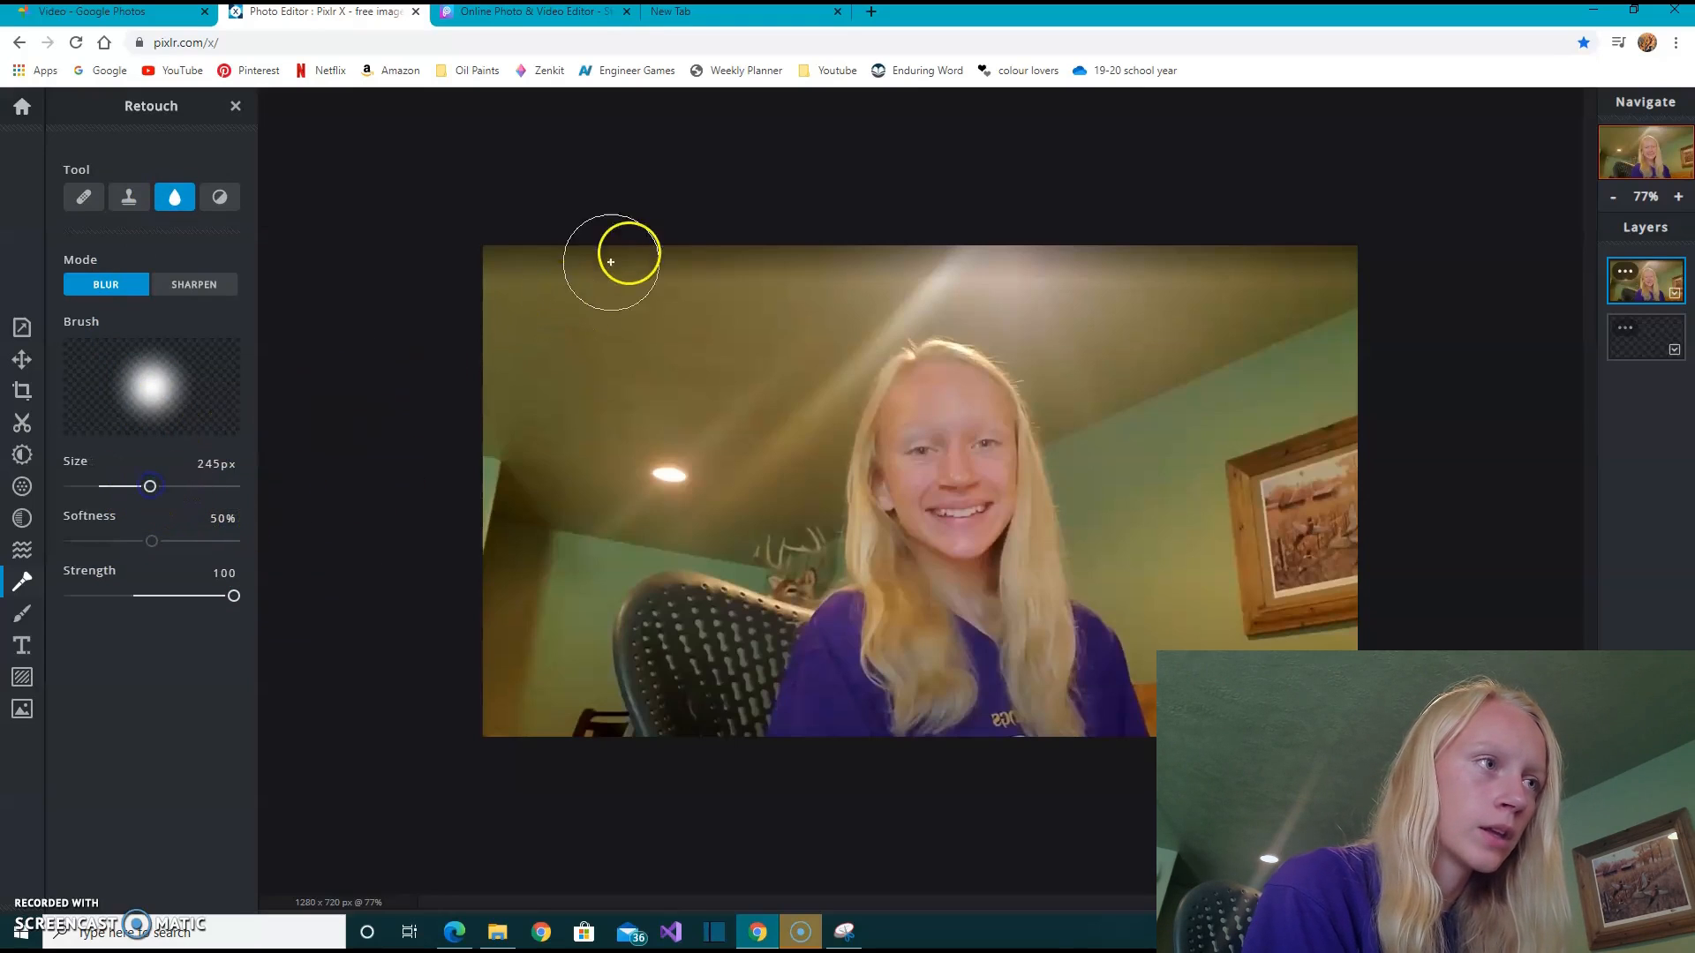
- Blur the background around the person, including the chair, walls, ceiling and framed picture, and reduce the brush size to 89 px
mouse_move(486, 474)
left_mouse_down()
mouse_move(597, 559)
mouse_move(681, 693)
left_mouse_up()
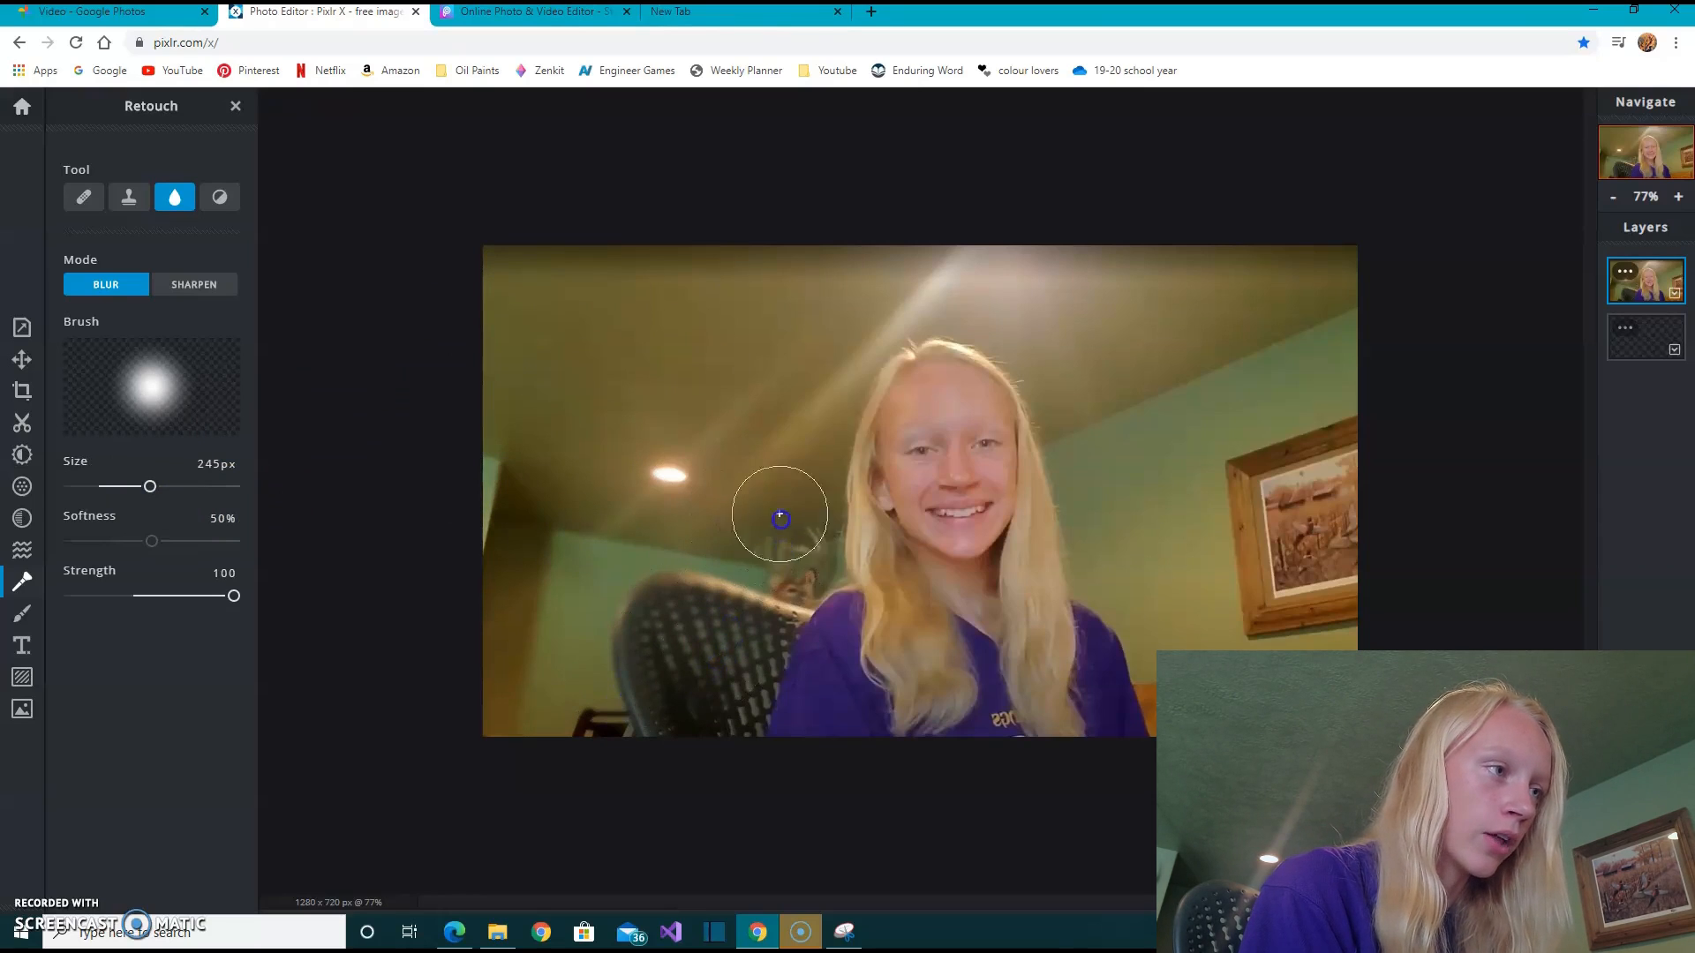
left_click_drag(1319, 286, 1358, 282)
mouse_move(1350, 458)
left_mouse_down()
mouse_move(1206, 659)
mouse_move(1265, 516)
left_mouse_up()
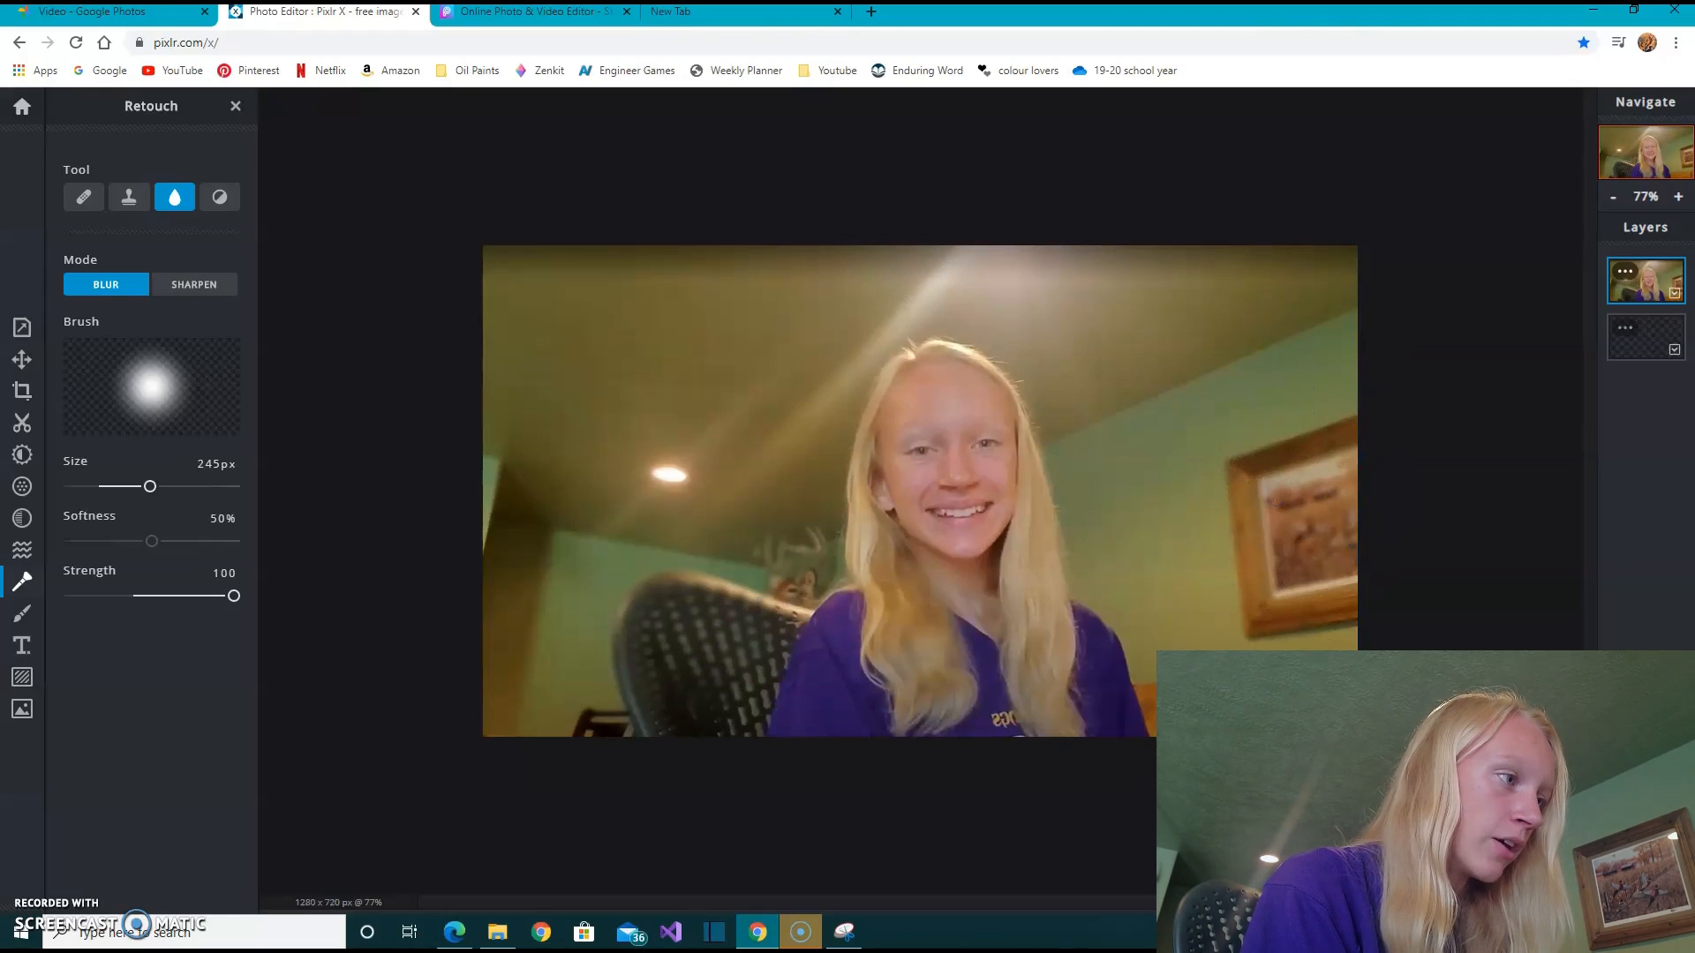
mouse_move(1190, 667)
left_mouse_down()
mouse_move(1150, 513)
mouse_move(1142, 575)
mouse_move(1077, 386)
mouse_move(1175, 476)
left_mouse_up()
left_click_drag(1329, 638, 1311, 481)
left_click_drag(1127, 319, 1212, 269)
mouse_move(1048, 261)
left_mouse_down()
mouse_move(1157, 268)
mouse_move(649, 474)
mouse_move(473, 453)
mouse_move(463, 639)
left_mouse_up()
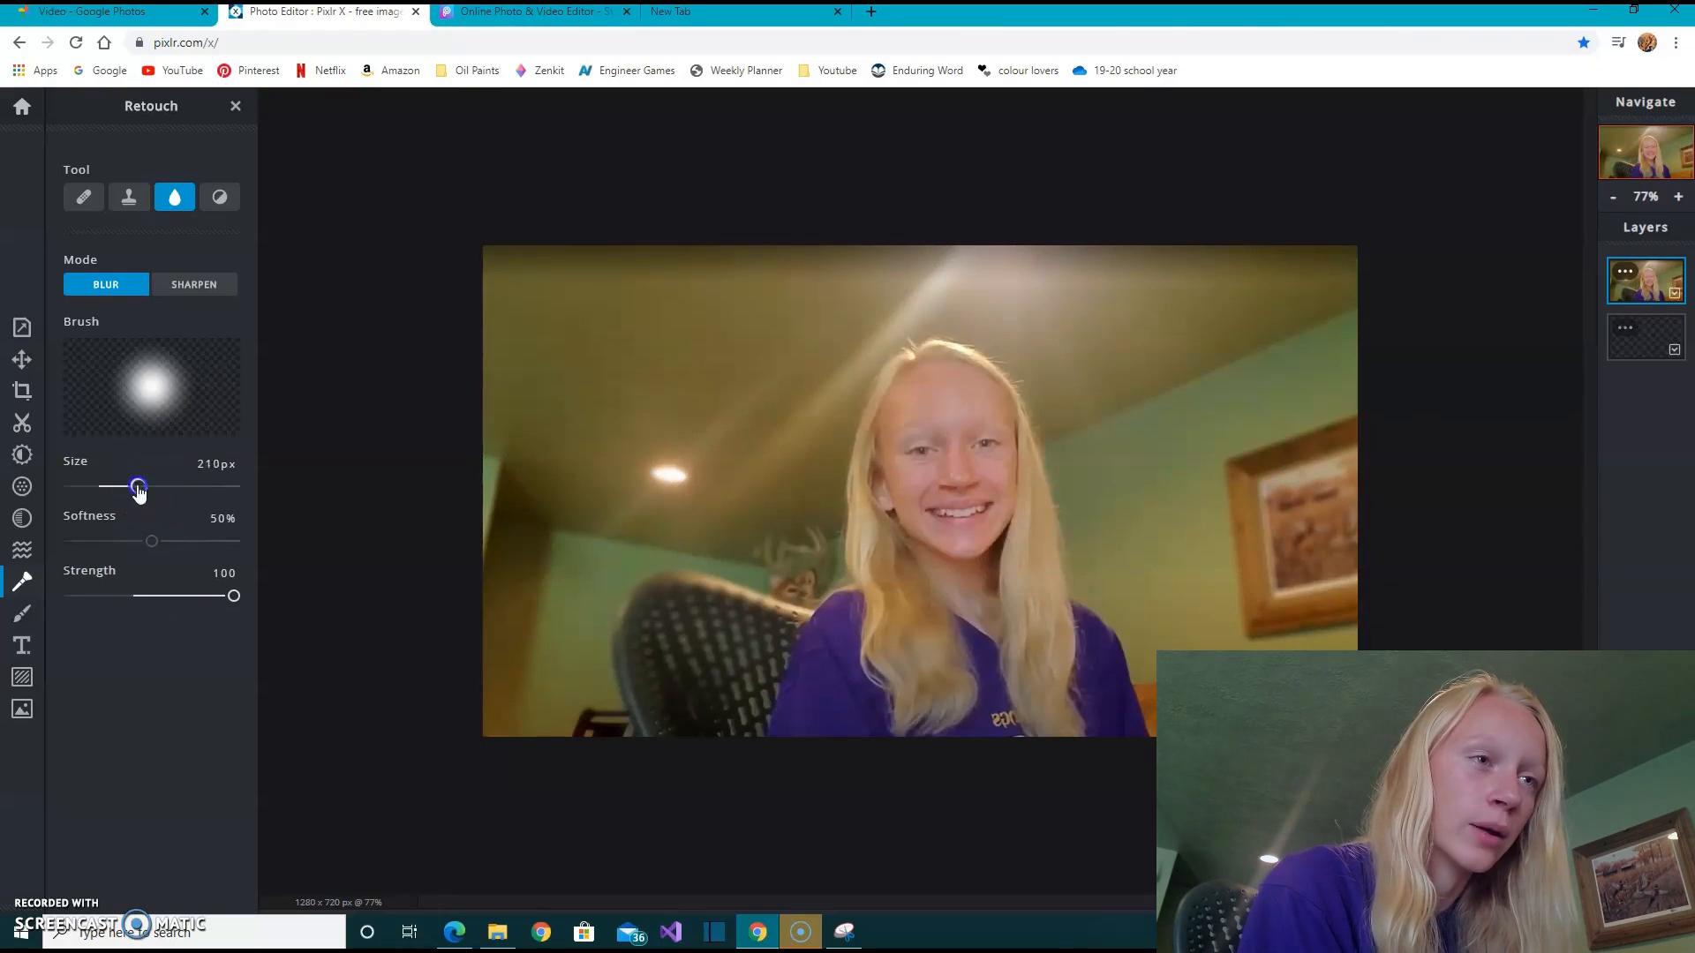
left_click_drag(104, 500, 99, 500)
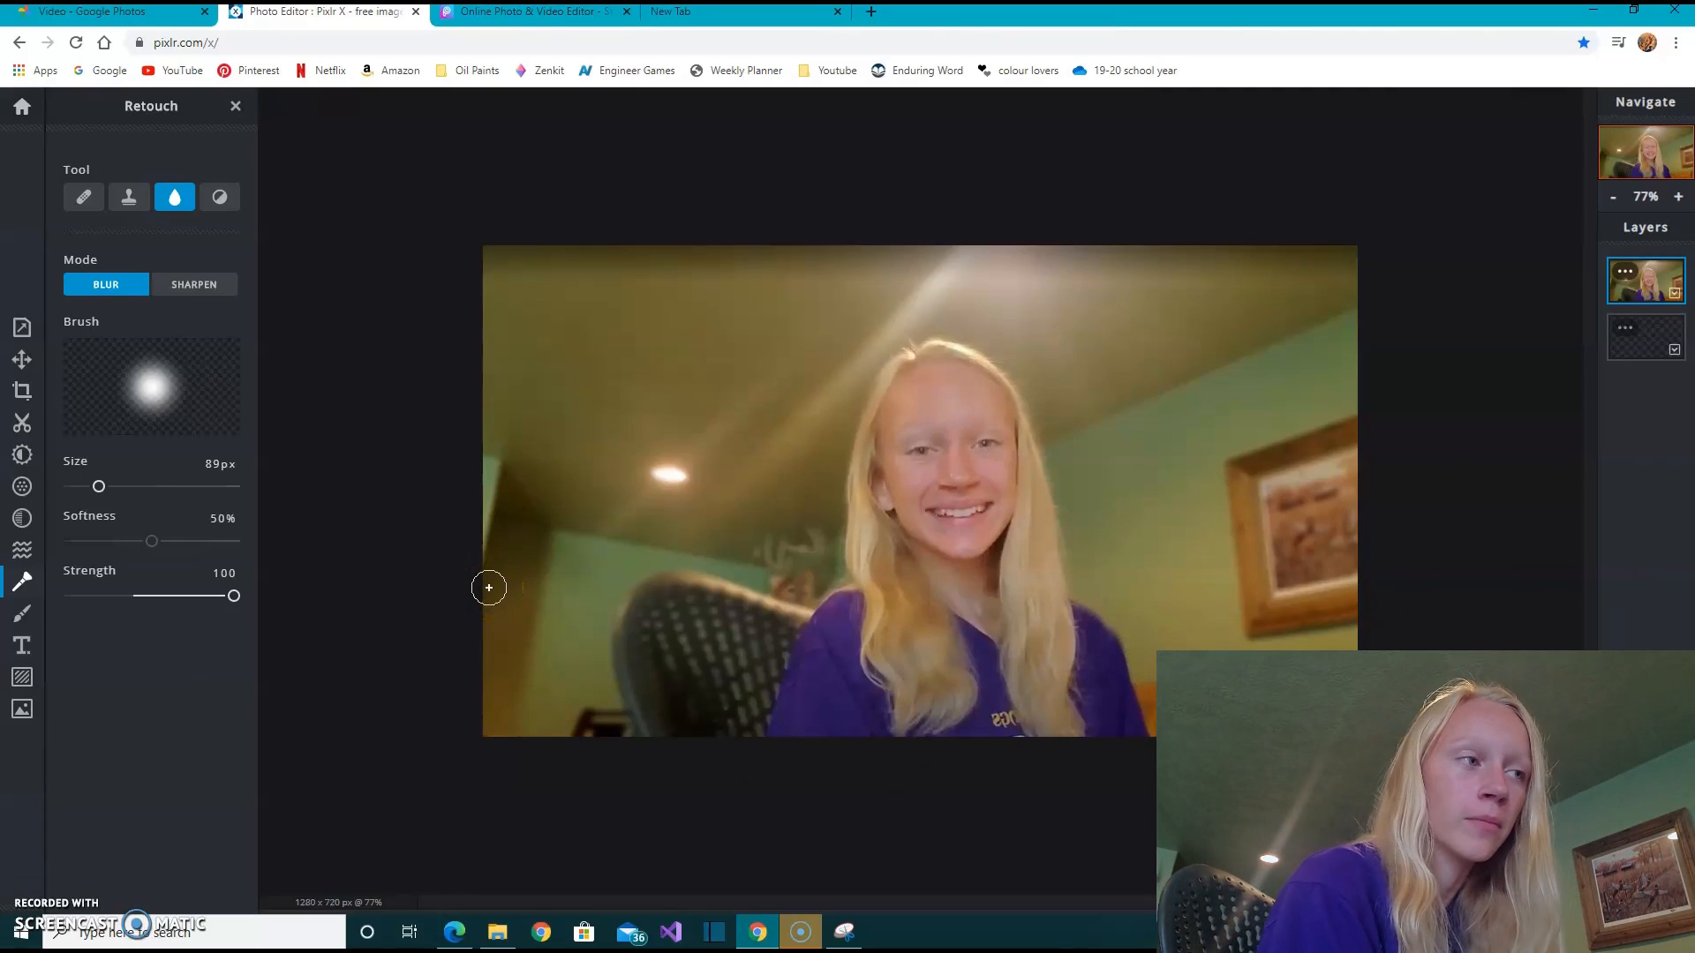
- Add a new text layer and replace its placeholder text with "How I Make My Thumbnails"
left_click(19, 645)
left_click(145, 230)
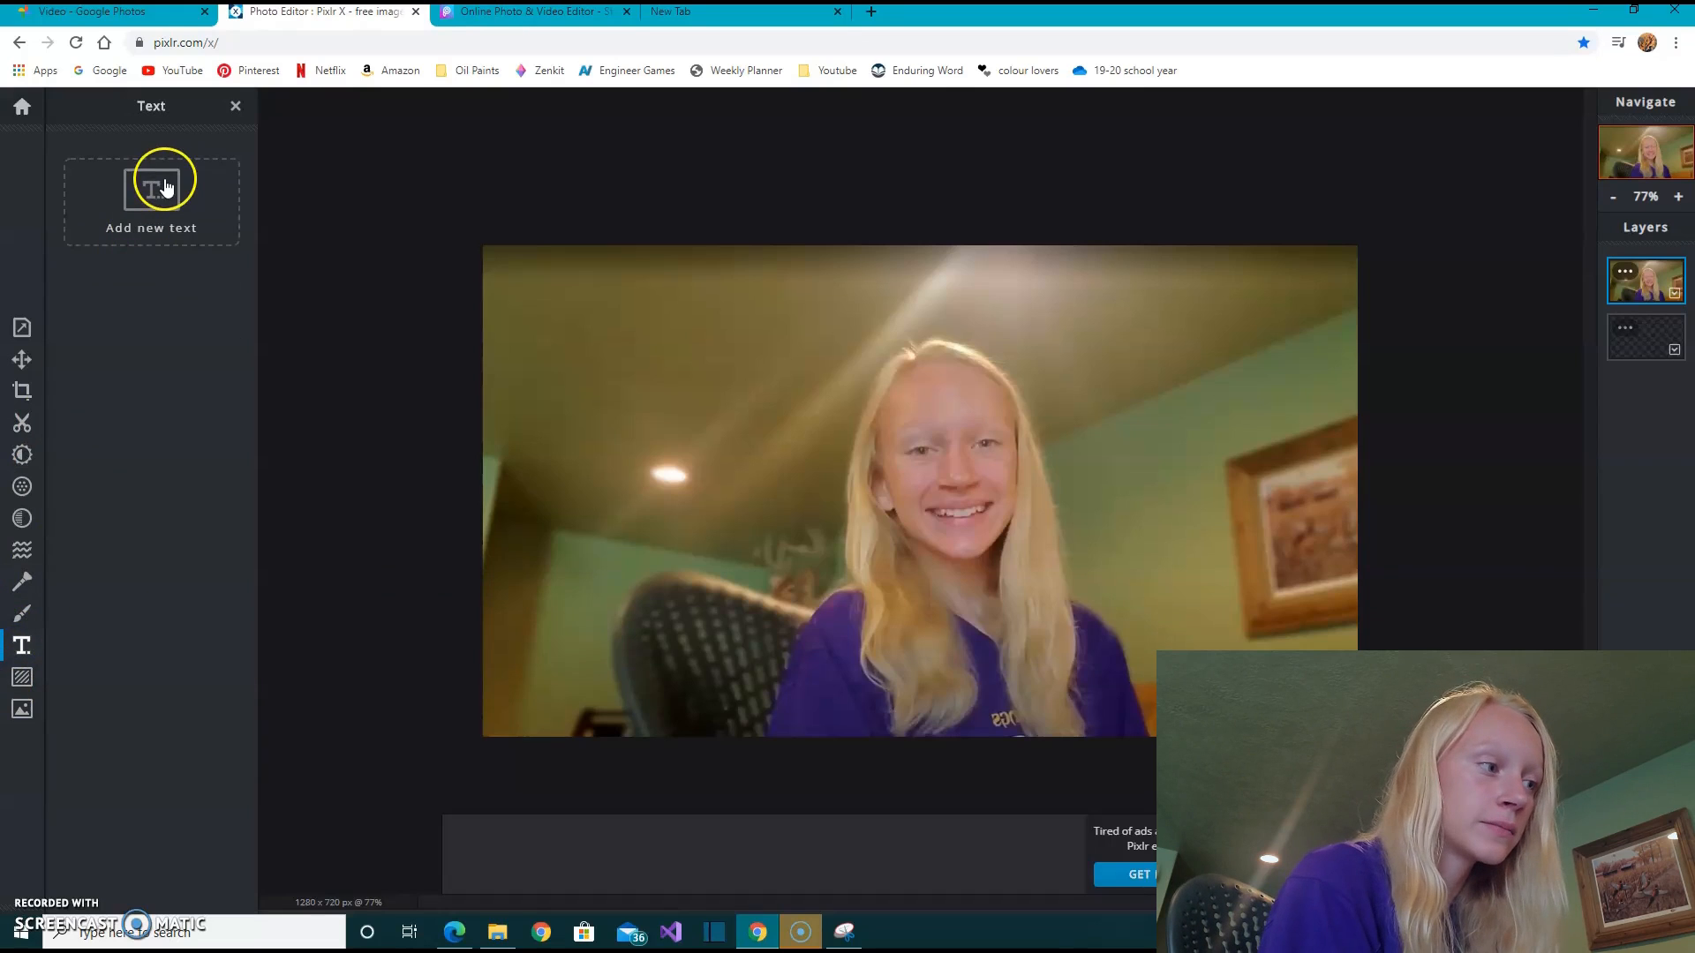
left_click(321, 433)
left_click(197, 389)
left_click_drag(197, 389, 18, 323)
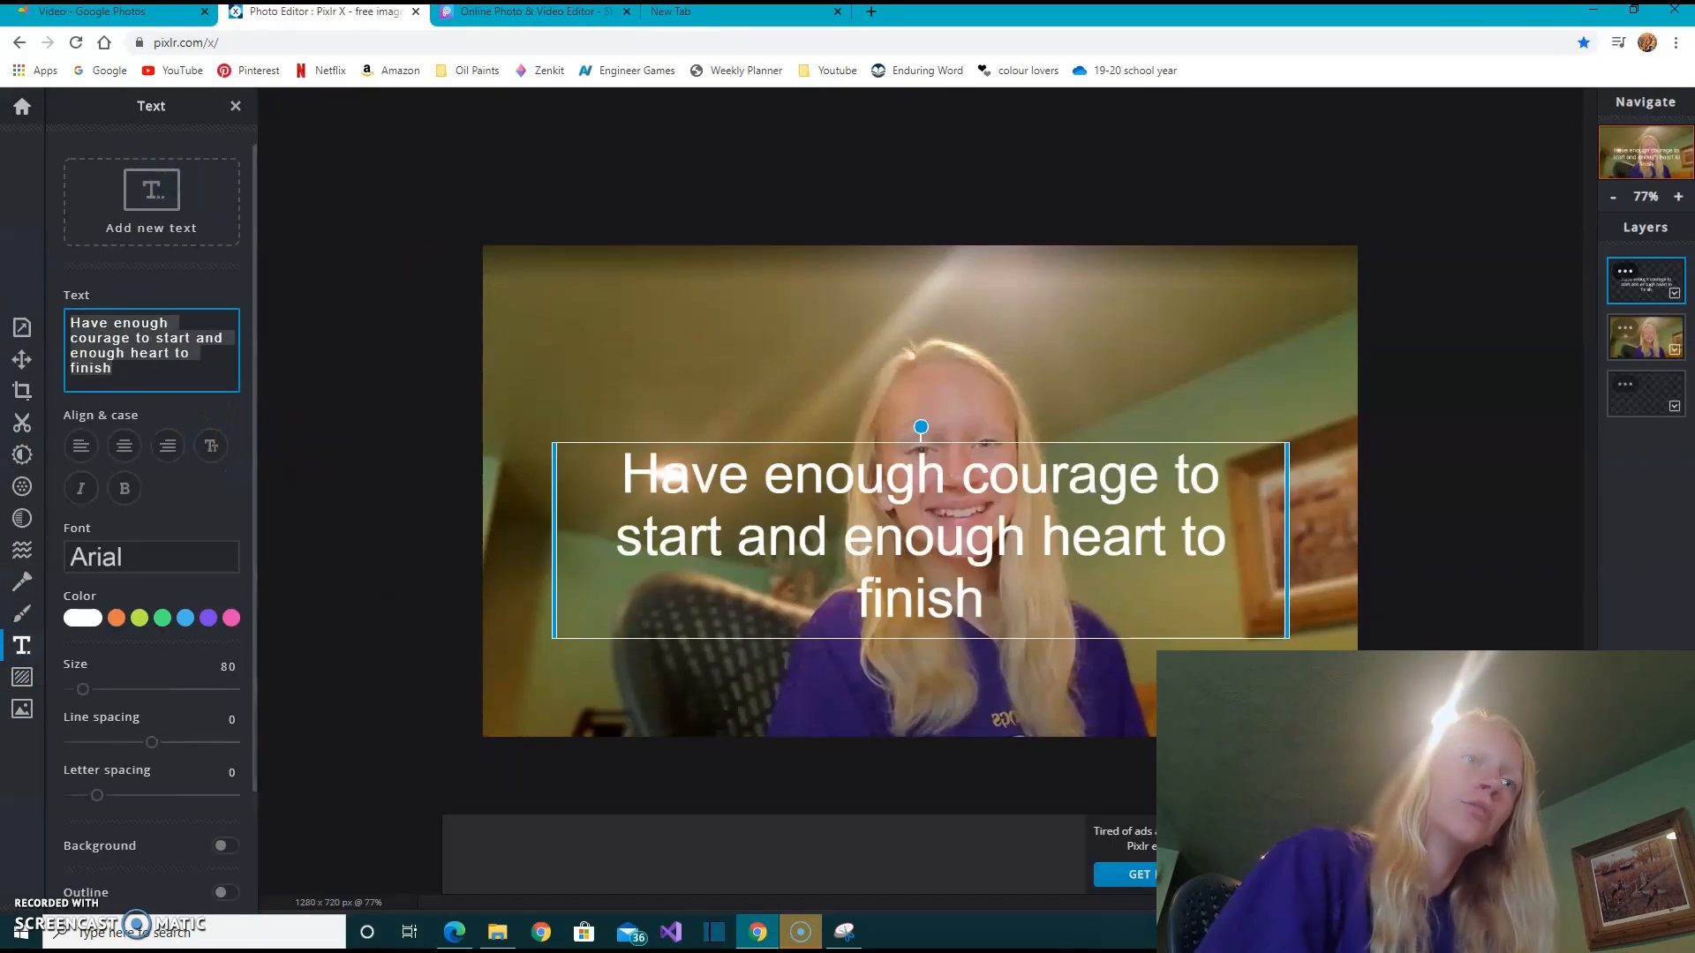
left_click(289, 308)
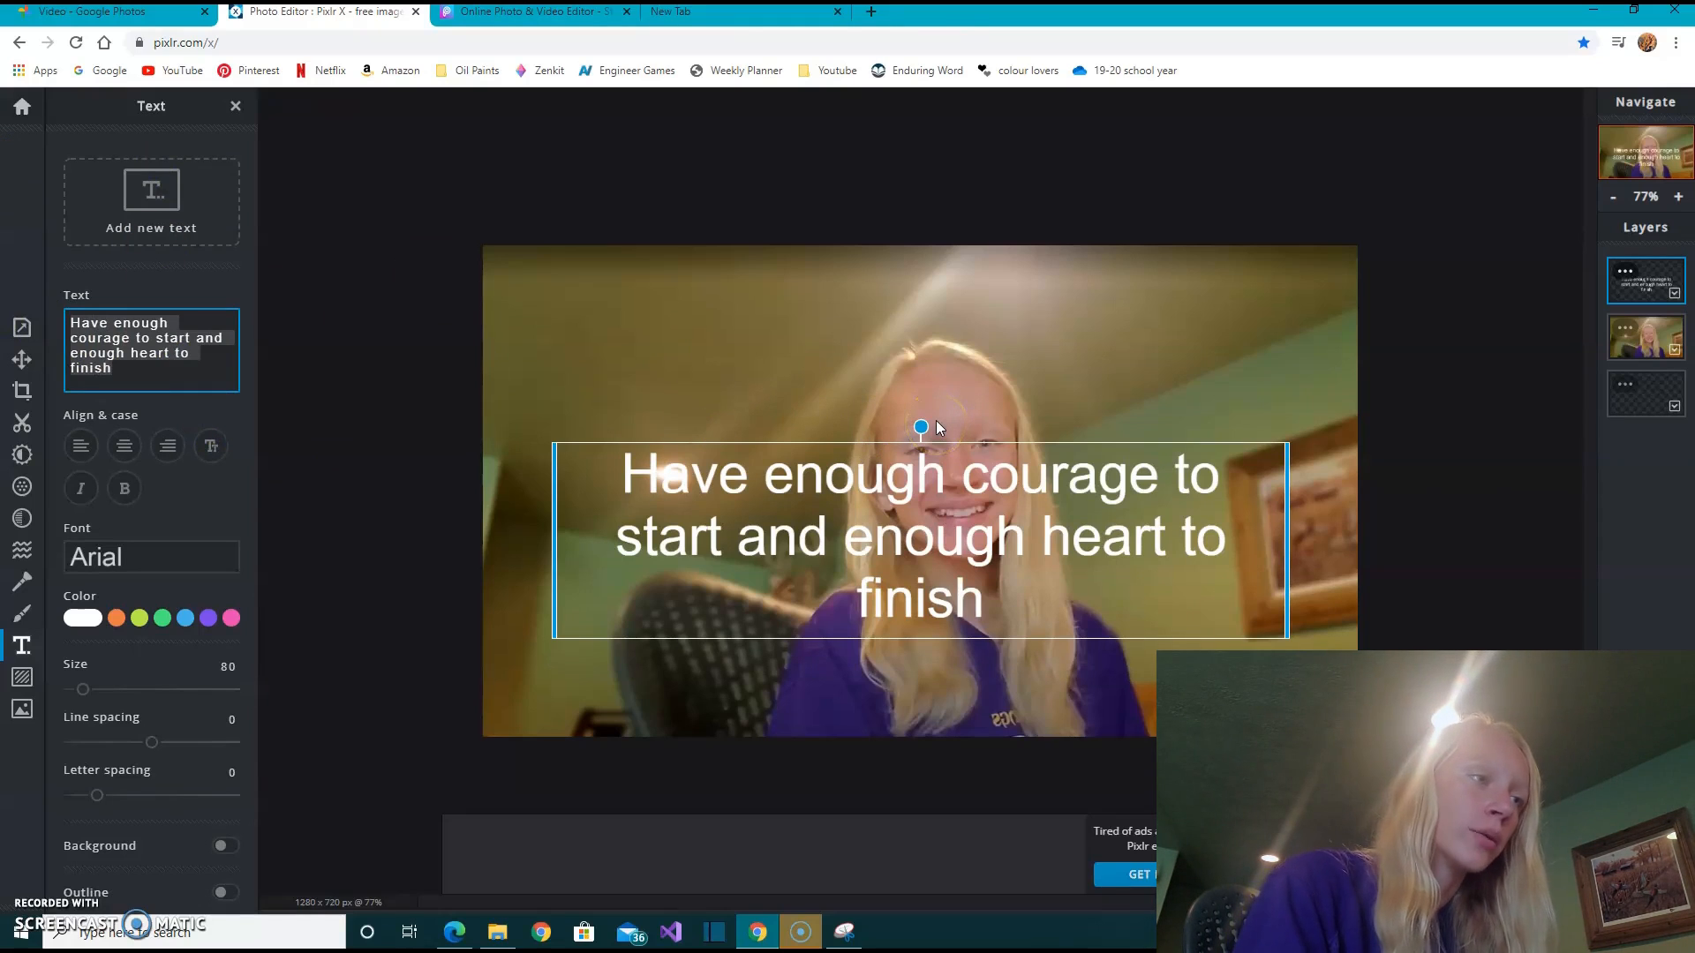
type("H")
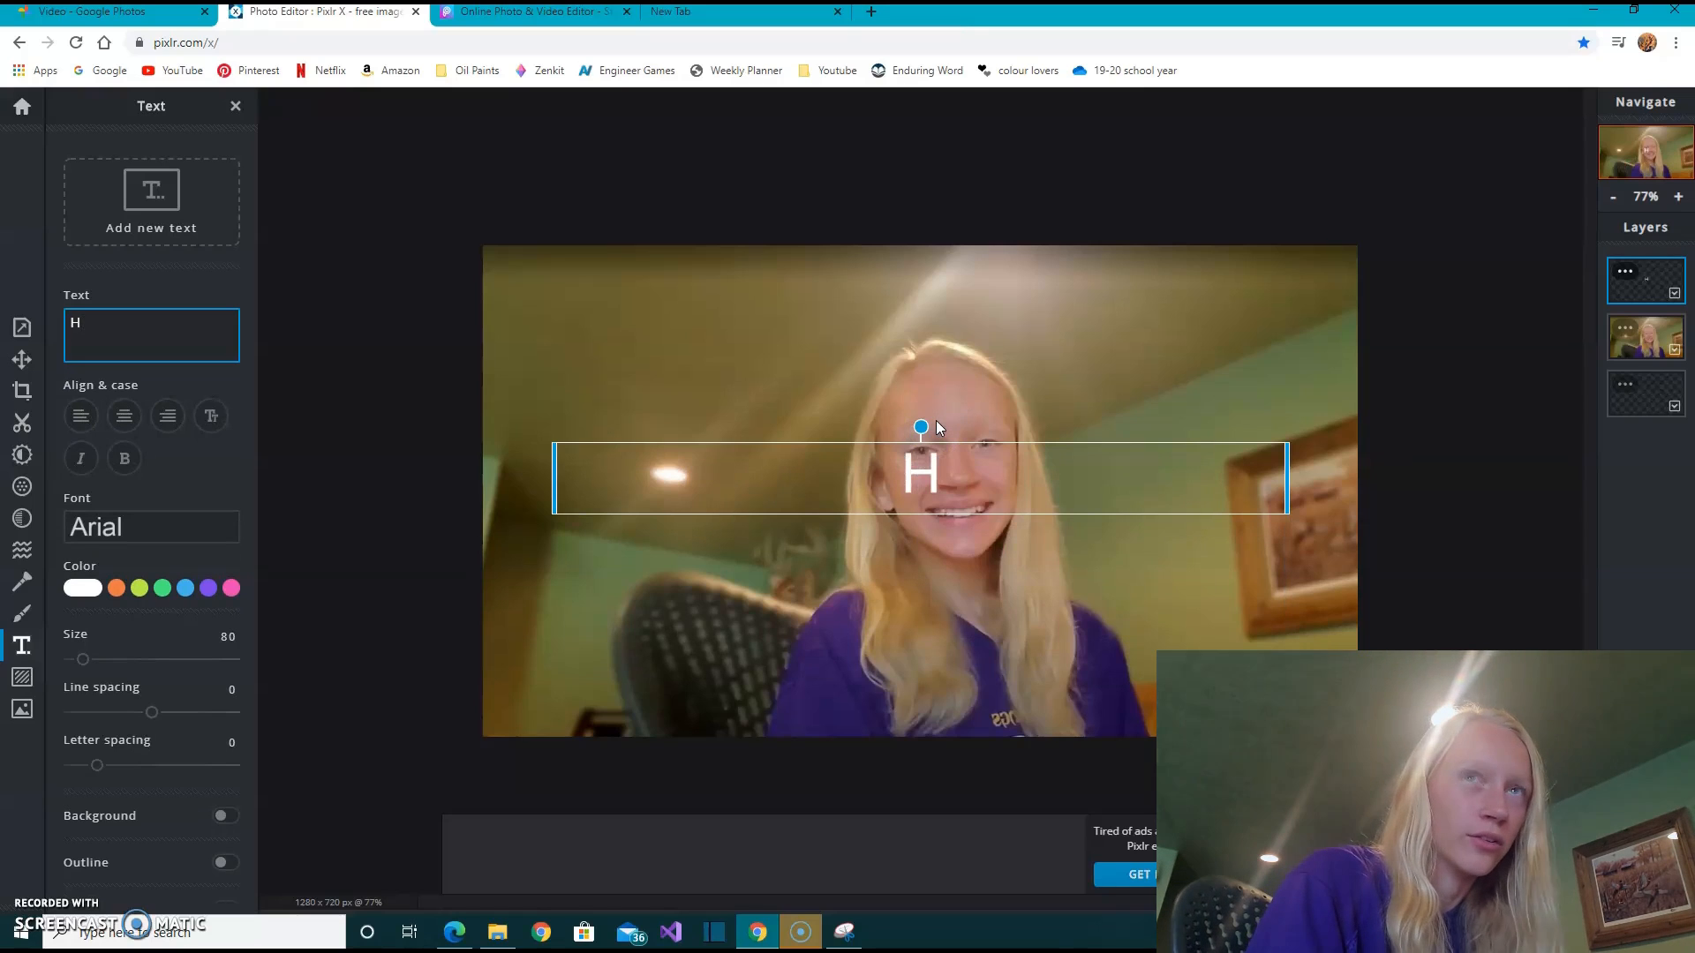
type("ow I ")
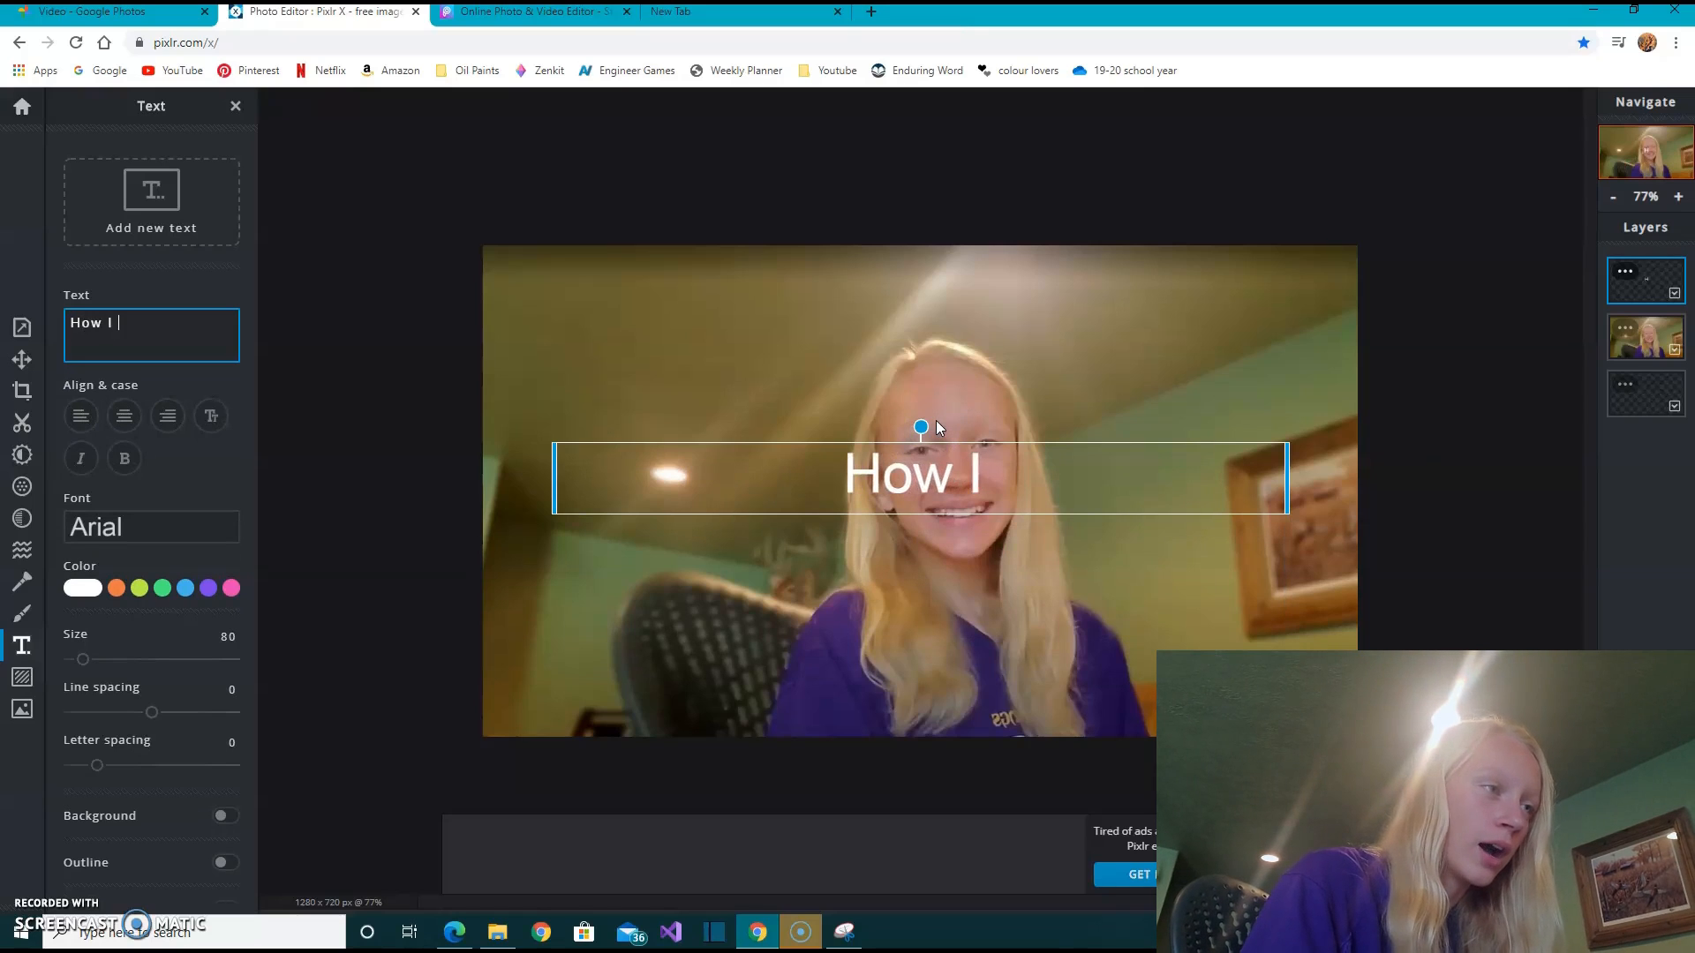
type("Make My T")
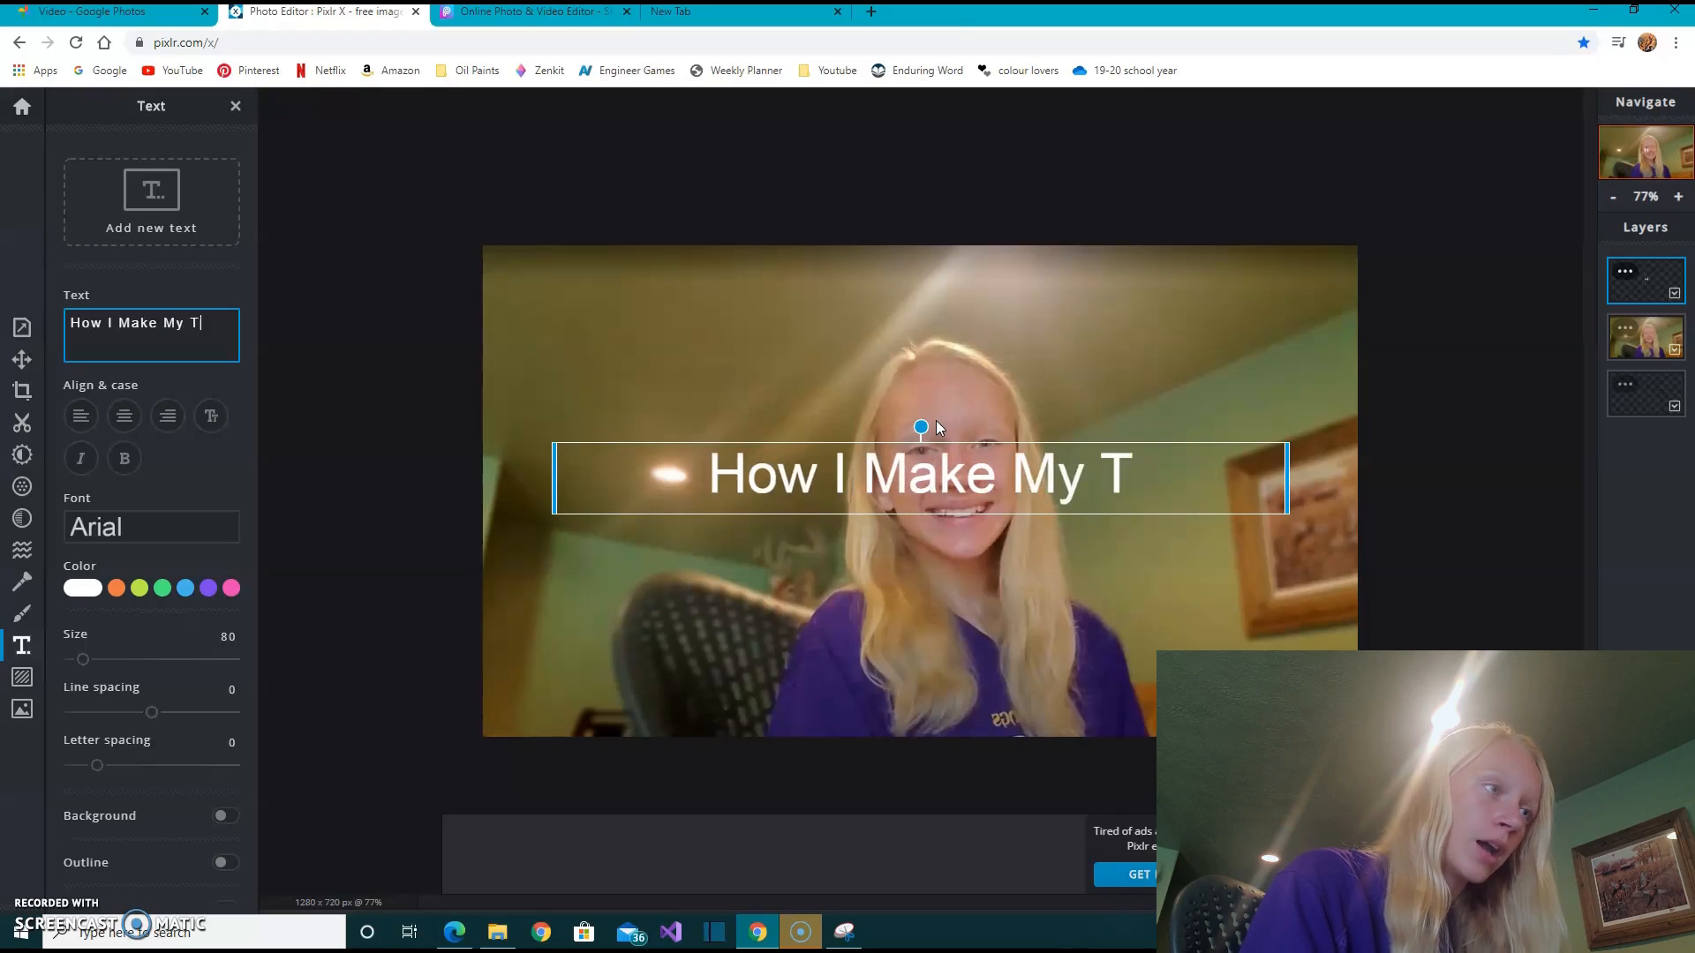
type("humbnia")
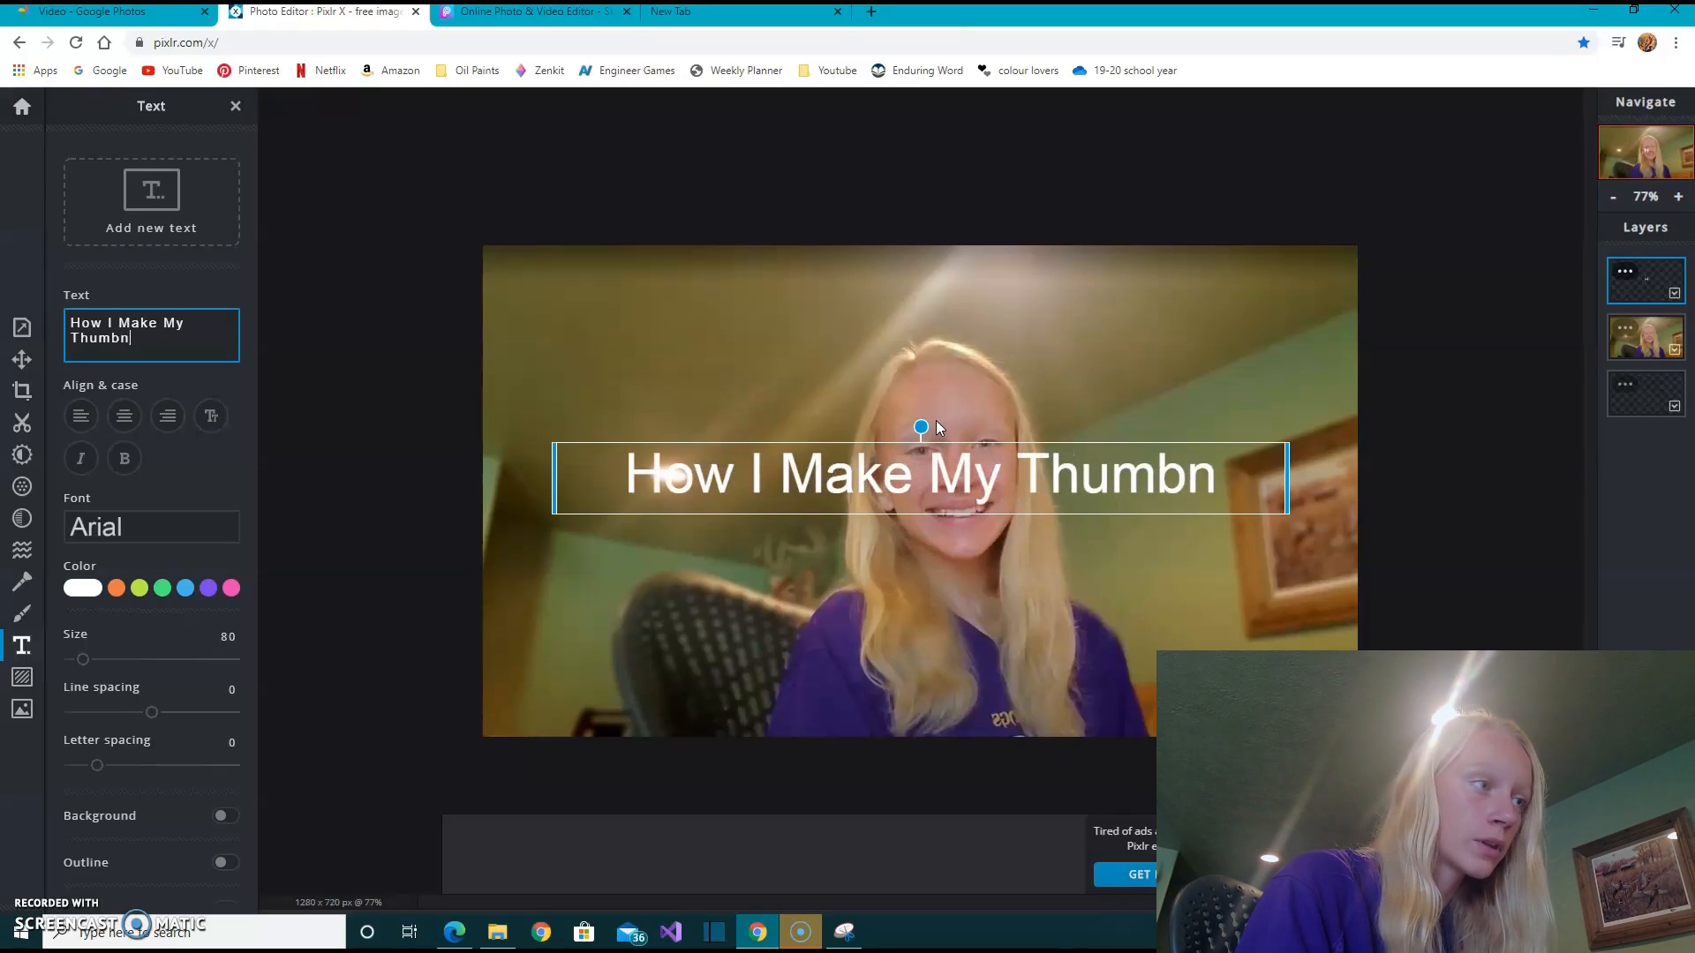
key("BackSpace")
key("BackSpace")
type("ails")
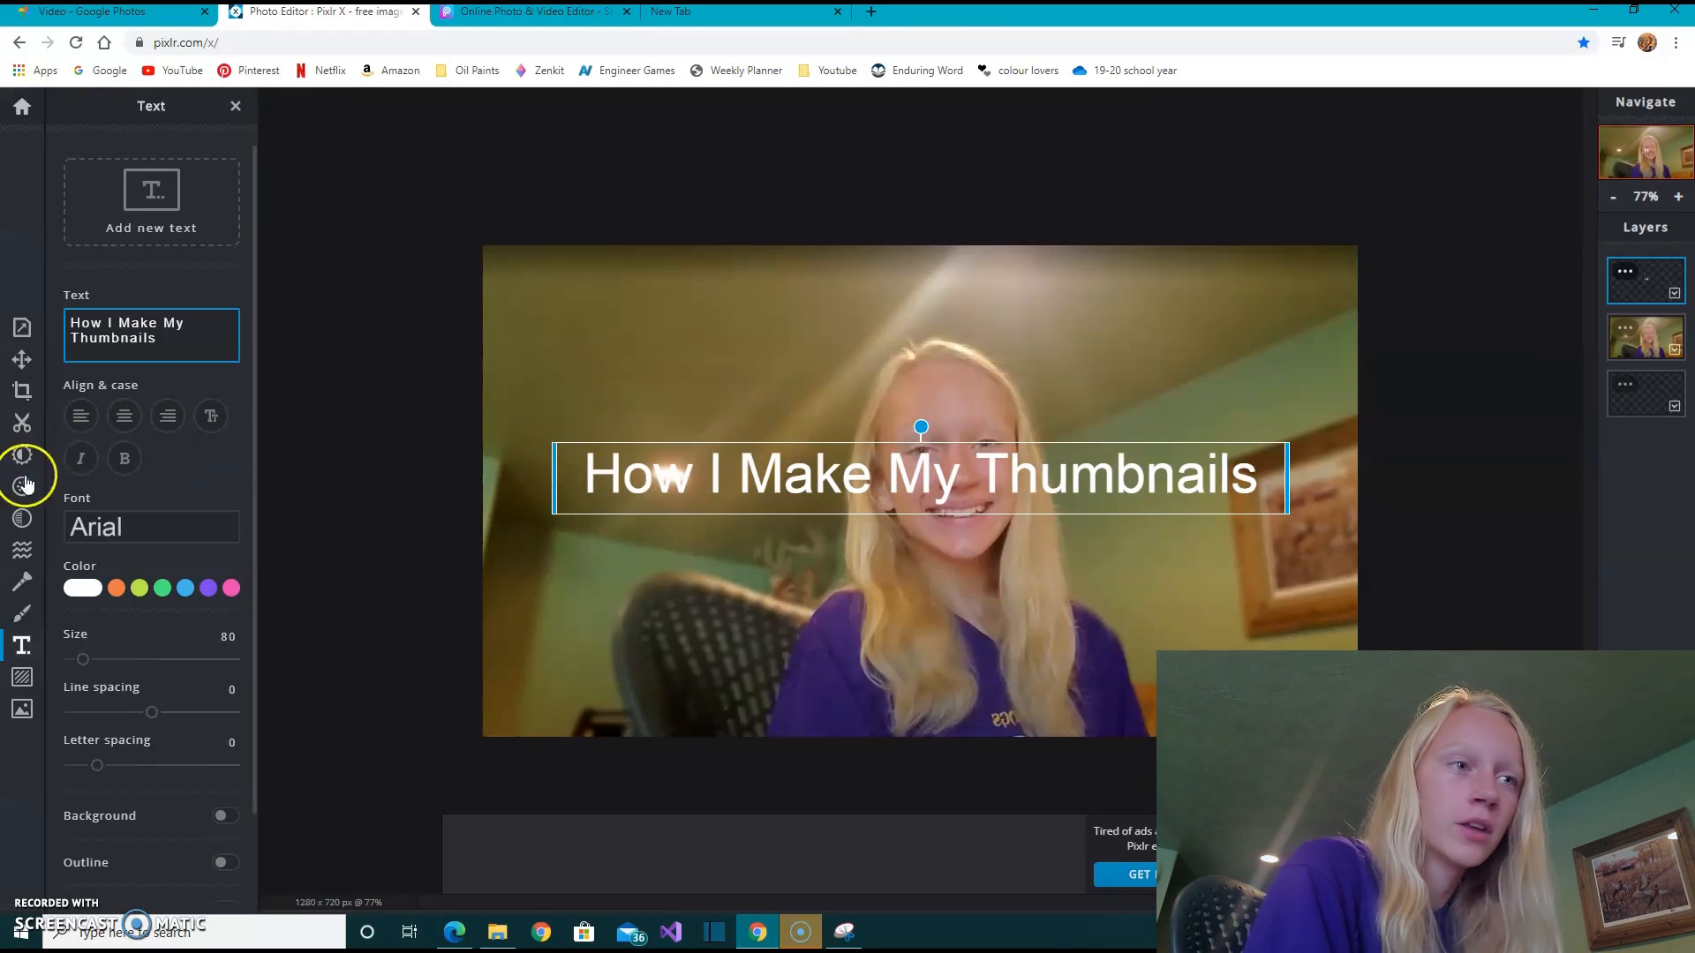
- Change the title's font to Daddy Day
left_click(91, 540)
scroll(155, 464, "down", 10)
scroll(155, 474, "down", 3)
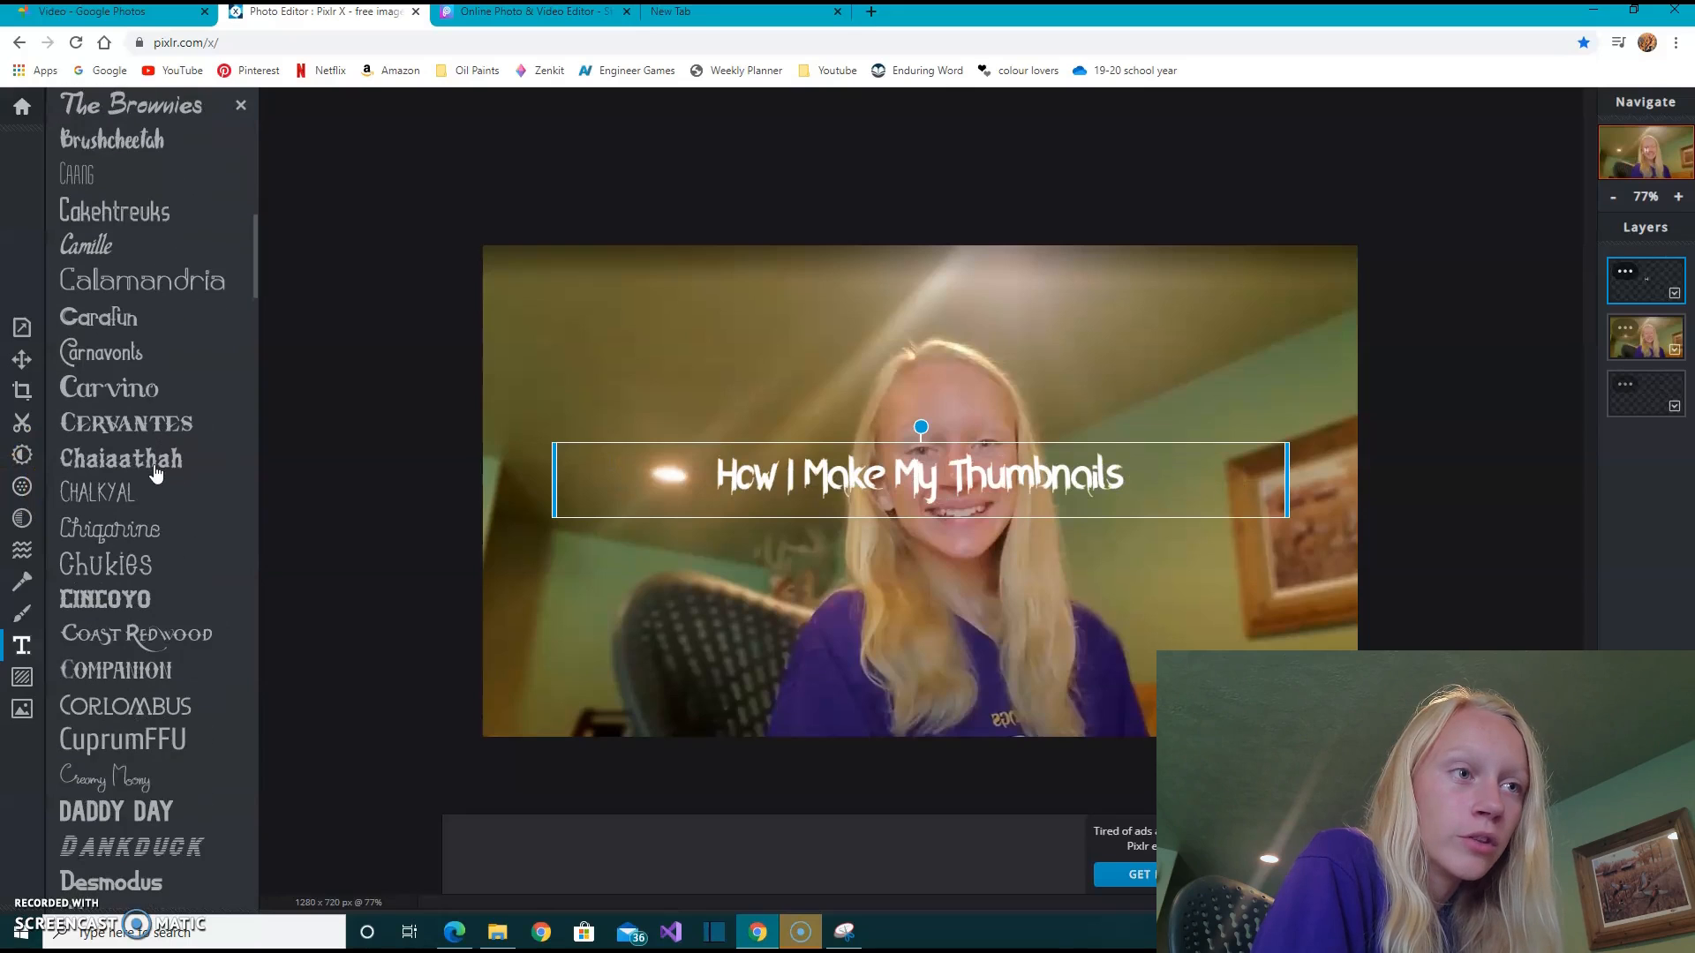
left_click(173, 805)
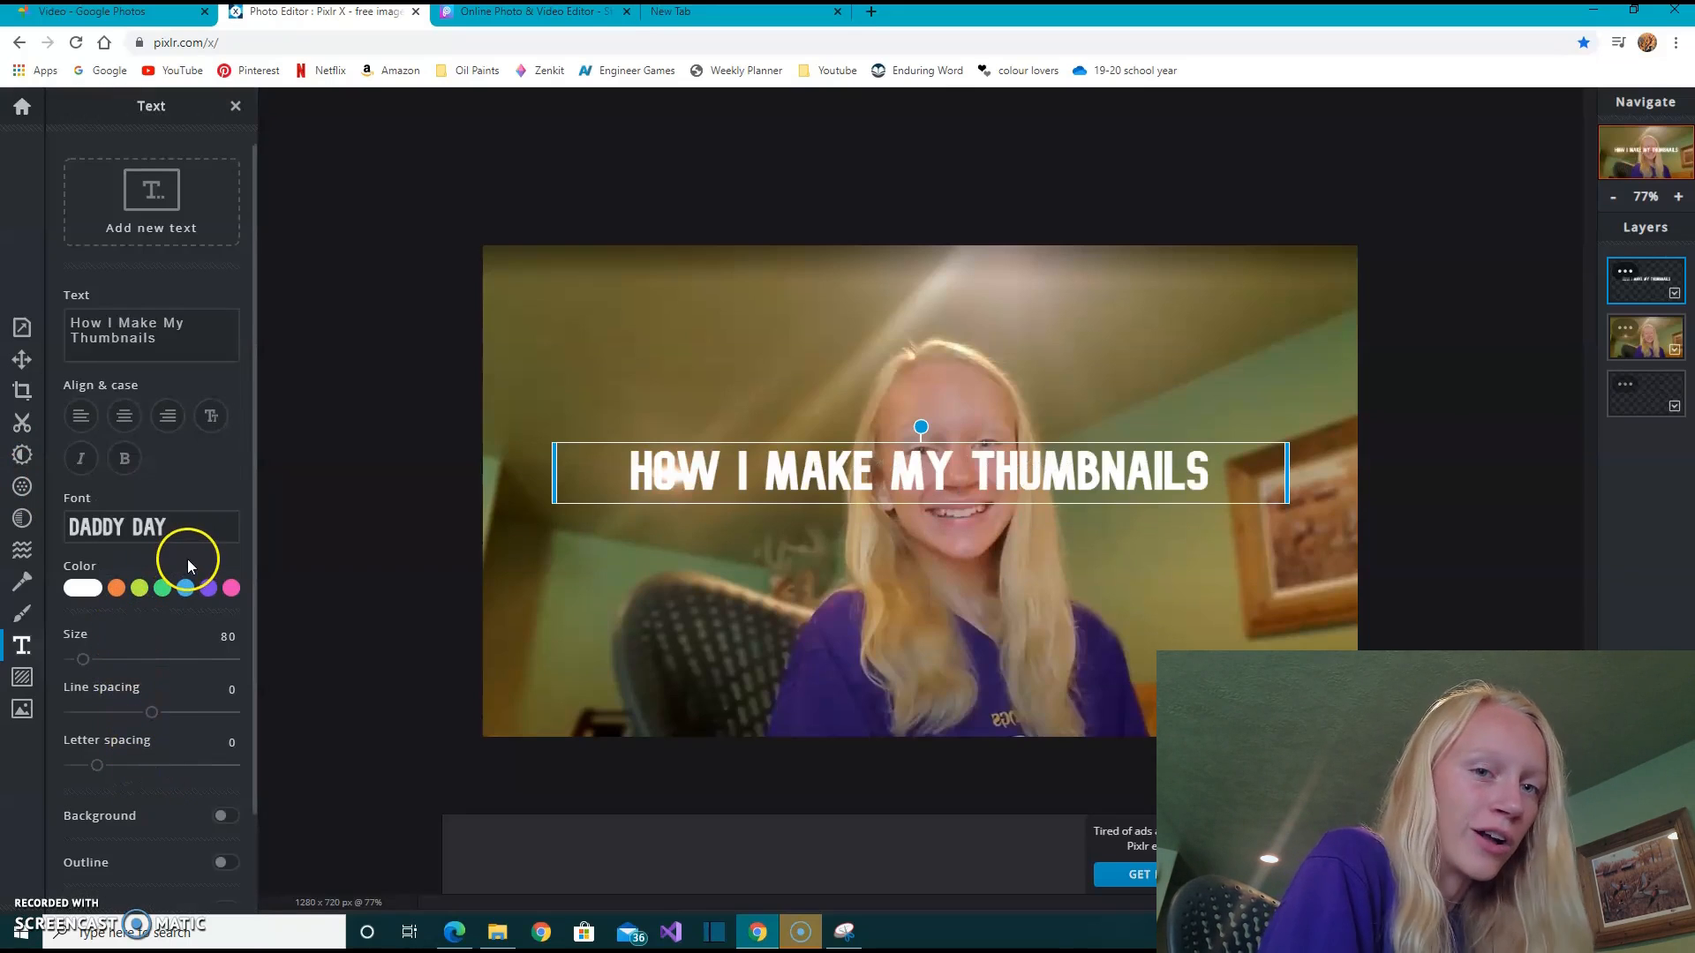
- Give the title text an outline and set the outline color to black, #000000
scroll(187, 558, "down", 1)
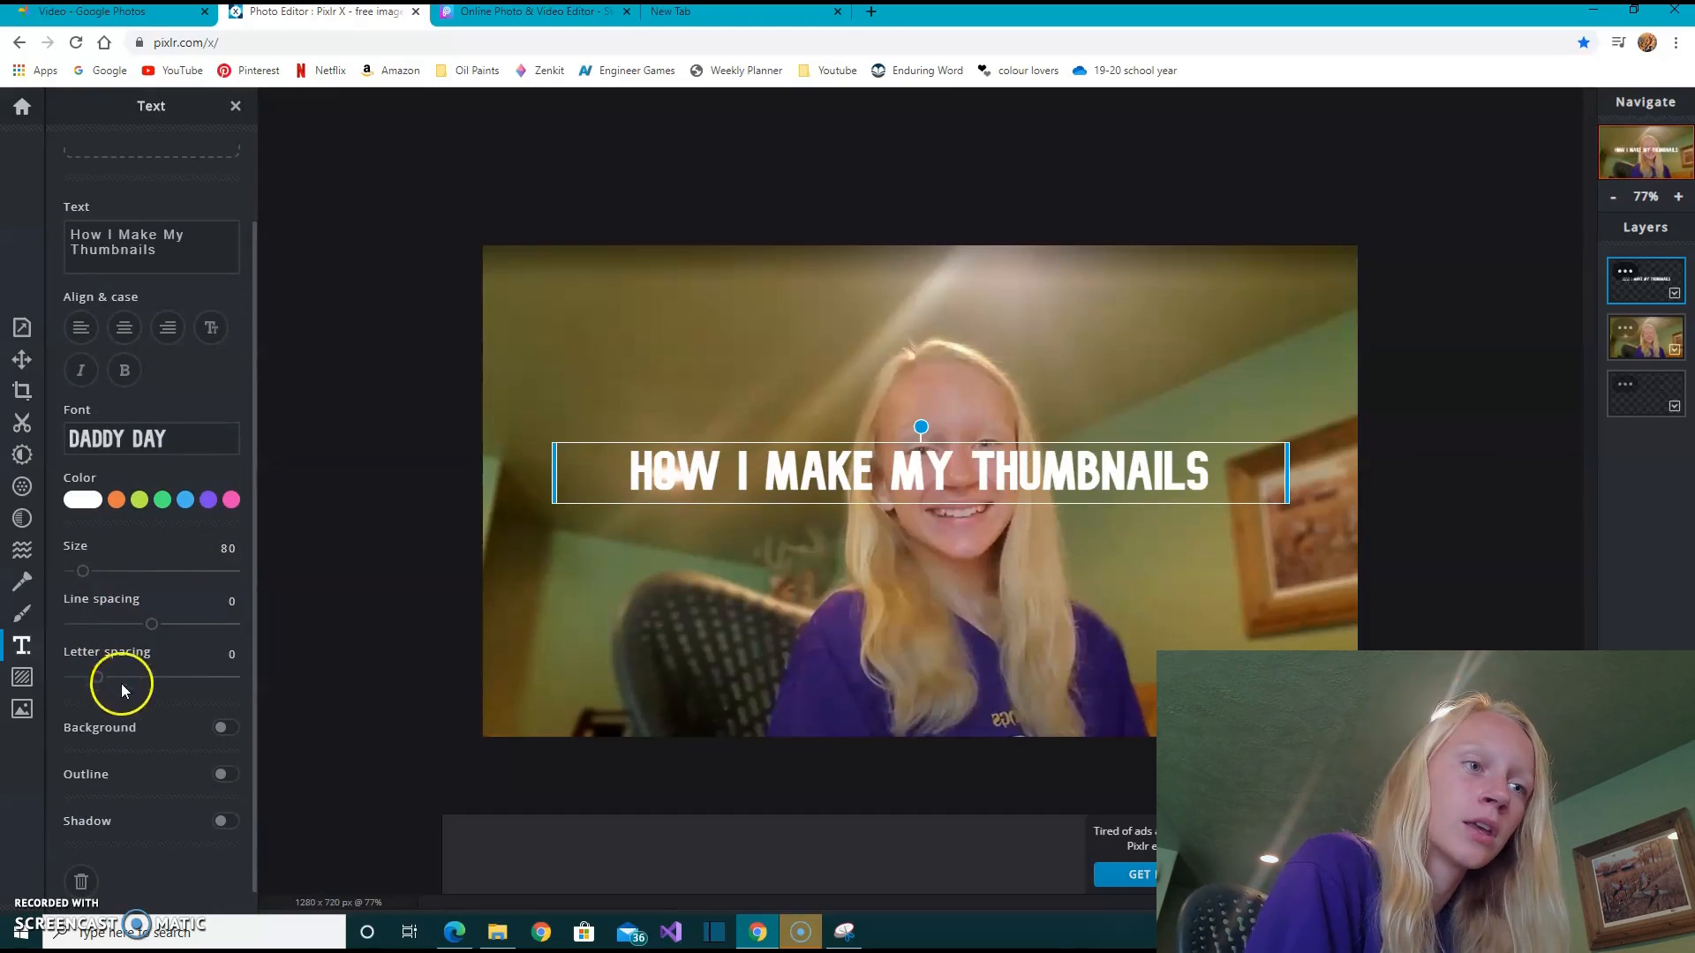
scroll(171, 729, "down", 1)
left_click(218, 761)
scroll(116, 722, "down", 2)
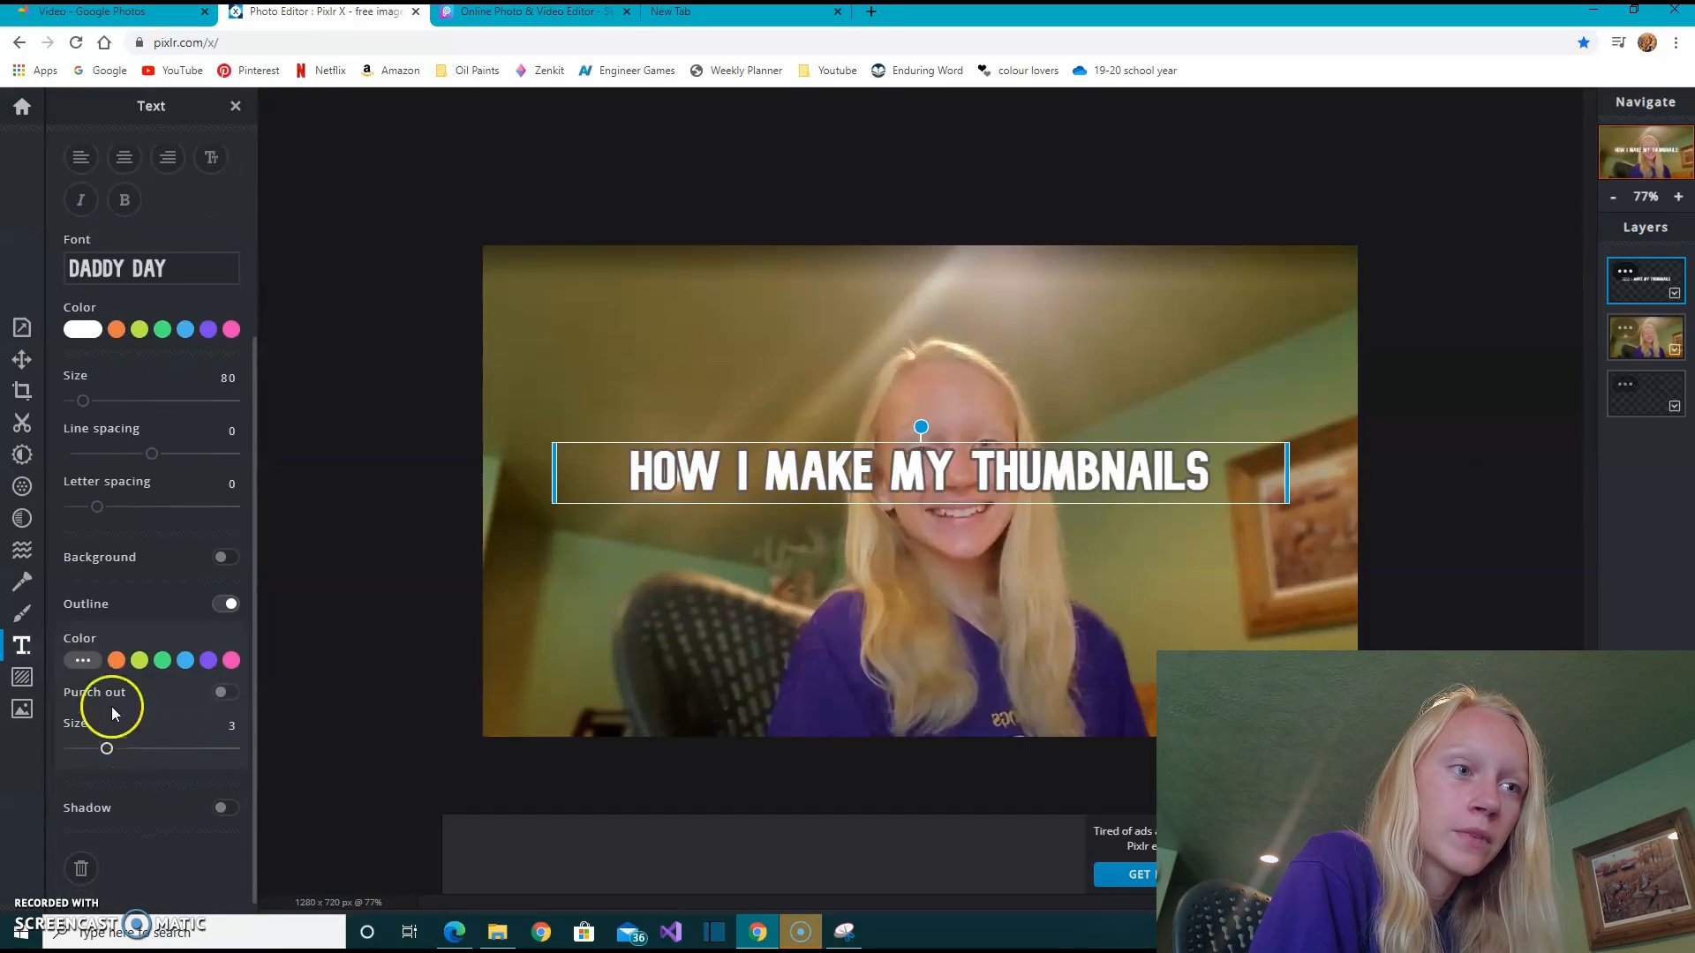
left_click(94, 662)
left_click(70, 749)
- Move the title above the head near the photo's upper edge and enlarge its text size to 141
left_click_drag(851, 492, 870, 307)
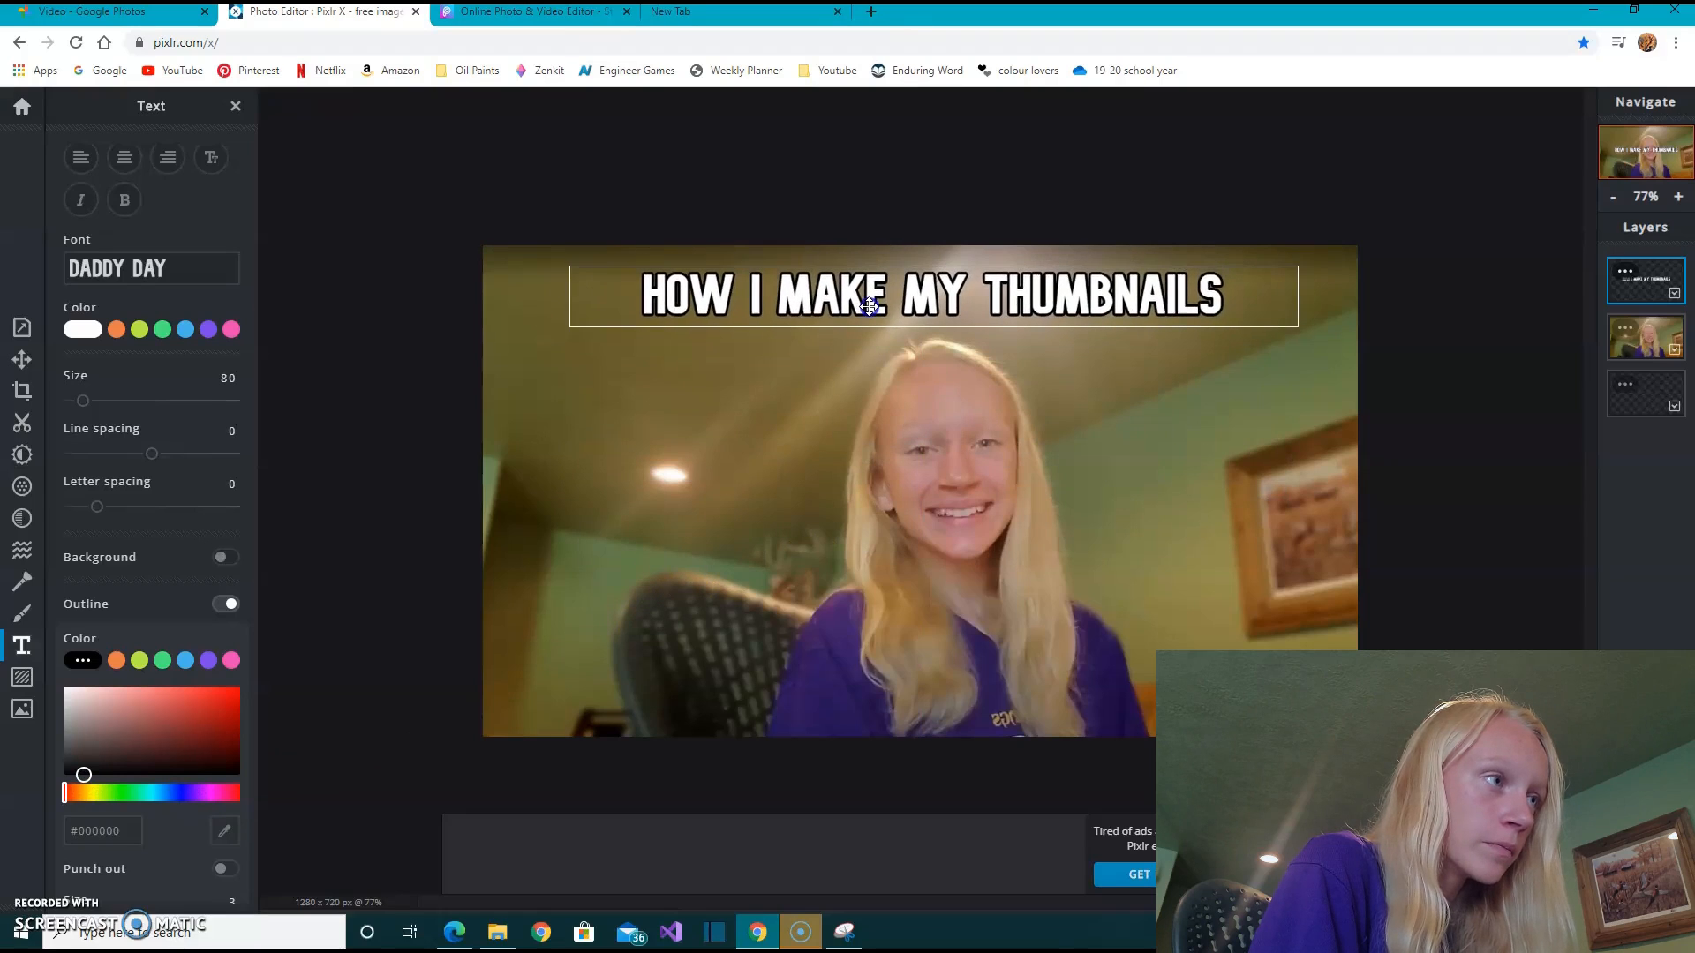
scroll(189, 625, "down", 2)
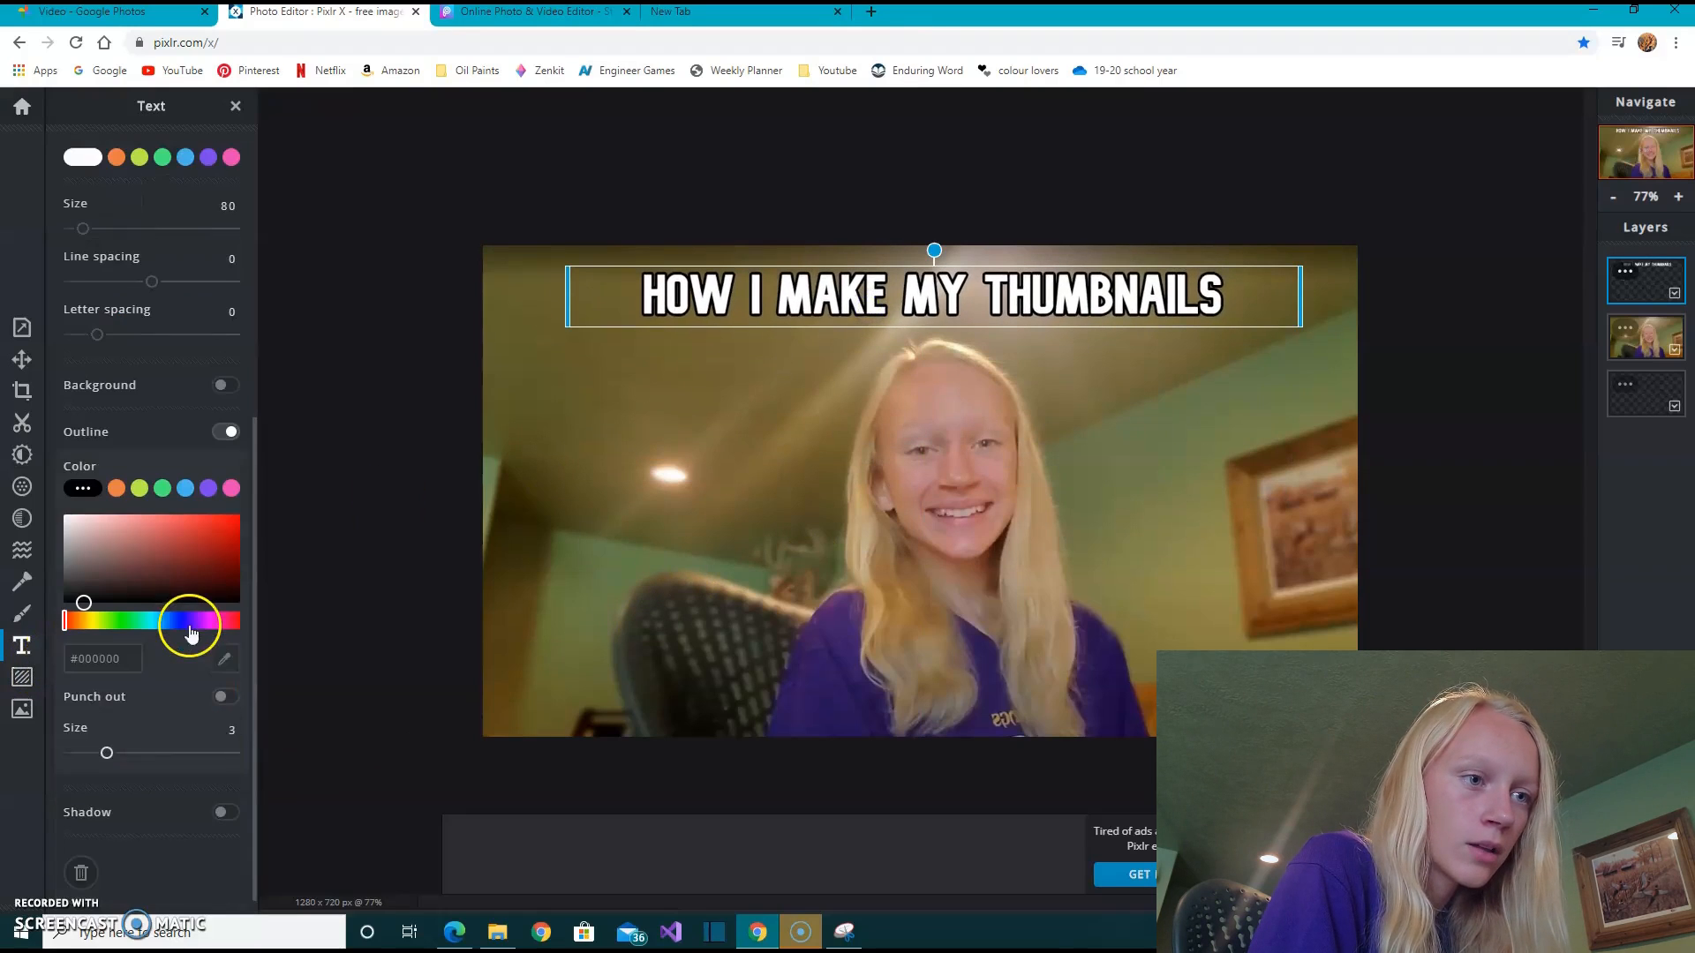
scroll(193, 630, "up", 3)
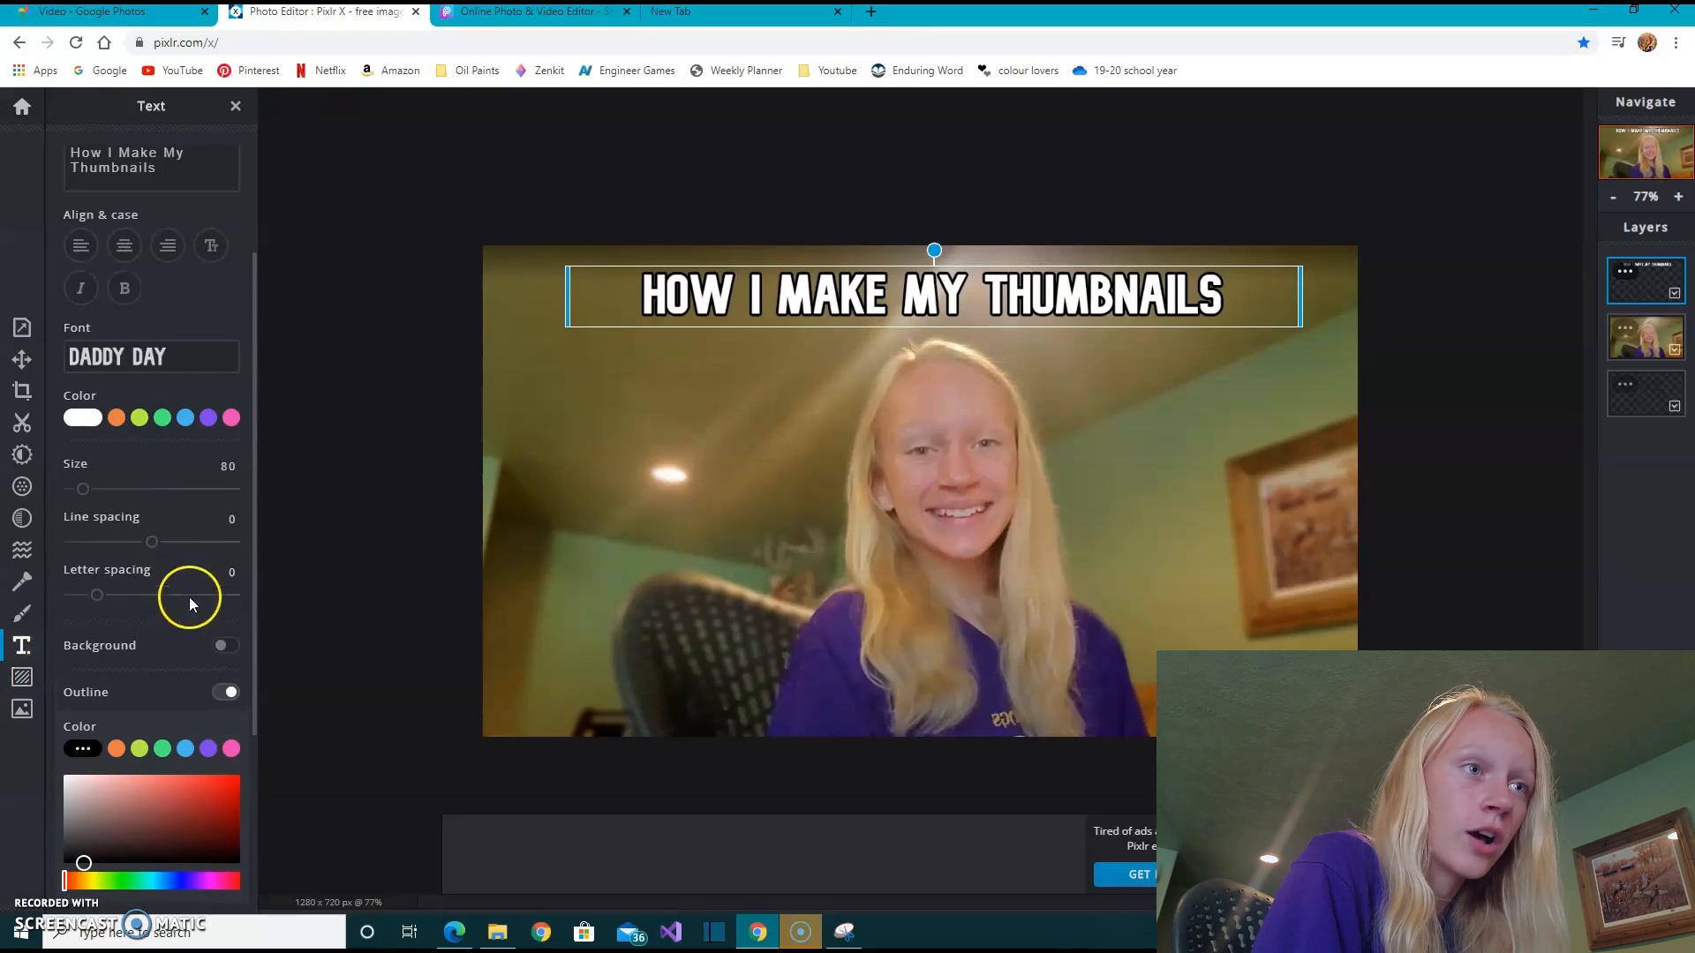
left_click_drag(81, 488, 95, 491)
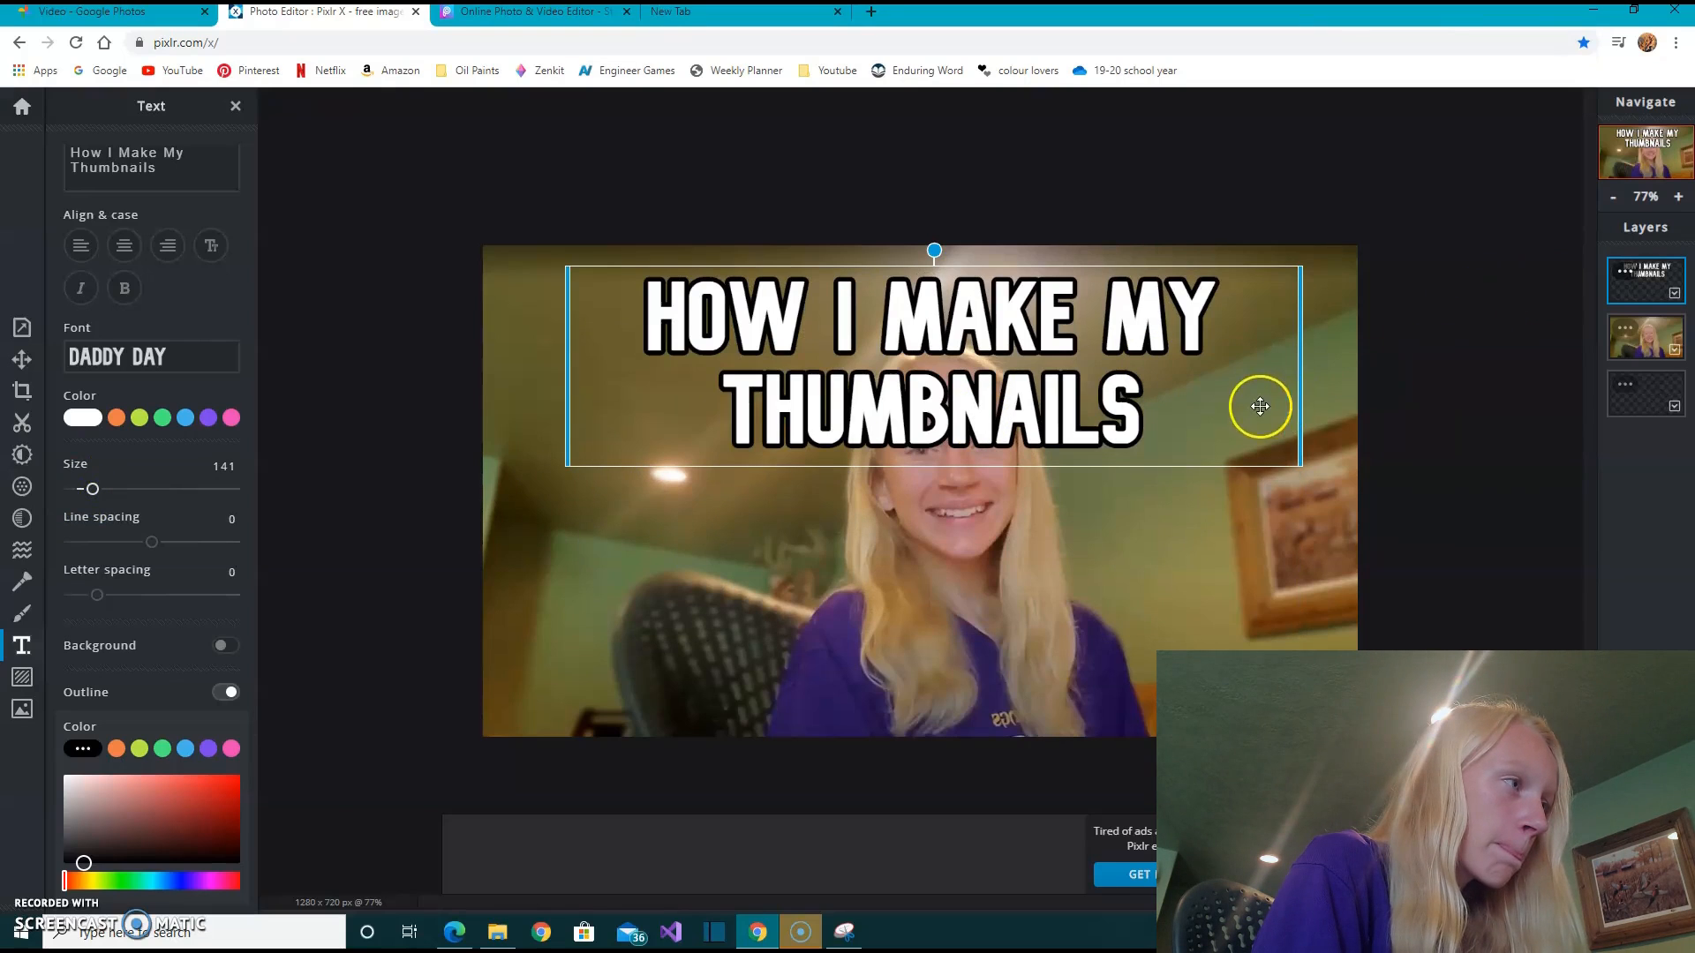
- Widen the title's text box on both sides and set its text size to 109 so it fits on one line above the head
left_click_drag(1289, 398, 1671, 371)
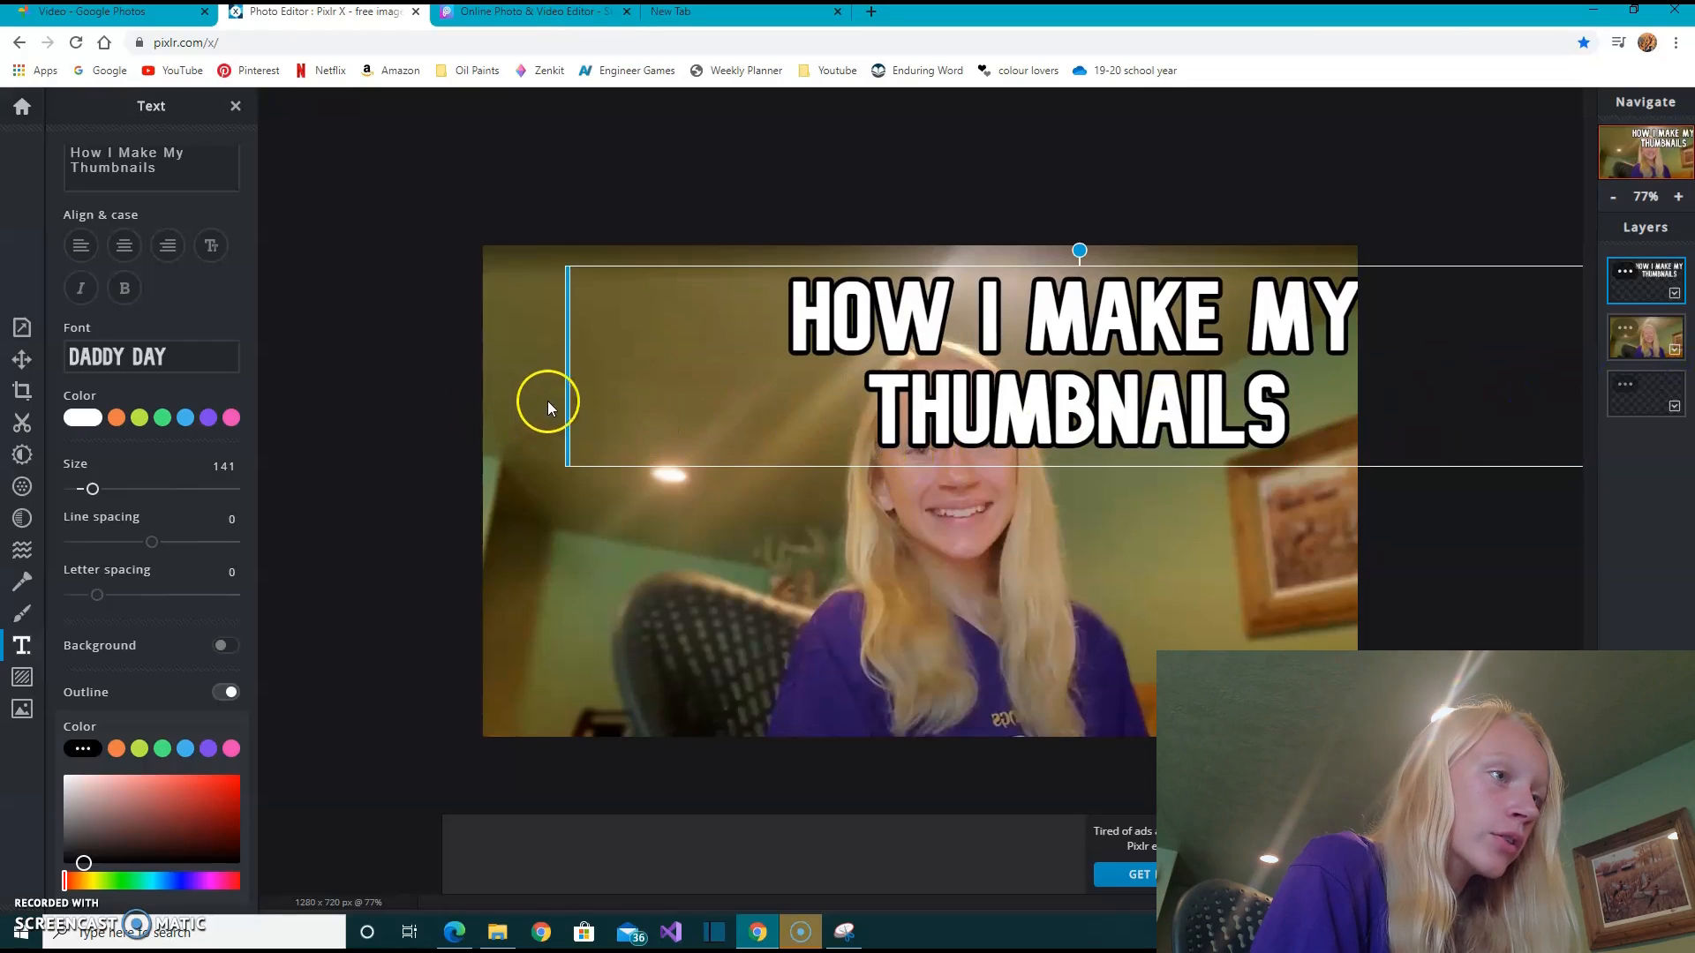
left_click_drag(568, 394, 221, 382)
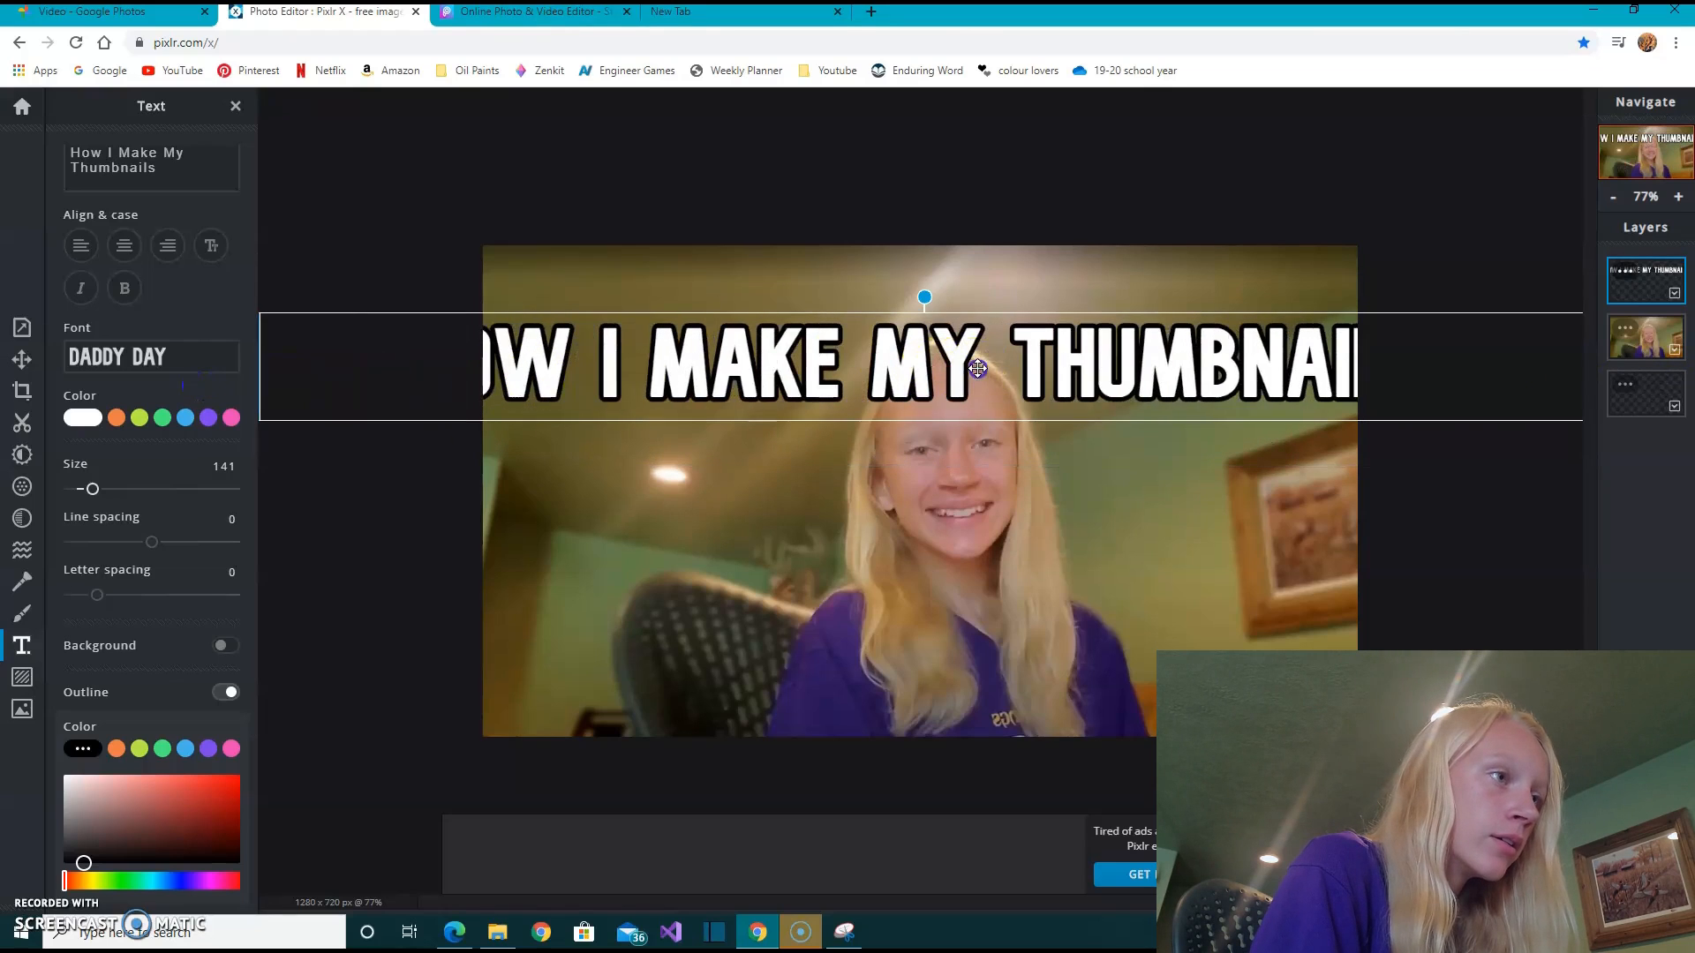
left_click_drag(977, 367, 998, 322)
left_click_drag(96, 499, 89, 499)
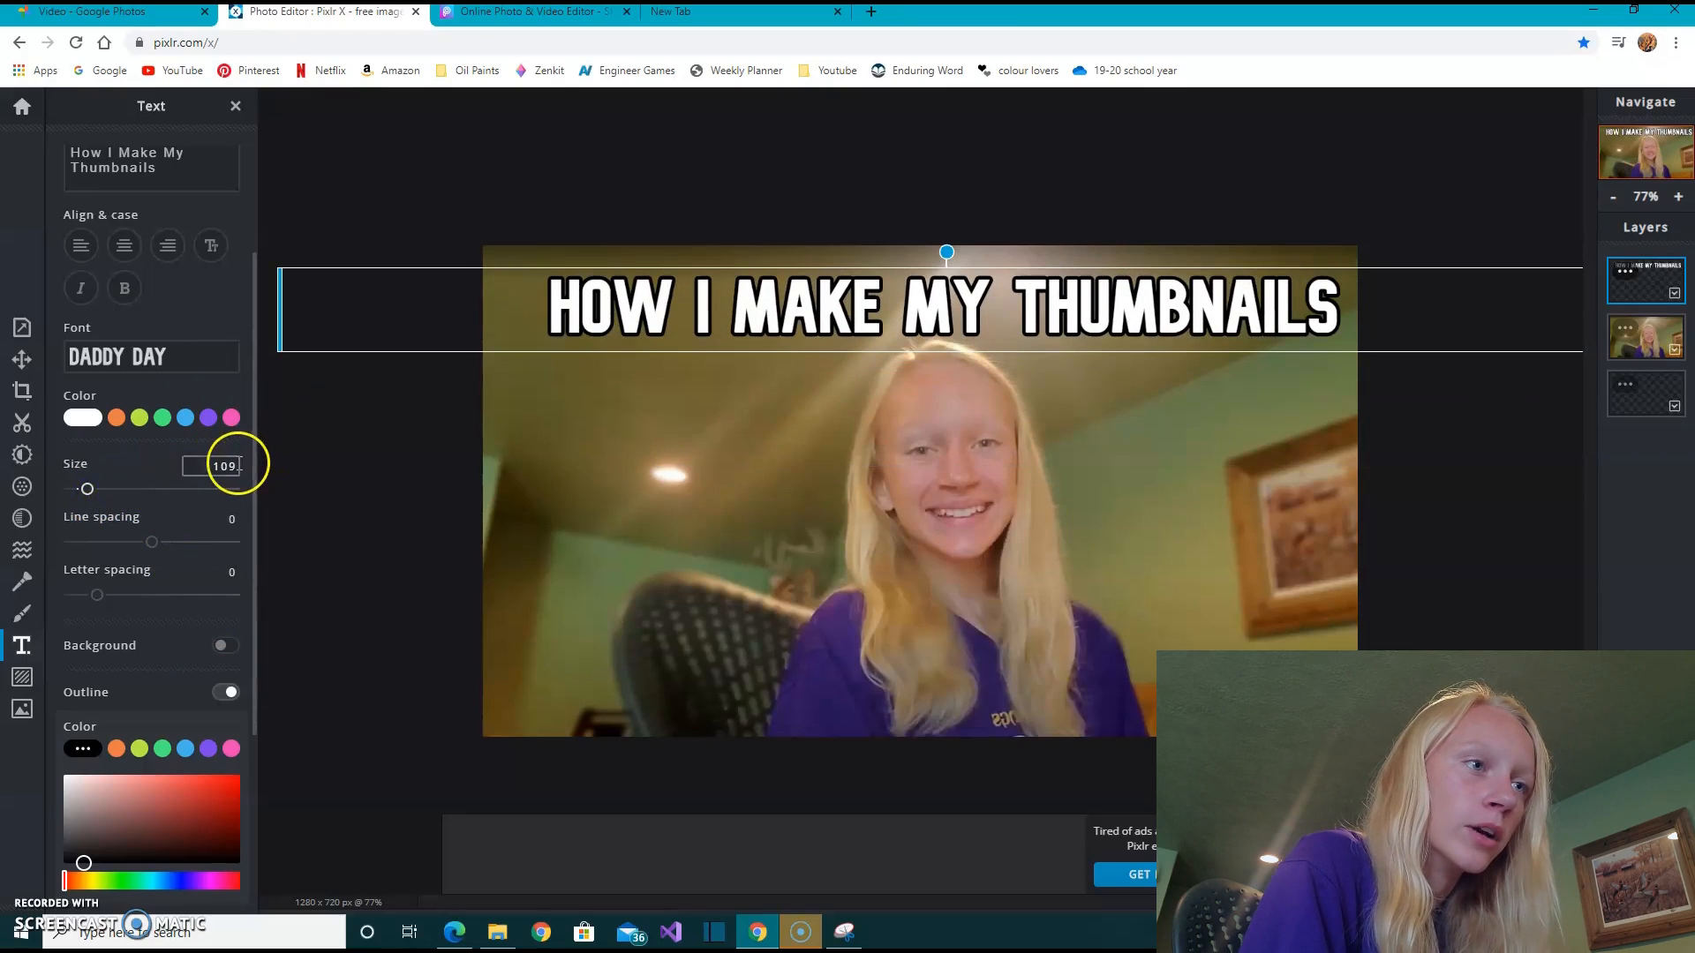
- Set the title's text size to 115 and shift it left so the whole line fits inside the photo
key("BackSpace")
key("BackSpace")
type("15")
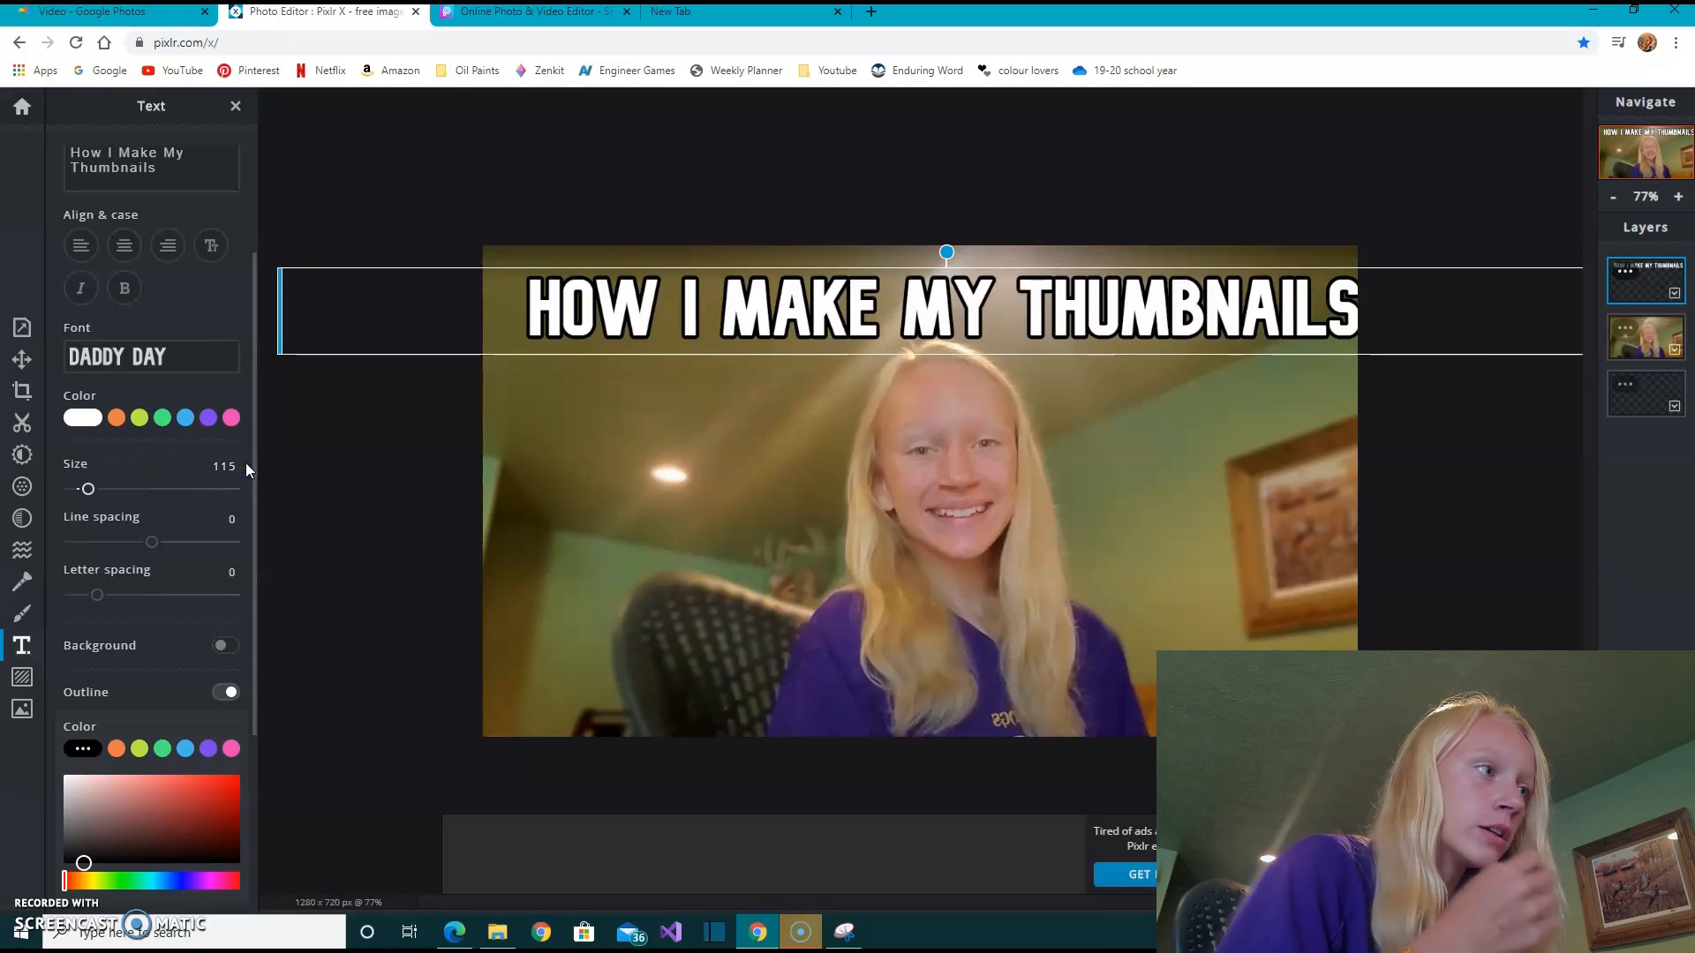
key("Return")
left_click_drag(936, 296, 915, 291)
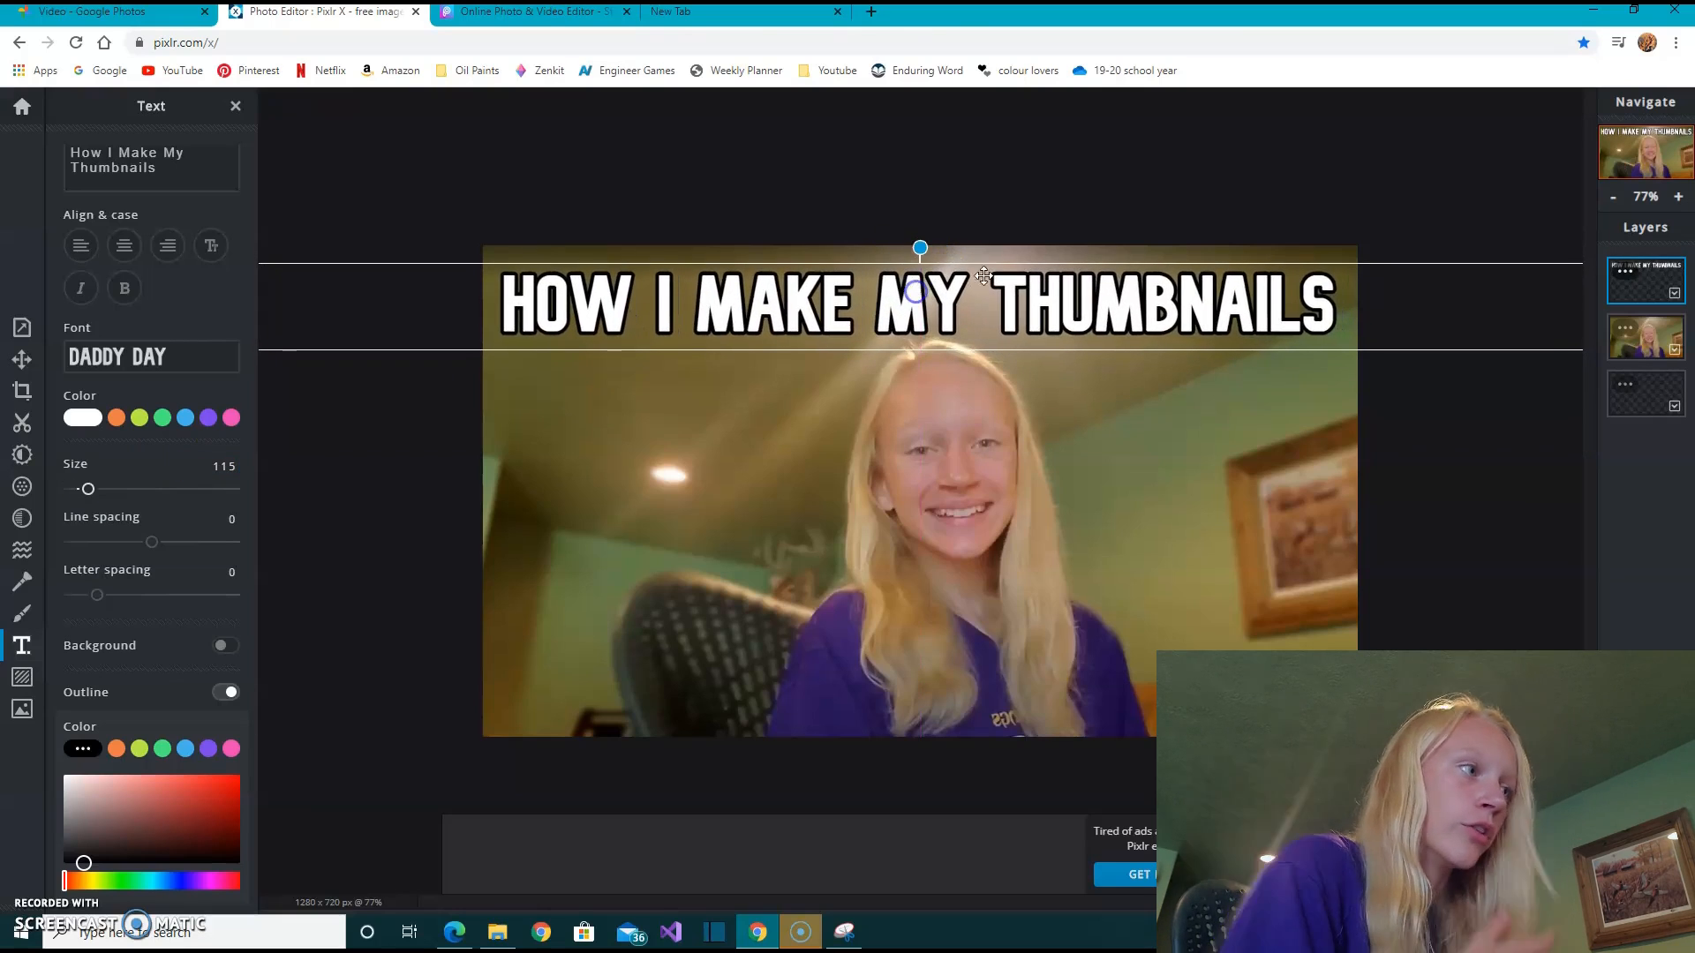
left_click(1563, 397)
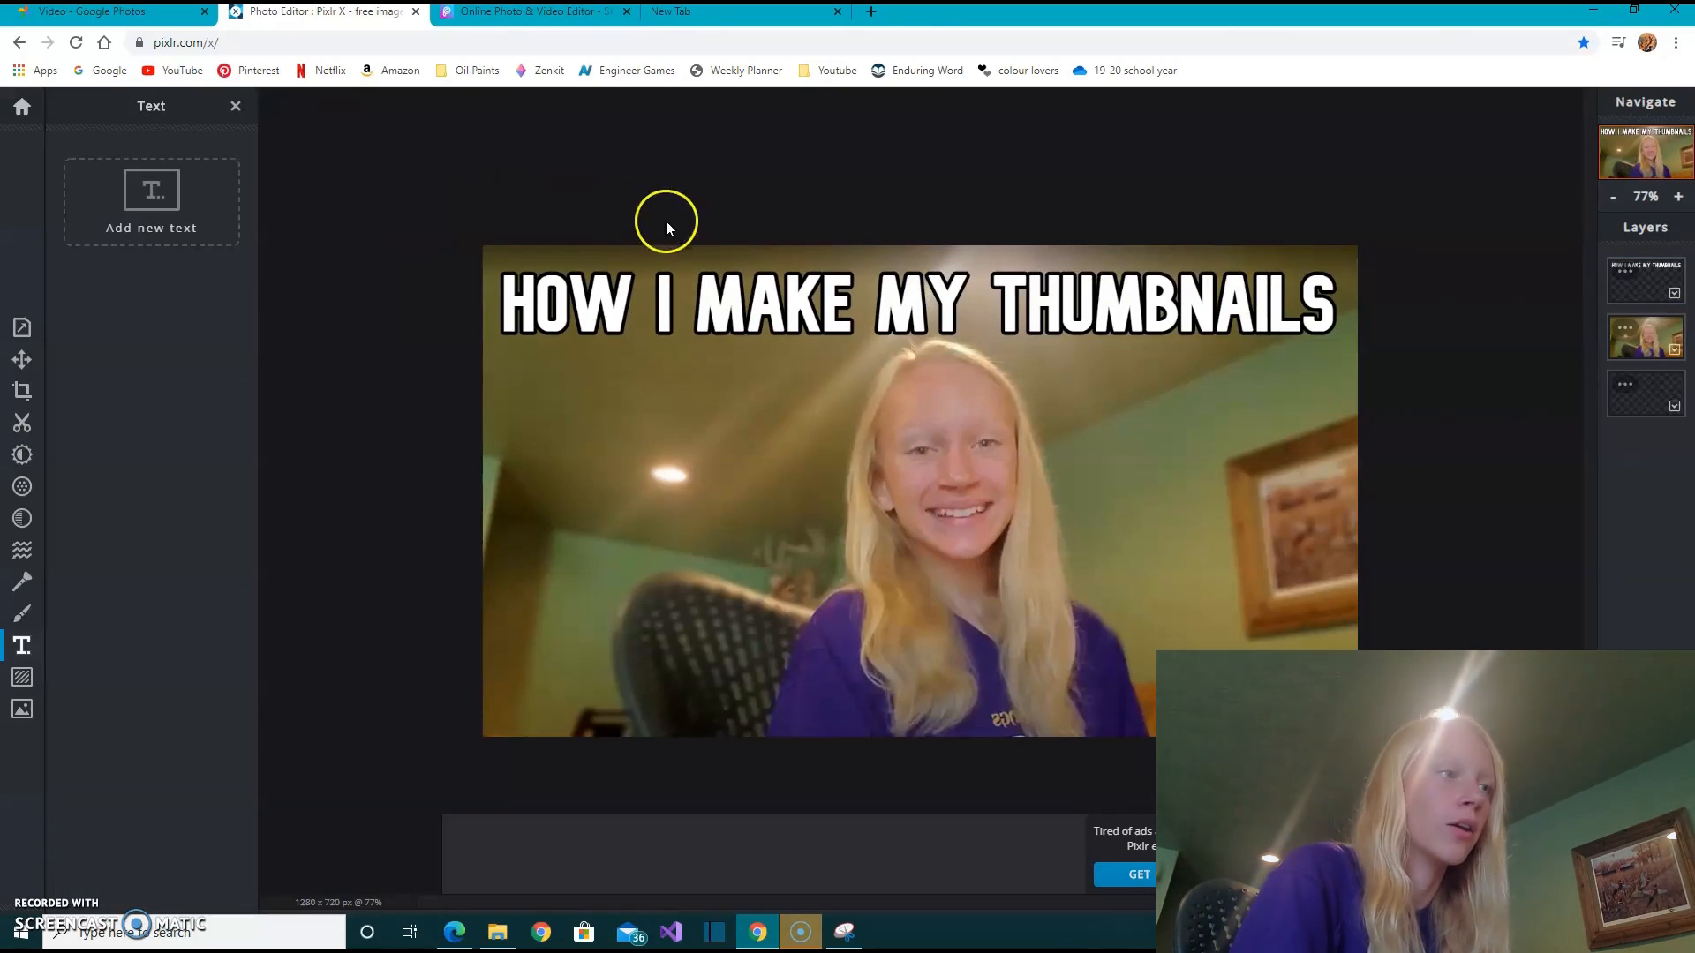
- Nudge the title slightly closer to the photo's upper edge, keeping it centered horizontally
left_click(834, 294)
left_click_drag(834, 293, 834, 289)
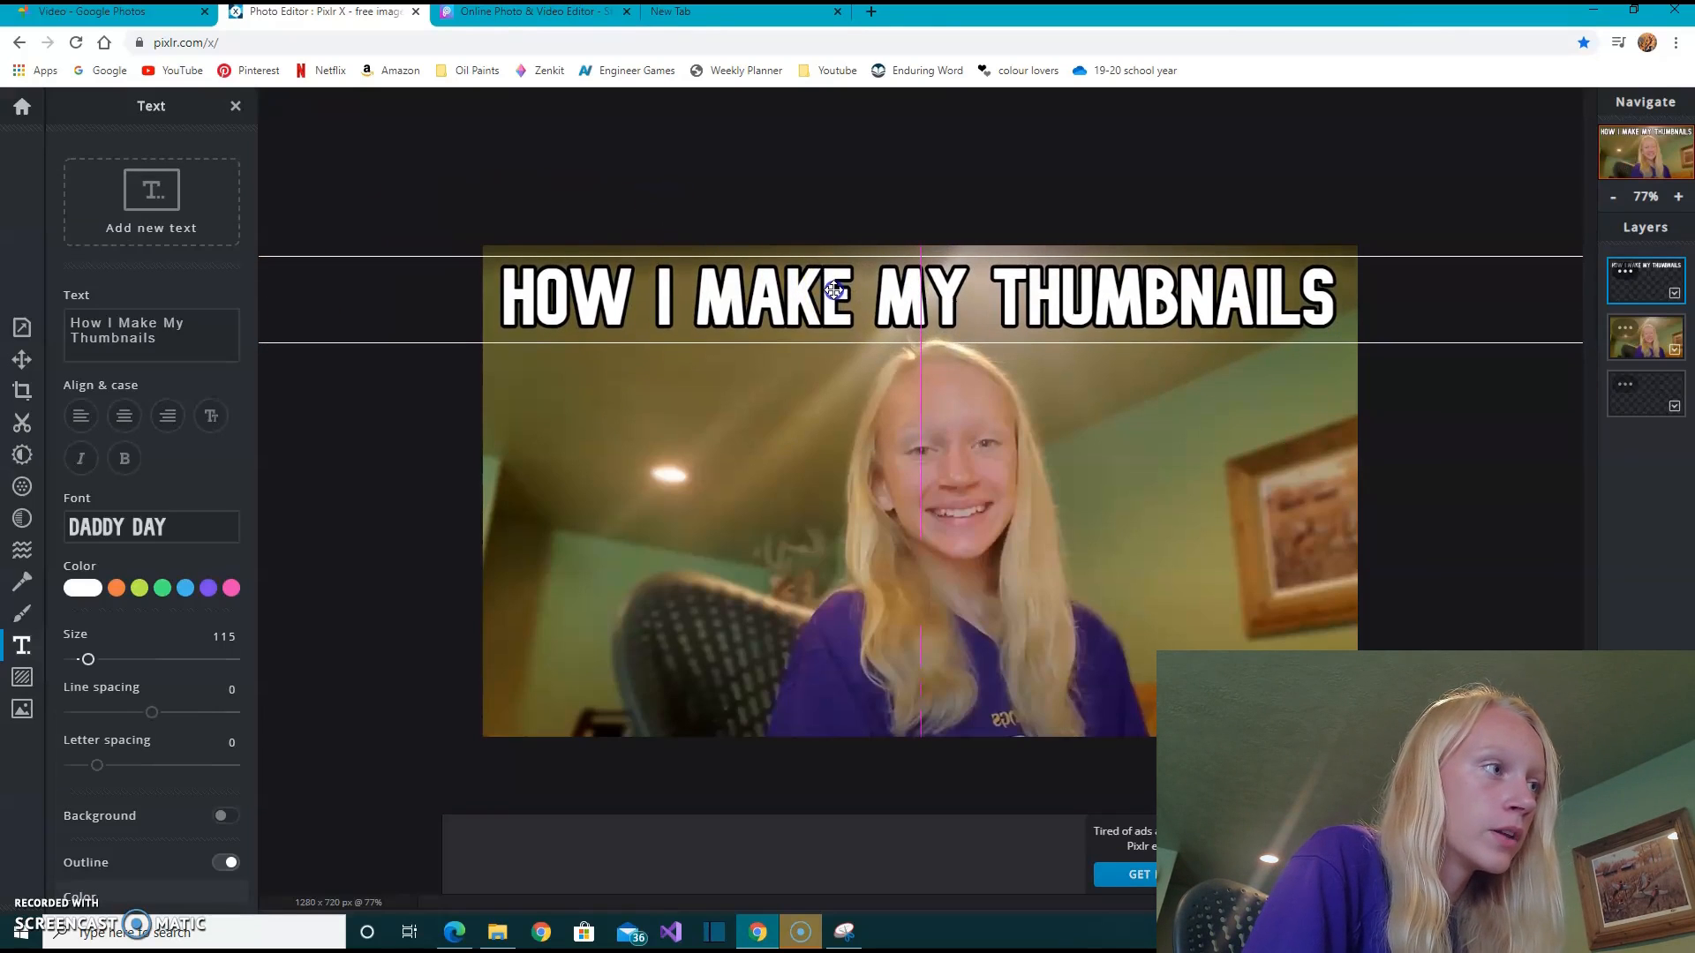
left_click(1542, 532)
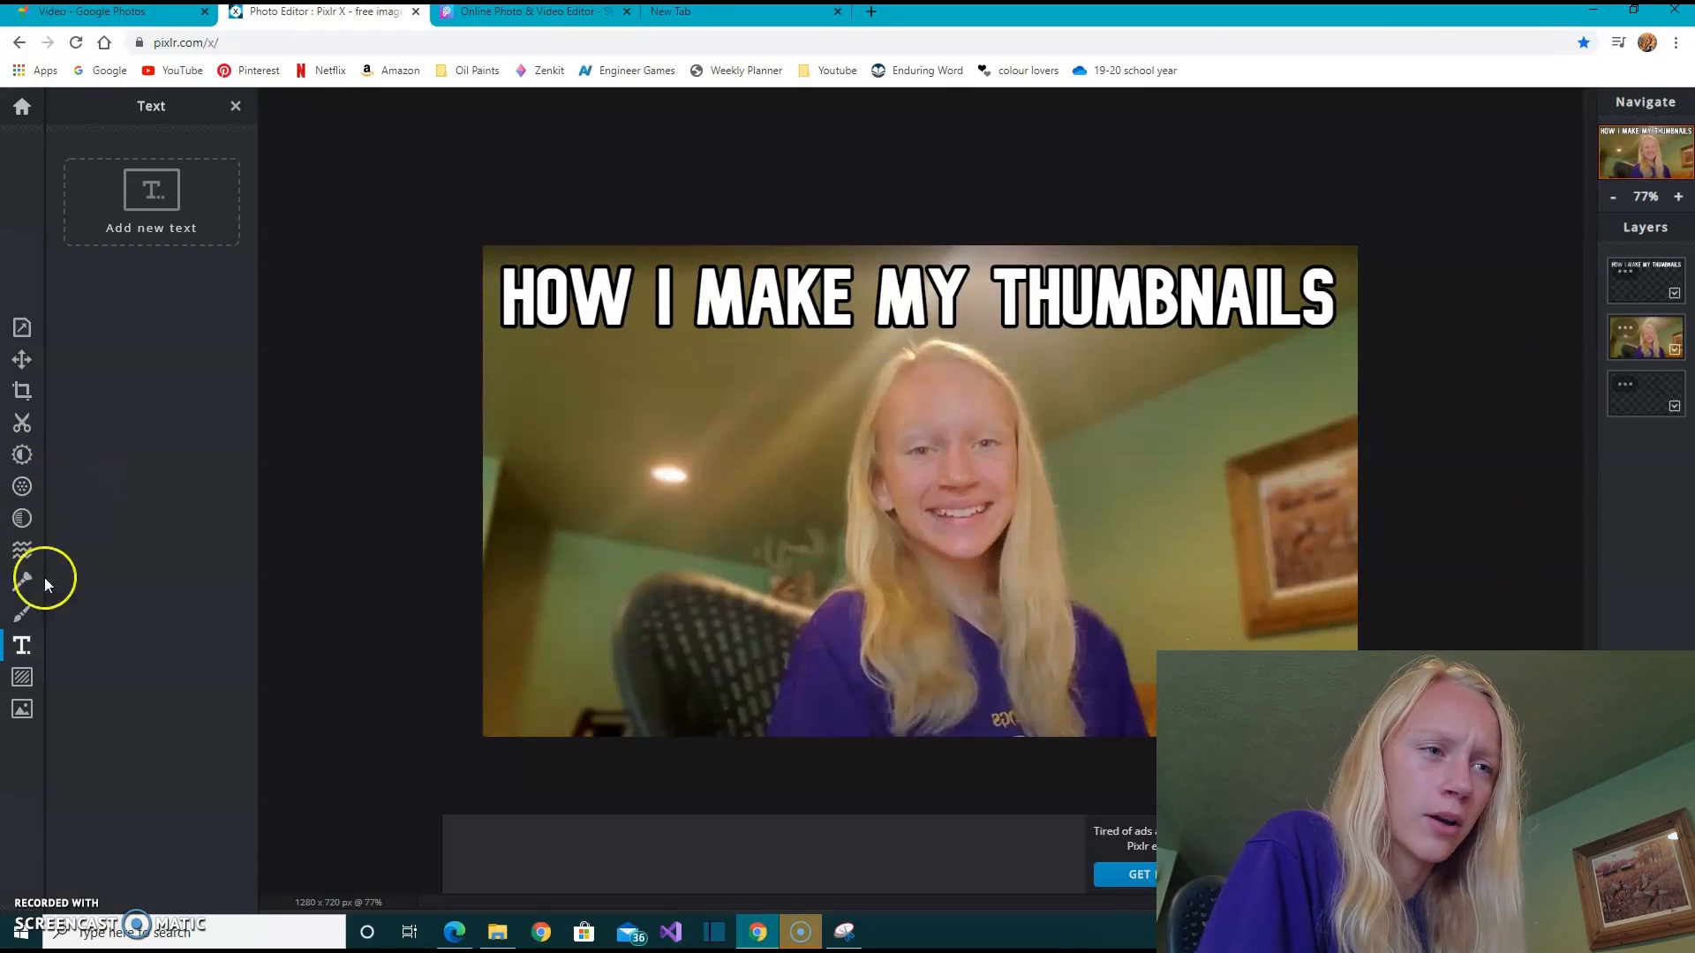
- Save the finished image as a high-quality JPG named "how i edit my thumbnails thumbnail" and download it
left_click(22, 677)
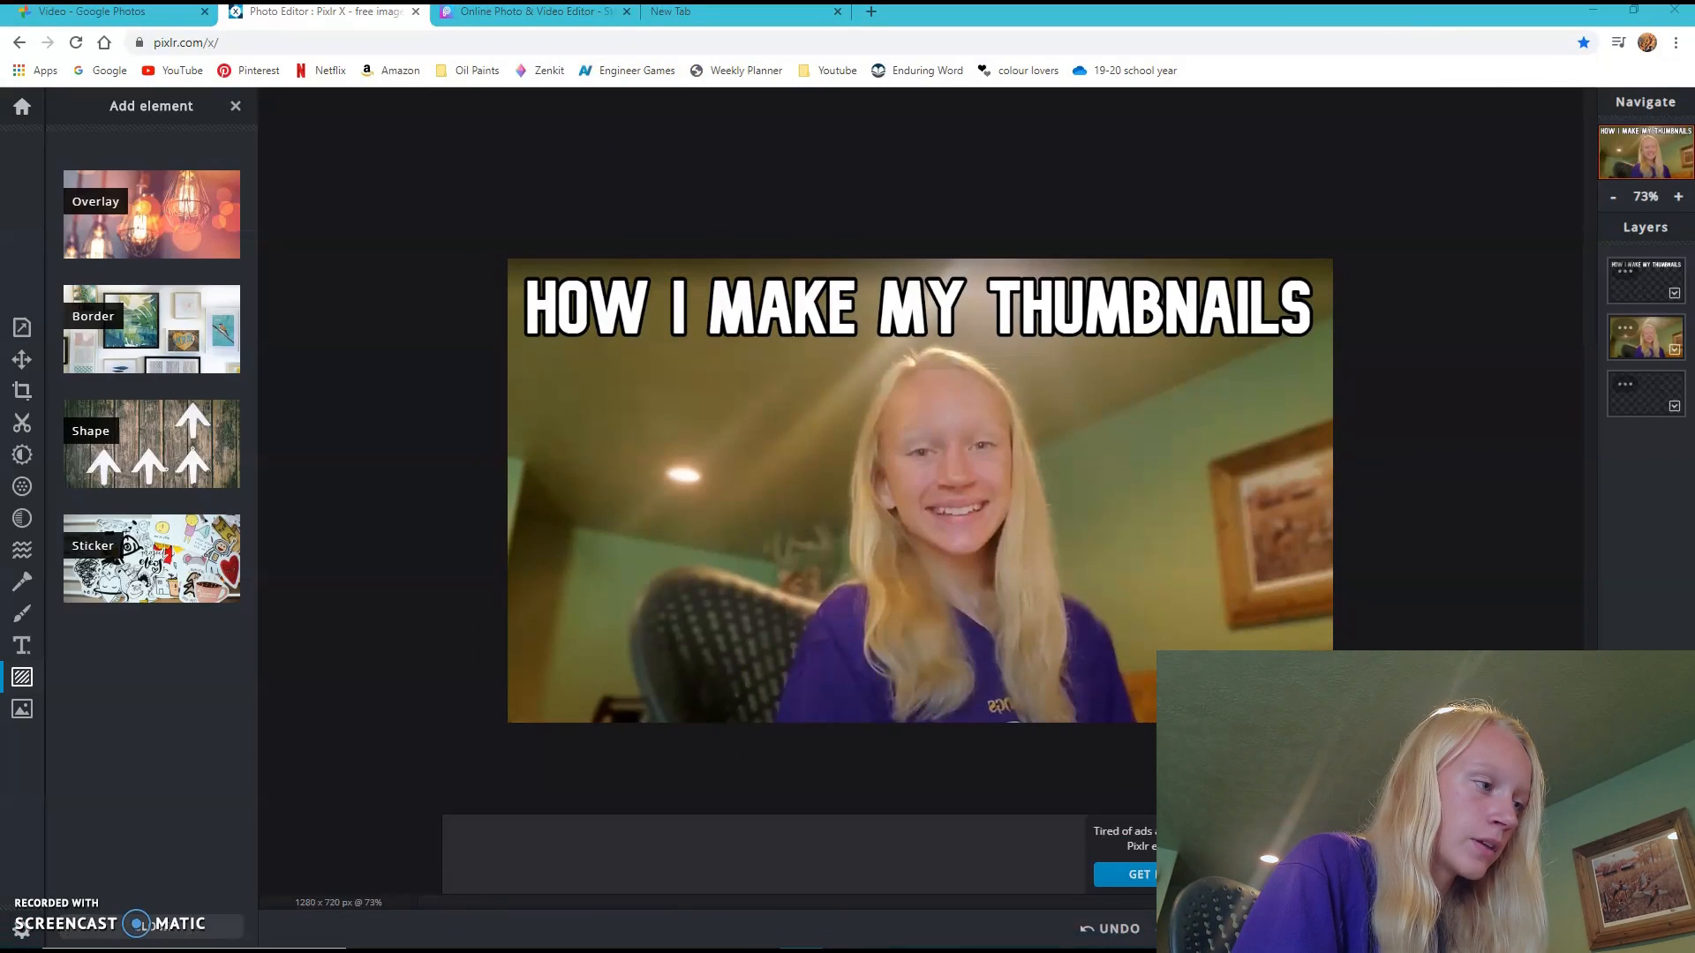
key("ctrl+s")
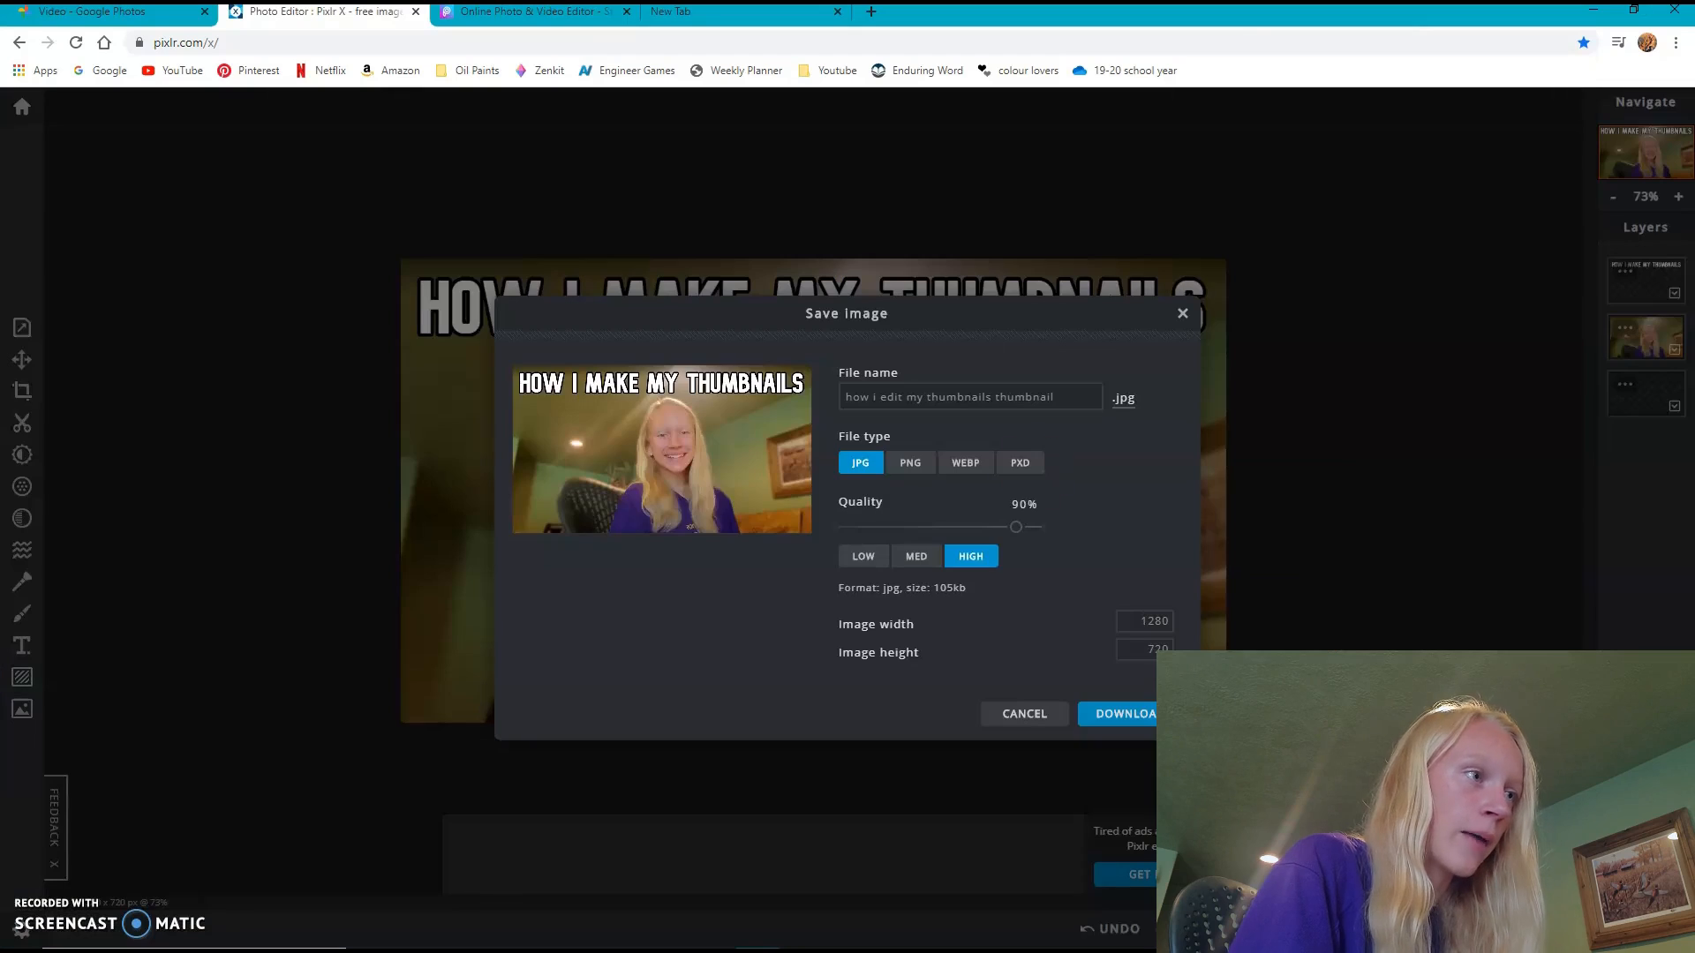
left_click(1115, 715)
left_click(610, 500)
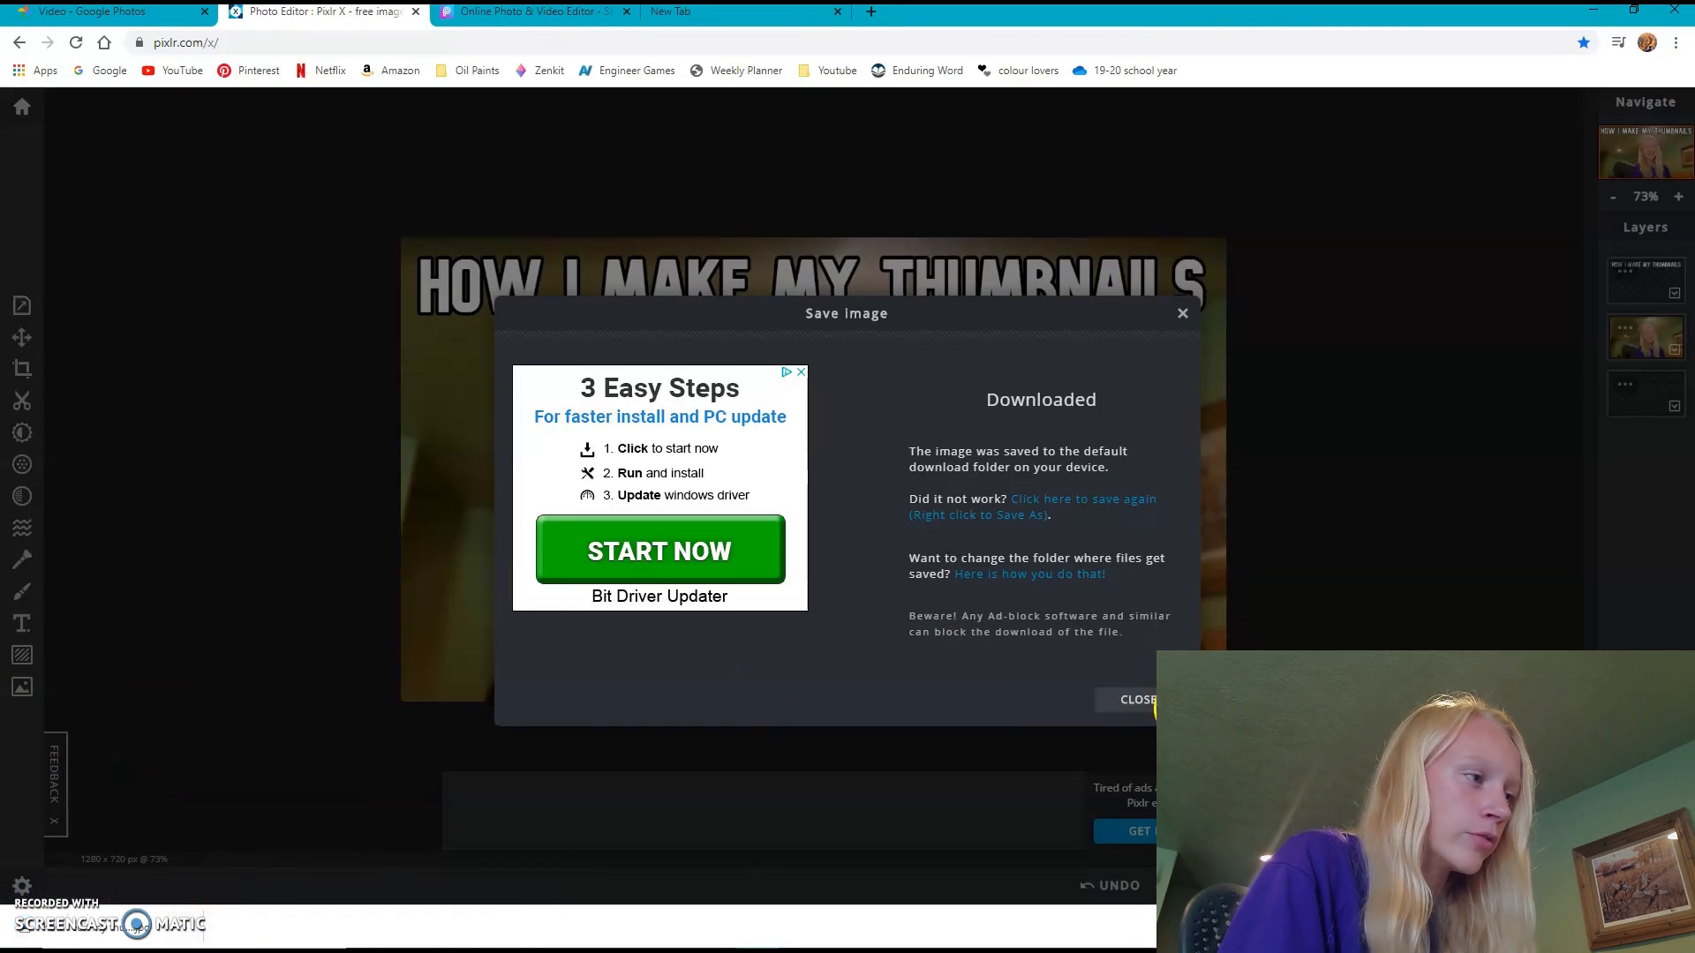
- Put the downloaded thumbnail file into the thumbnail folder inside "how i edit my thumbnails" under 2020 videos in Documents
left_click(187, 931)
left_click(210, 866)
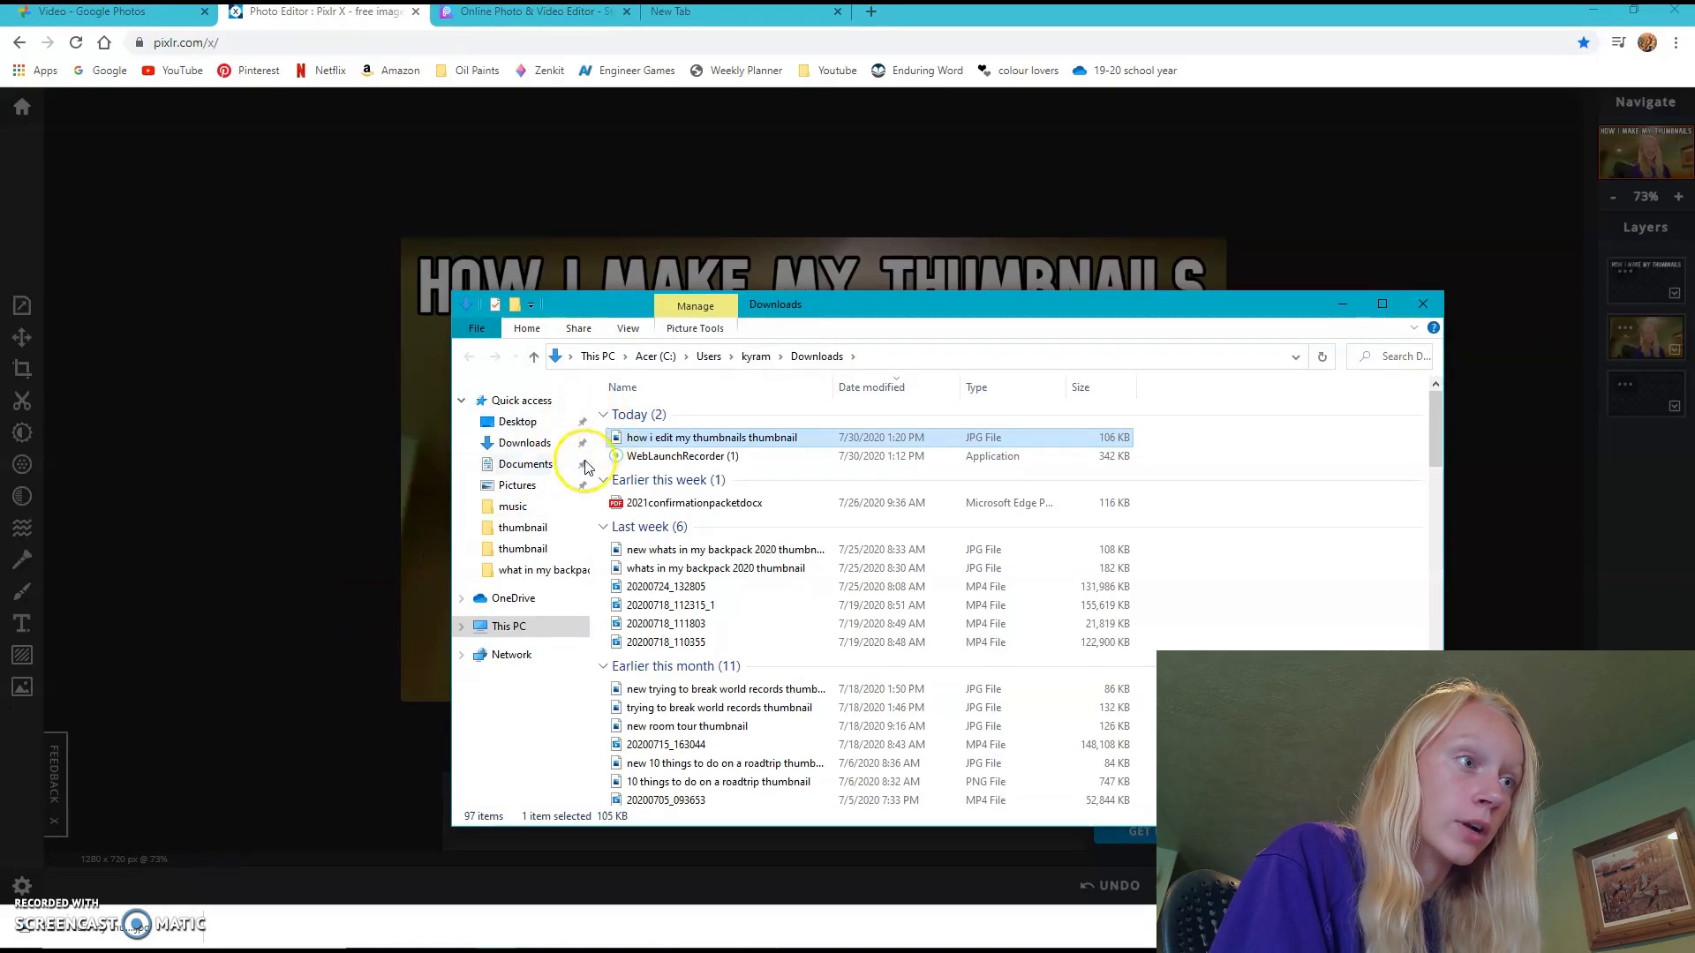
left_click(548, 468)
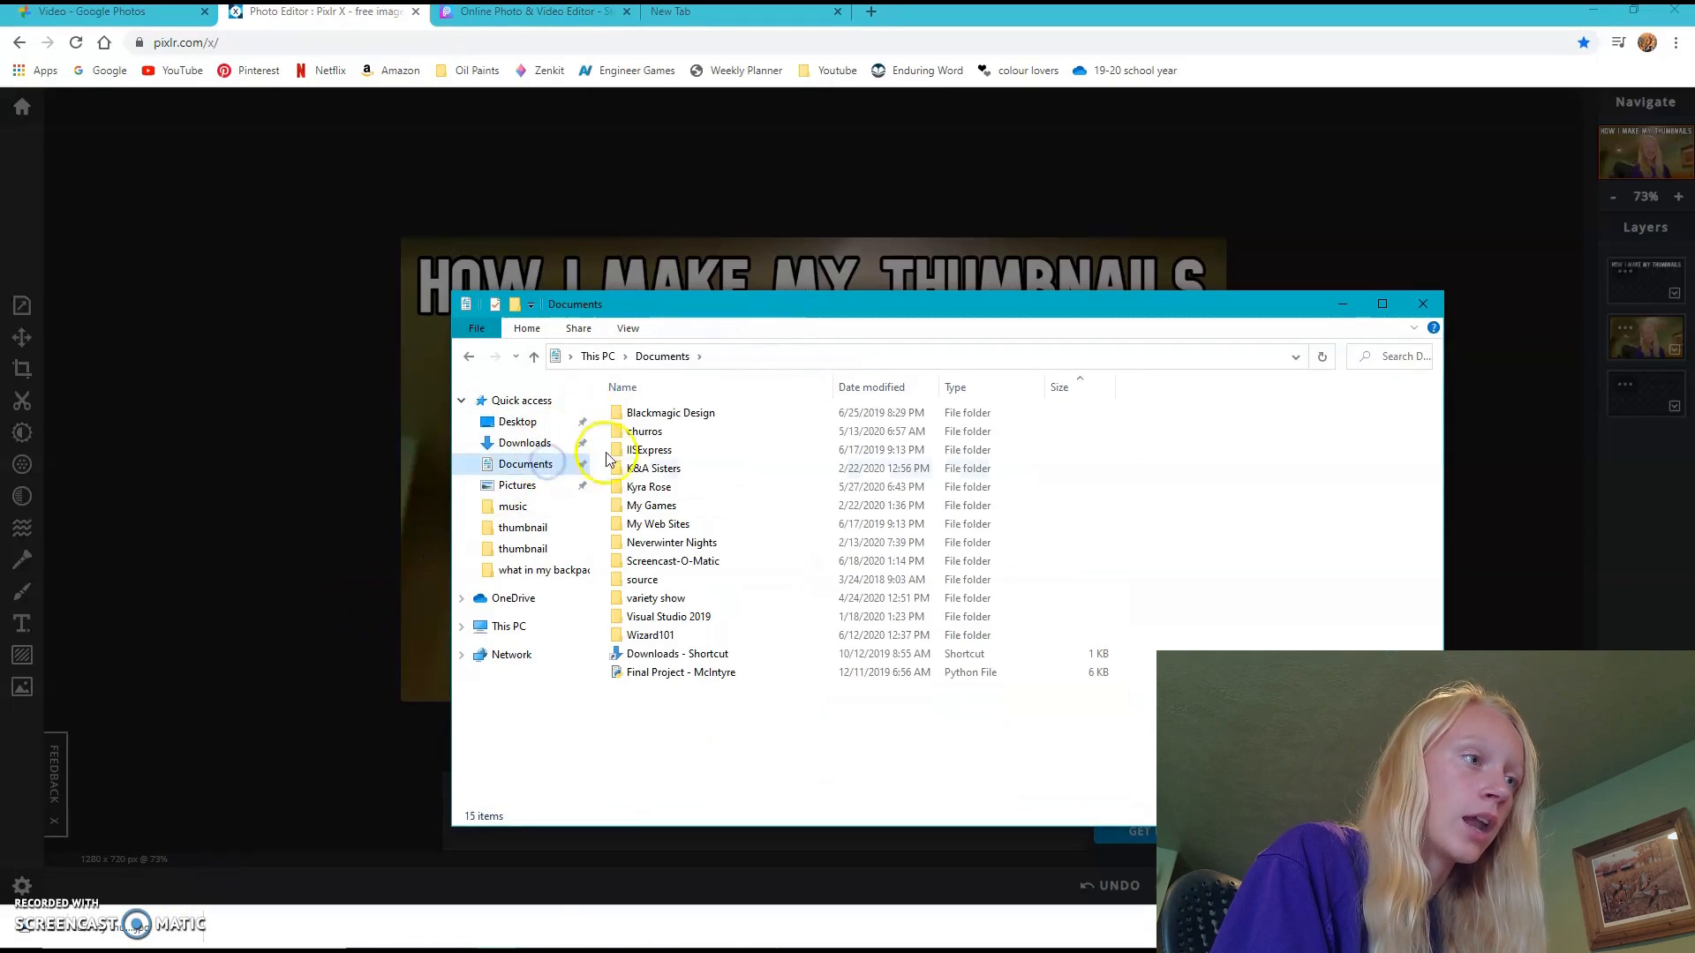
double_click(639, 486)
double_click(651, 437)
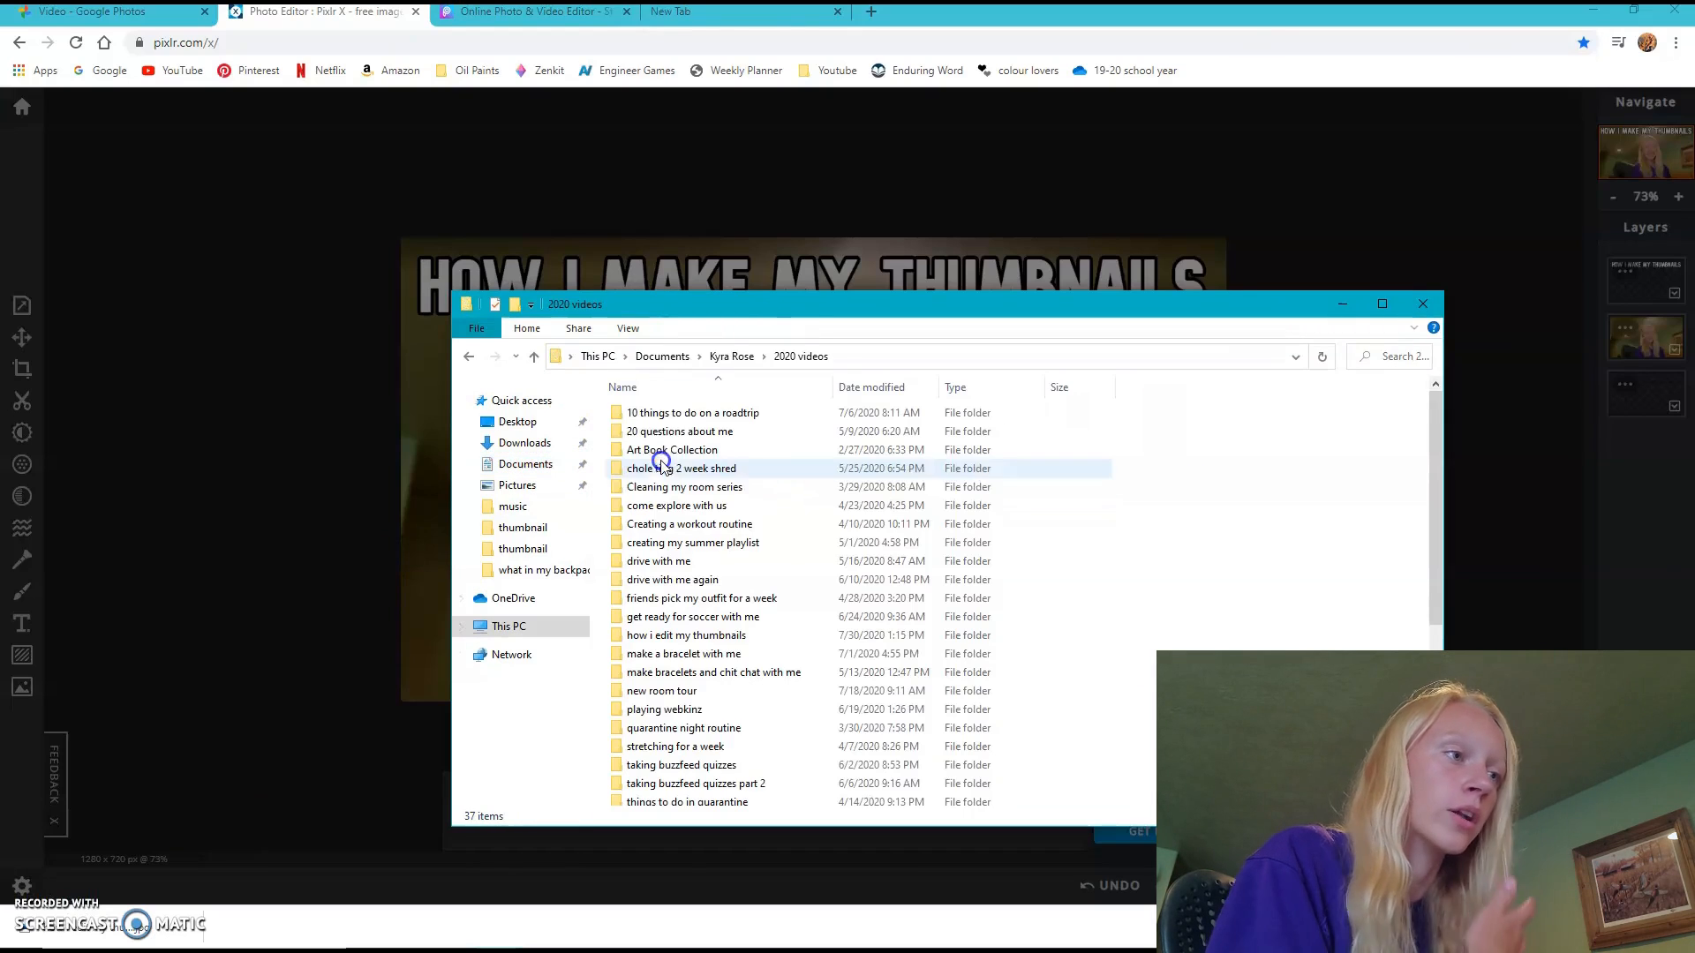
double_click(722, 635)
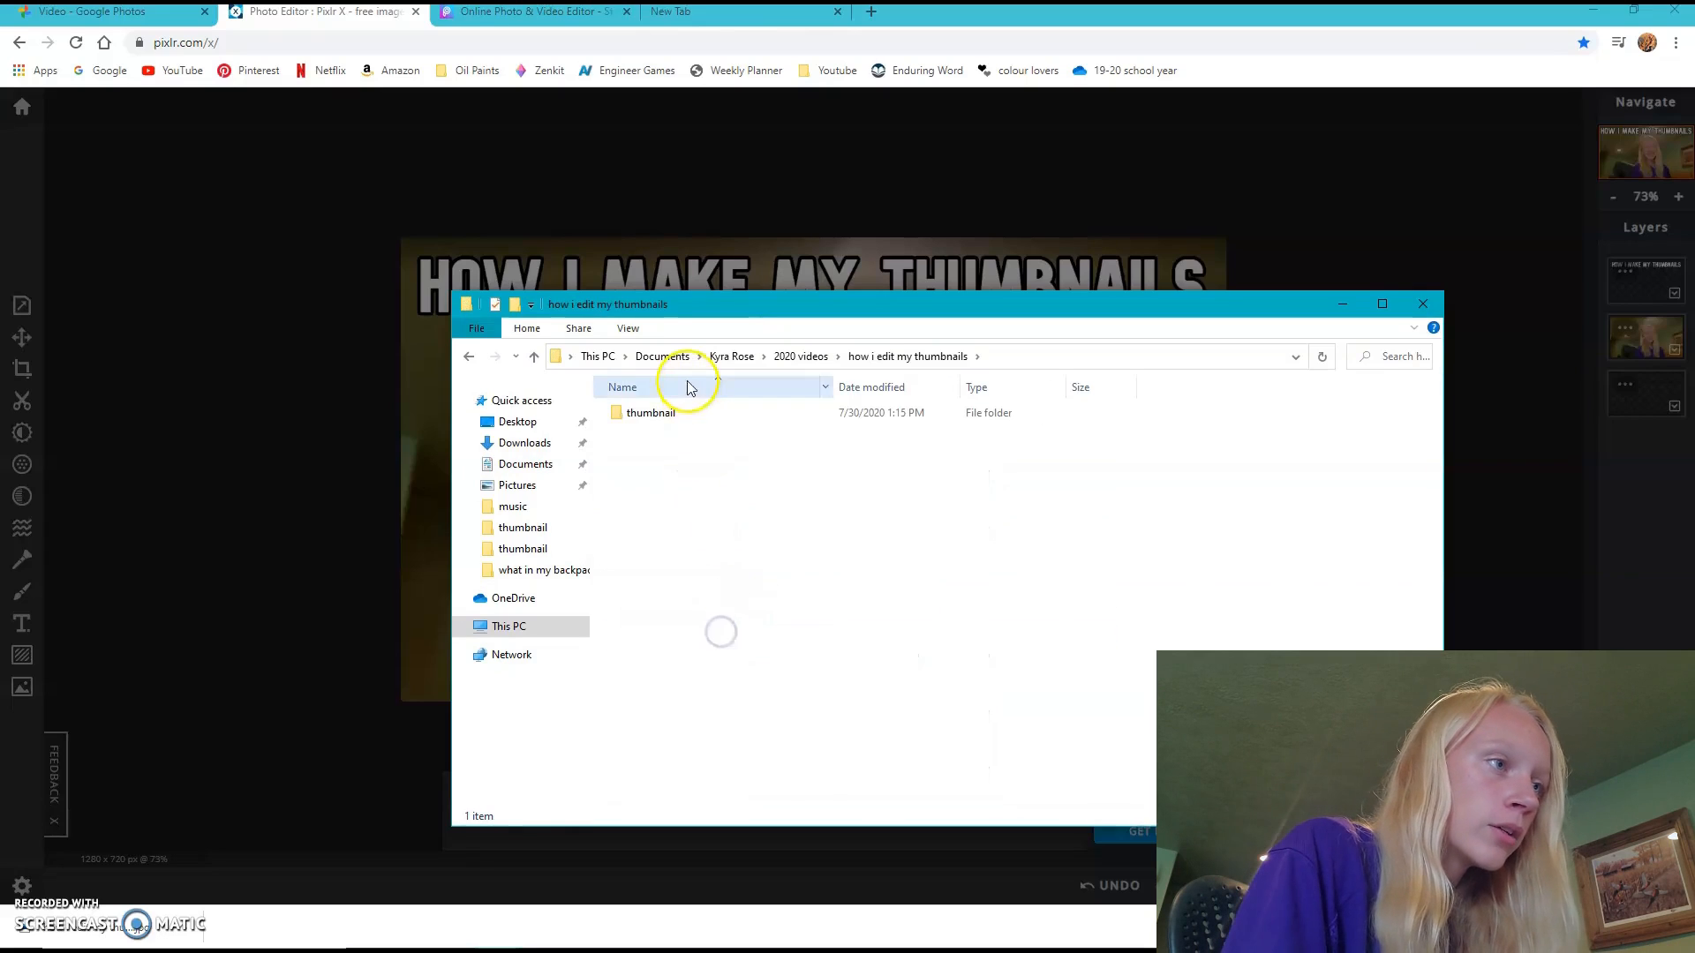
double_click(687, 410)
key("ctrl+v")
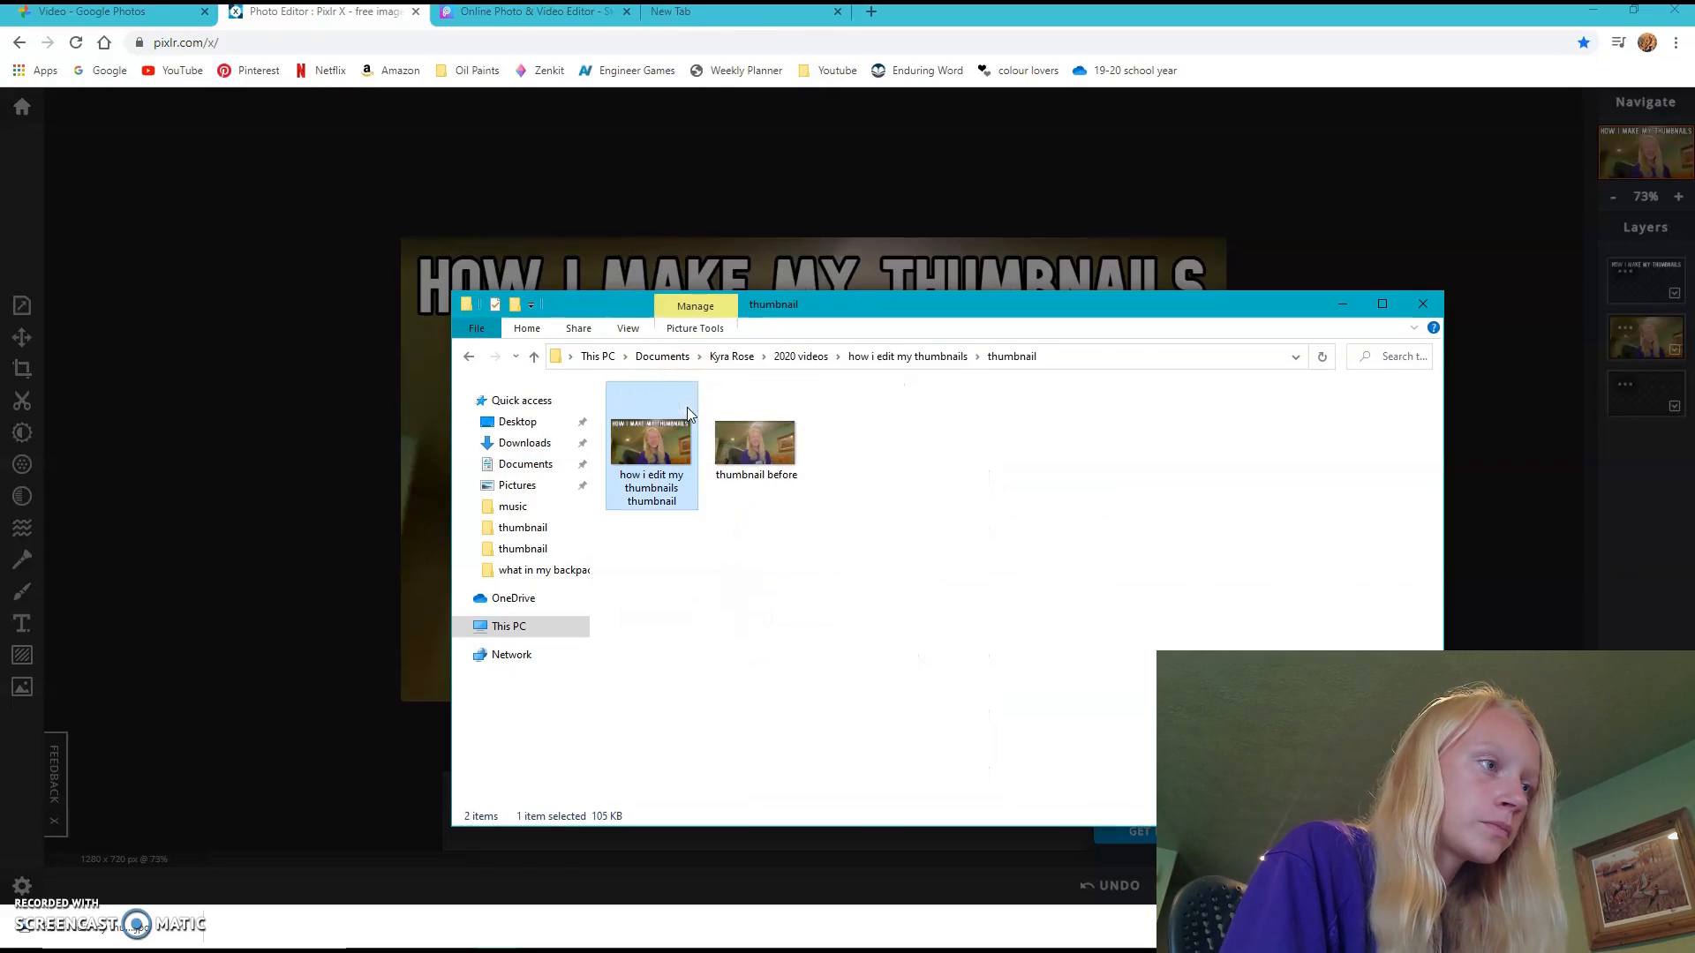
left_click(1342, 304)
- Switch to PicsArt, start the Add Sticker tool and upload "how i edit my thumbnails thumbnail"
left_click(459, 18)
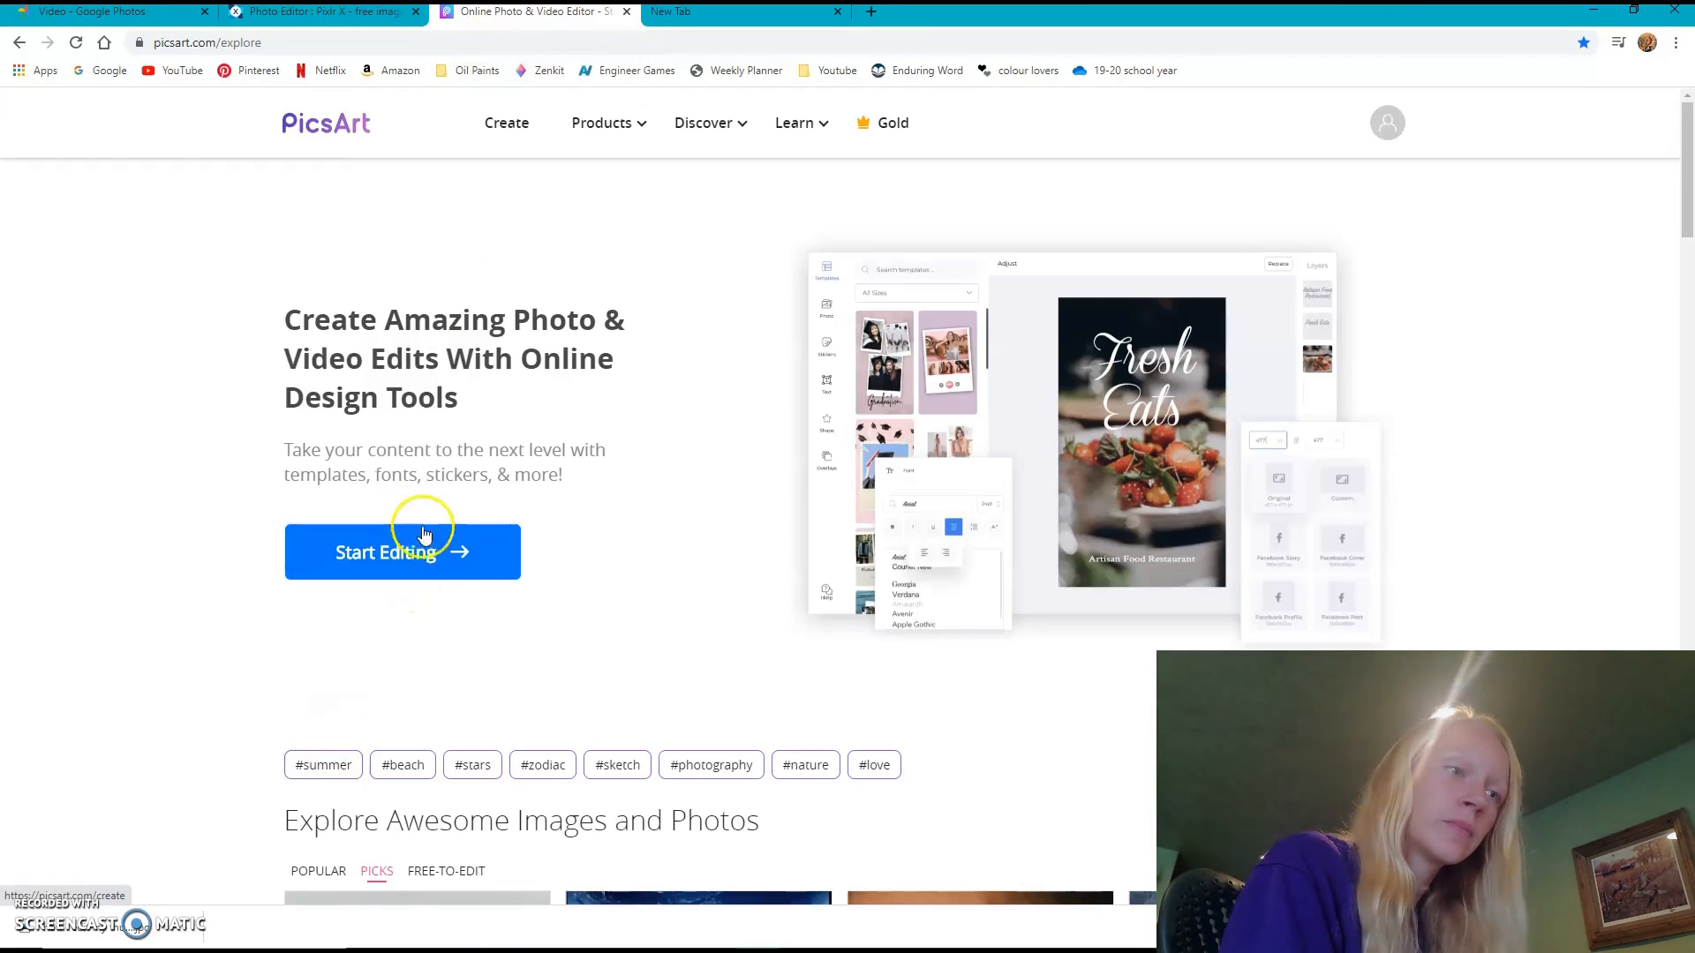
left_click(440, 569)
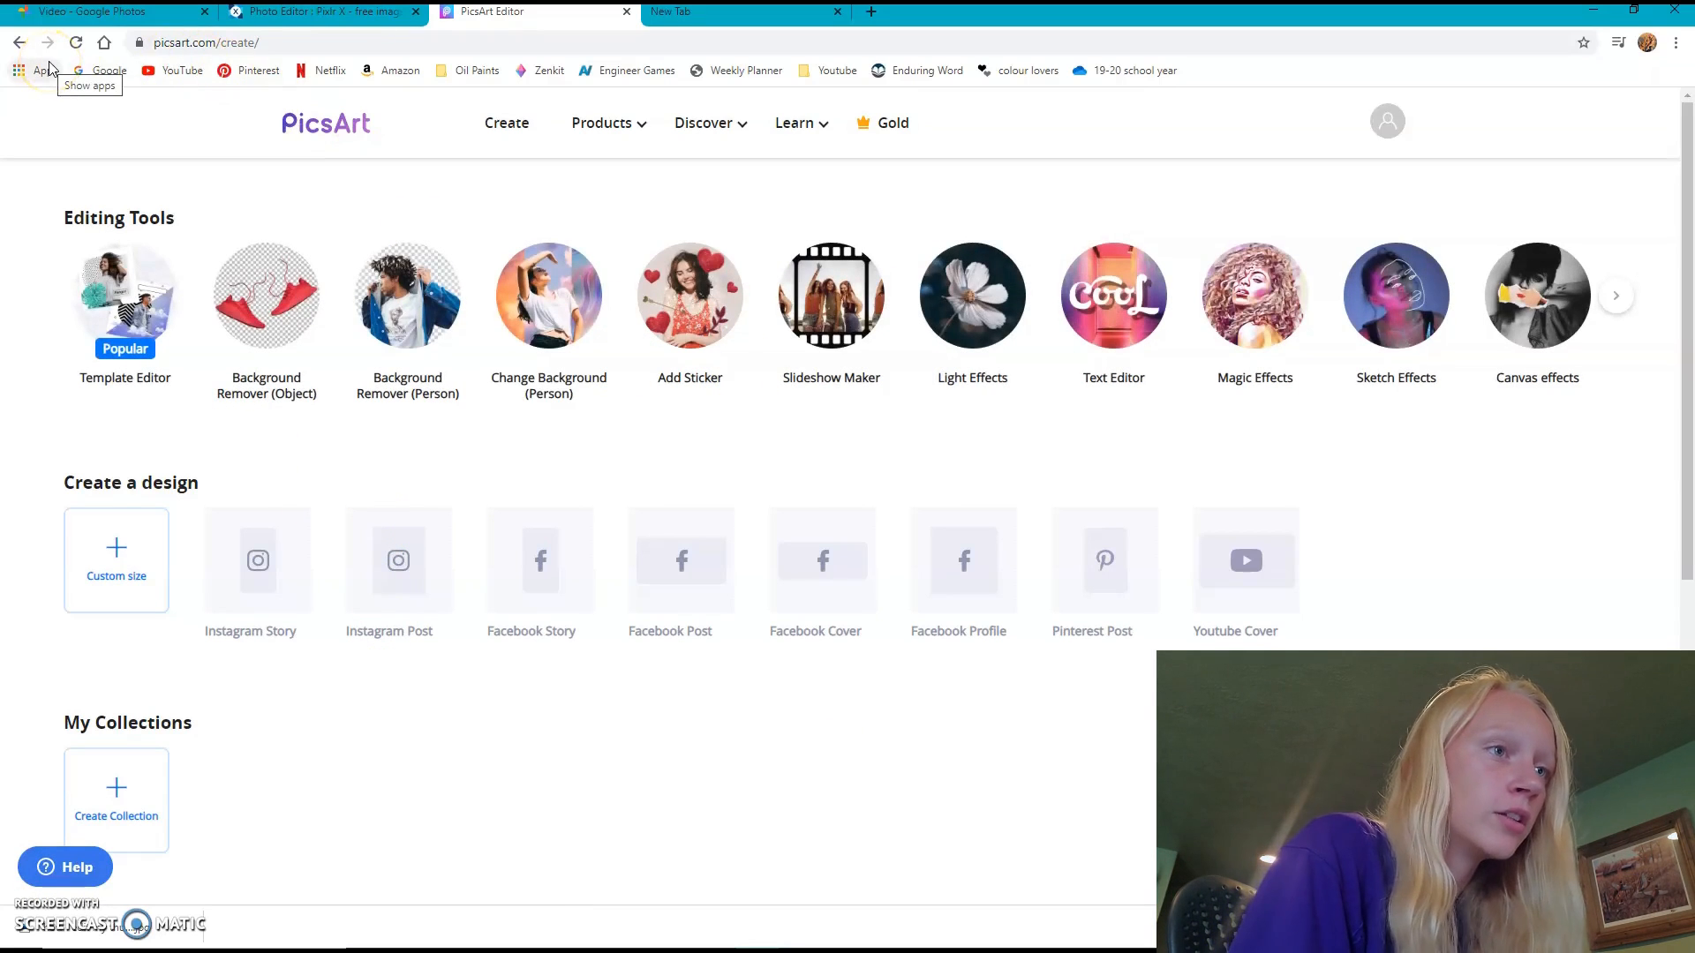
left_click(680, 305)
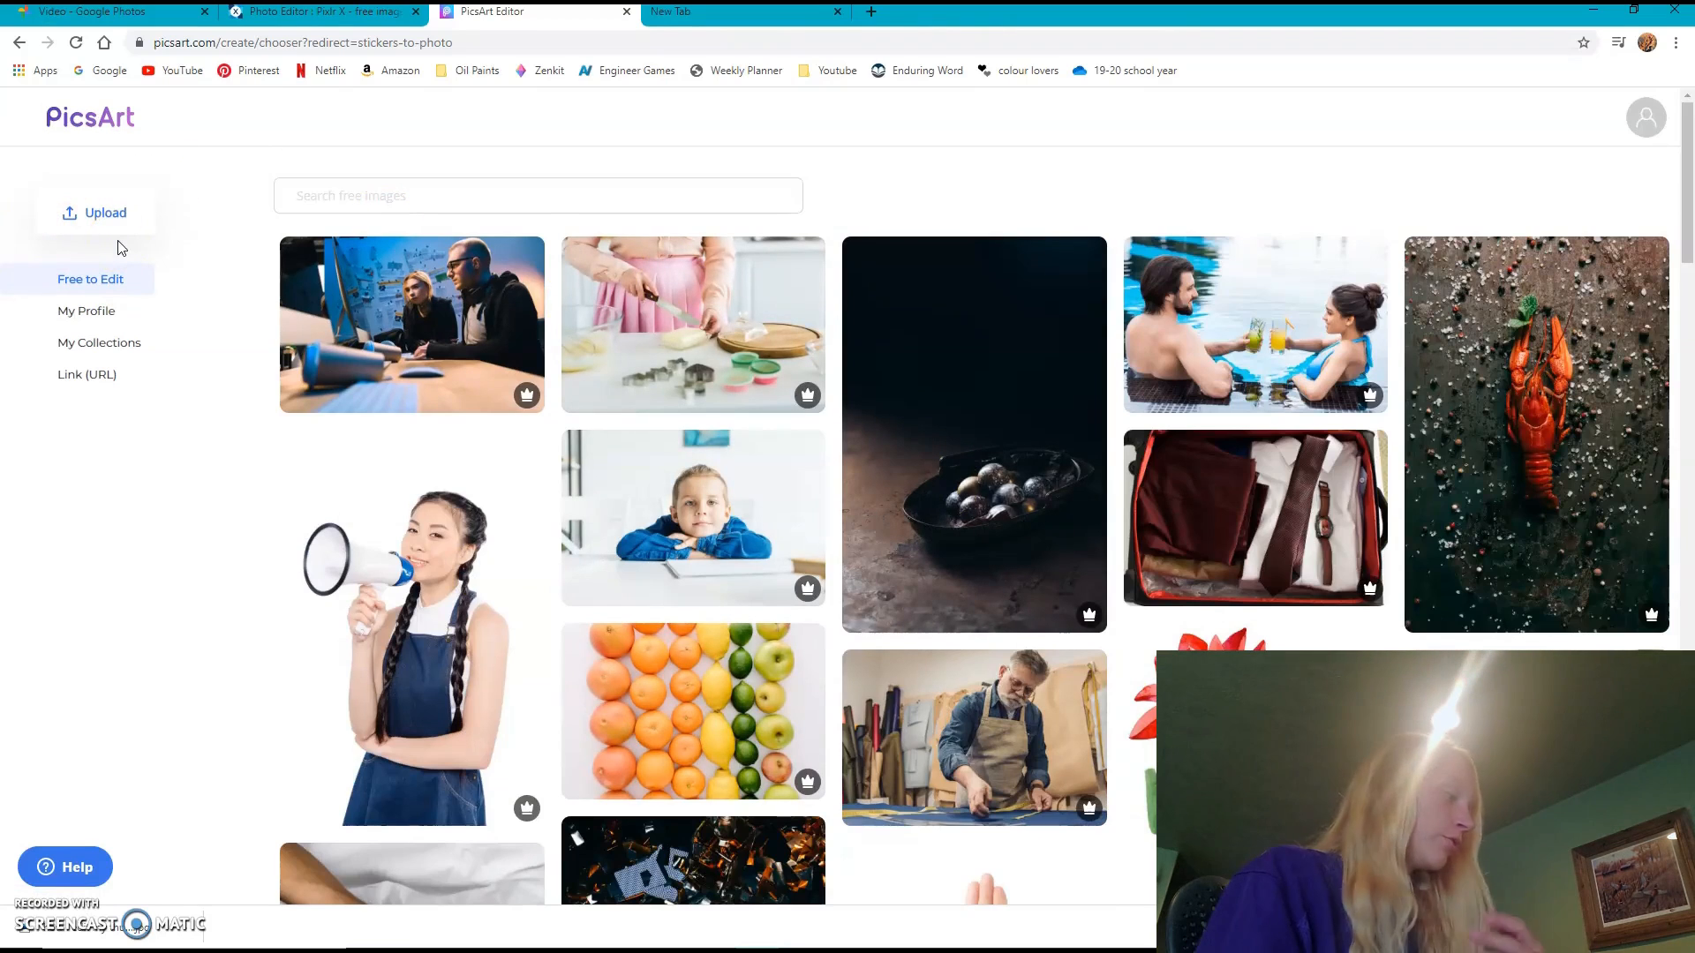
left_click(103, 205)
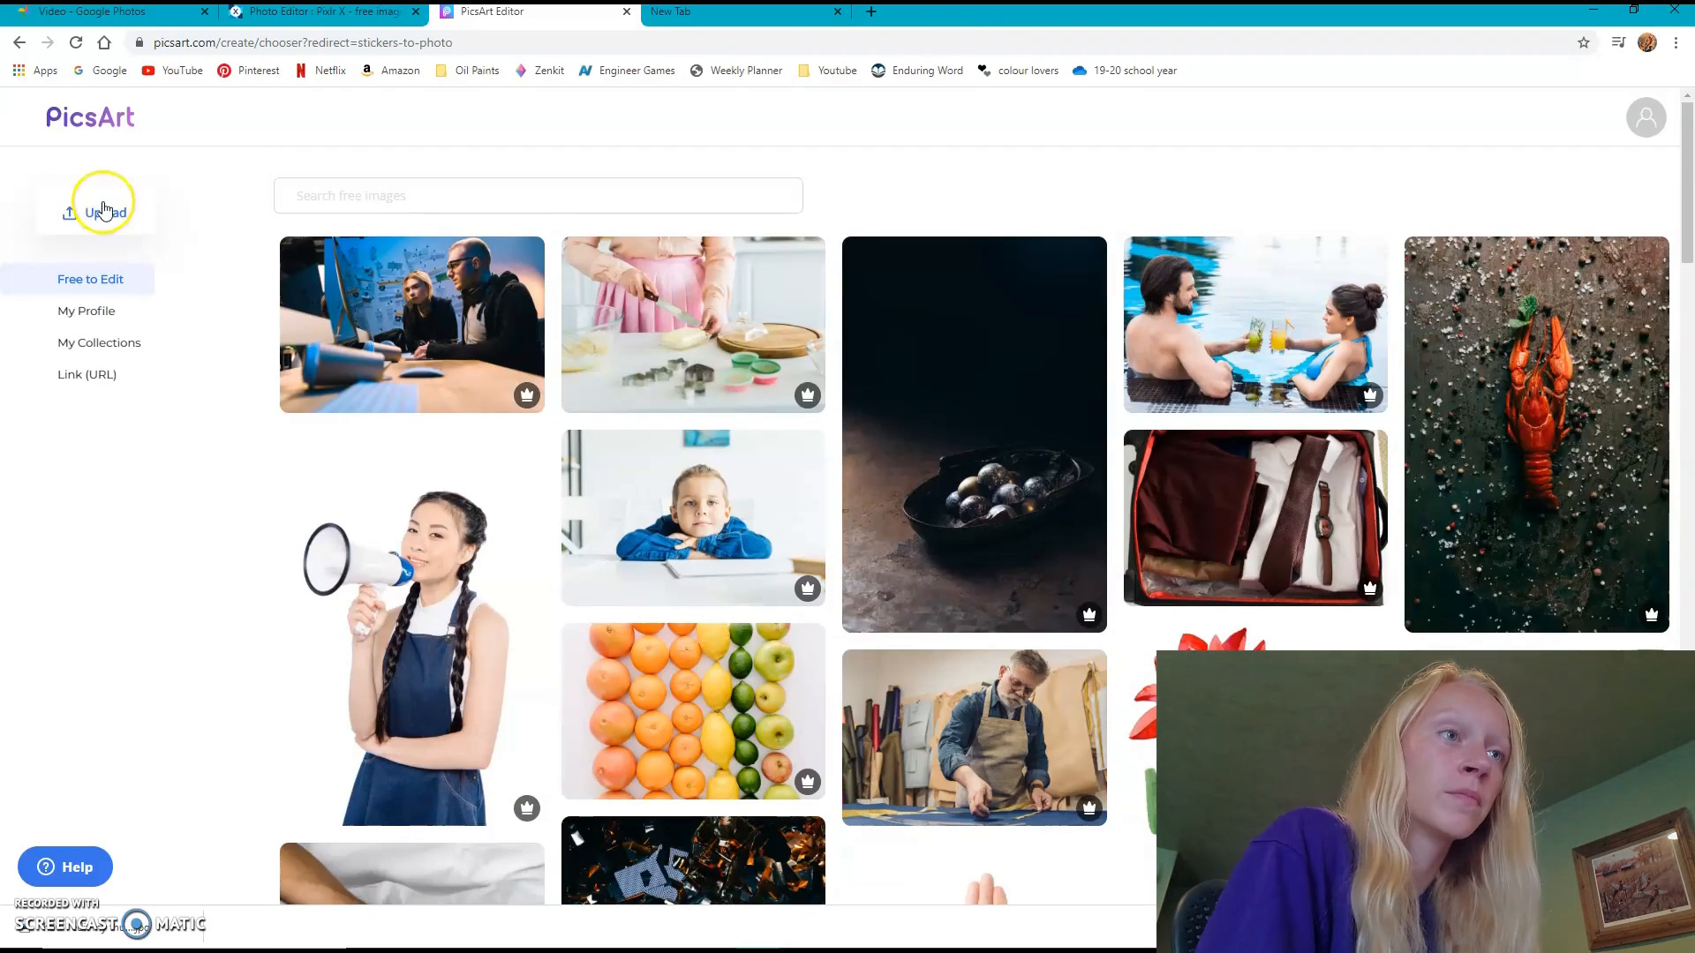
left_click(219, 146)
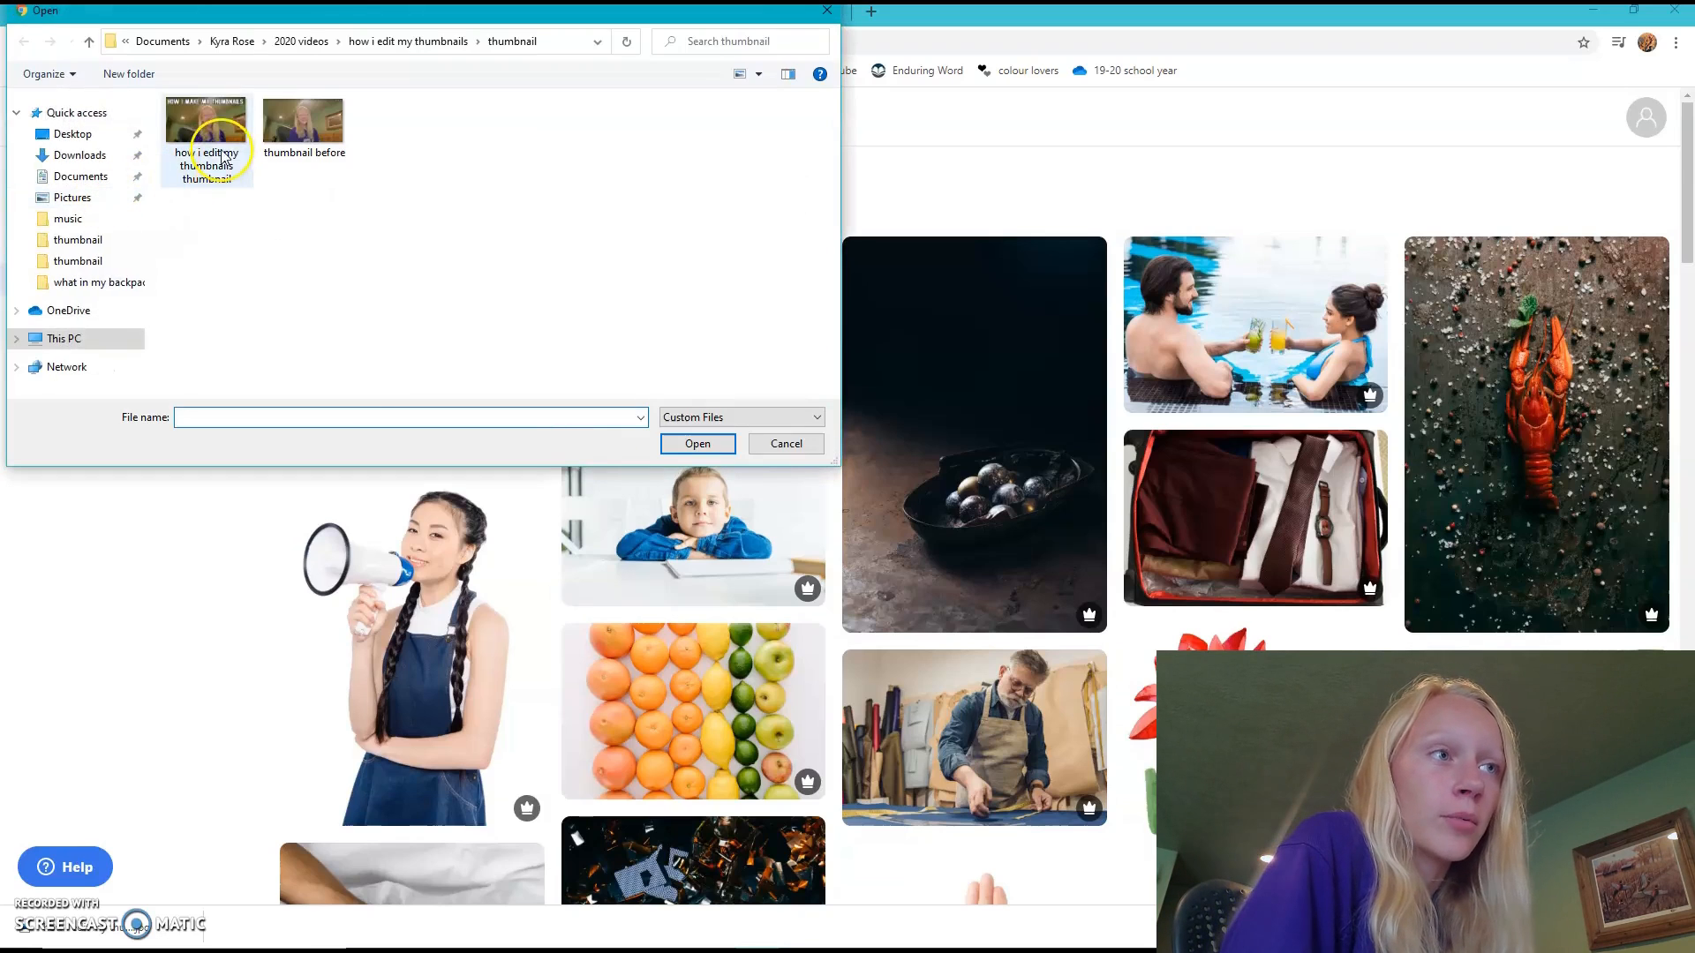
left_click(727, 449)
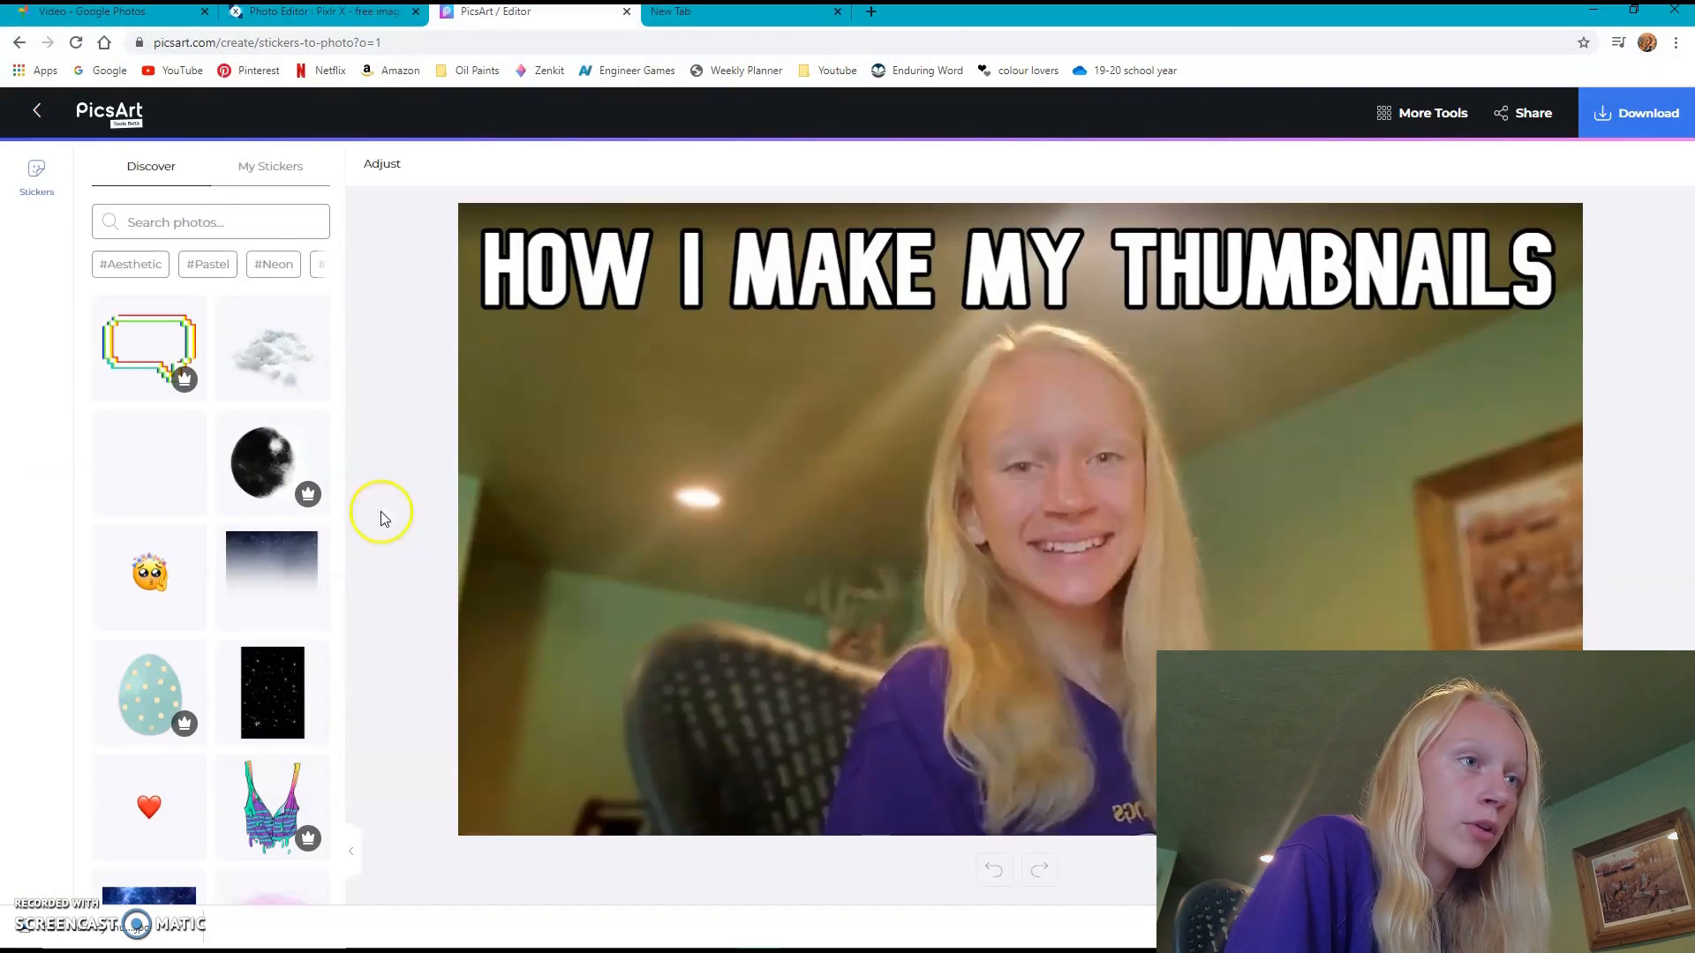
- Search the stickers for "picsart" and look through the results
left_click(250, 218)
type("picsa")
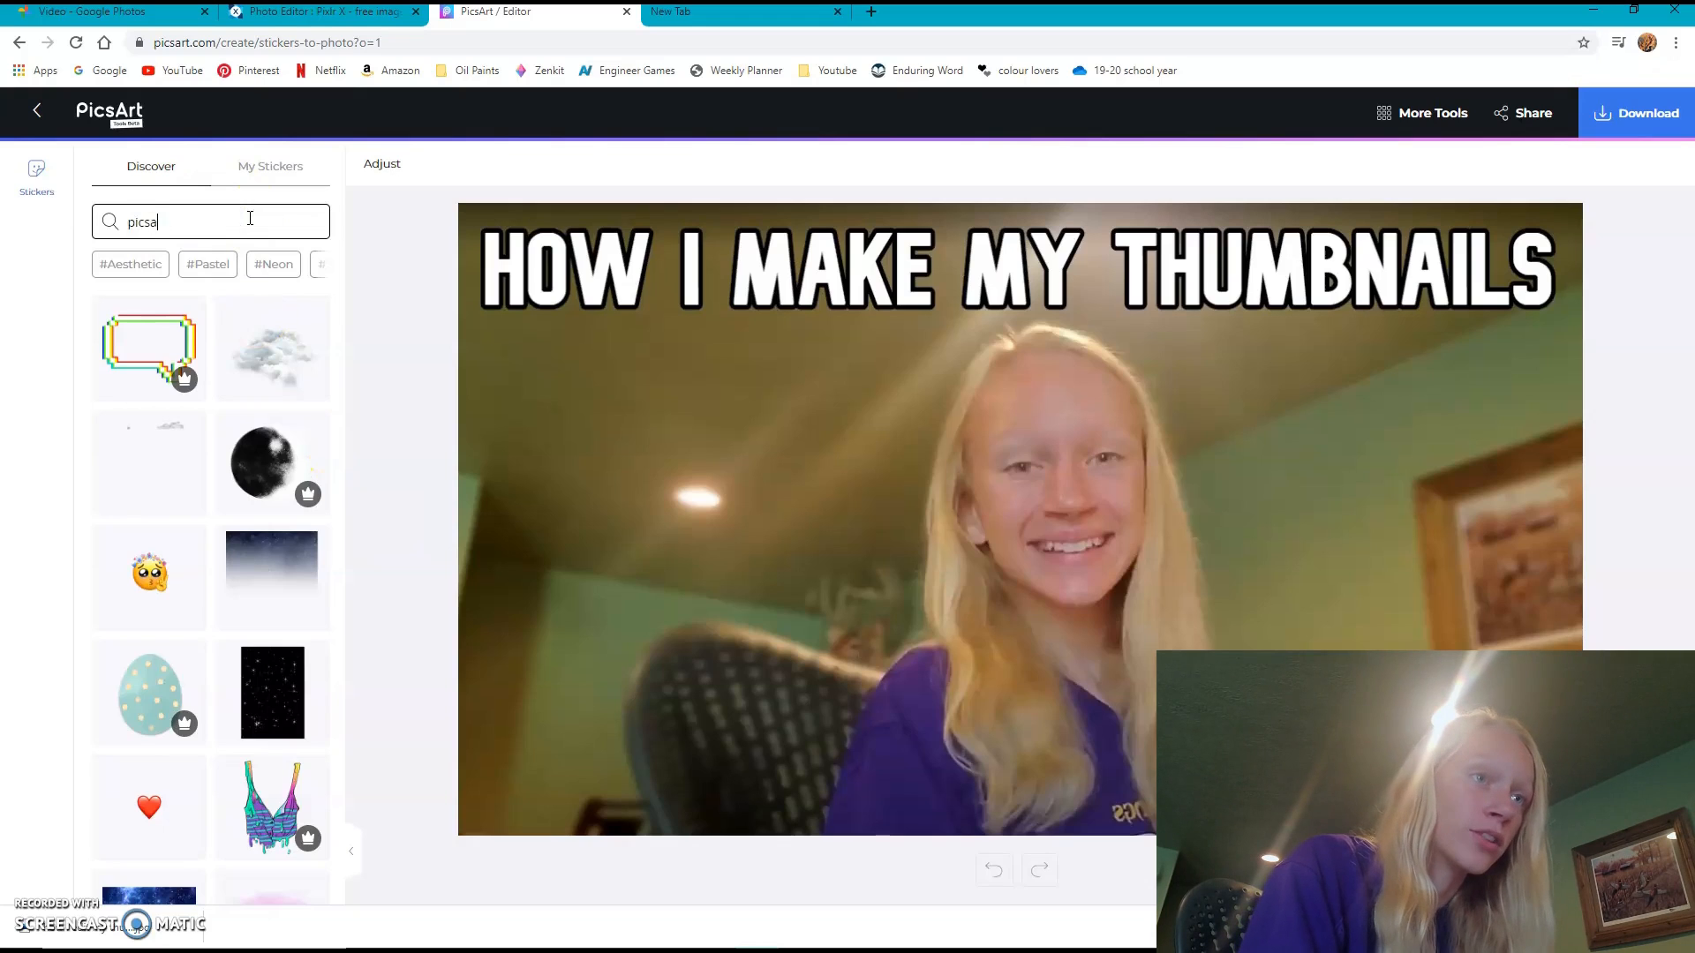
type("rt")
key("Return")
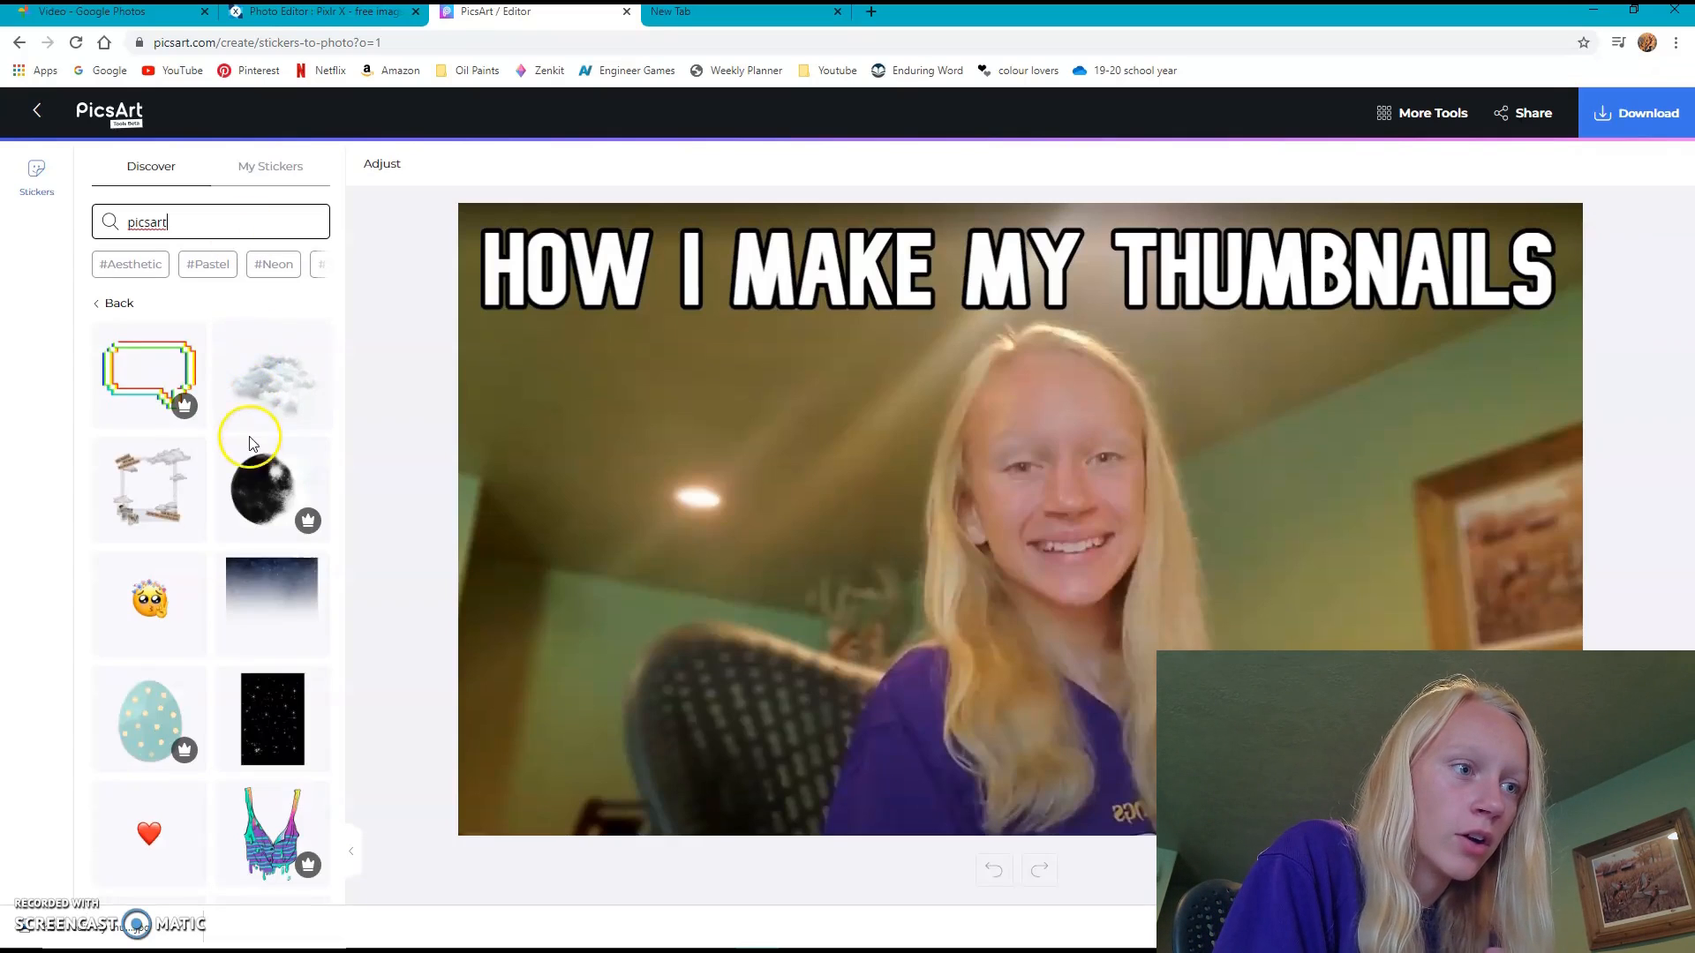
scroll(251, 441, "down", 7)
scroll(251, 465, "down", 9)
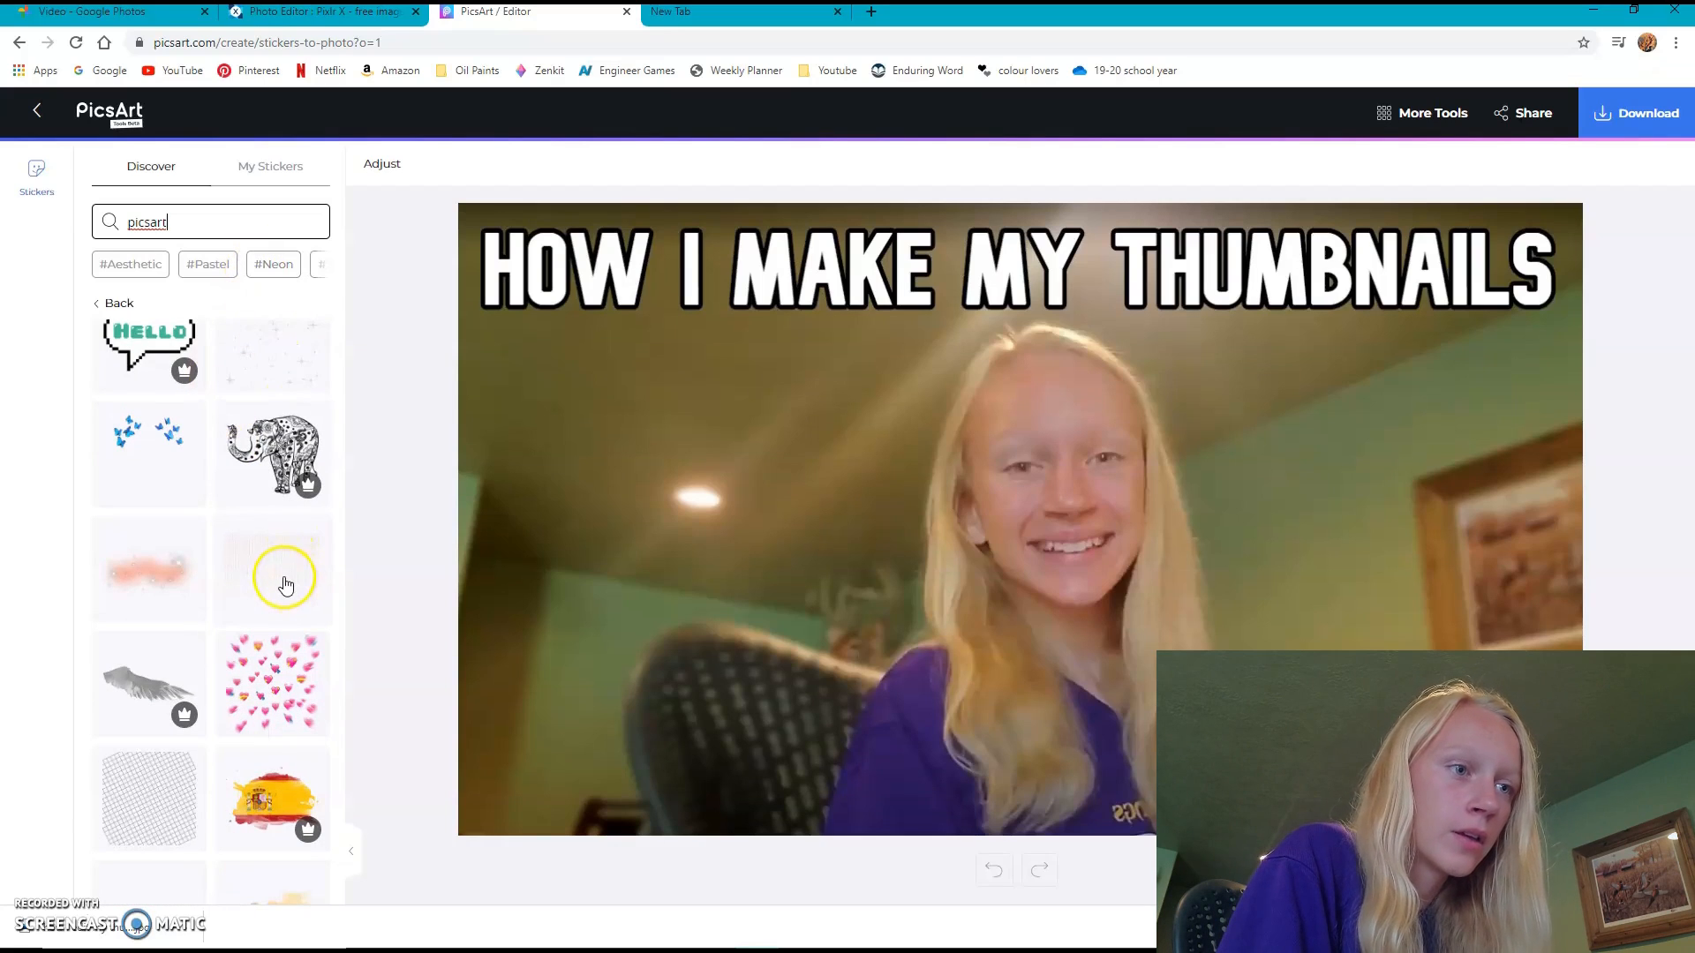
- Replace the sticker search with "star"
left_click(230, 211)
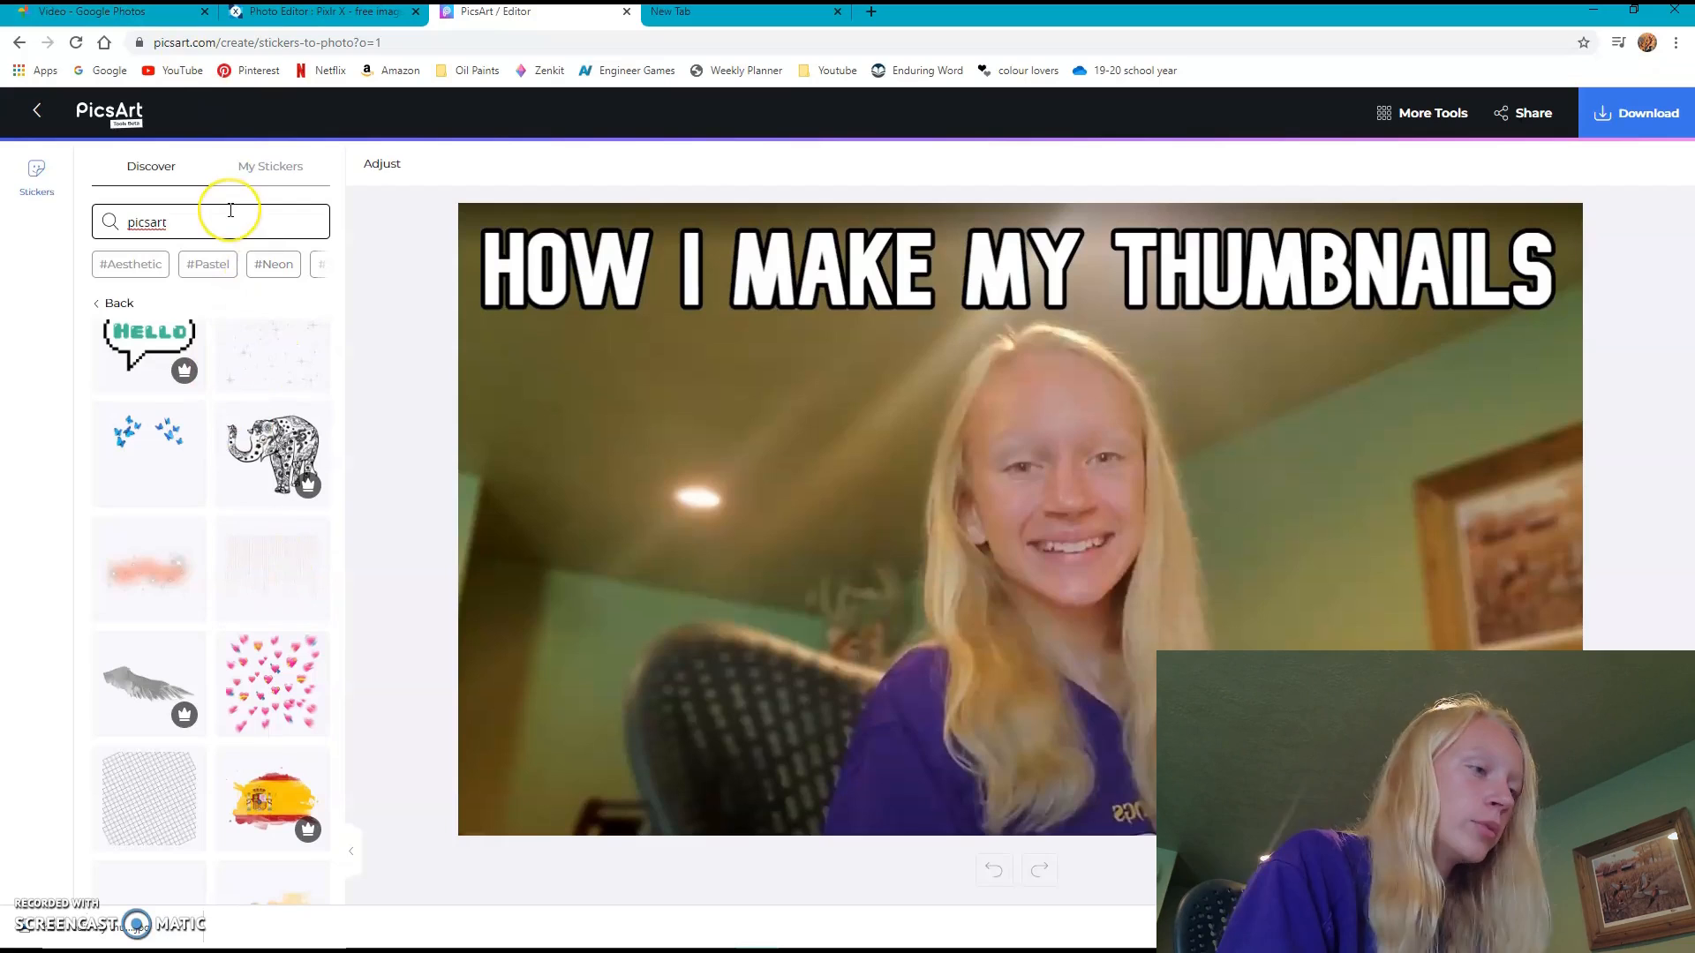
key("BackSpace")
key("BackSpace")
key("BackSpace")
key("BackSpace")
key("BackSpace")
key("BackSpace")
key("BackSpace")
type("star")
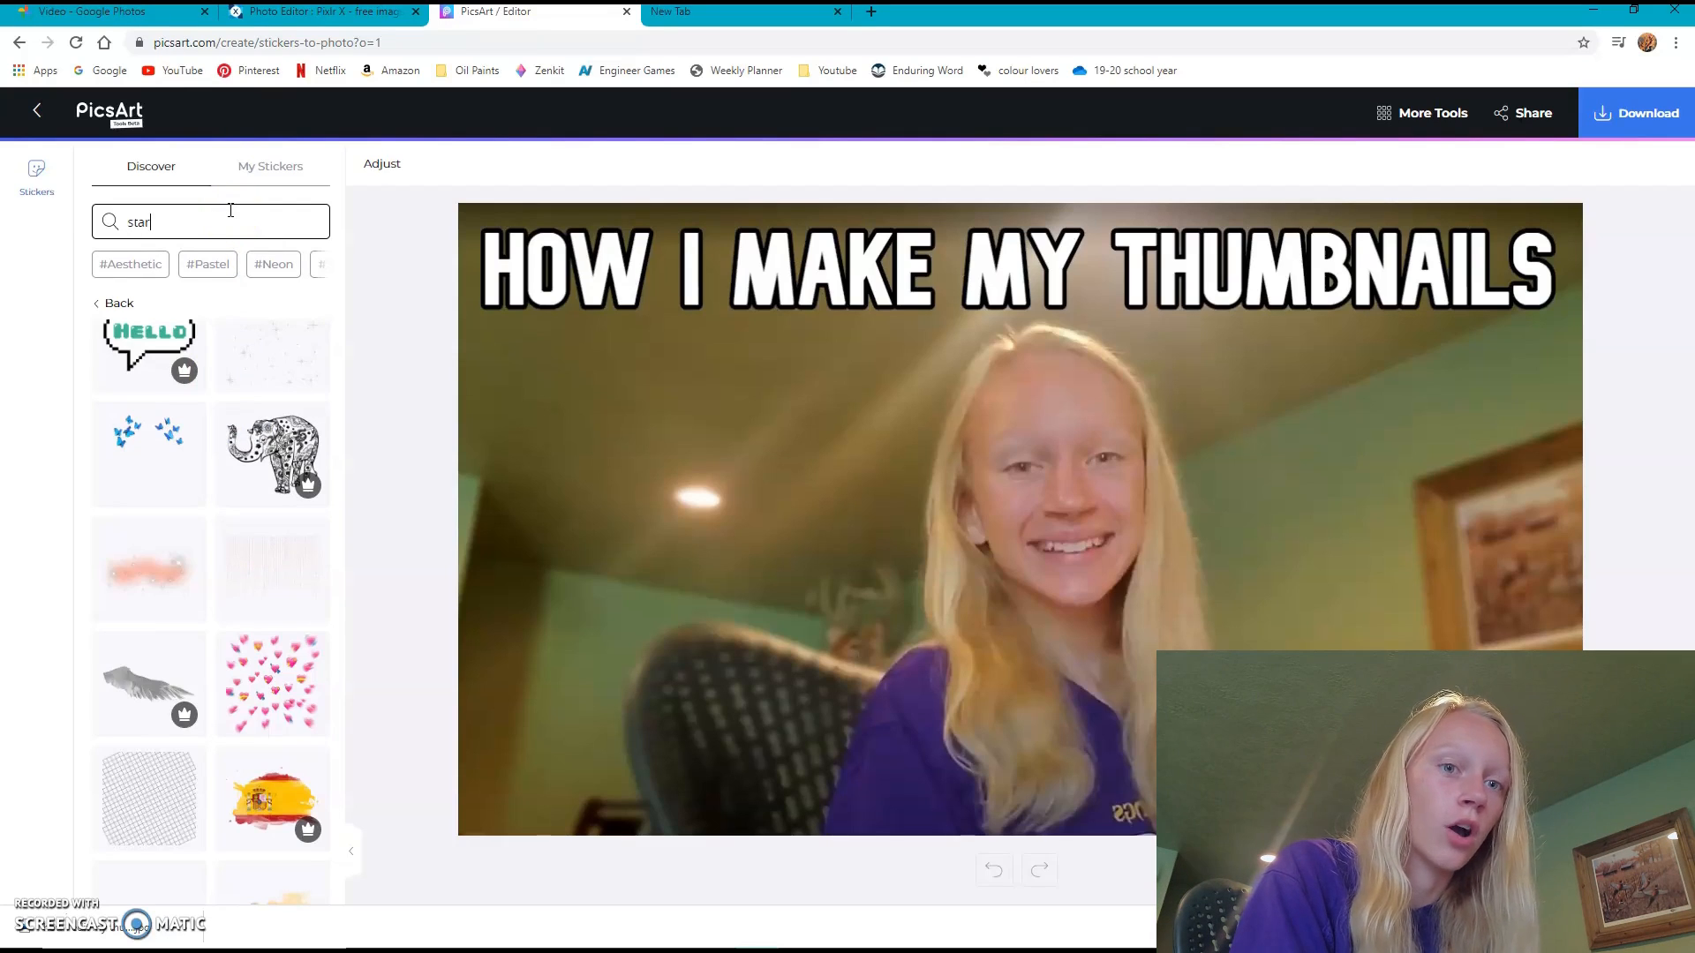
key("Return")
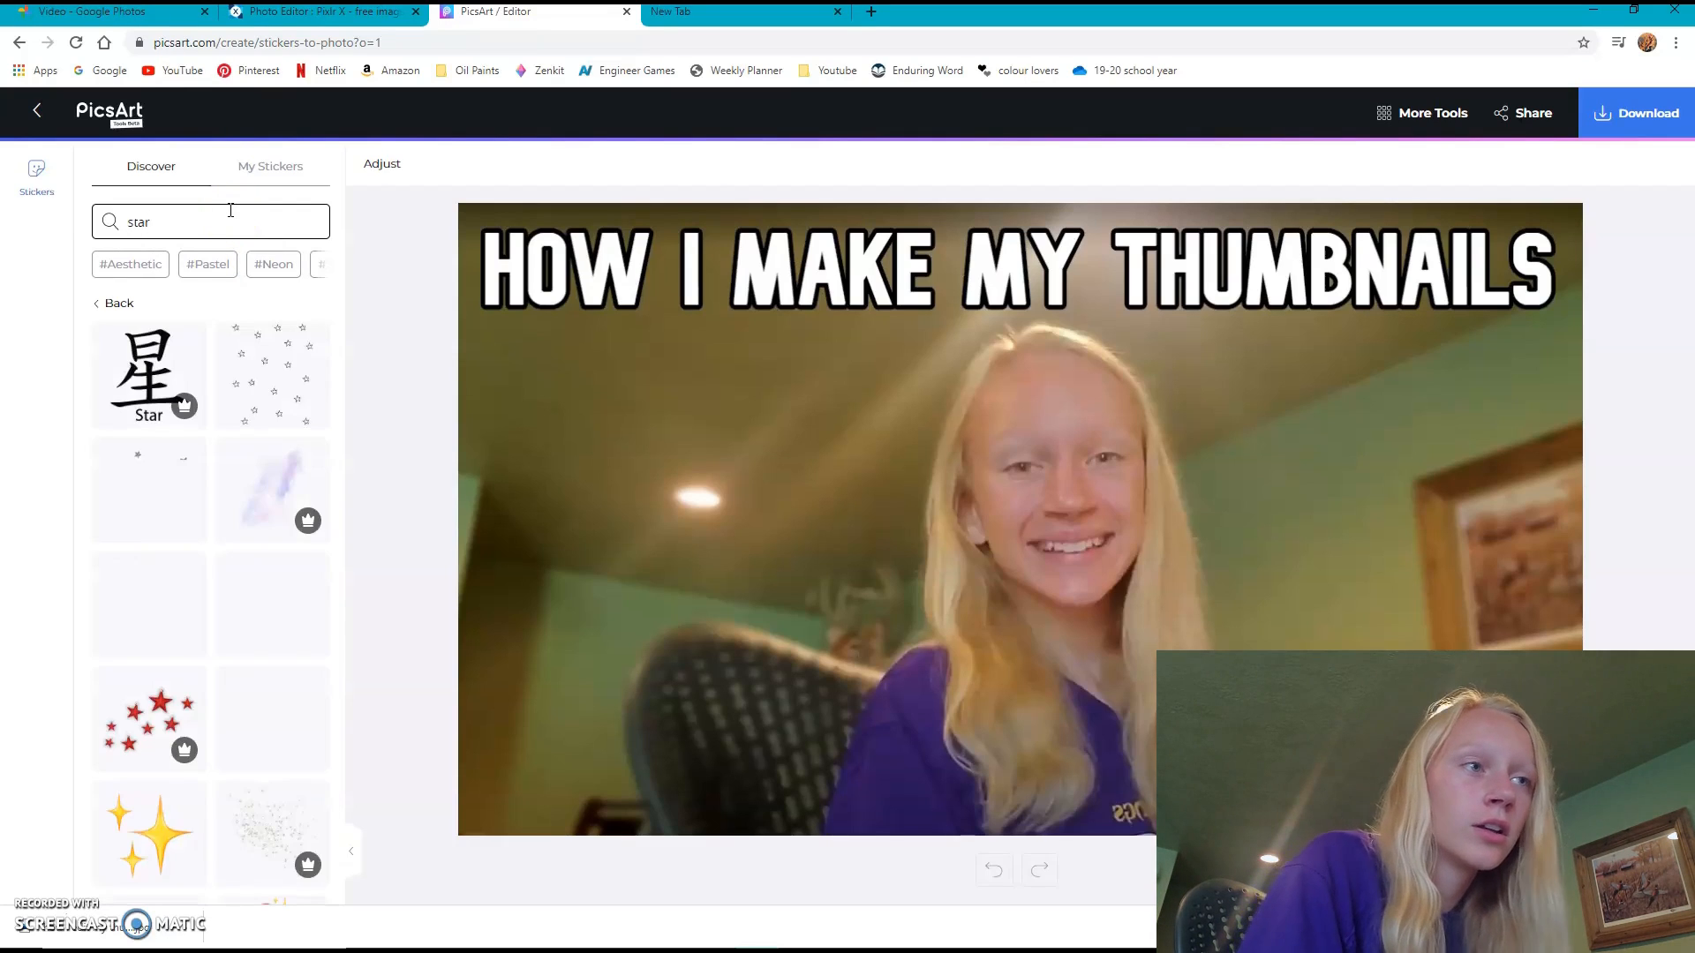
- Try the outlined star pattern sticker to the left of the head, and delete it
left_click(290, 435)
left_click(289, 395)
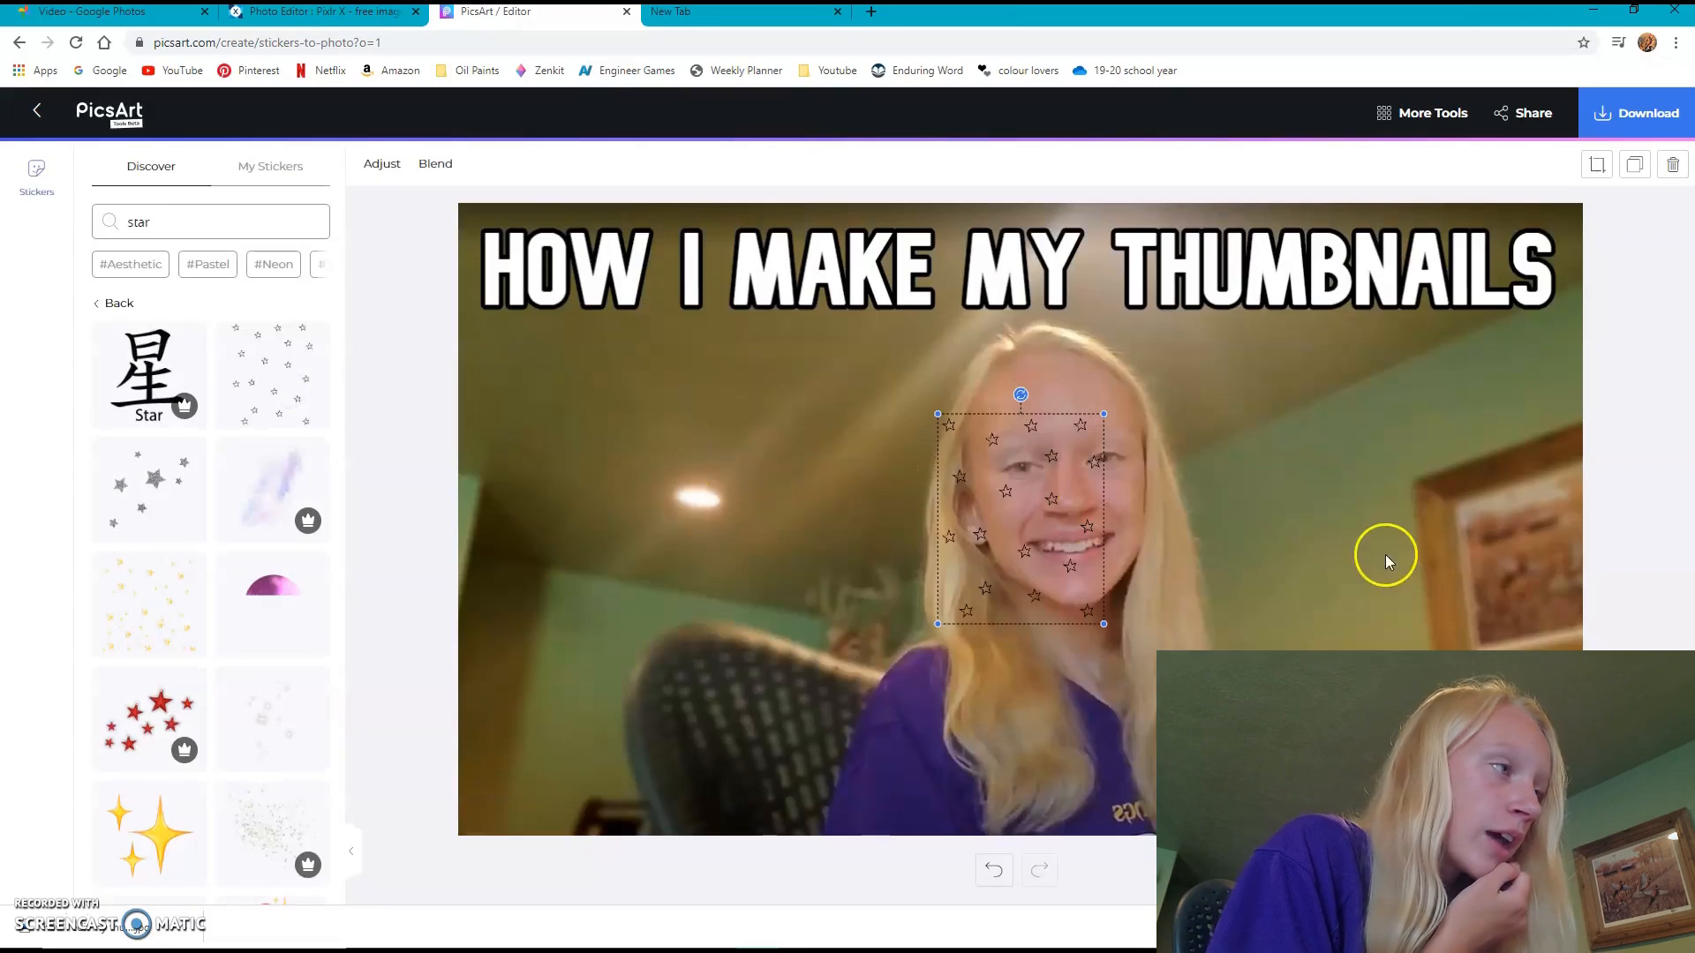
left_click_drag(1011, 559, 731, 575)
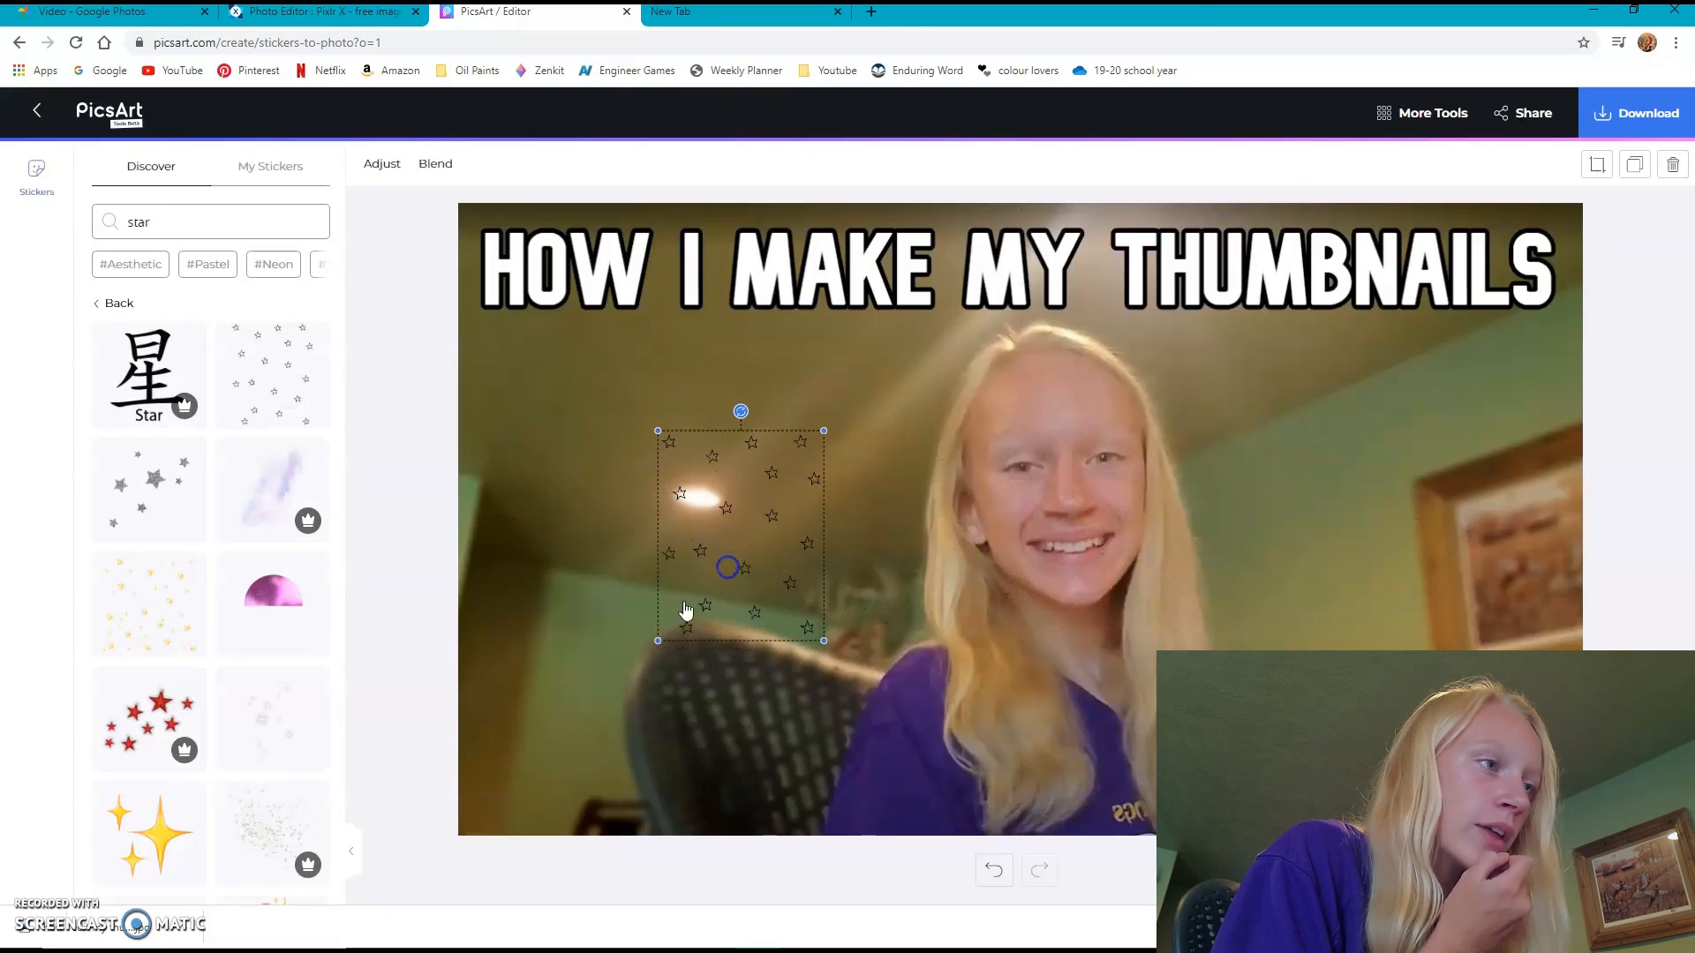
left_click(590, 643)
left_click(691, 596)
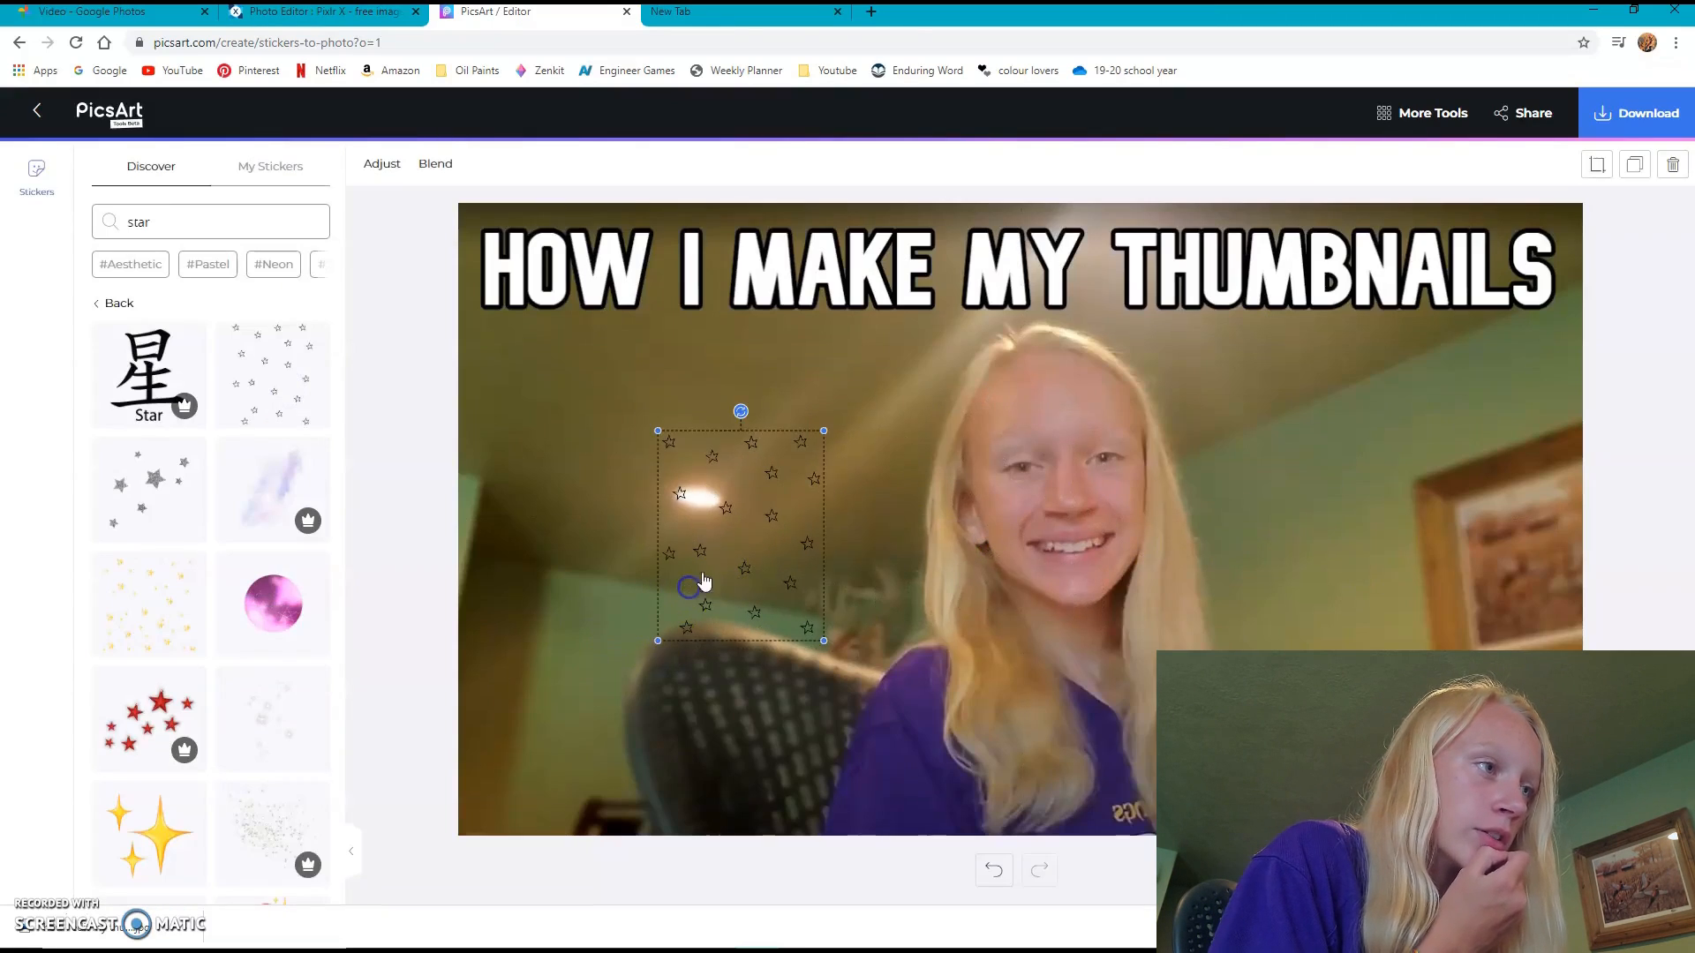
key("Delete")
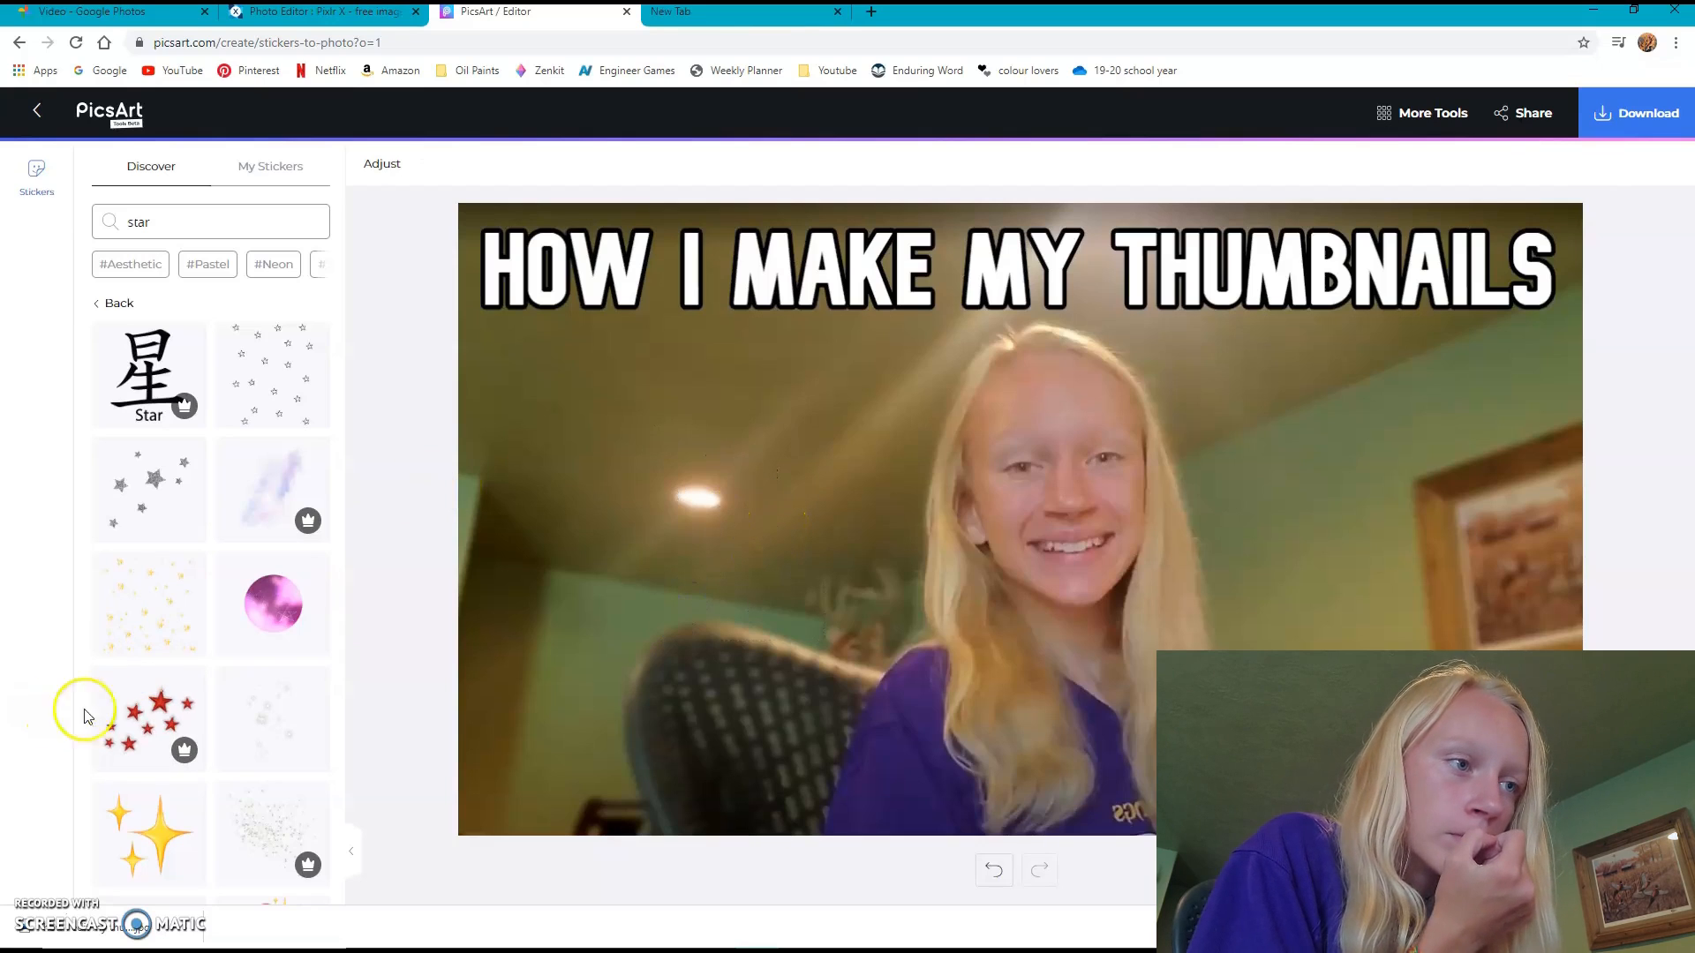
- Search the stickers for "stars", add the white sparkle sticker and move it to the photo's lower right area
scroll(208, 692, "down", 5)
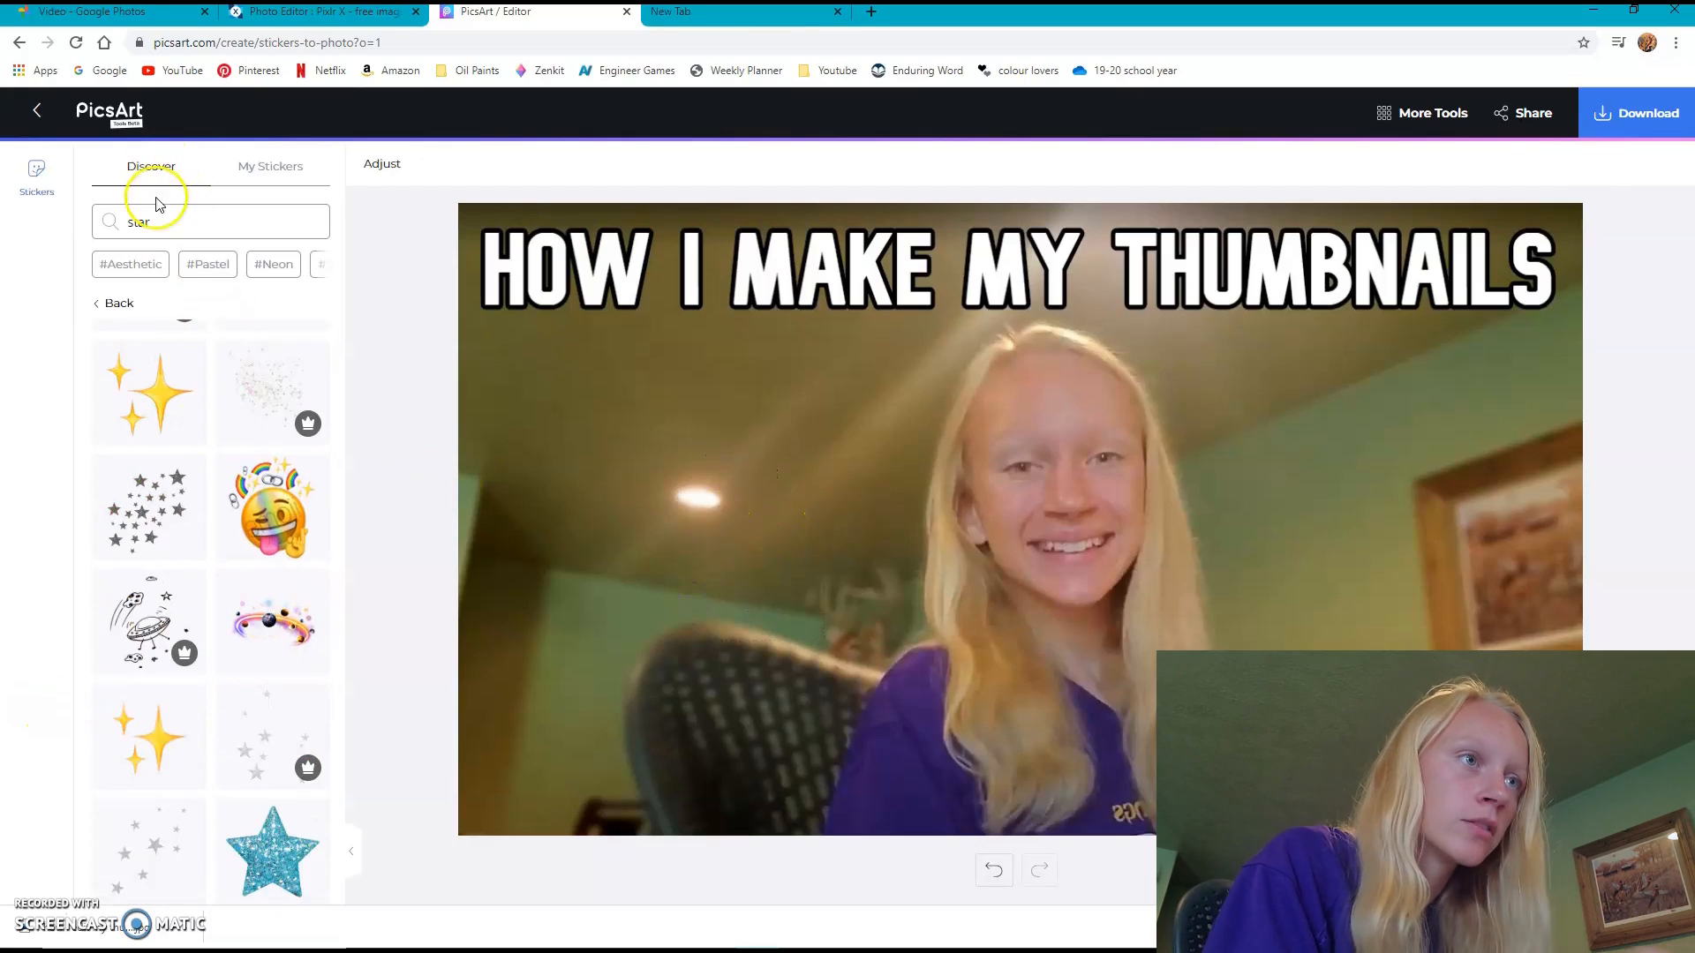
left_click(175, 223)
type("s")
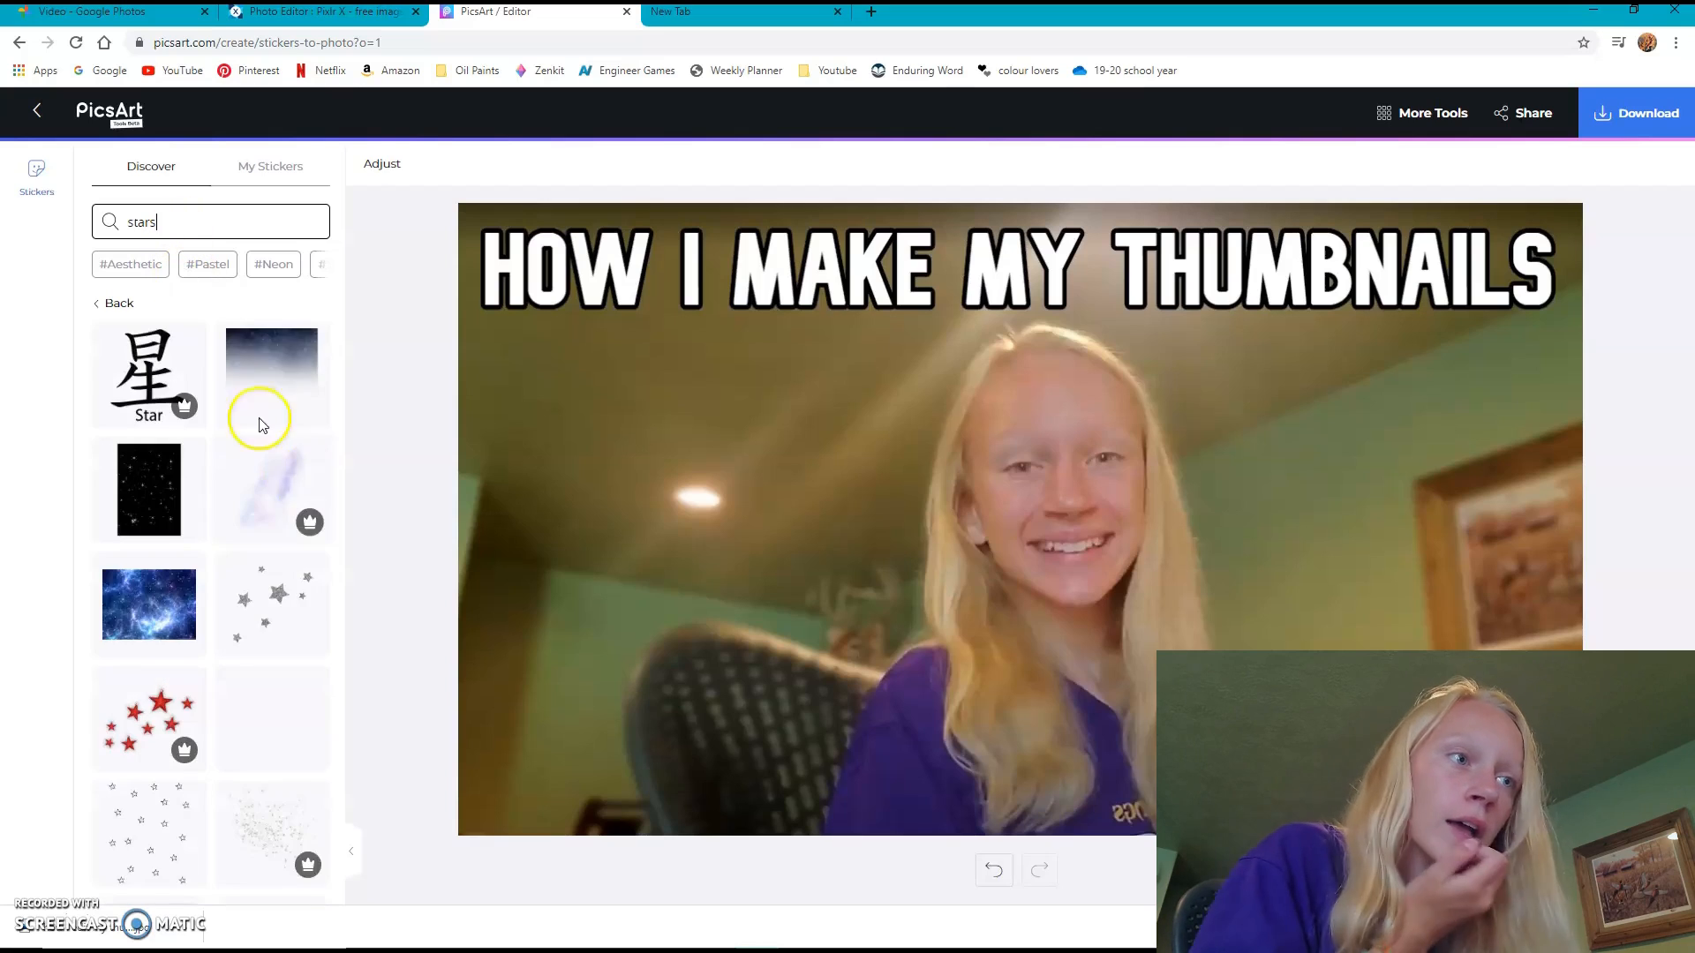
scroll(305, 574, "down", 3)
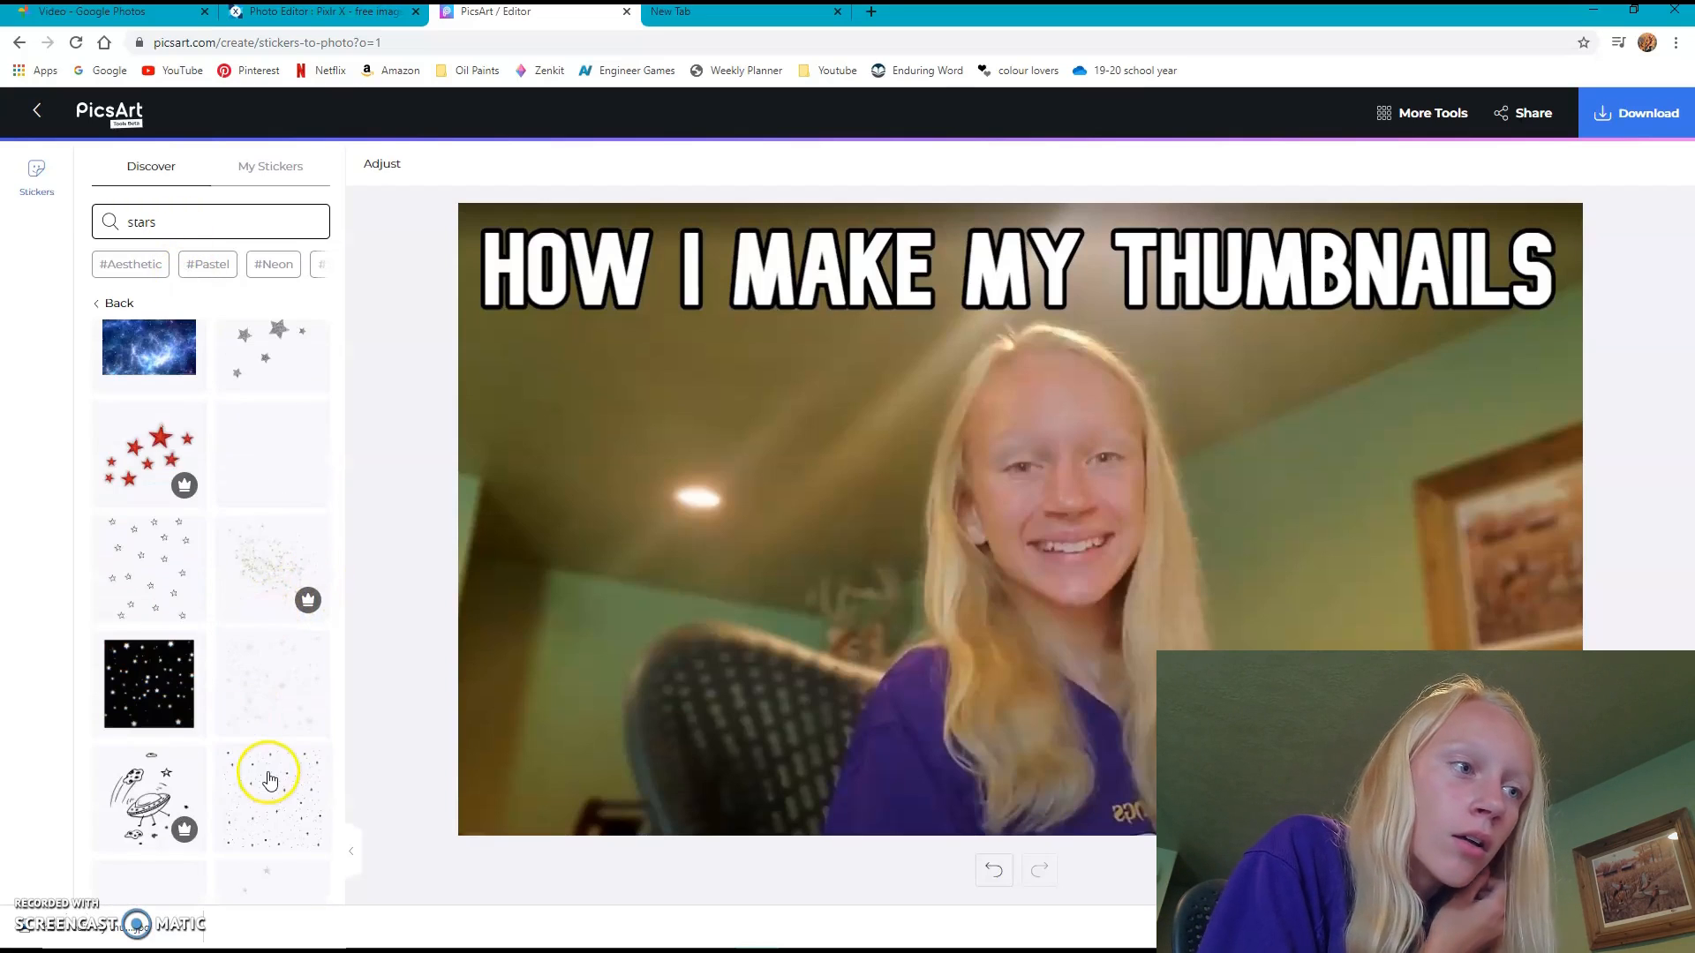
scroll(269, 780, "down", 1)
scroll(267, 772, "down", 2)
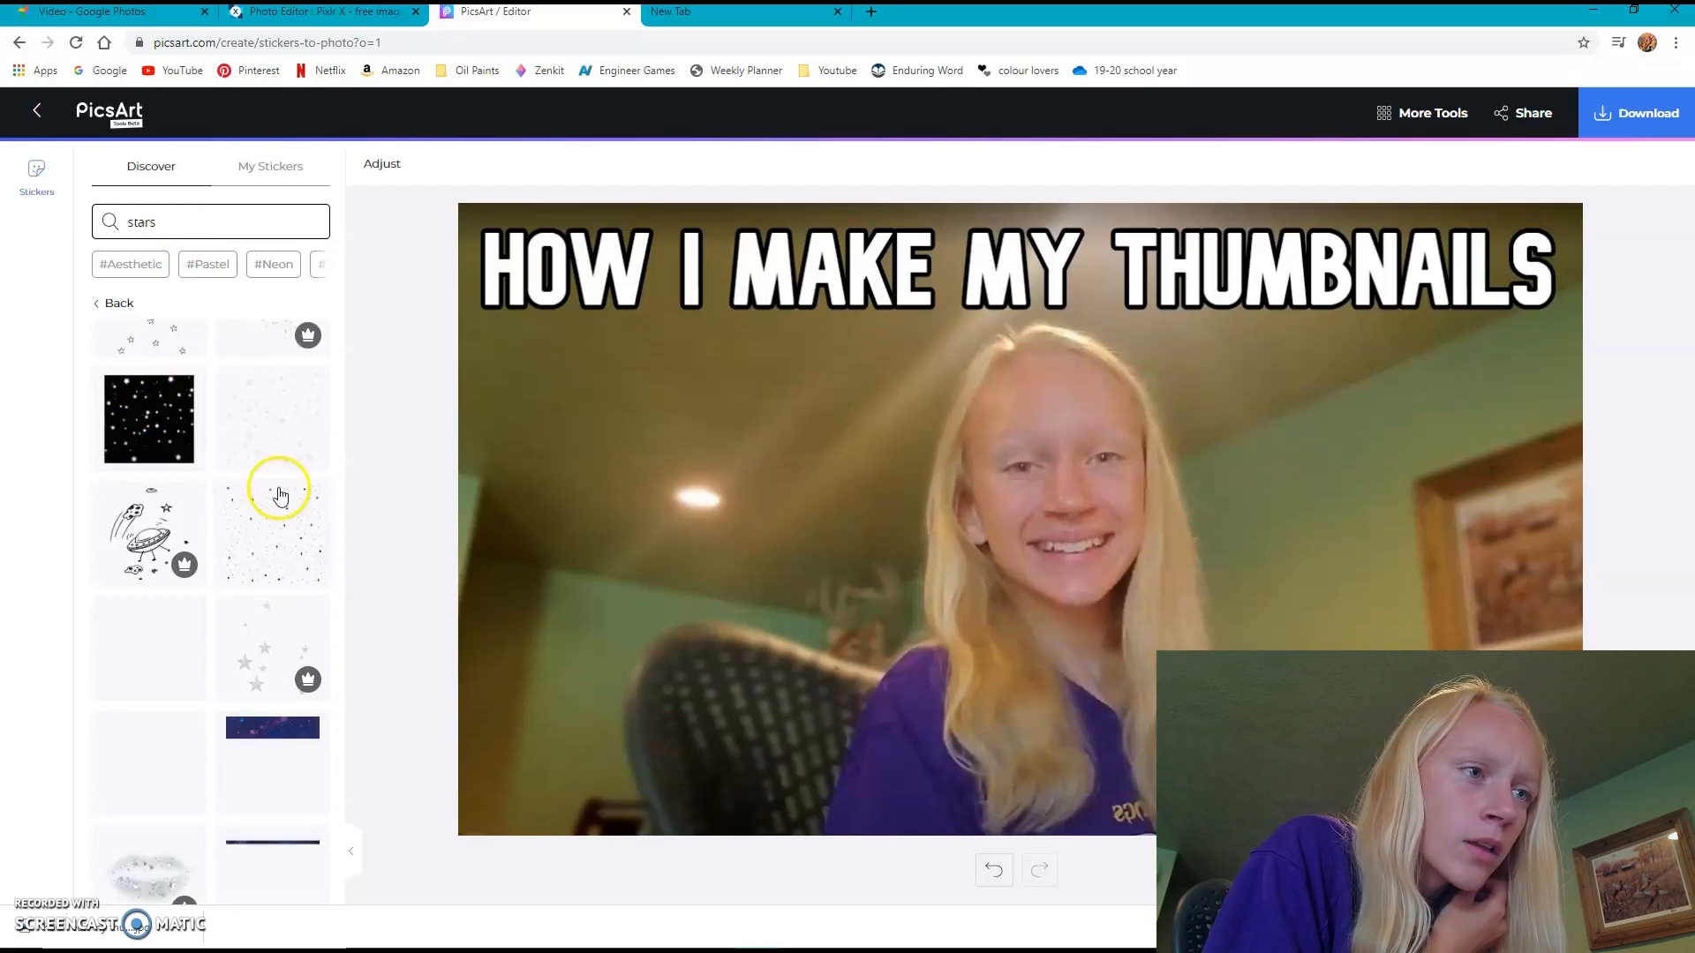
left_click(280, 458)
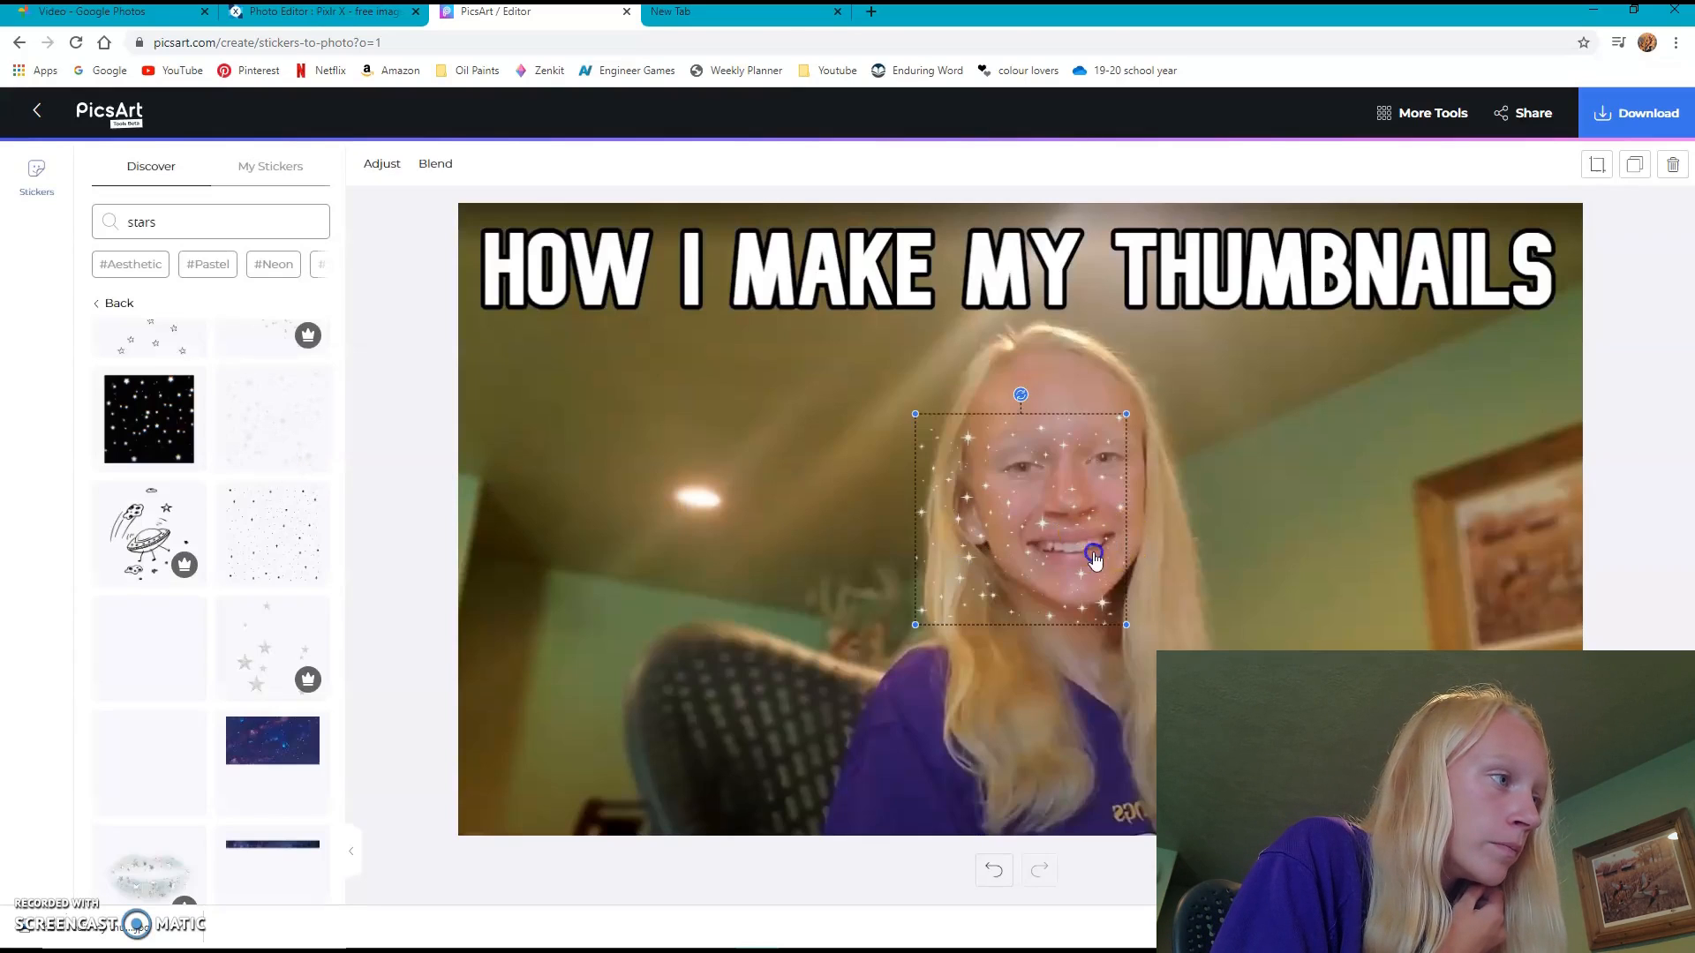
left_click_drag(1108, 535, 1360, 661)
left_click_drag(1432, 746, 1437, 638)
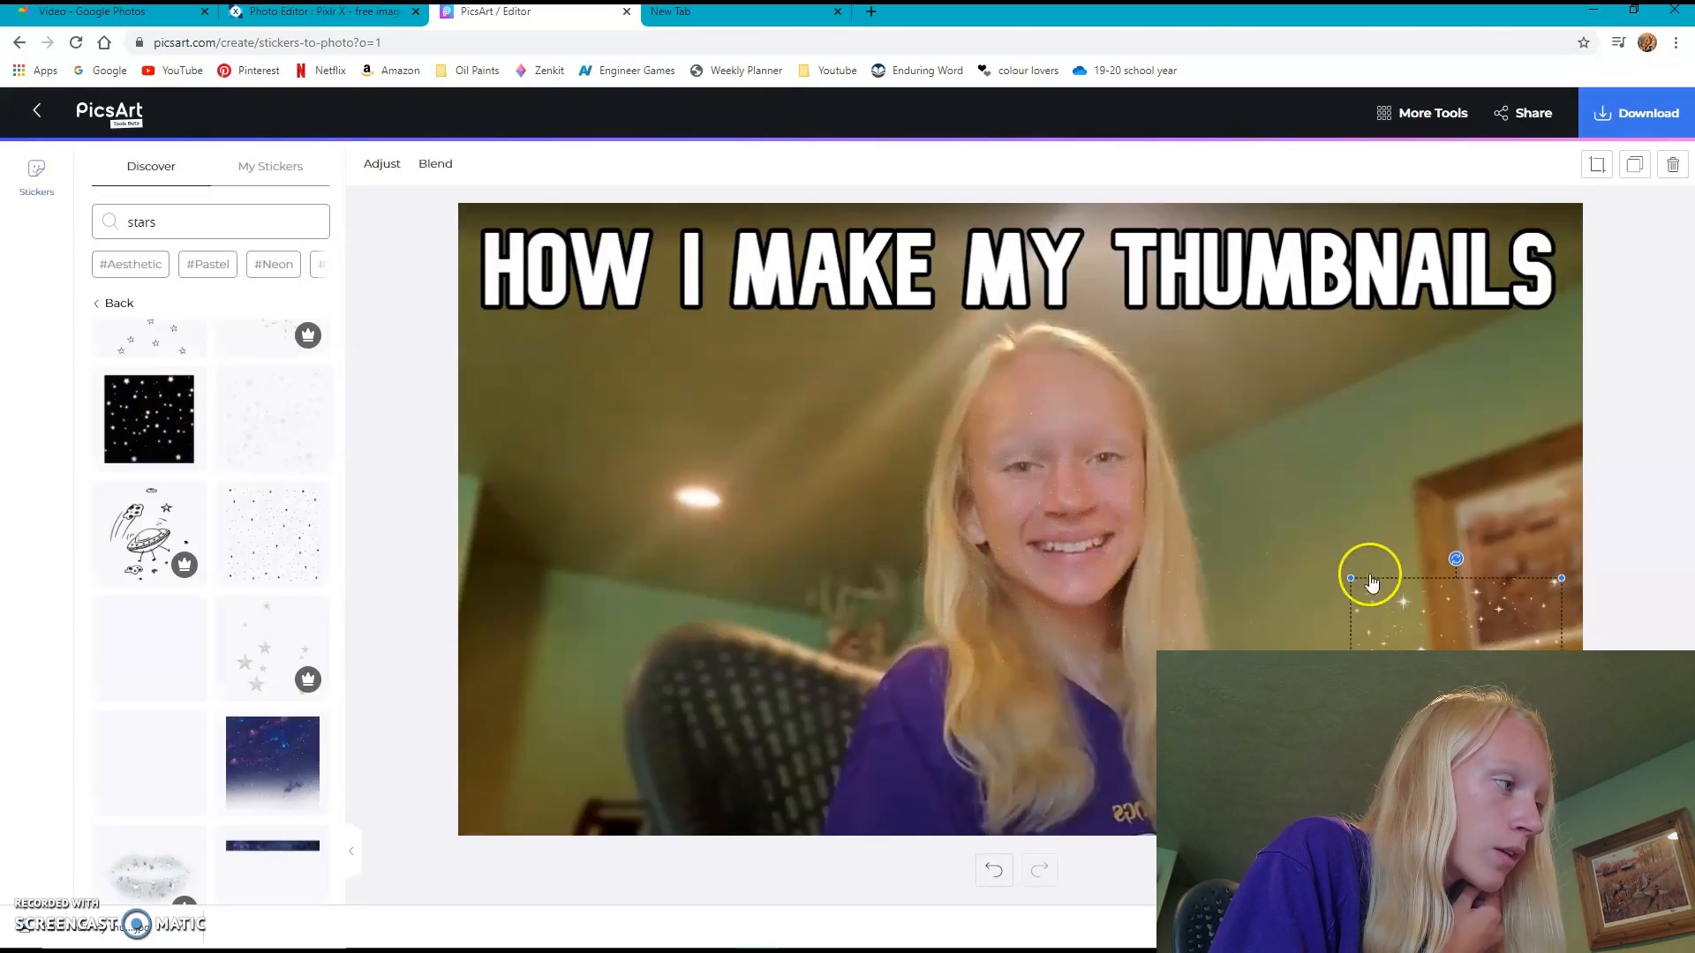
- Enlarge the white sparkle sticker, rotate it diagonally and fit it into the photo's lower right corner
left_click_drag(1350, 578, 1408, 591)
left_click_drag(1483, 750, 1399, 755)
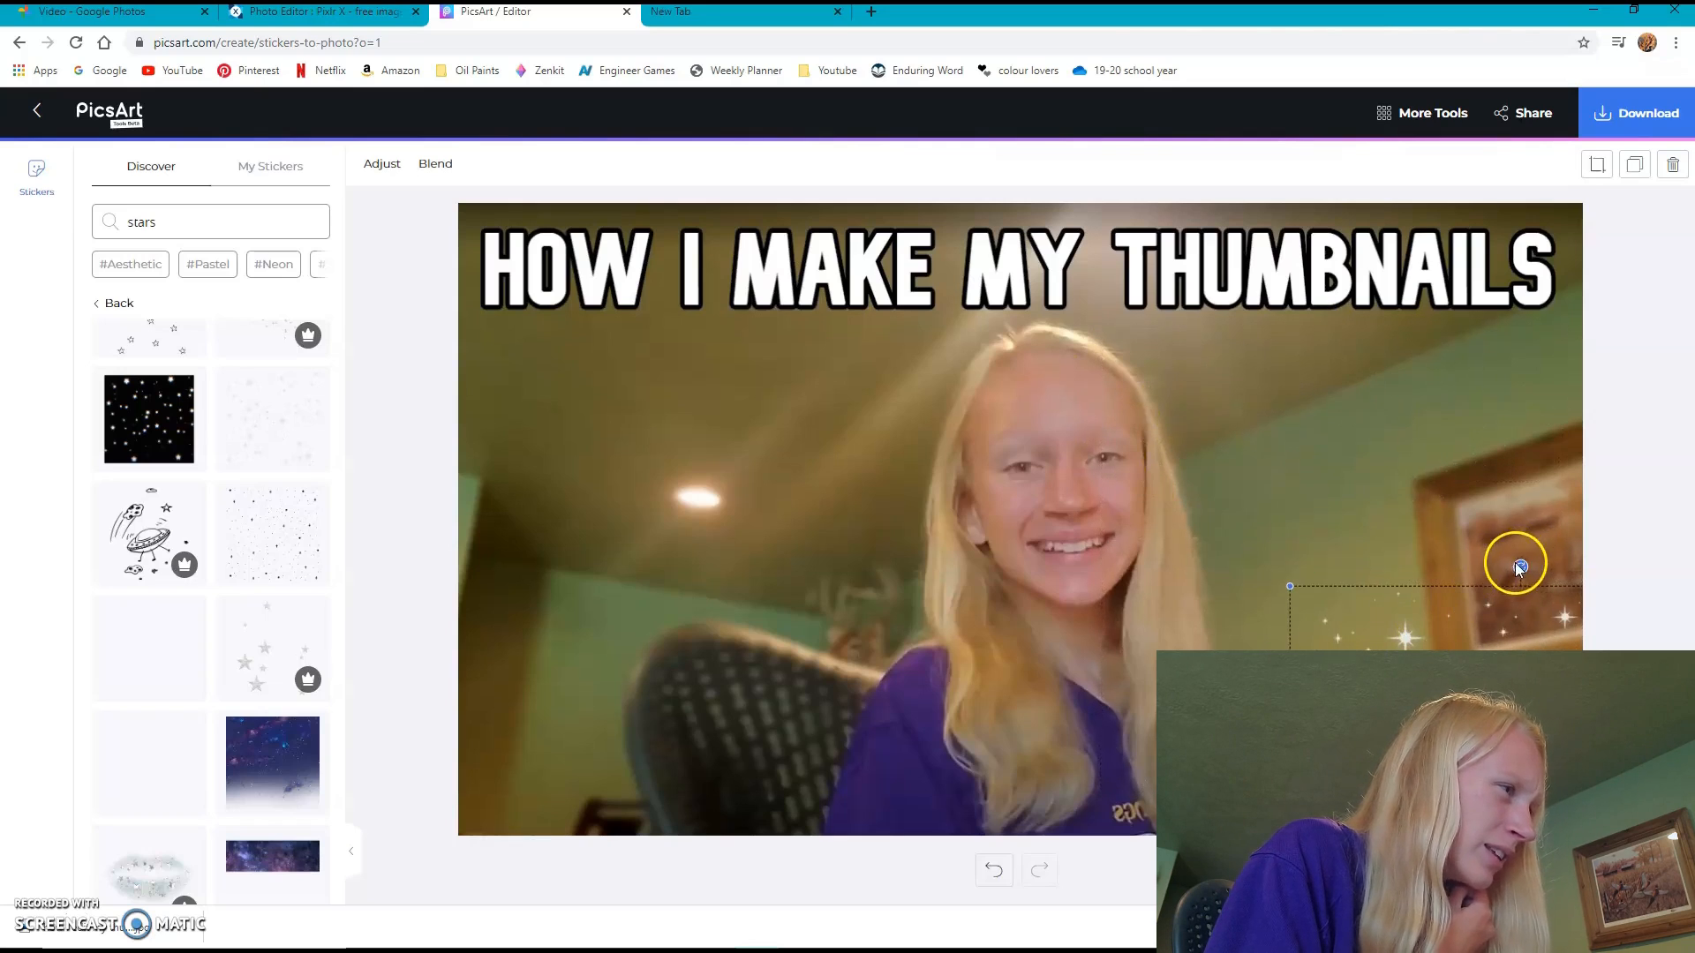
left_click_drag(1519, 566, 1342, 640)
left_click_drag(1456, 706, 1557, 722)
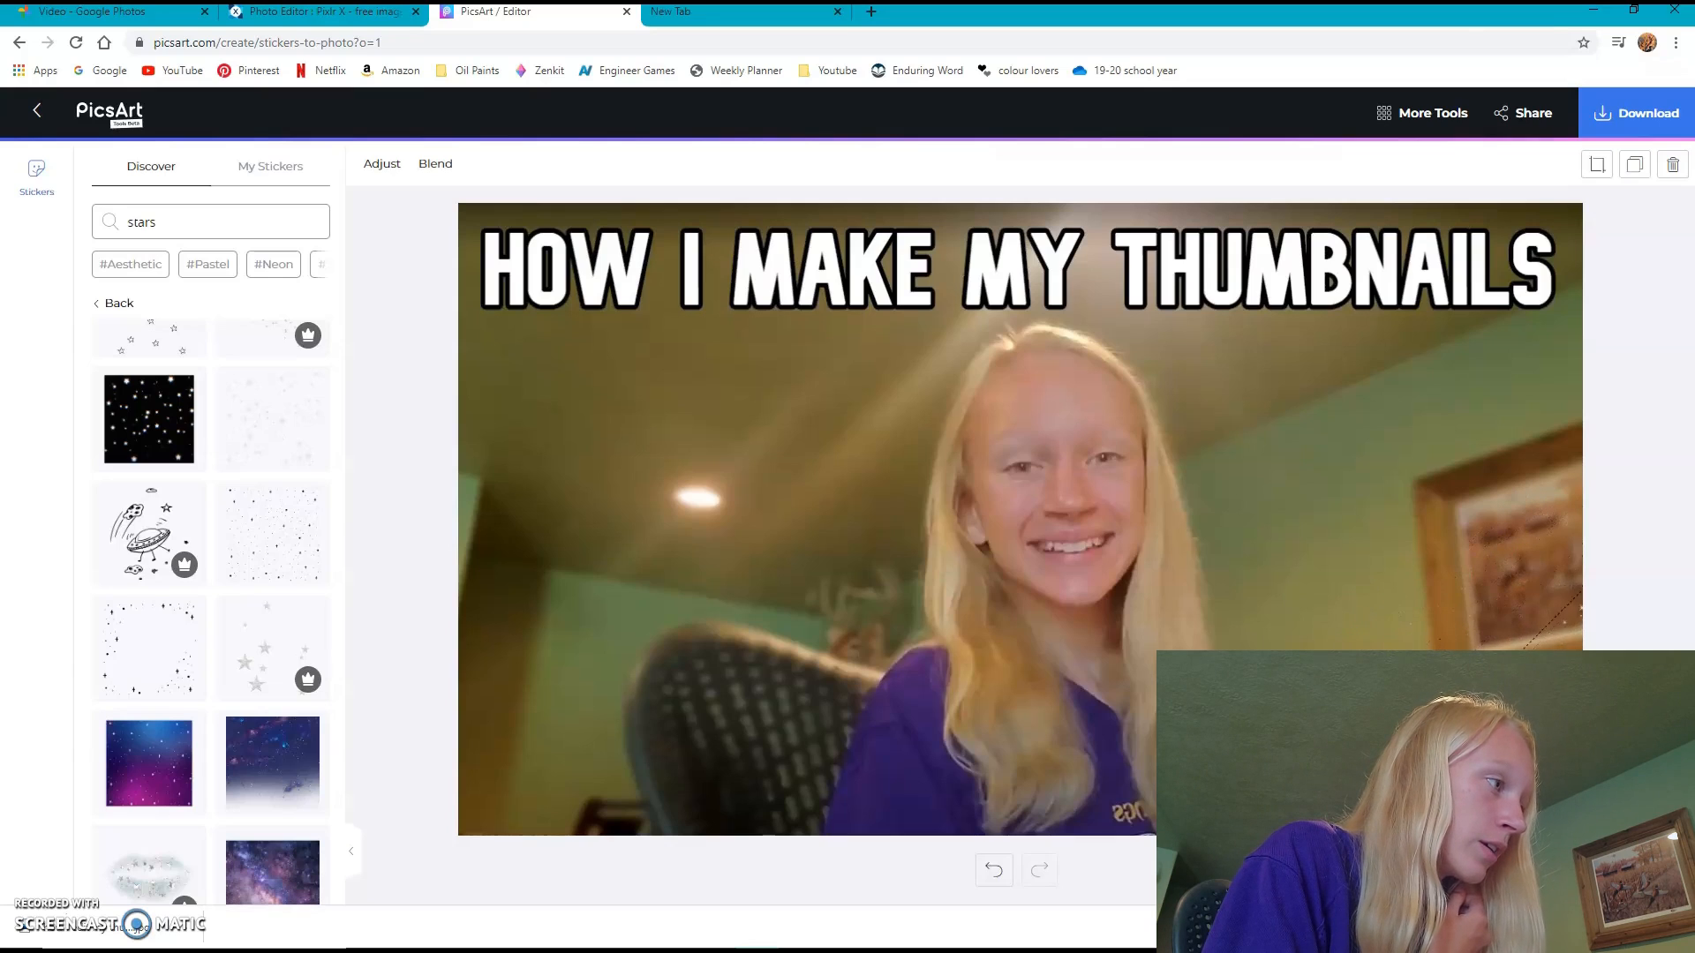
left_click(1619, 483)
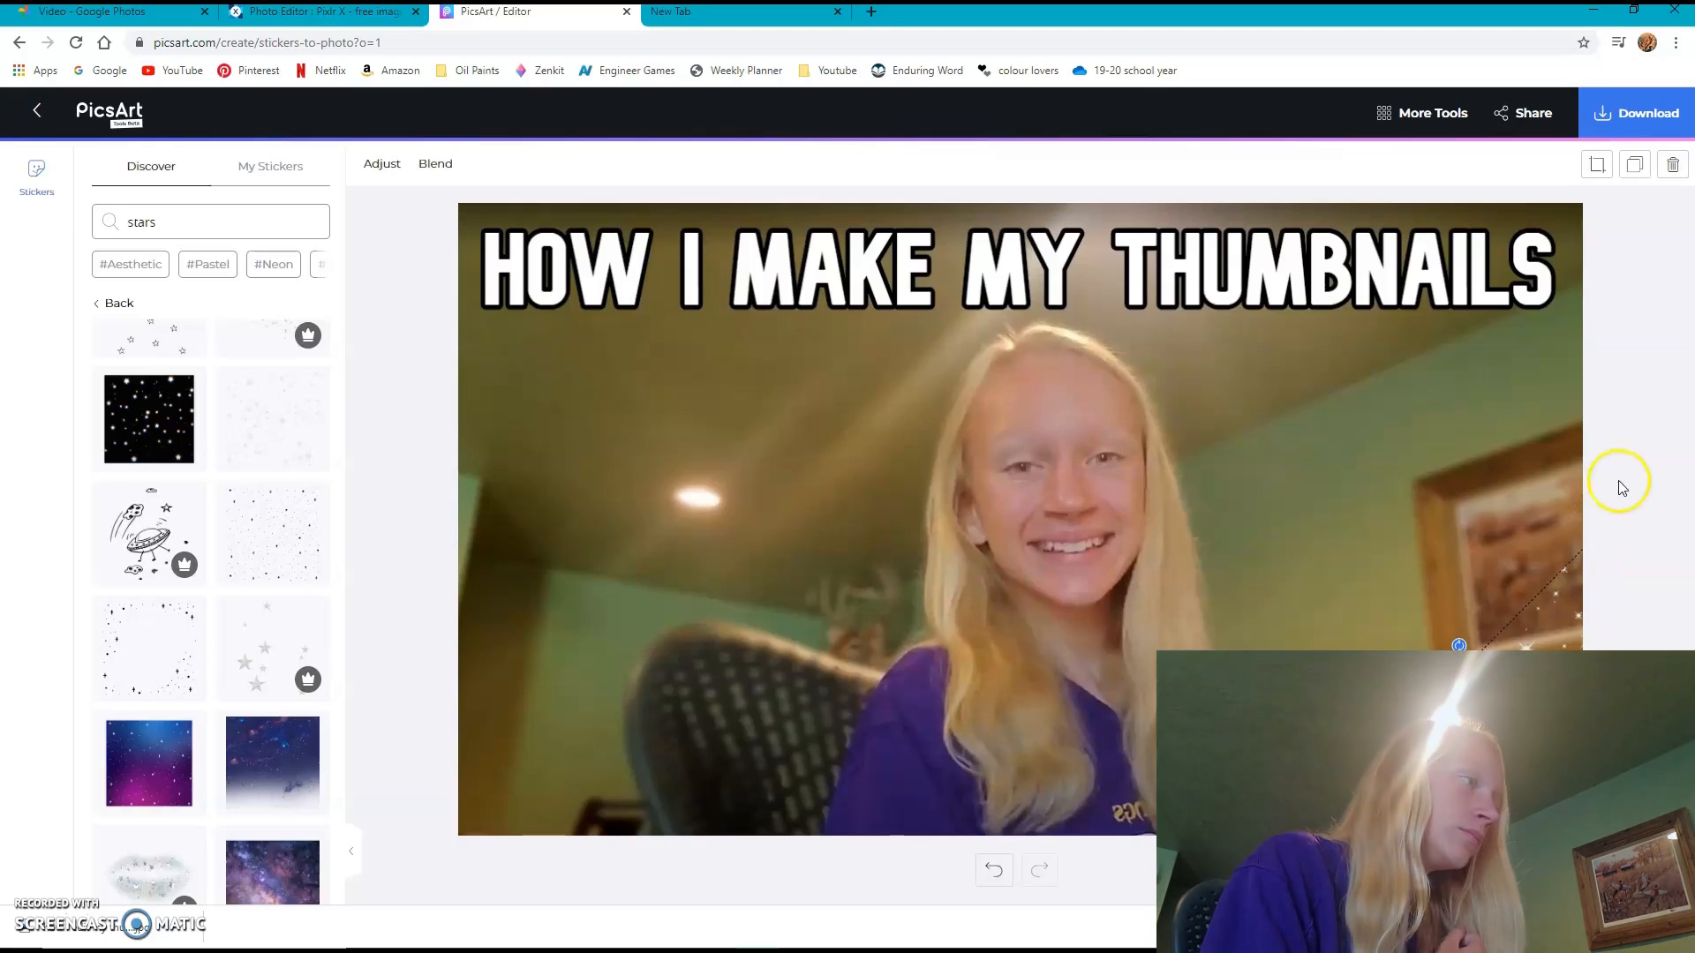
left_click(1554, 609)
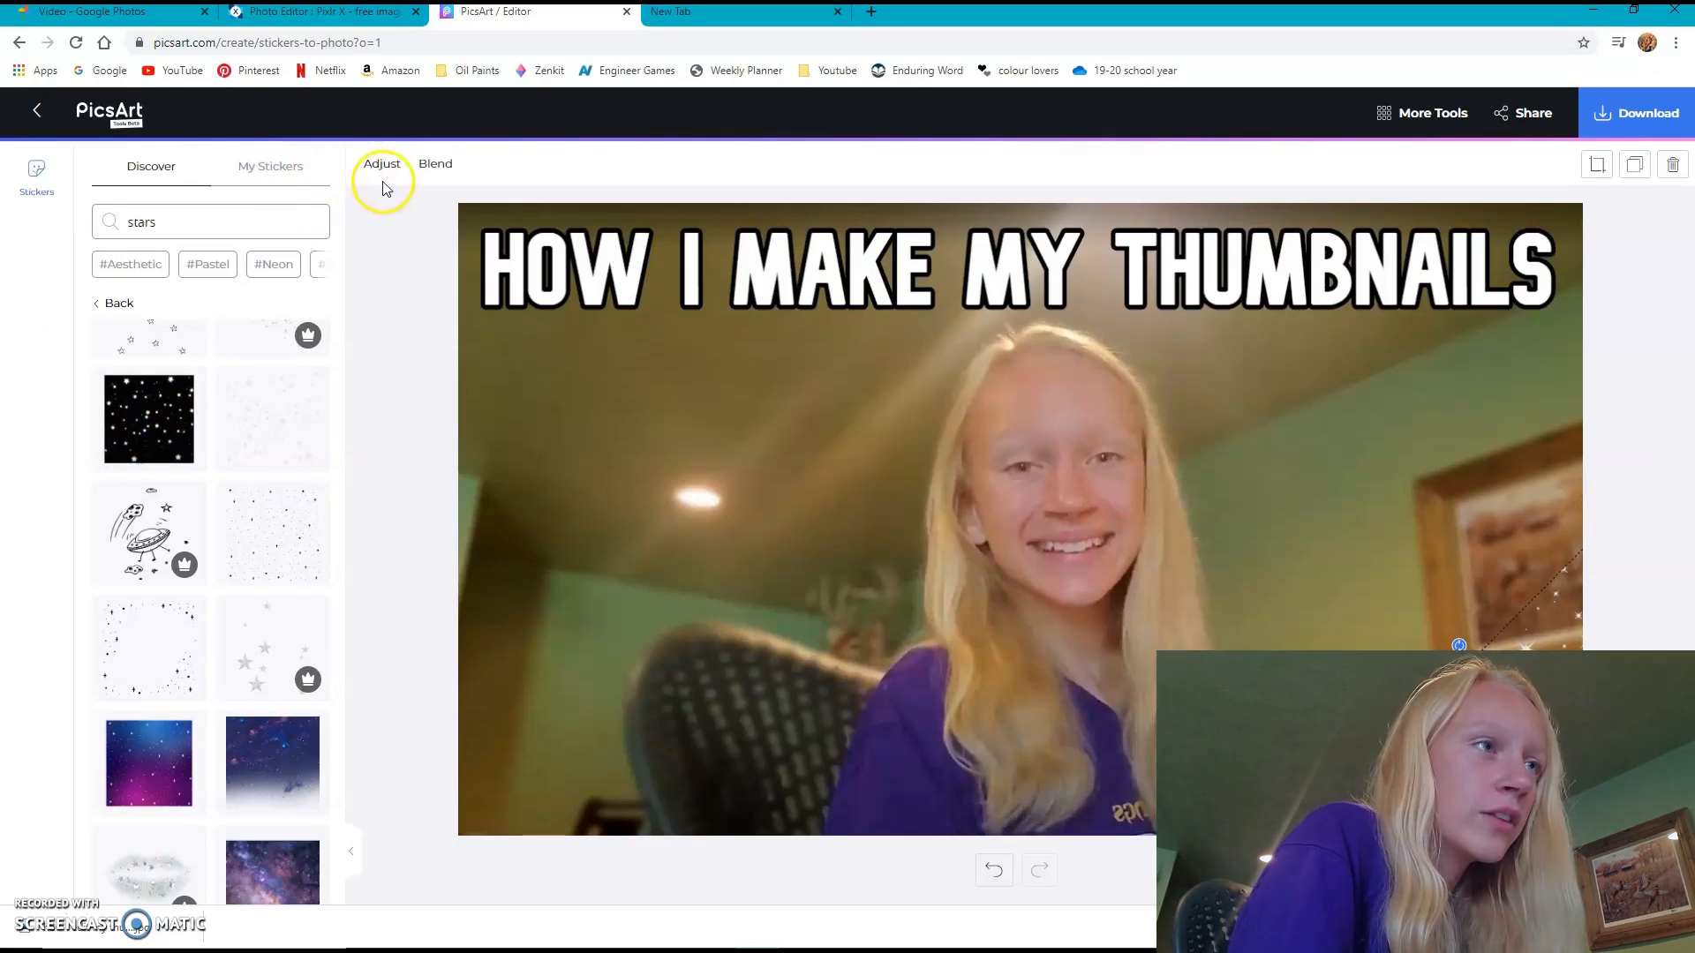
- Set the sparkle sticker's blend mode to Overlay and place a diagonal copy of it in the photo's lower left corner
left_click(435, 165)
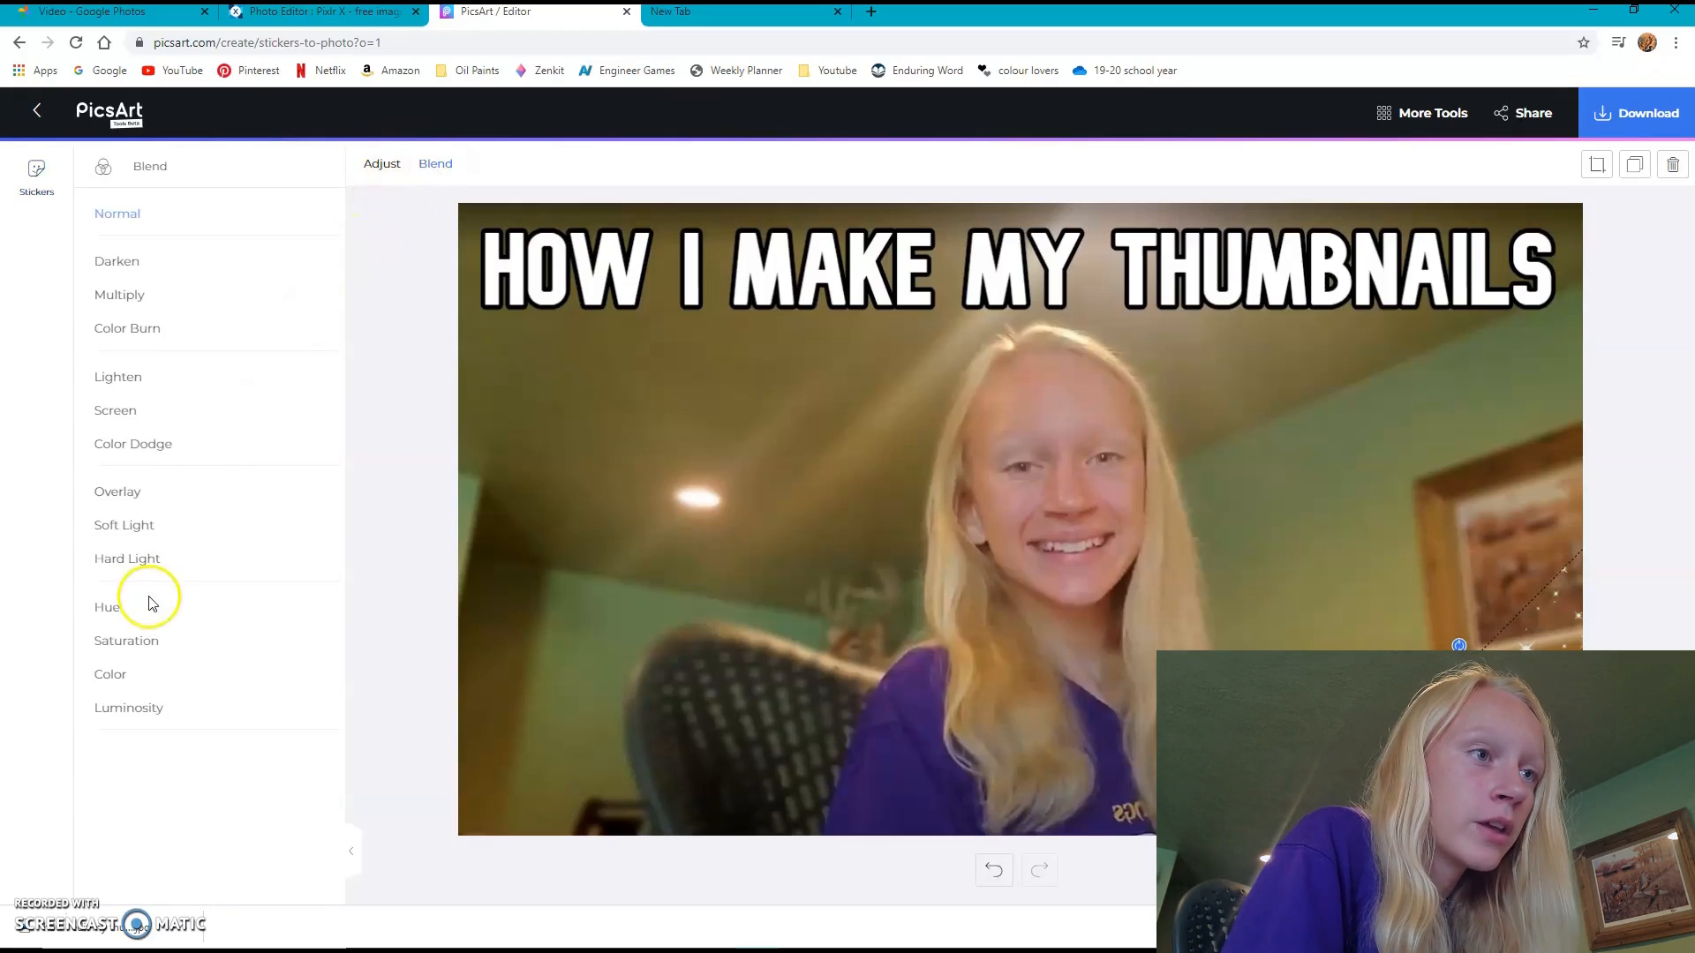
left_click(136, 495)
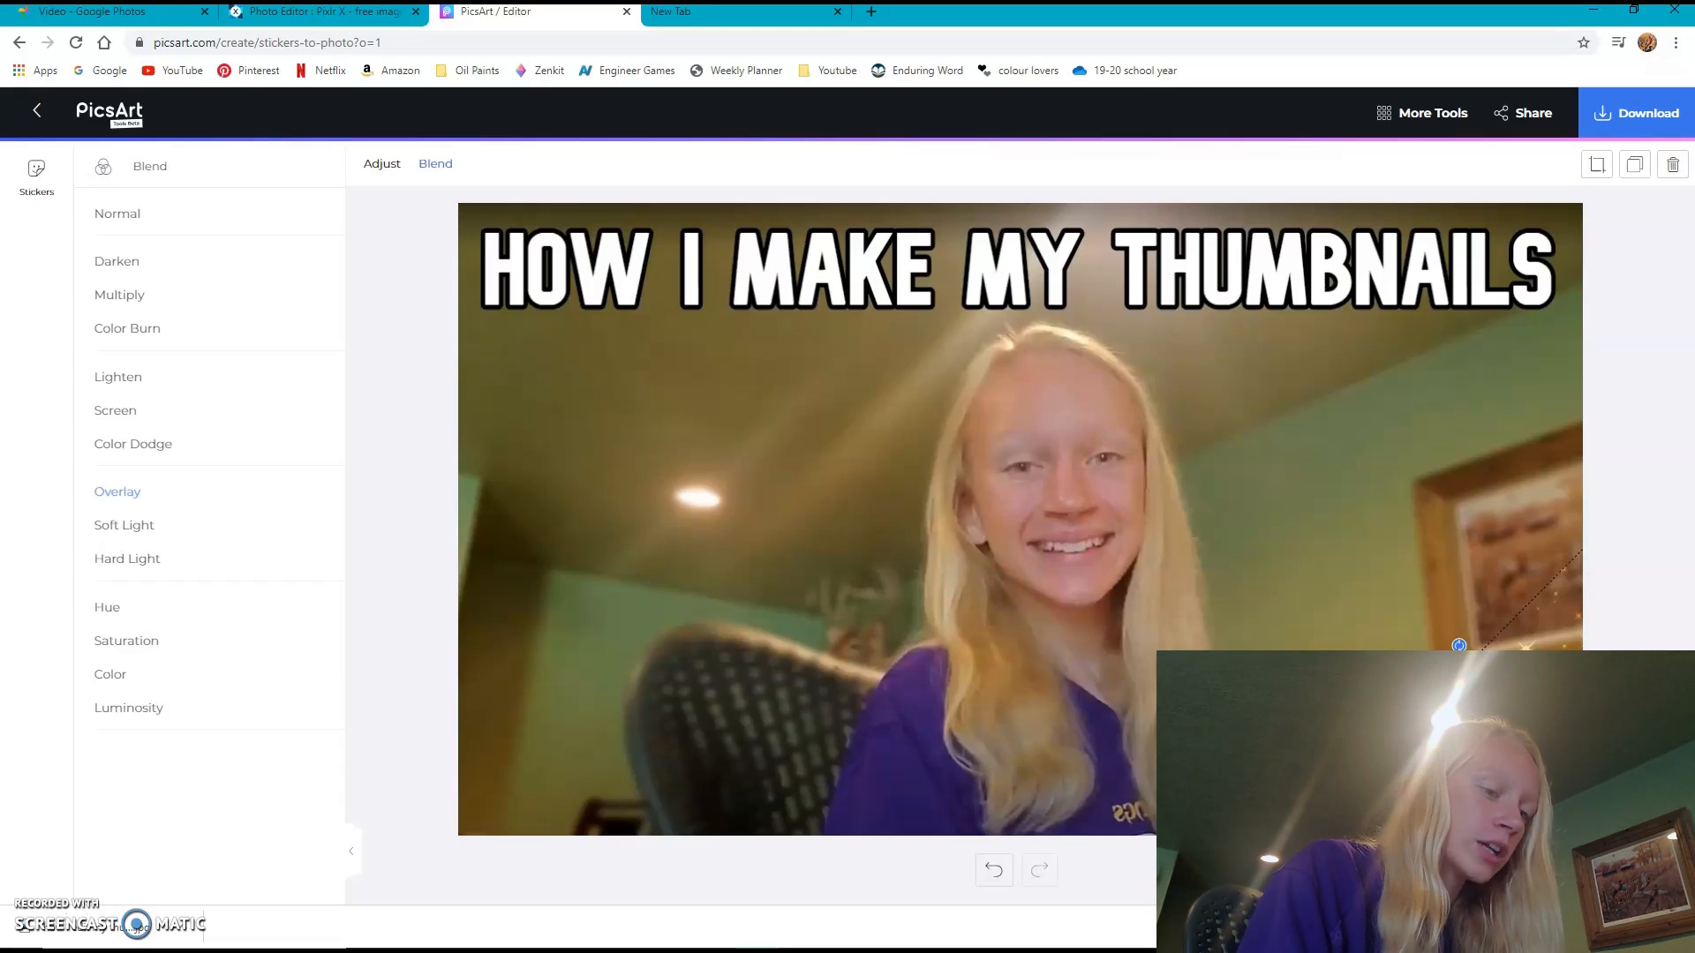
left_click_drag(1530, 783, 362, 809)
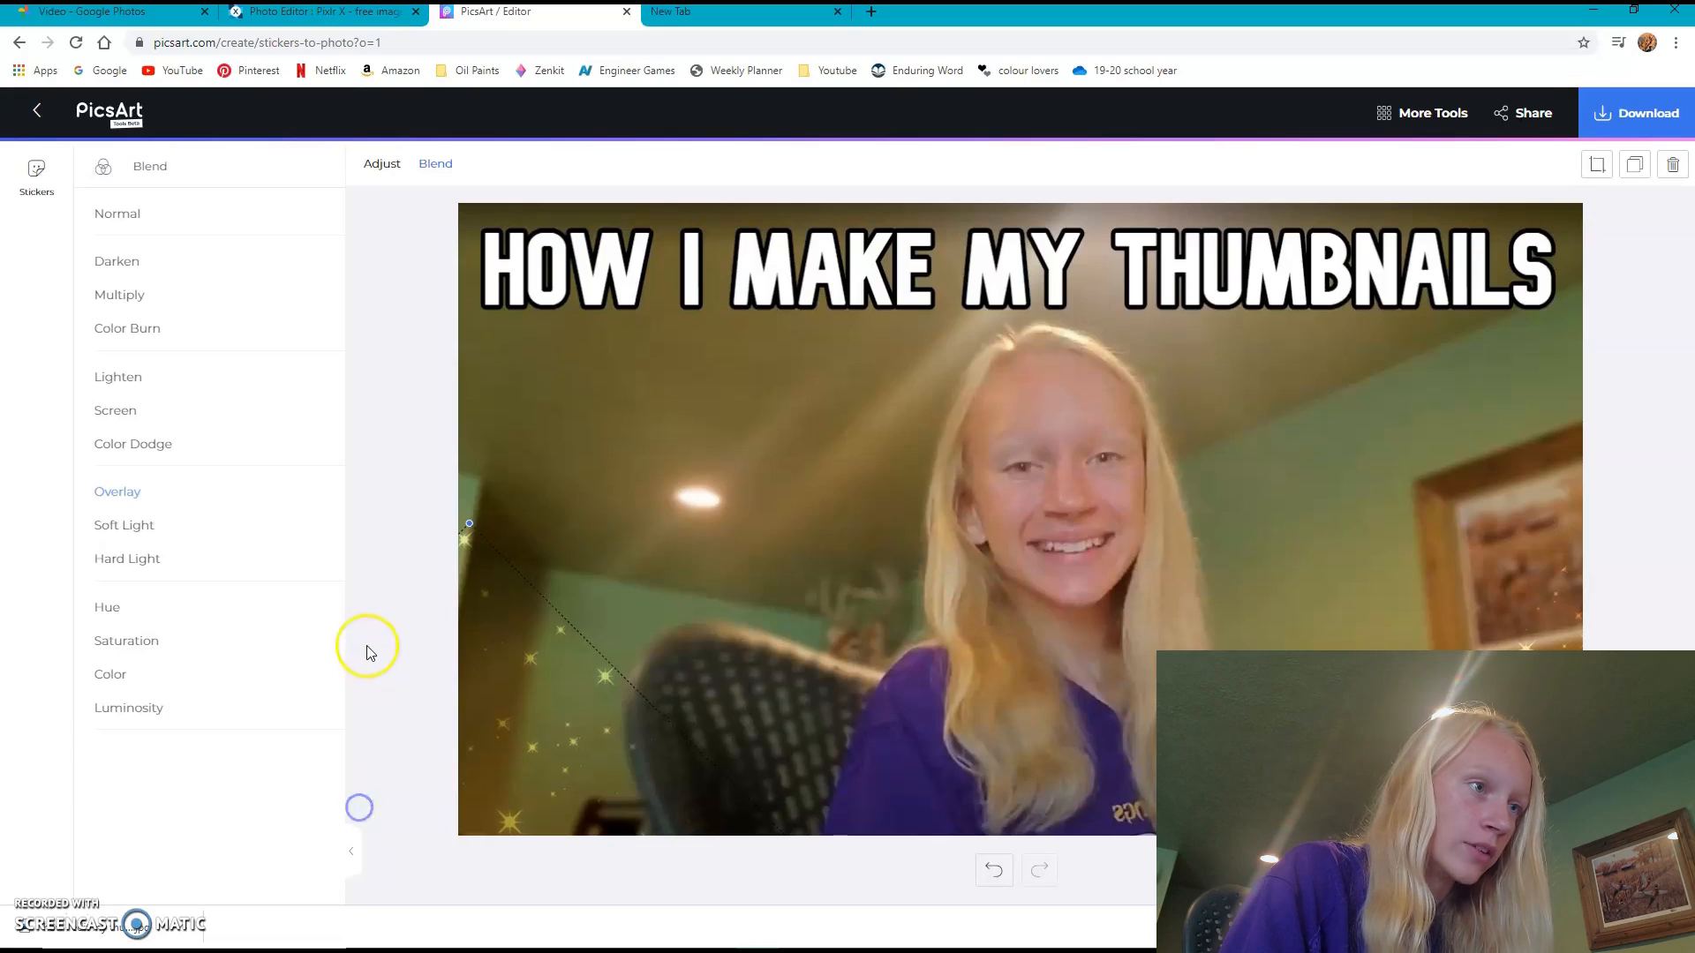
left_click(403, 643)
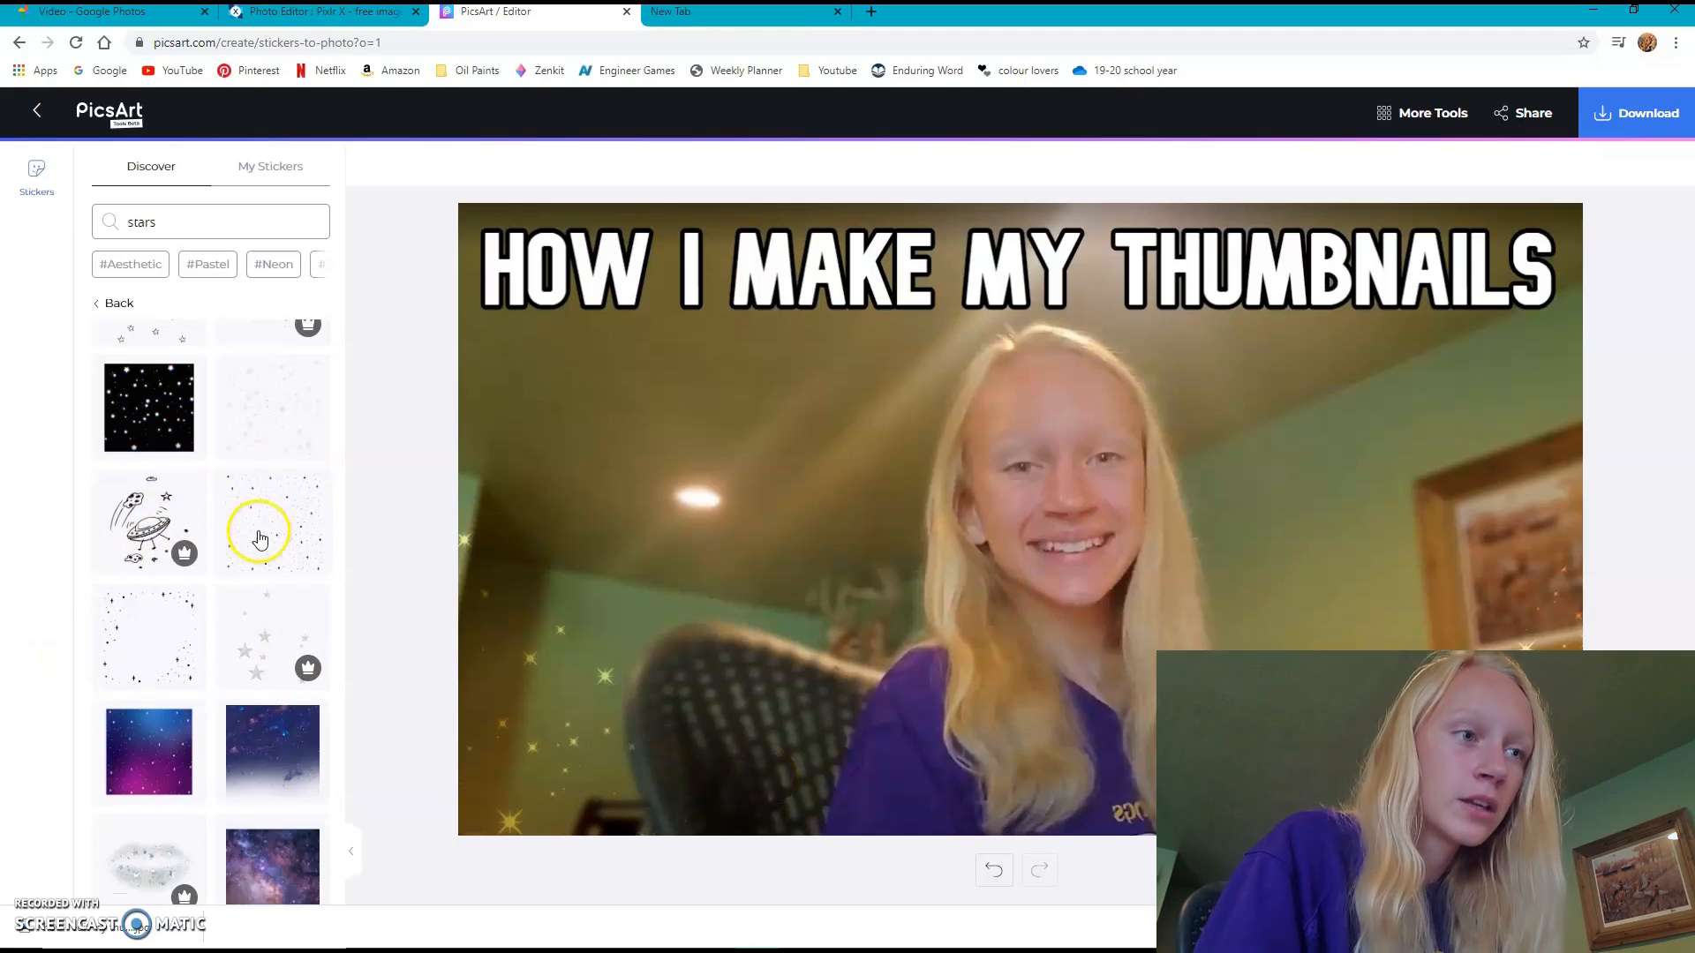
scroll(260, 535, "down", 3)
scroll(260, 532, "up", 3)
scroll(261, 537, "down", 5)
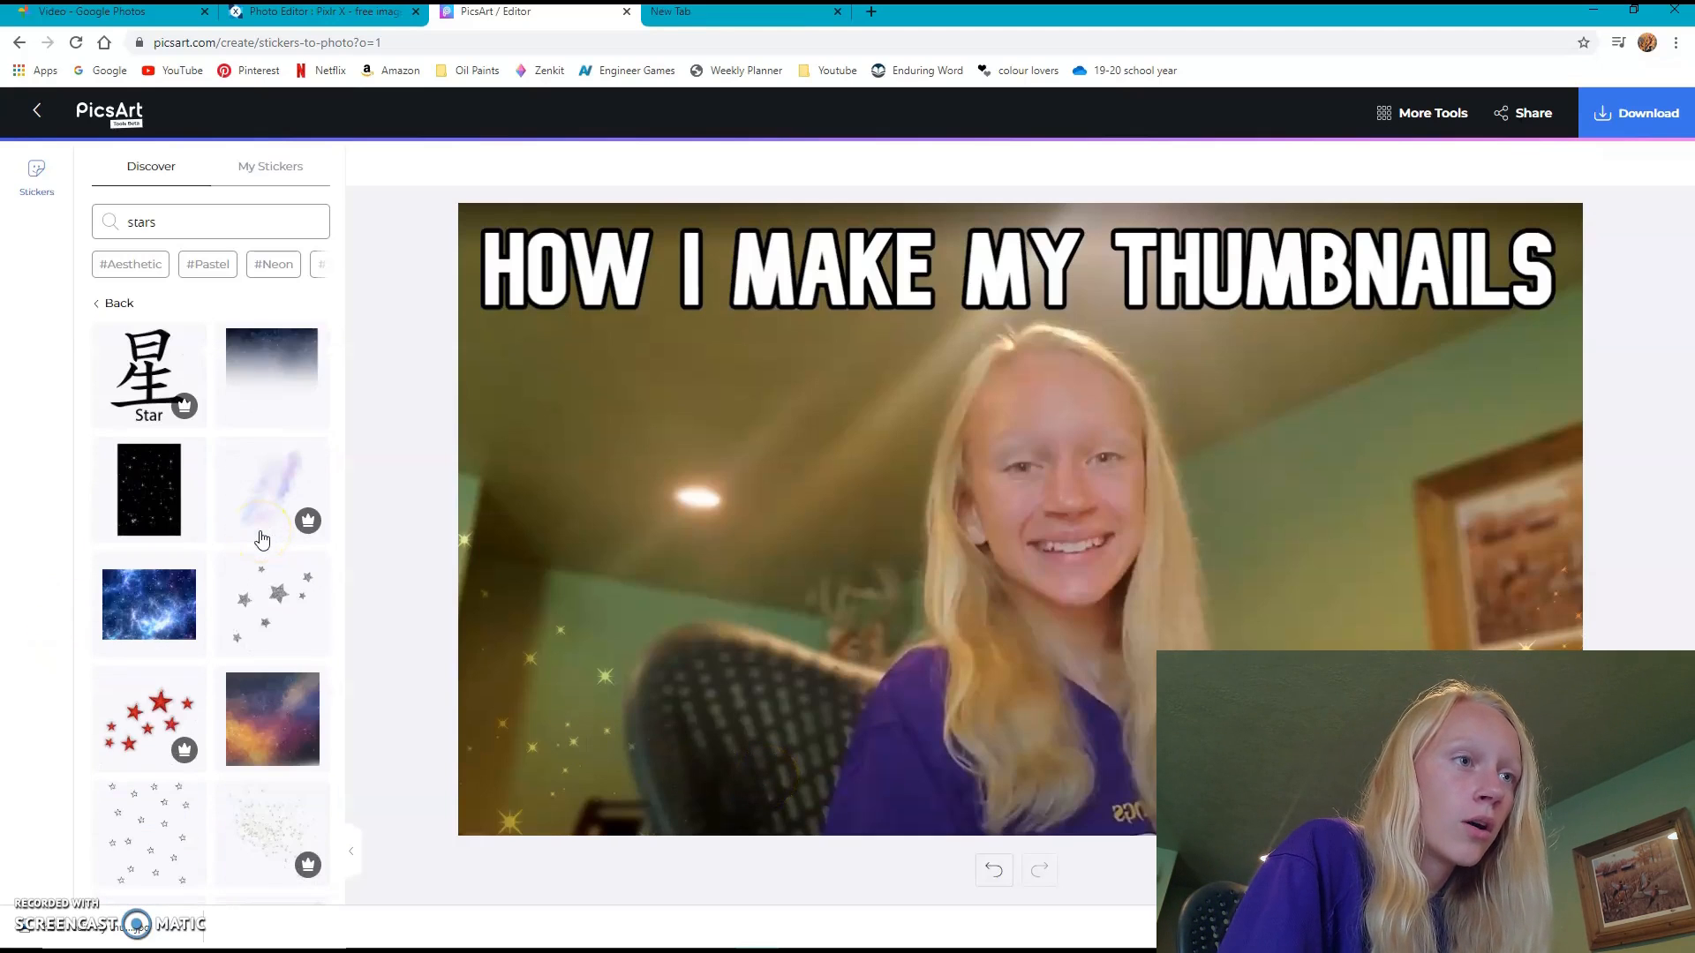
- Open the Pexels site in the spare browser tab, search for "picsart" and look through the results
left_click(757, 15)
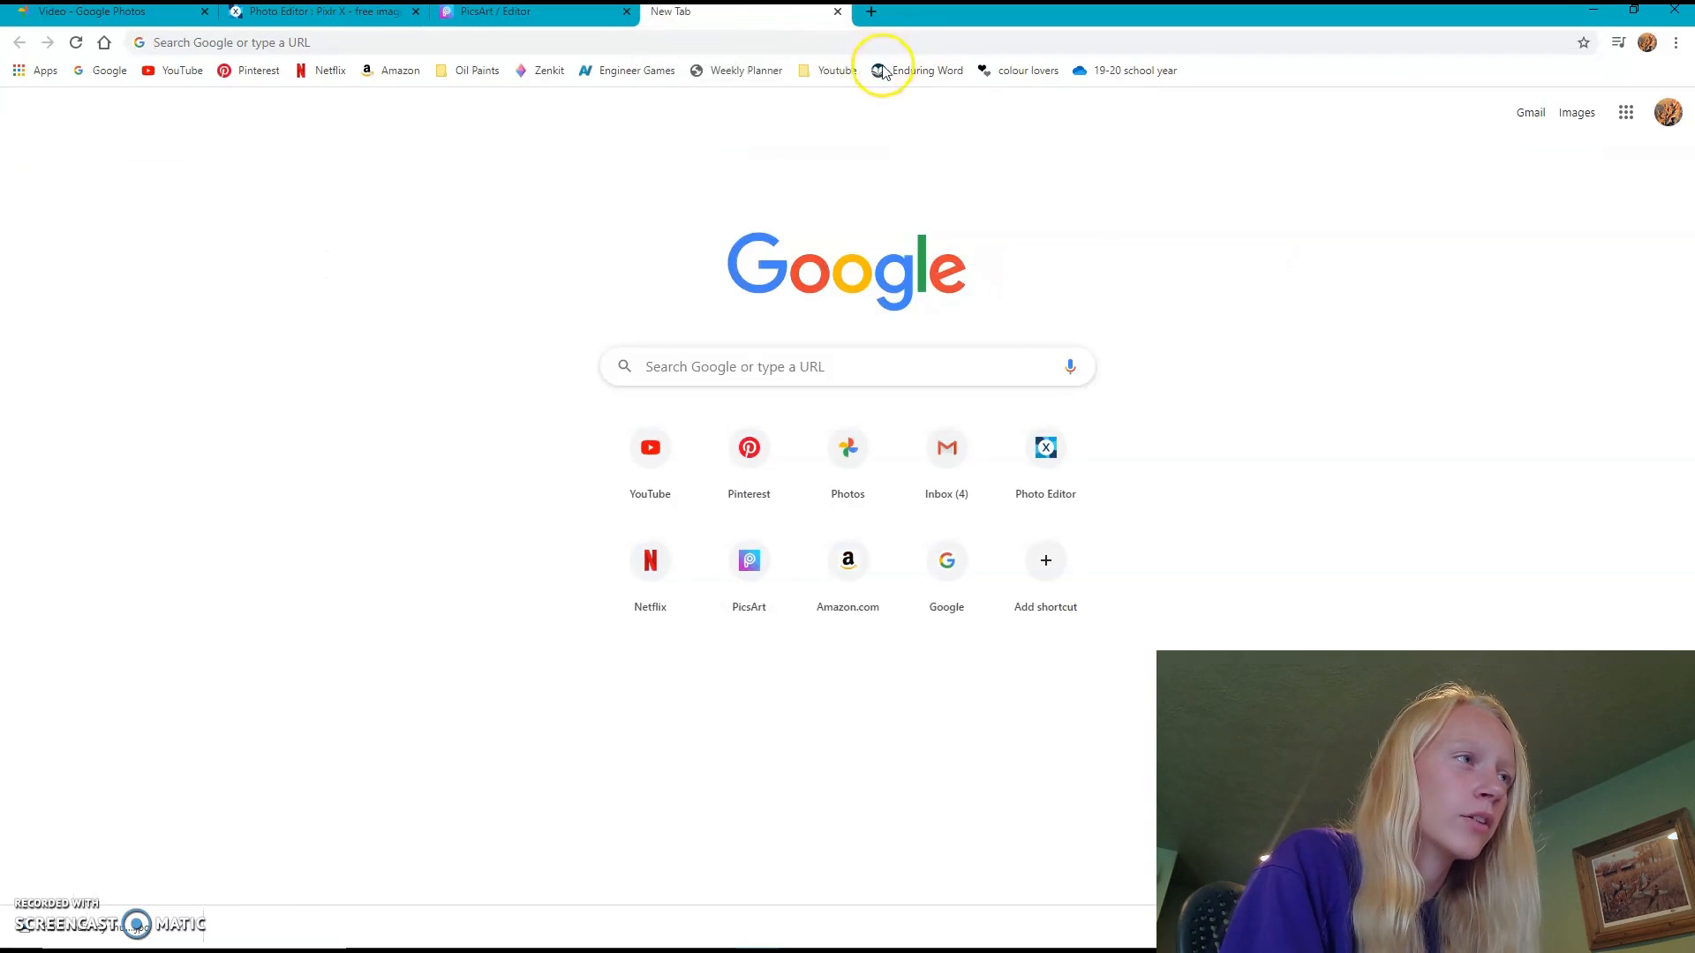
left_click(836, 71)
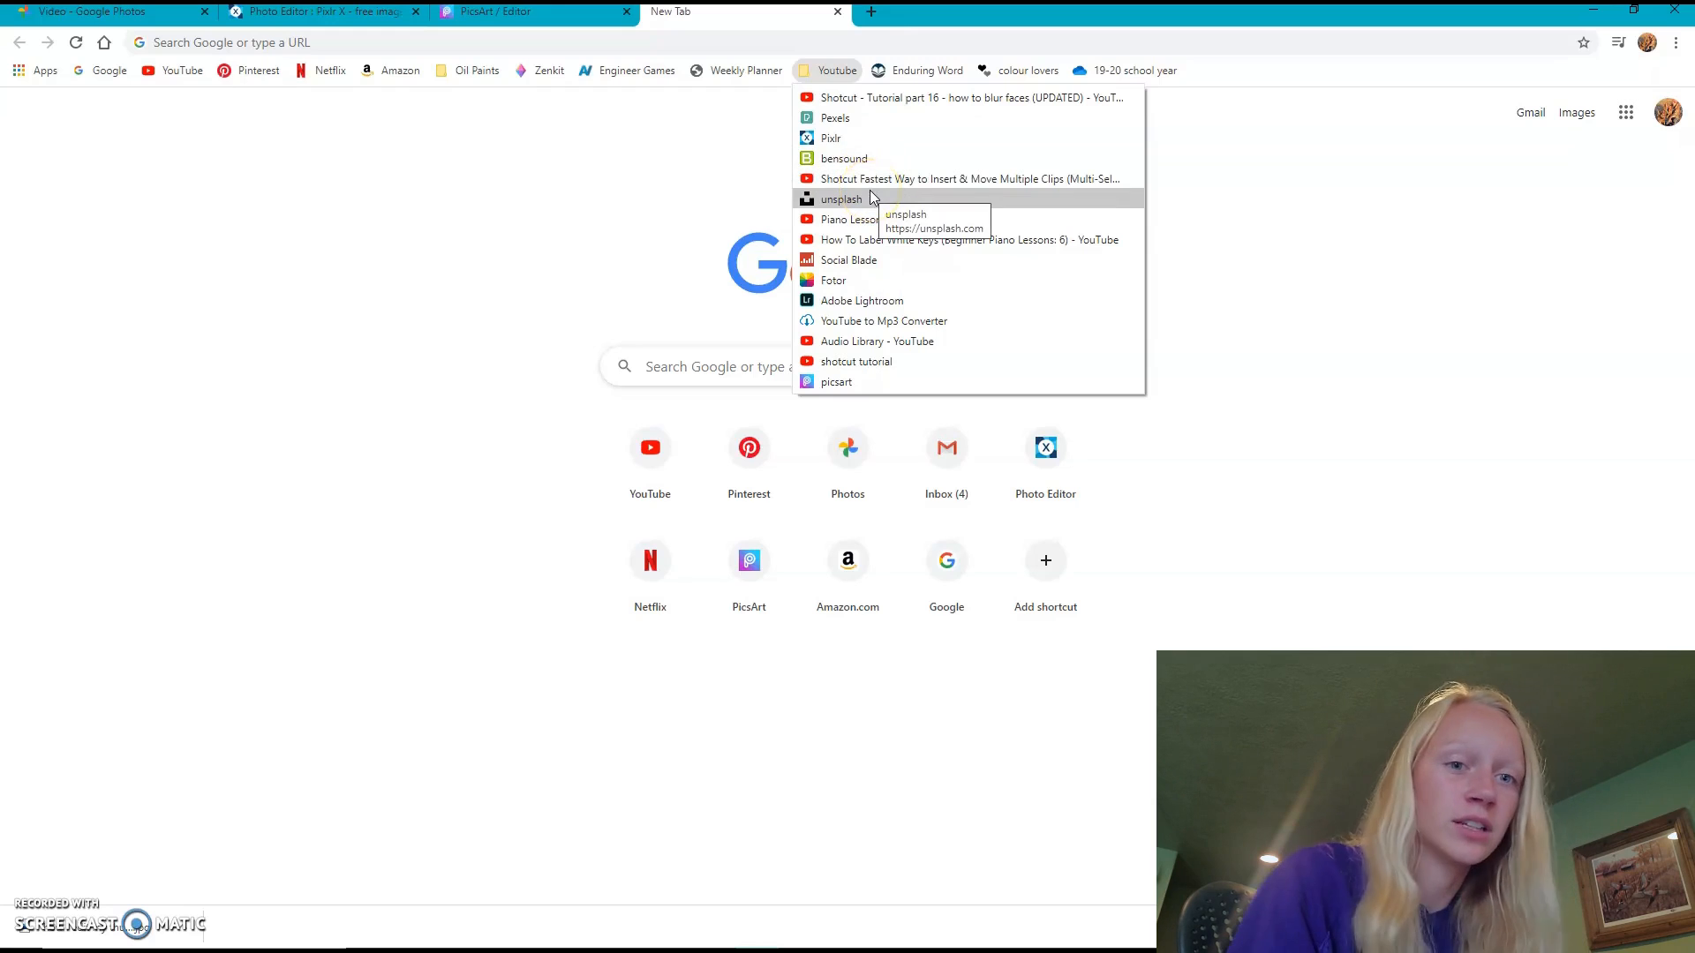
left_click(855, 119)
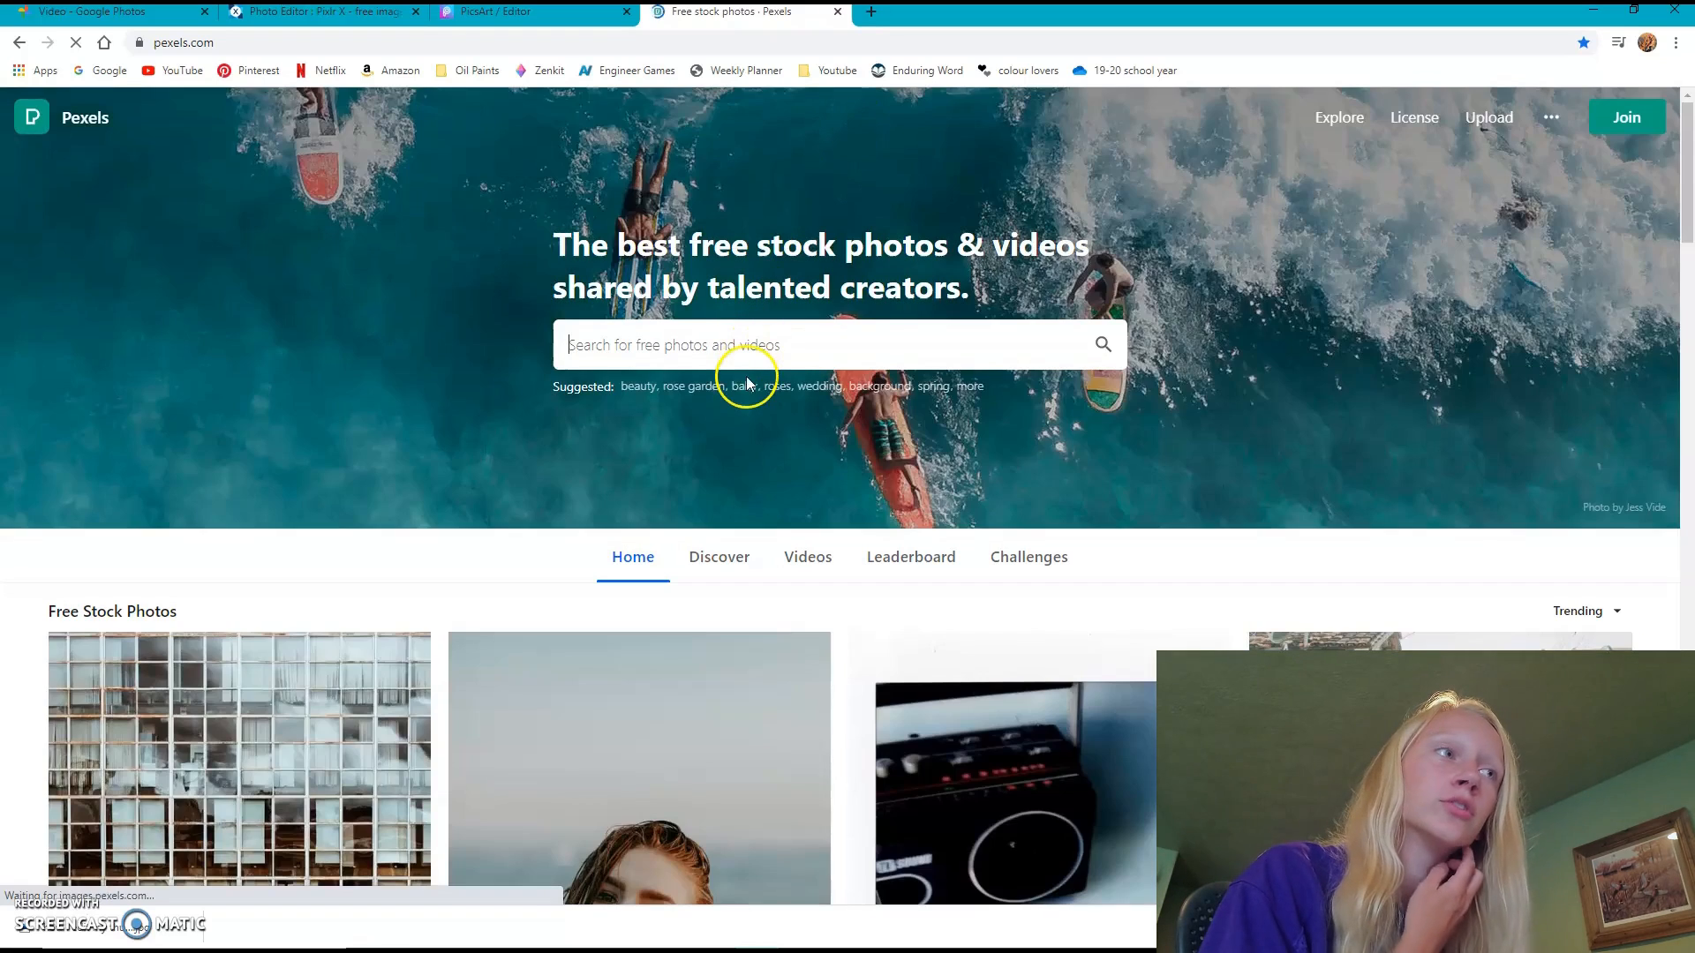
left_click(723, 344)
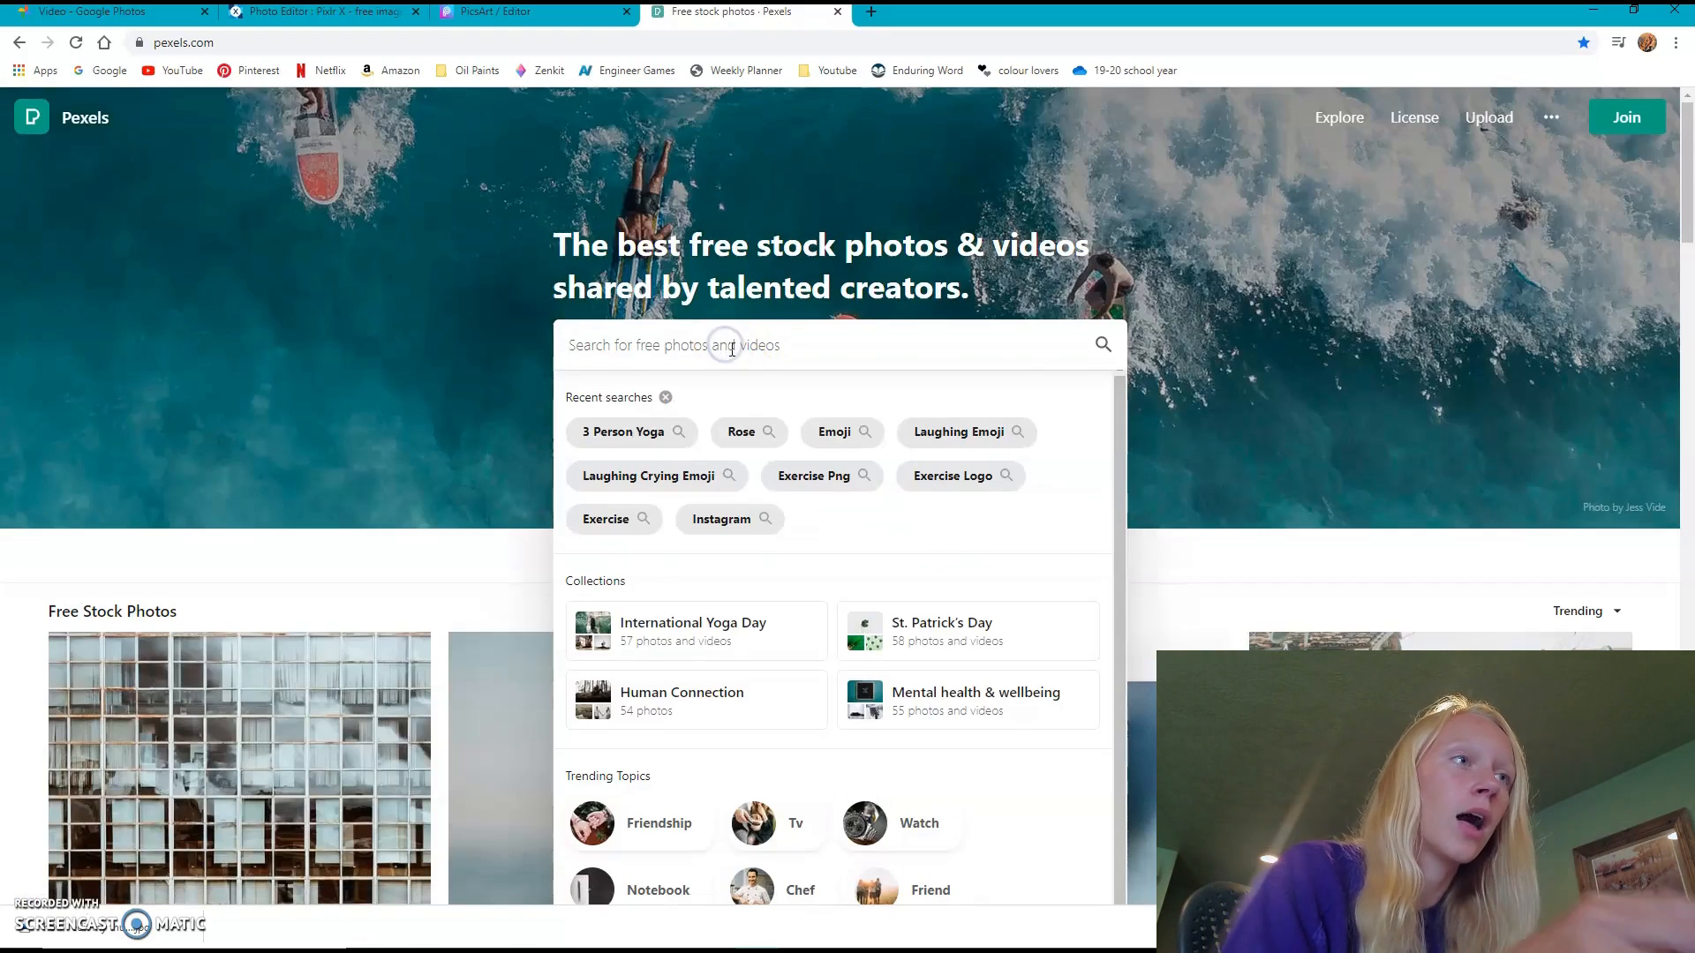
type("picsa")
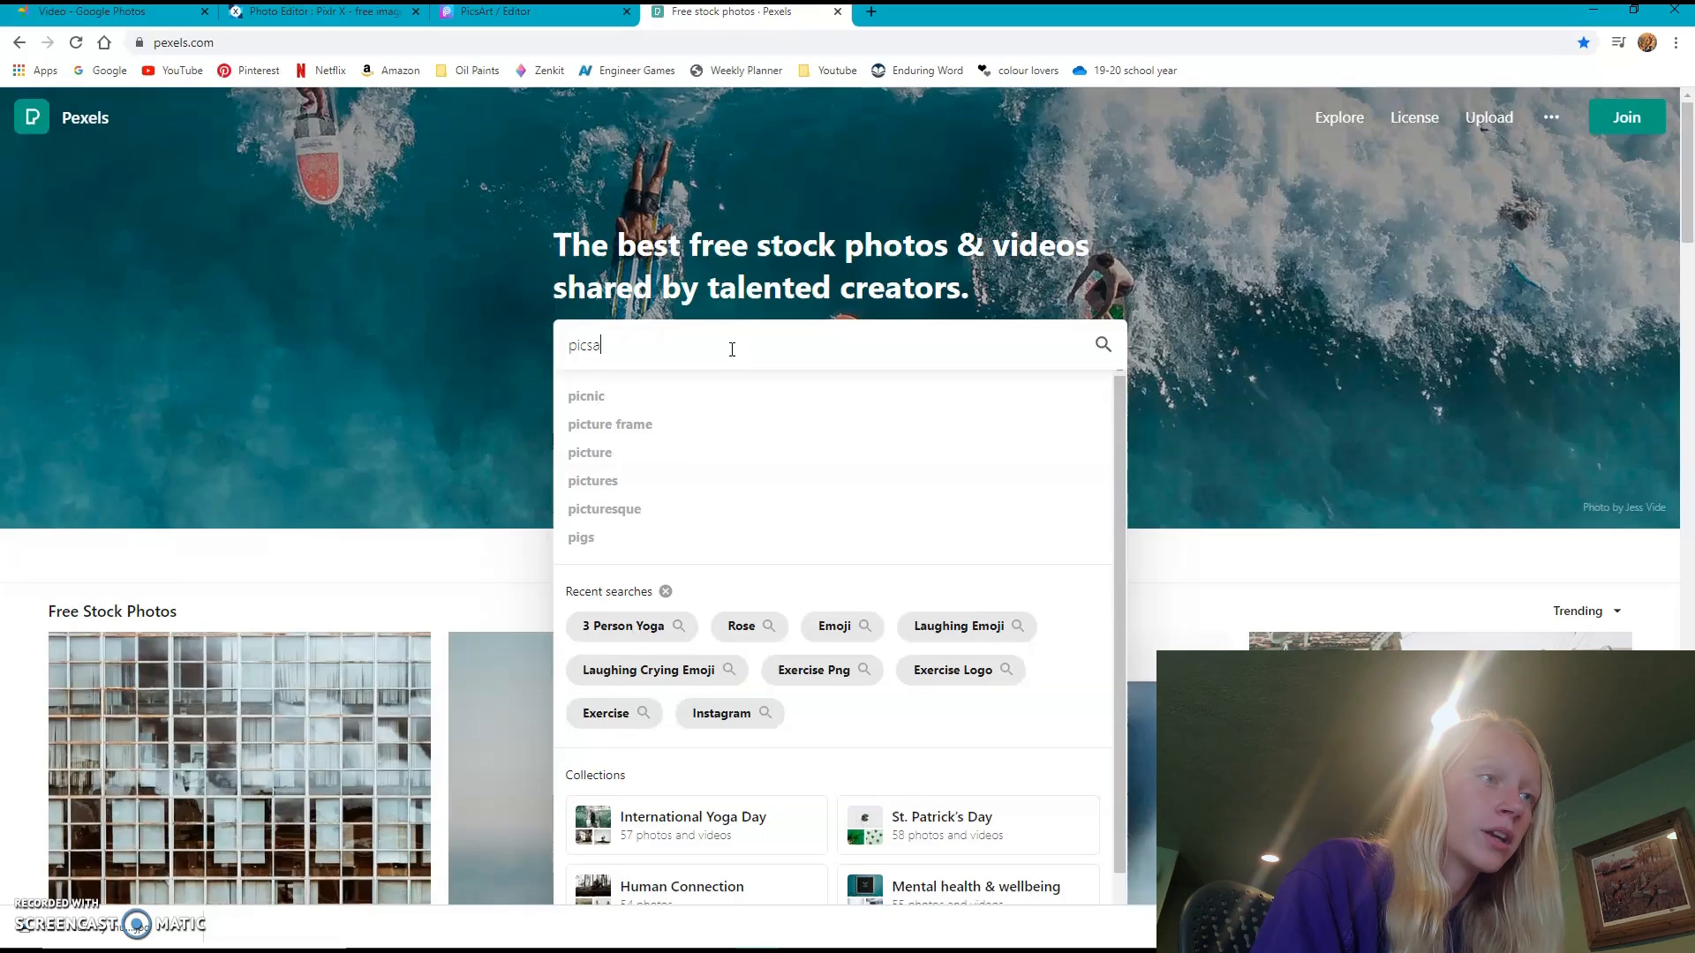
type("rt")
key("Return")
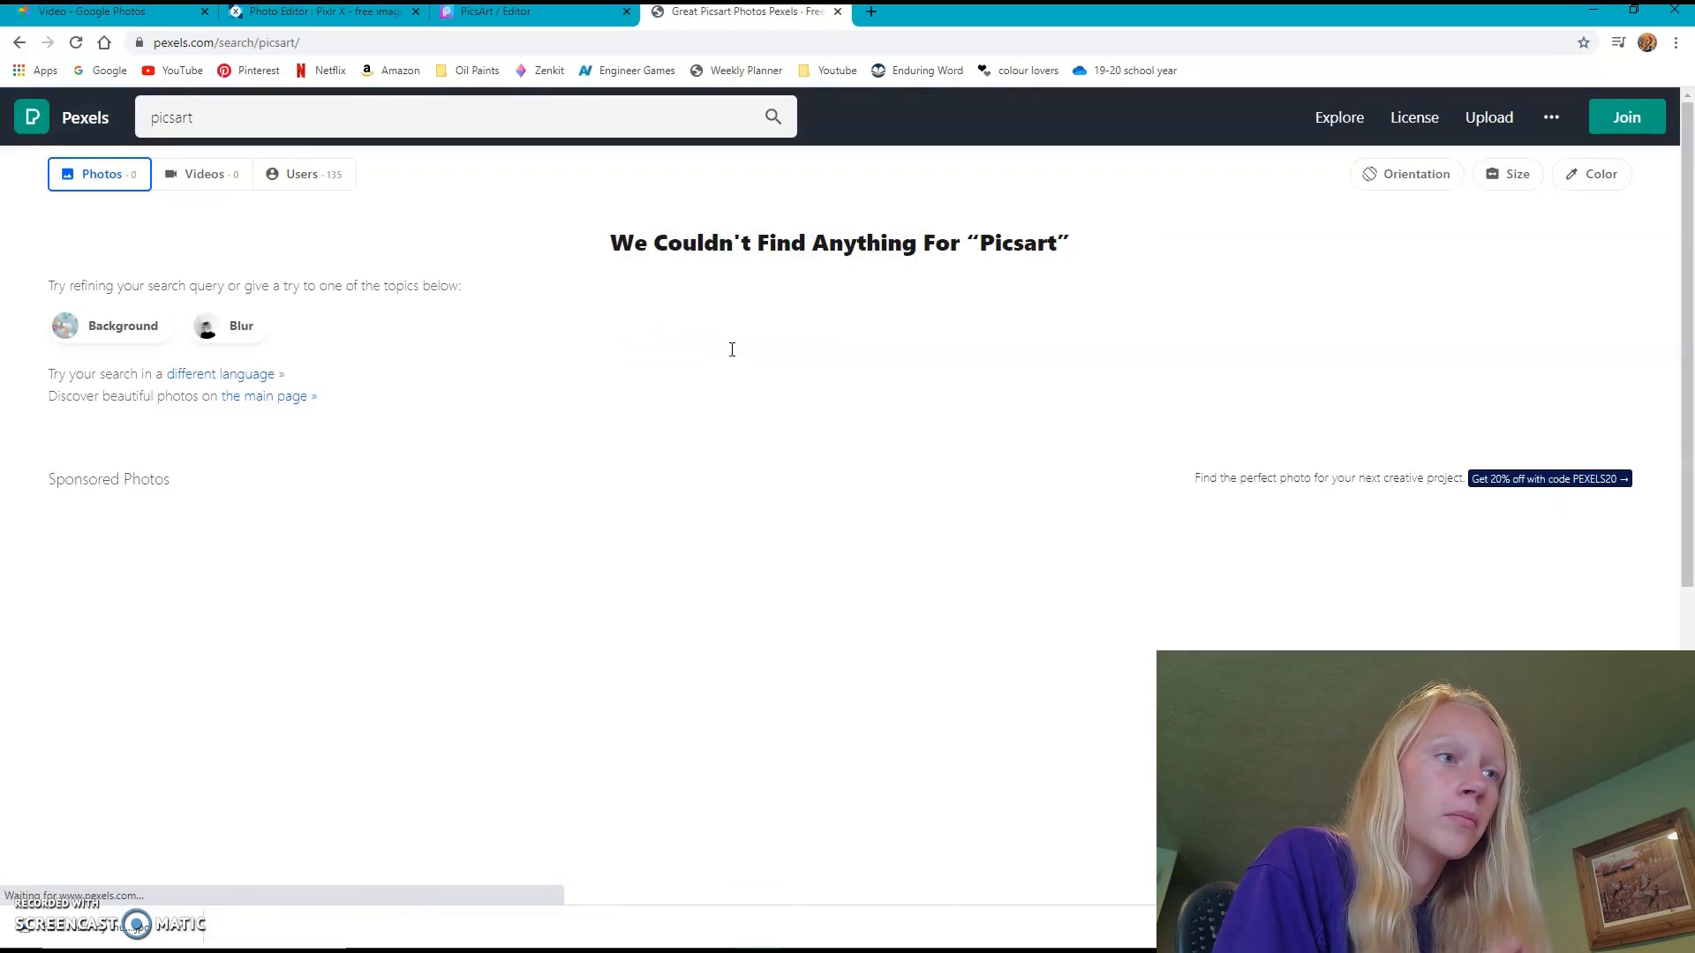
scroll(708, 389, "down", 2)
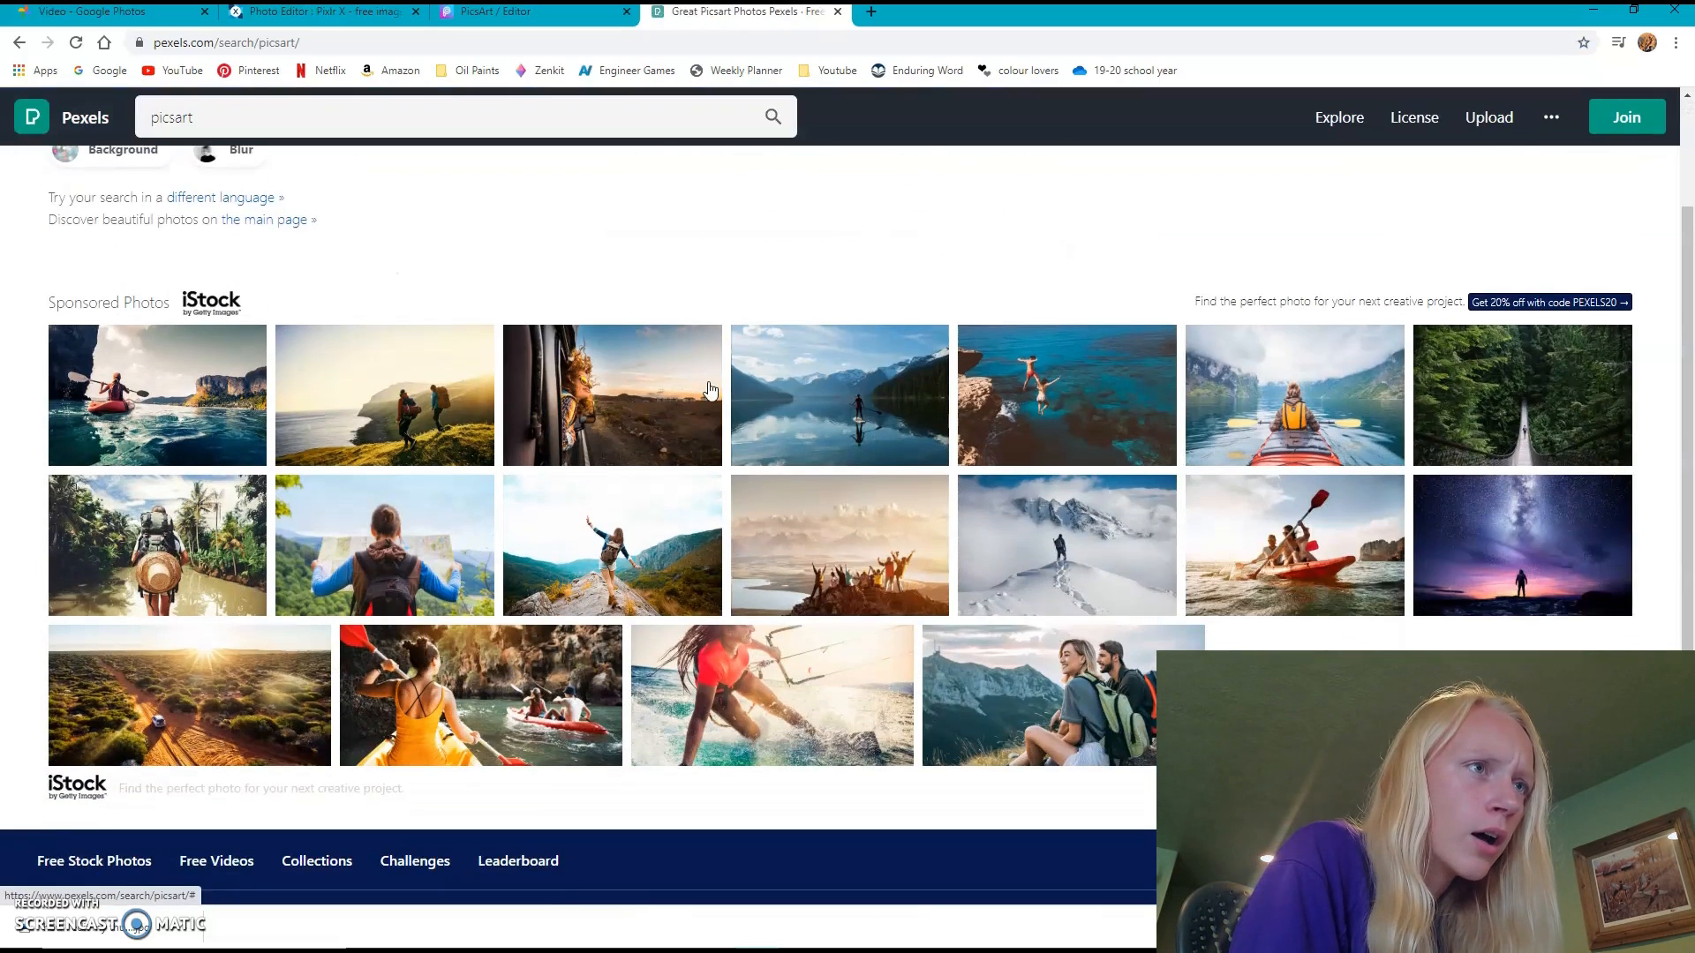
scroll(708, 390, "up", 2)
scroll(708, 389, "down", 3)
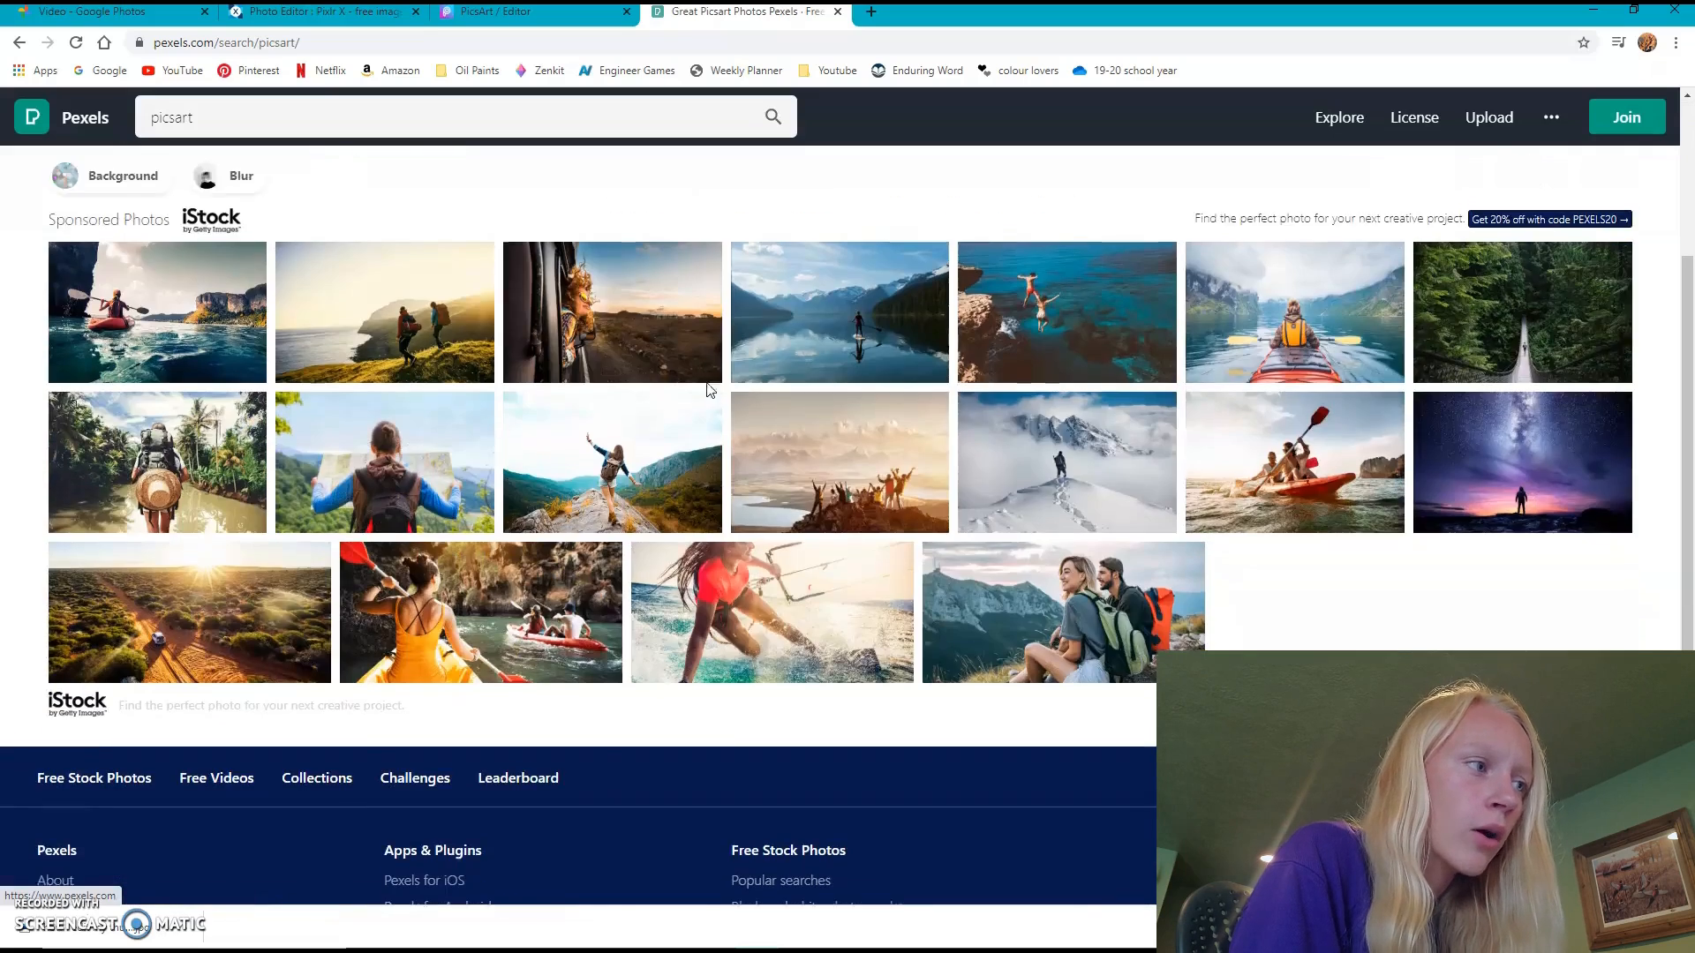
scroll(708, 390, "up", 3)
- Replace the Pexels search with "pixlr"
double_click(416, 109)
left_click_drag(121, 168, 166, 150)
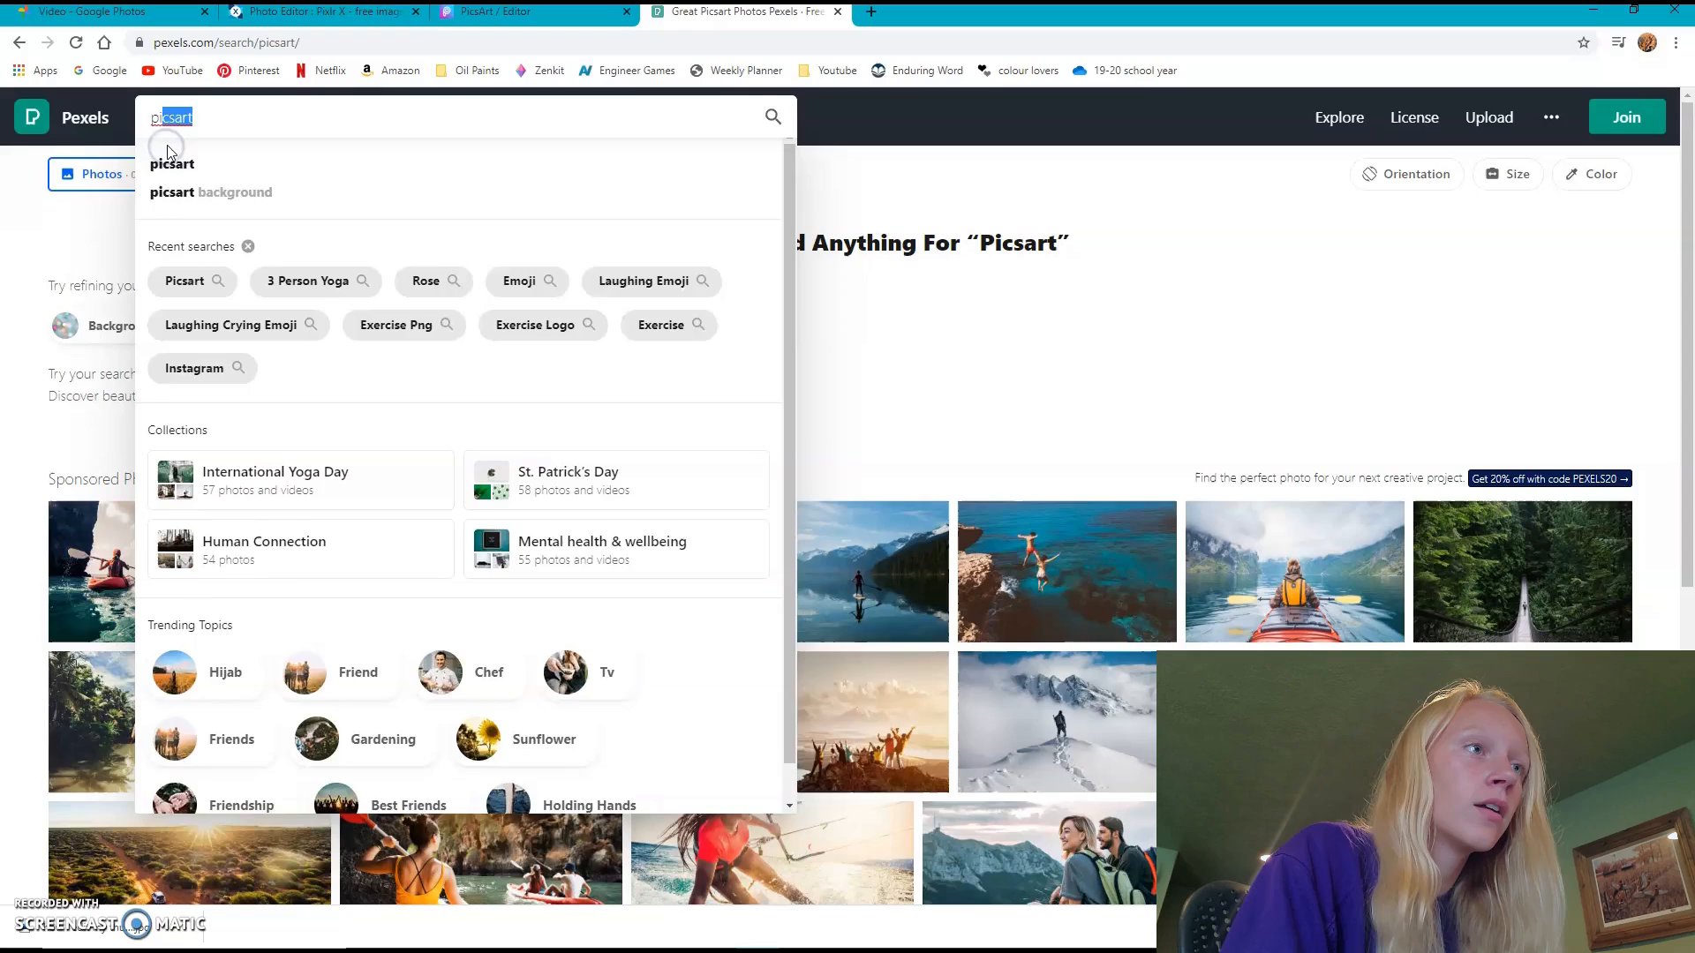
type("xlr")
key("Return")
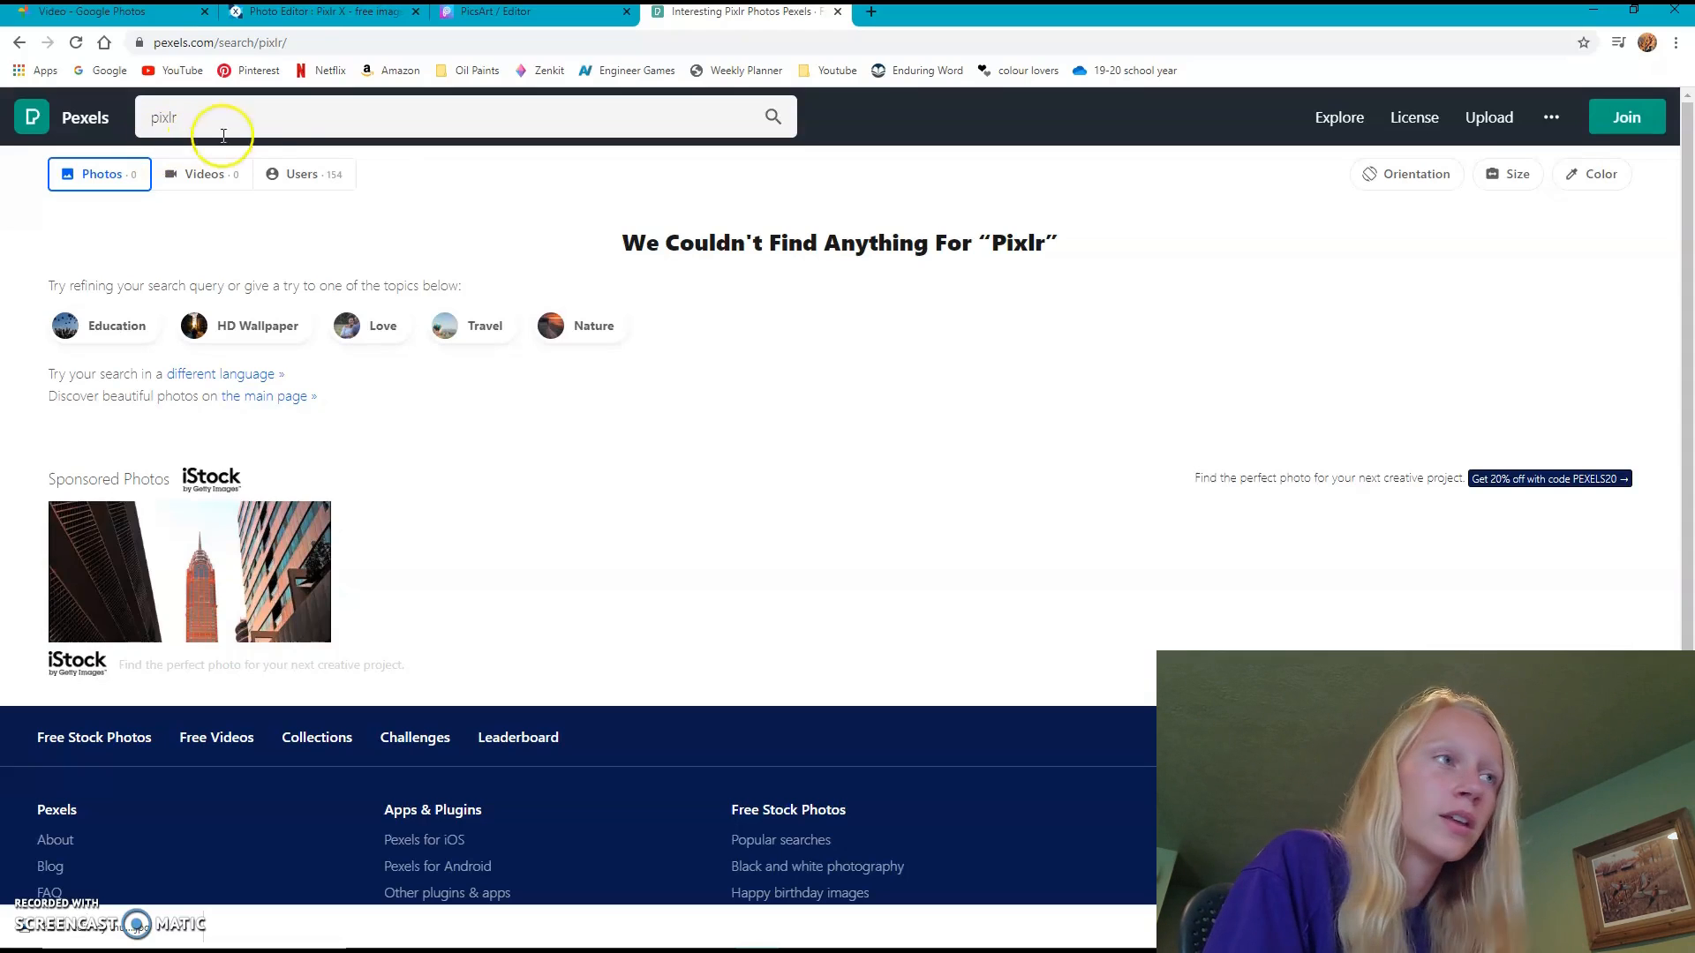
- Open the bookmarked Unsplash site, search for "picsart" and look through the photos
left_click(833, 59)
left_click(822, 208)
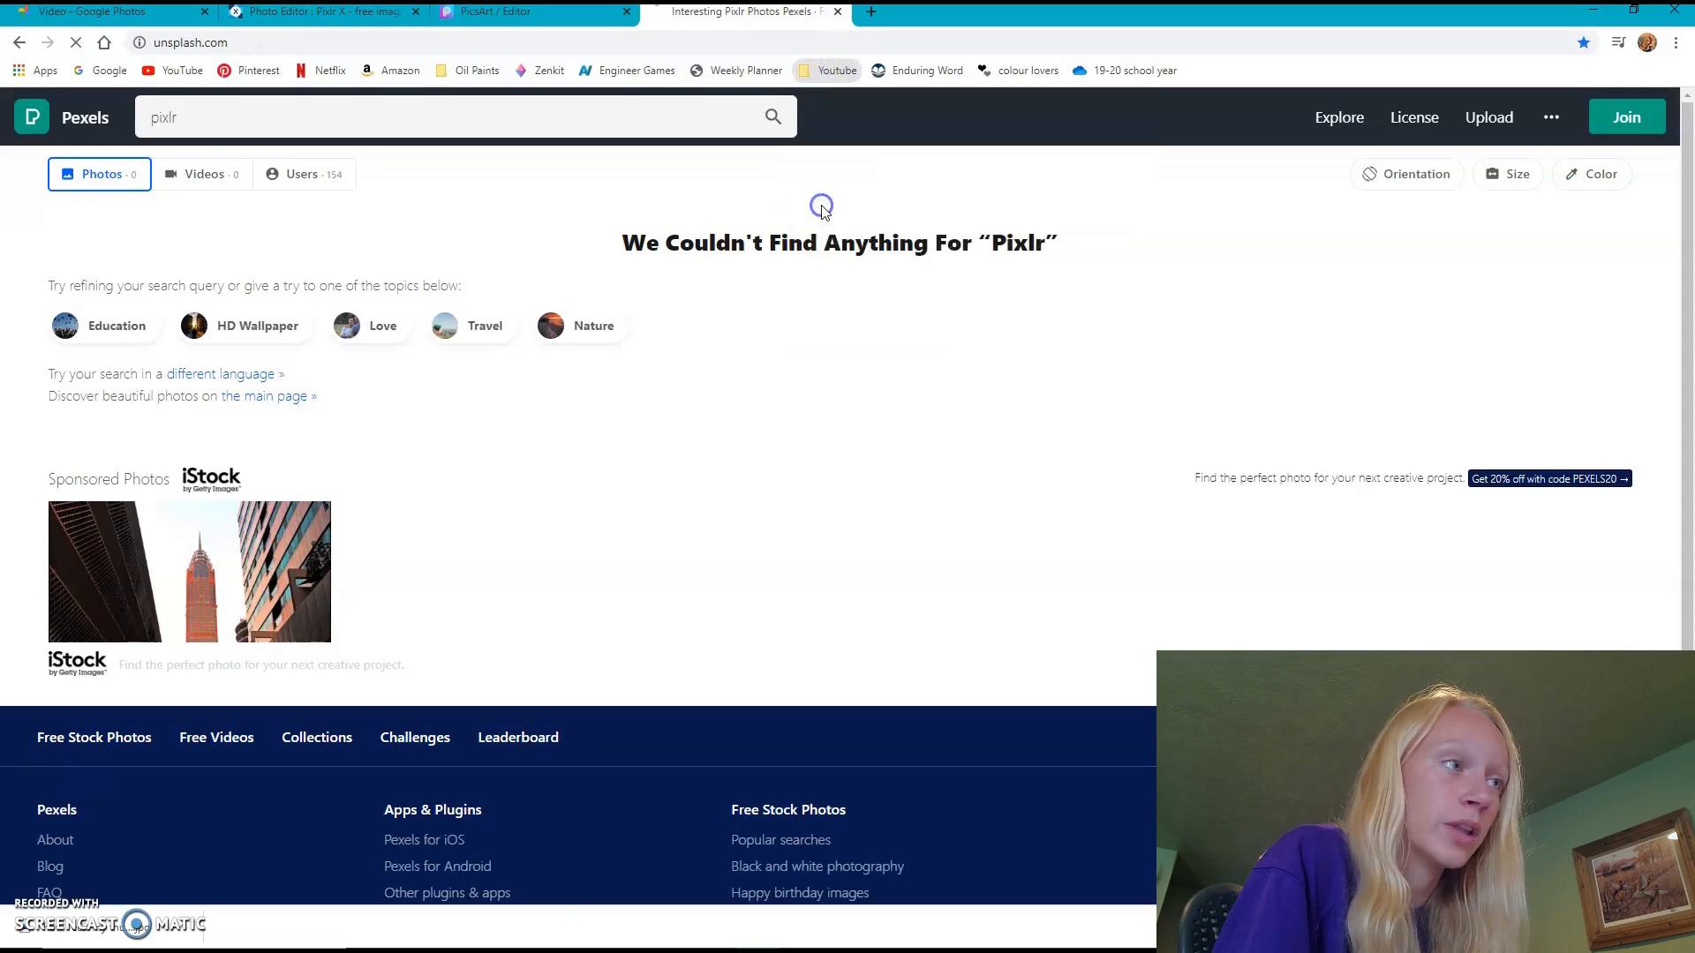
left_click(784, 209)
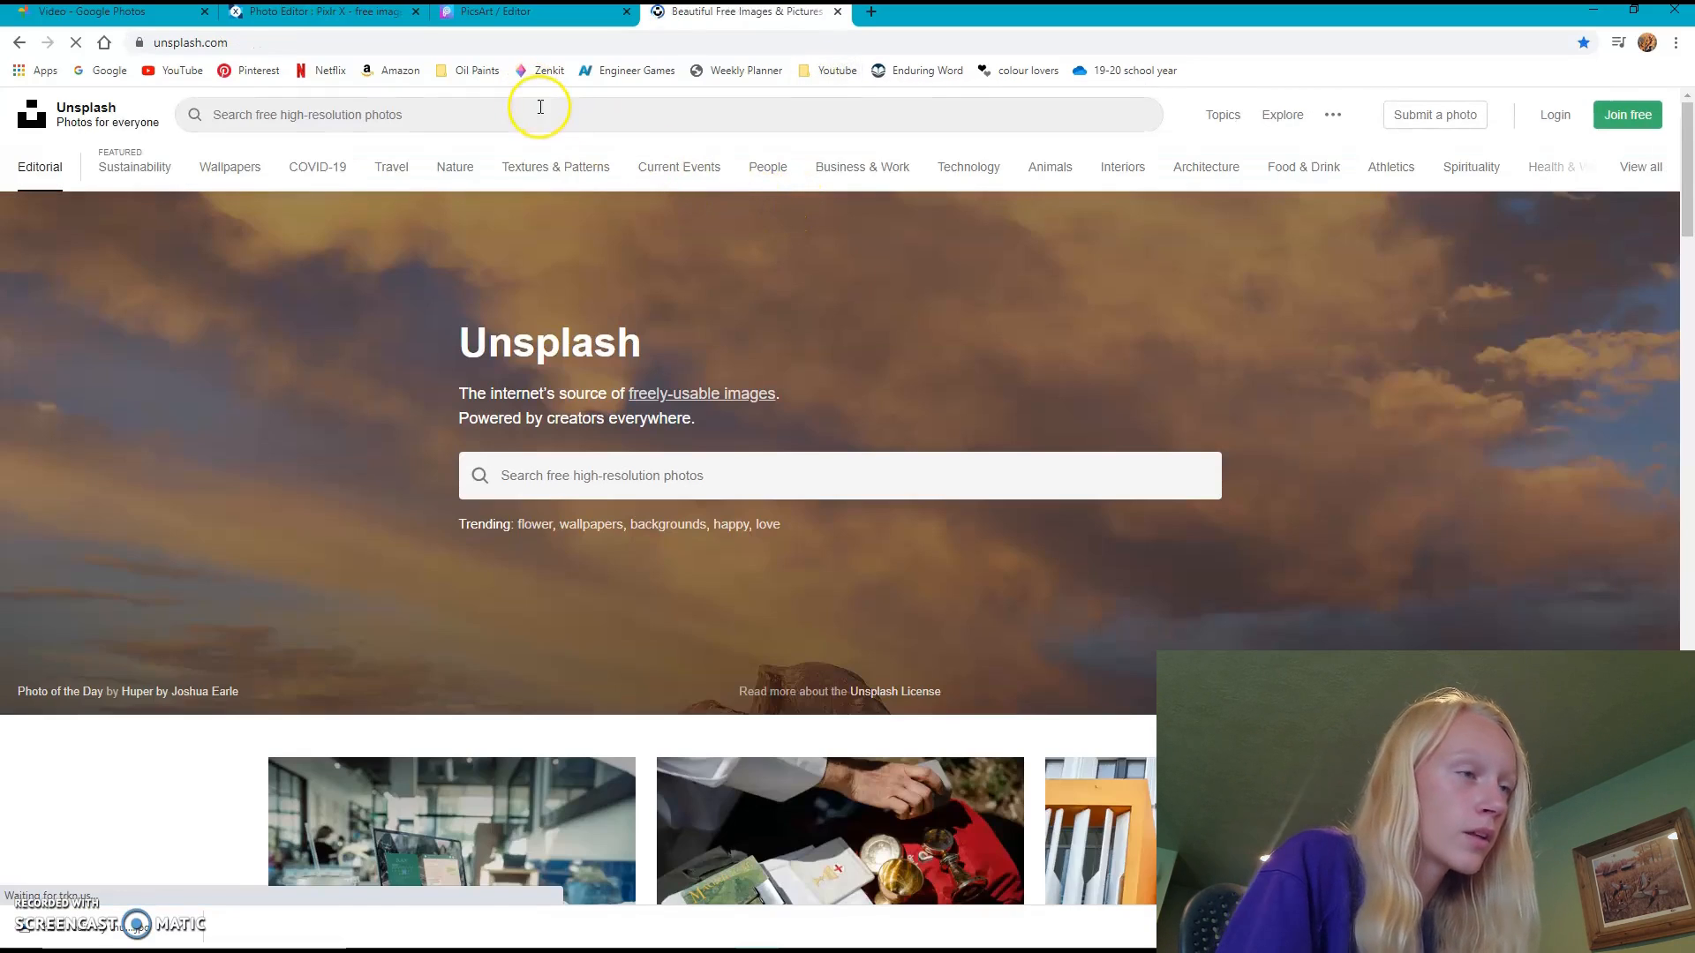
left_click(539, 107)
type("picsart")
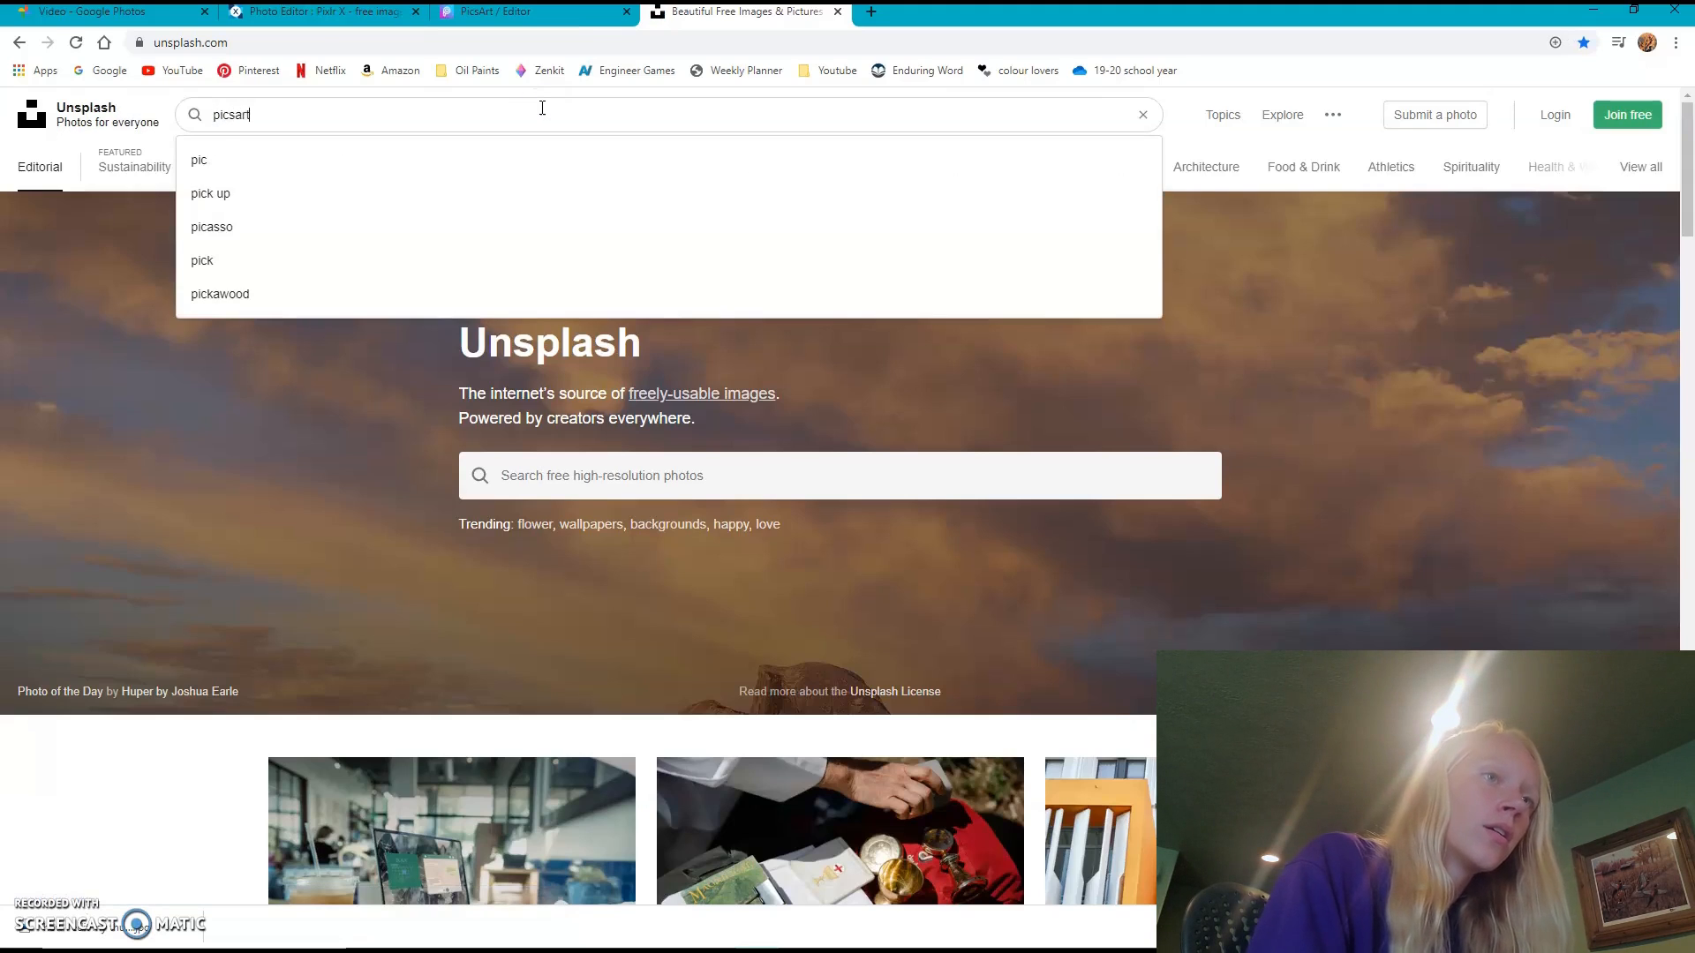
key("Return")
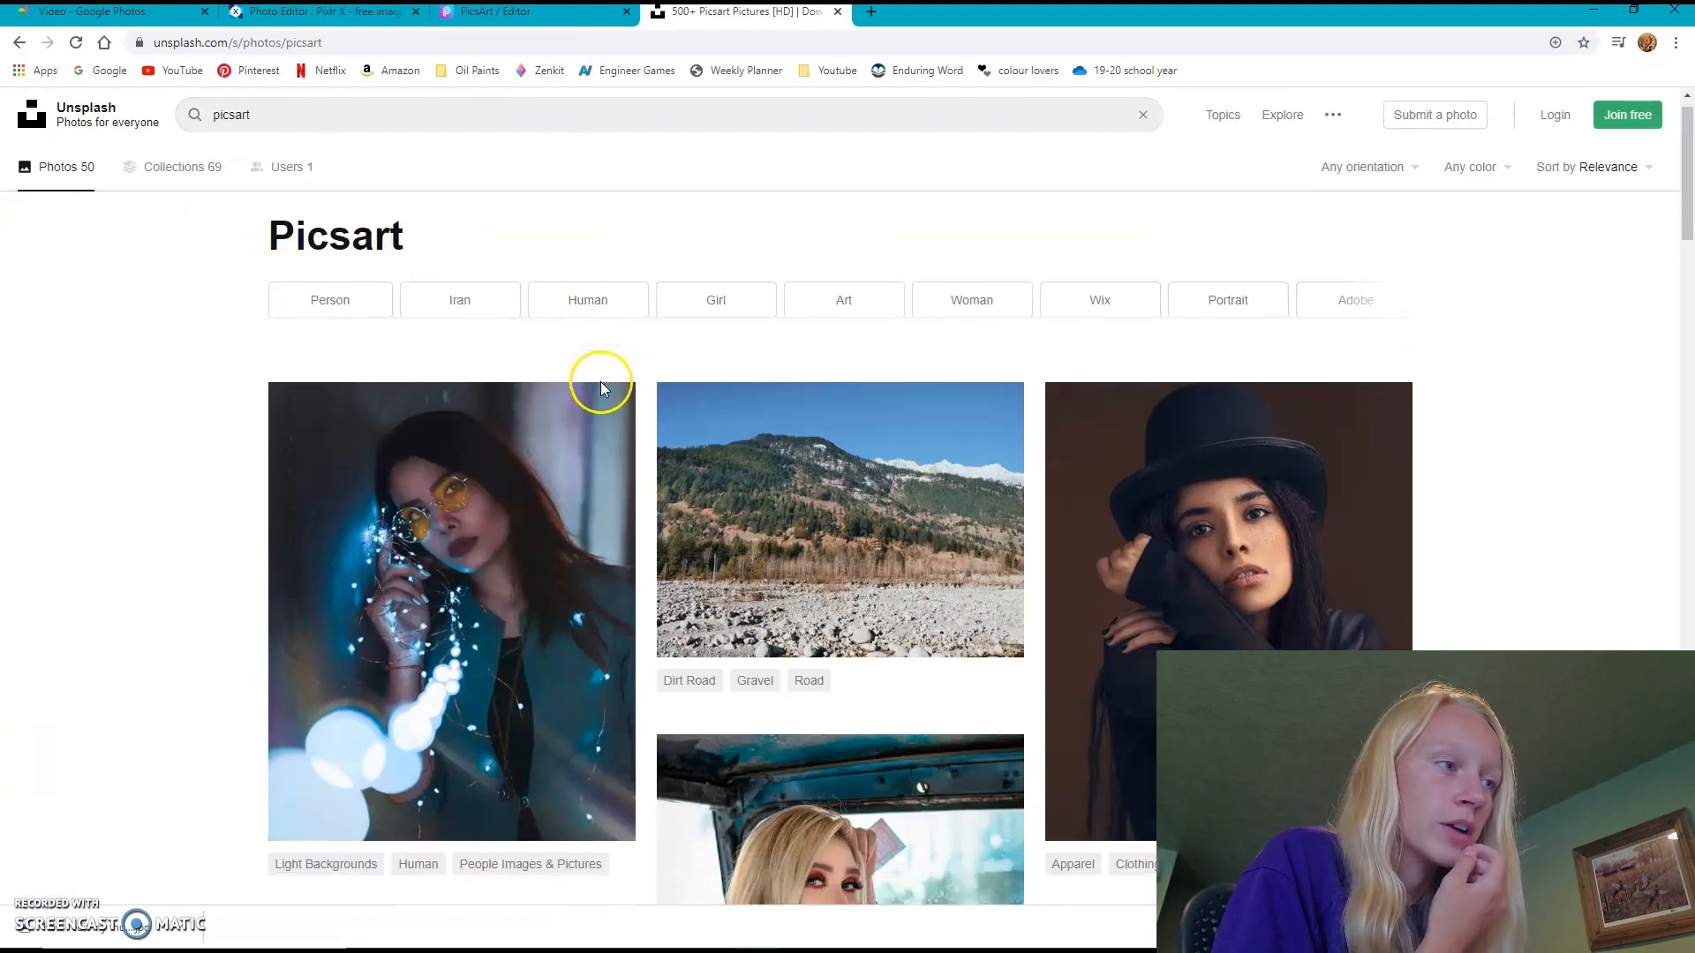
scroll(609, 389, "down", 2)
scroll(681, 397, "up", 2)
- Replace the Unsplash search with "pixlr"
left_click(306, 114)
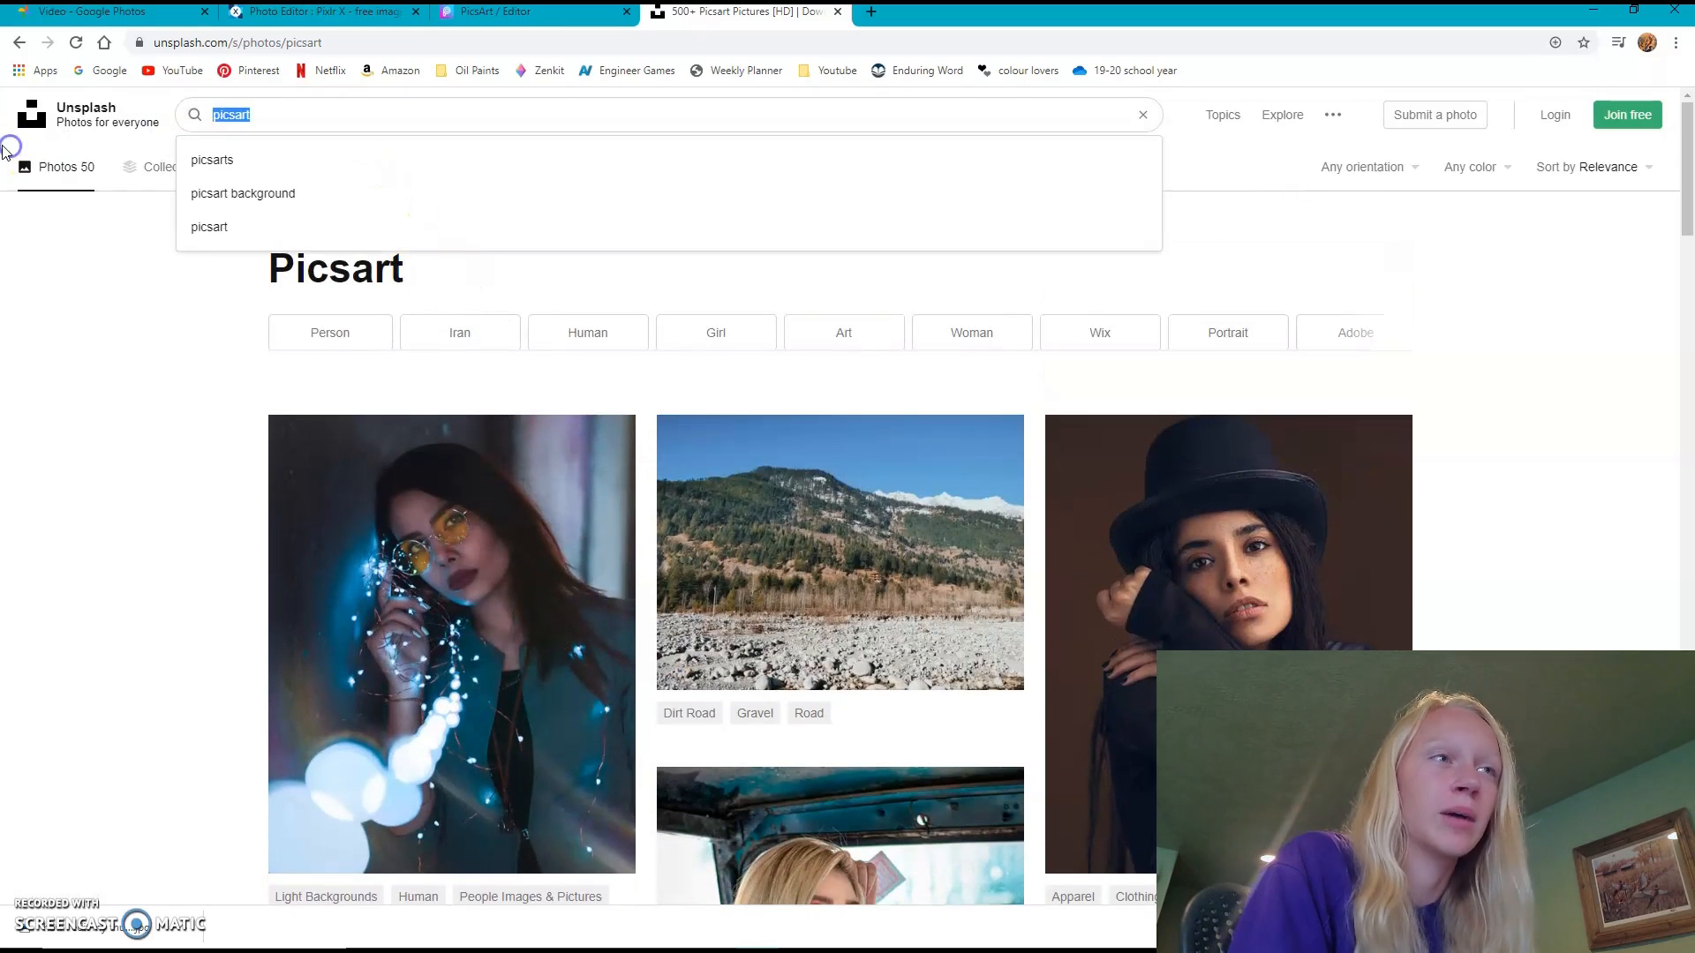
type("pixlr")
key("Return")
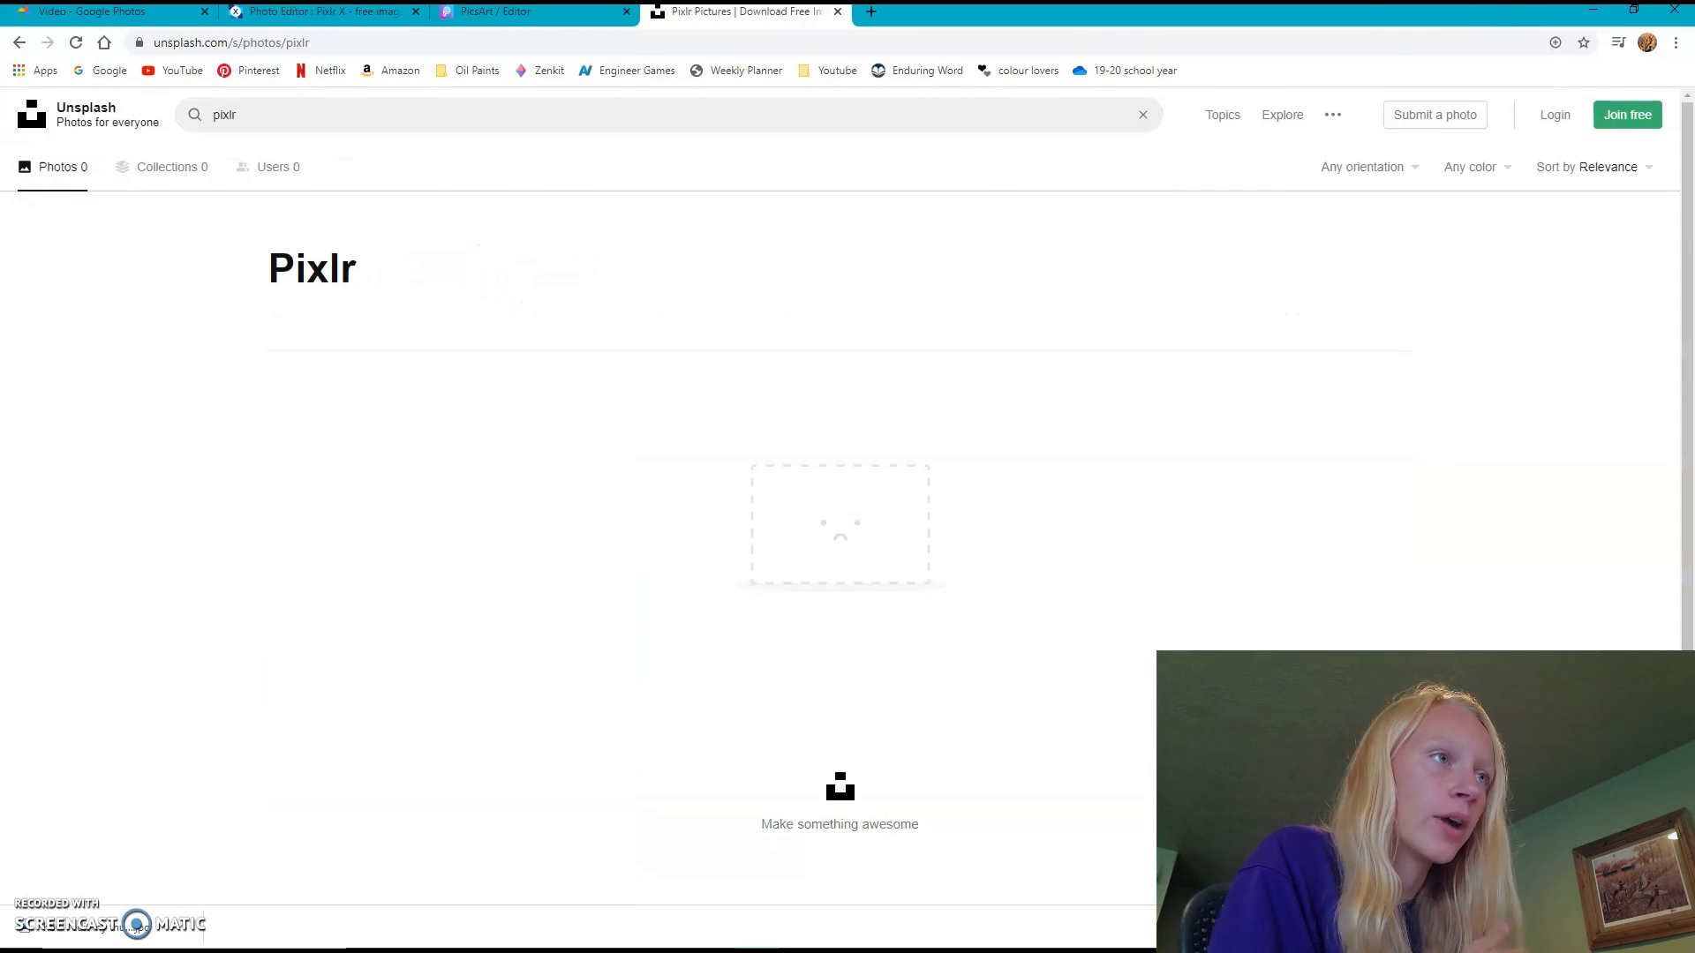
- Return to PicsArt and download the image as a medium-quality JPG named "how i make my thumbnails thumbnail"
left_click(477, 13)
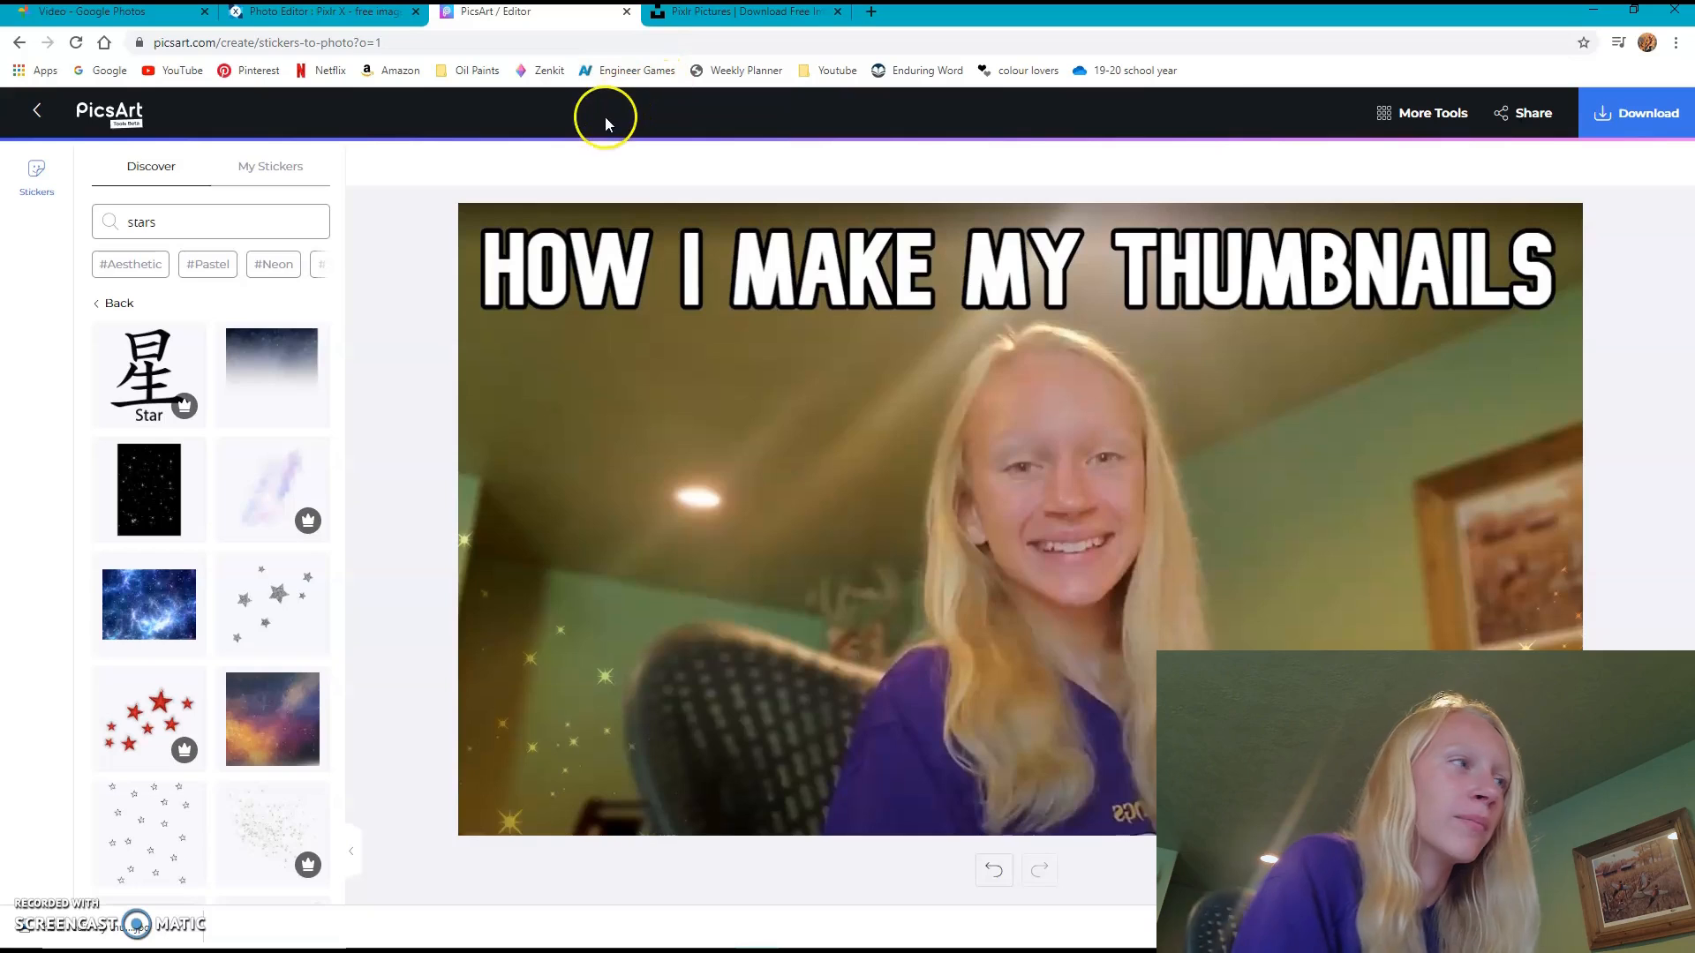
left_click(1631, 115)
left_click(1604, 195)
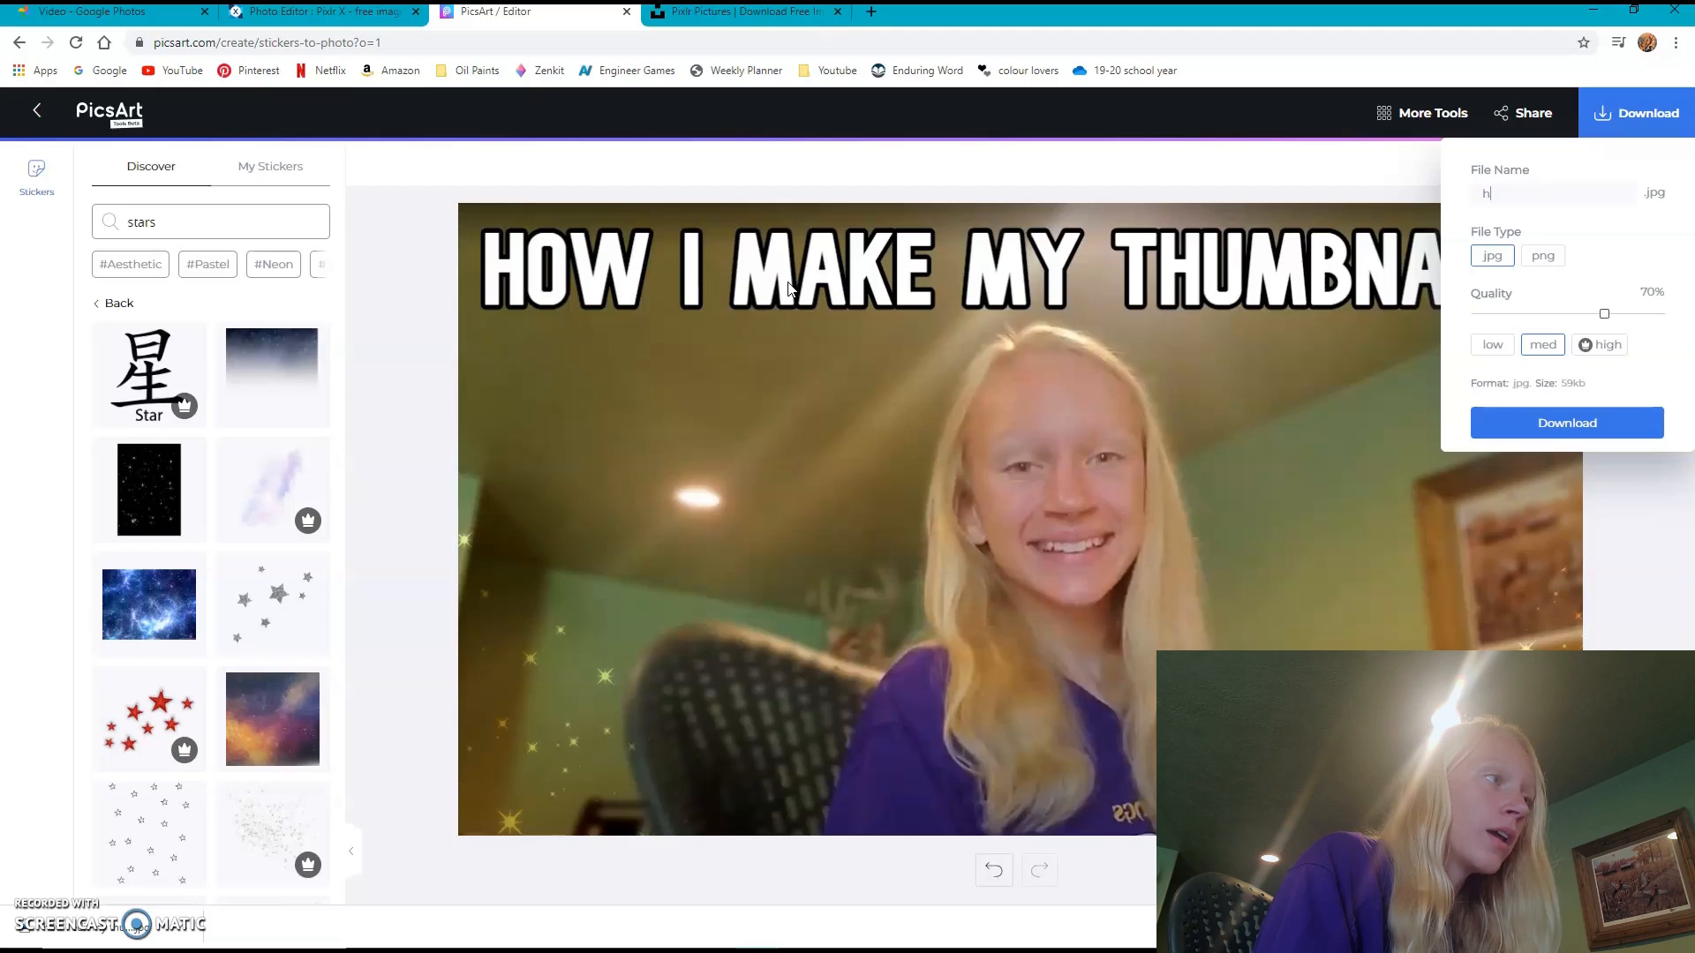
type("how i mak")
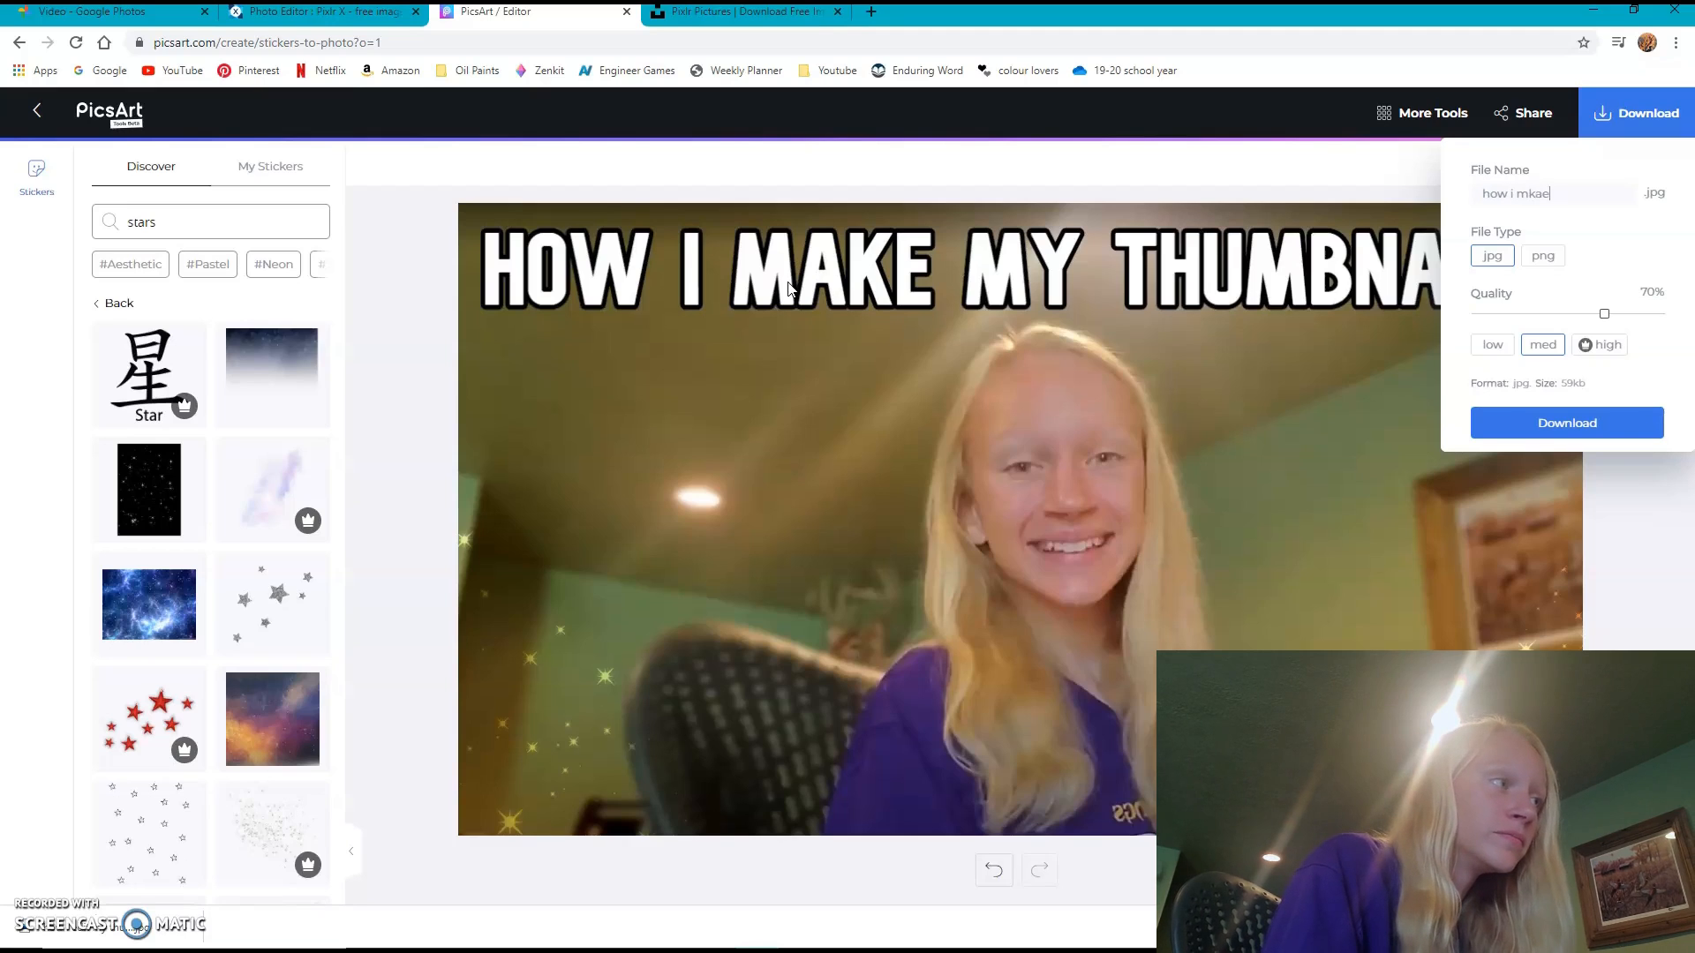
type("e")
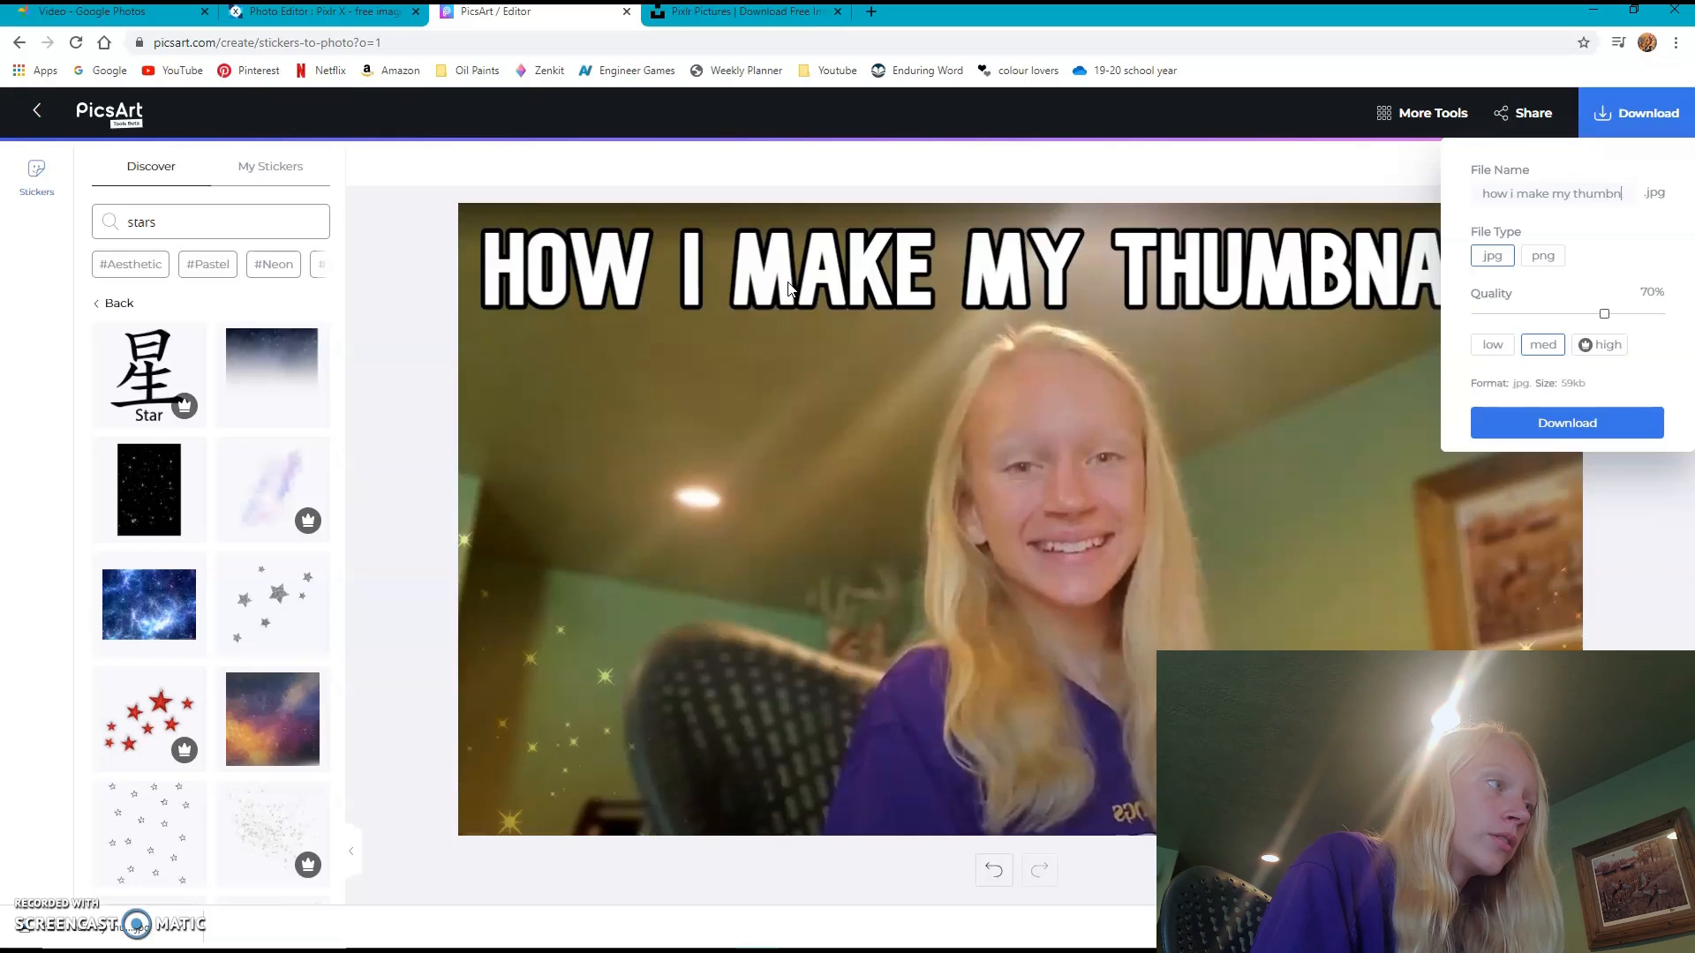
type("my thumbnails thumbnail")
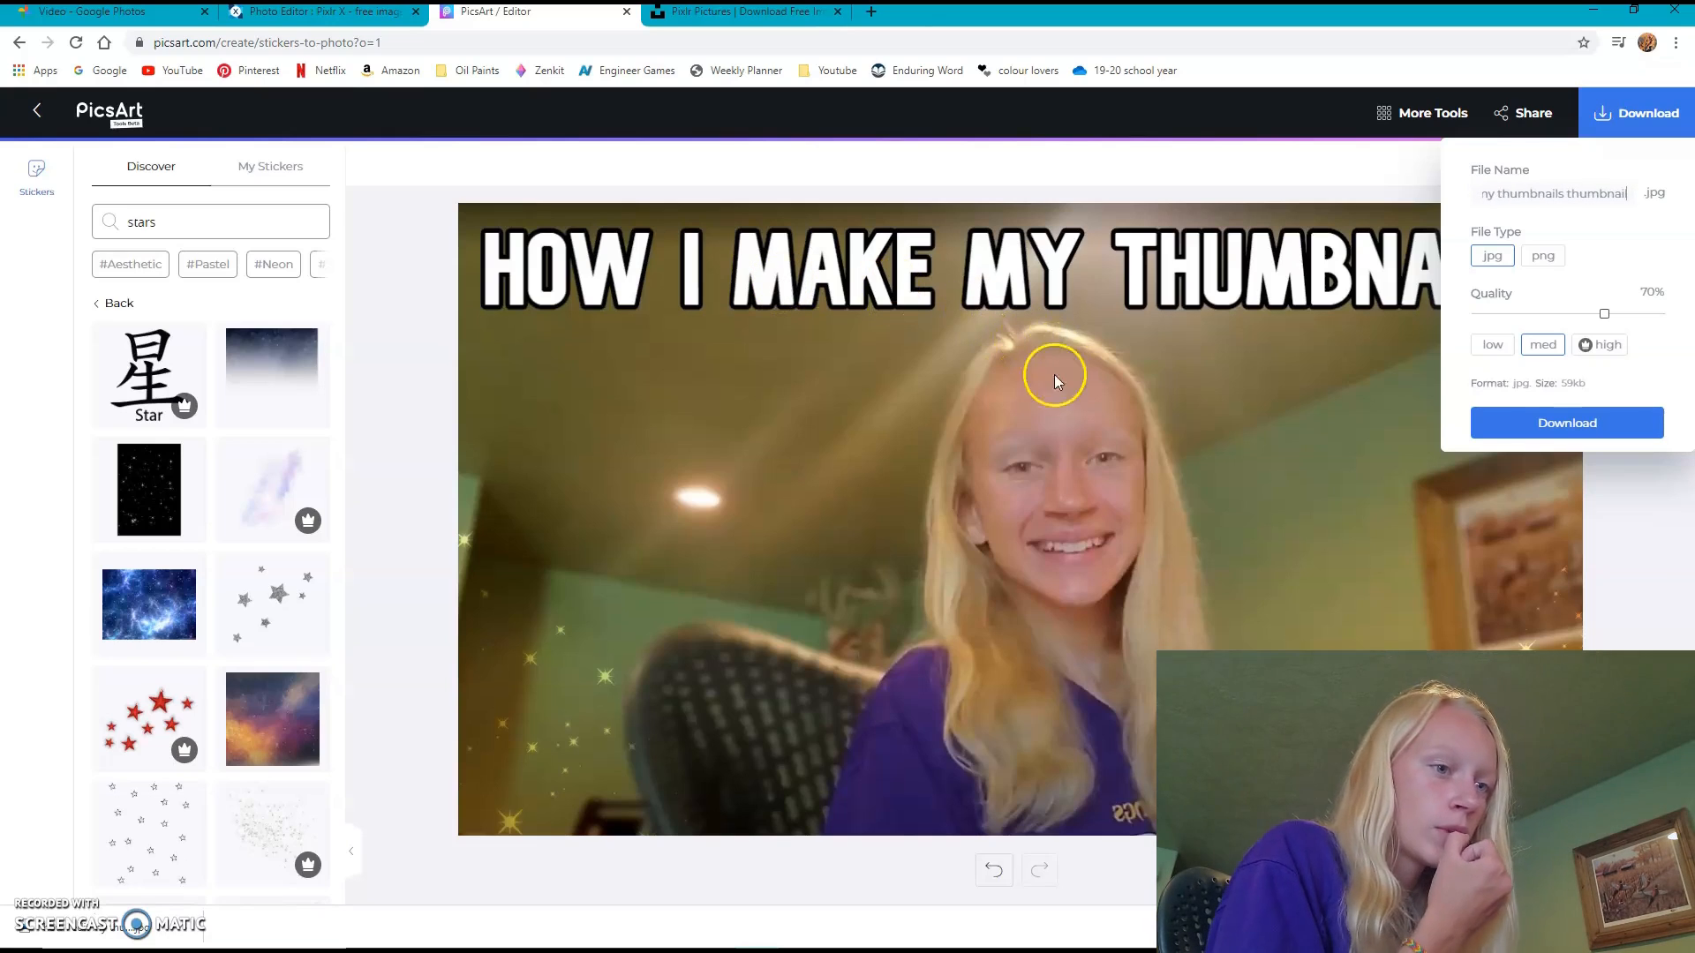
left_click(1533, 438)
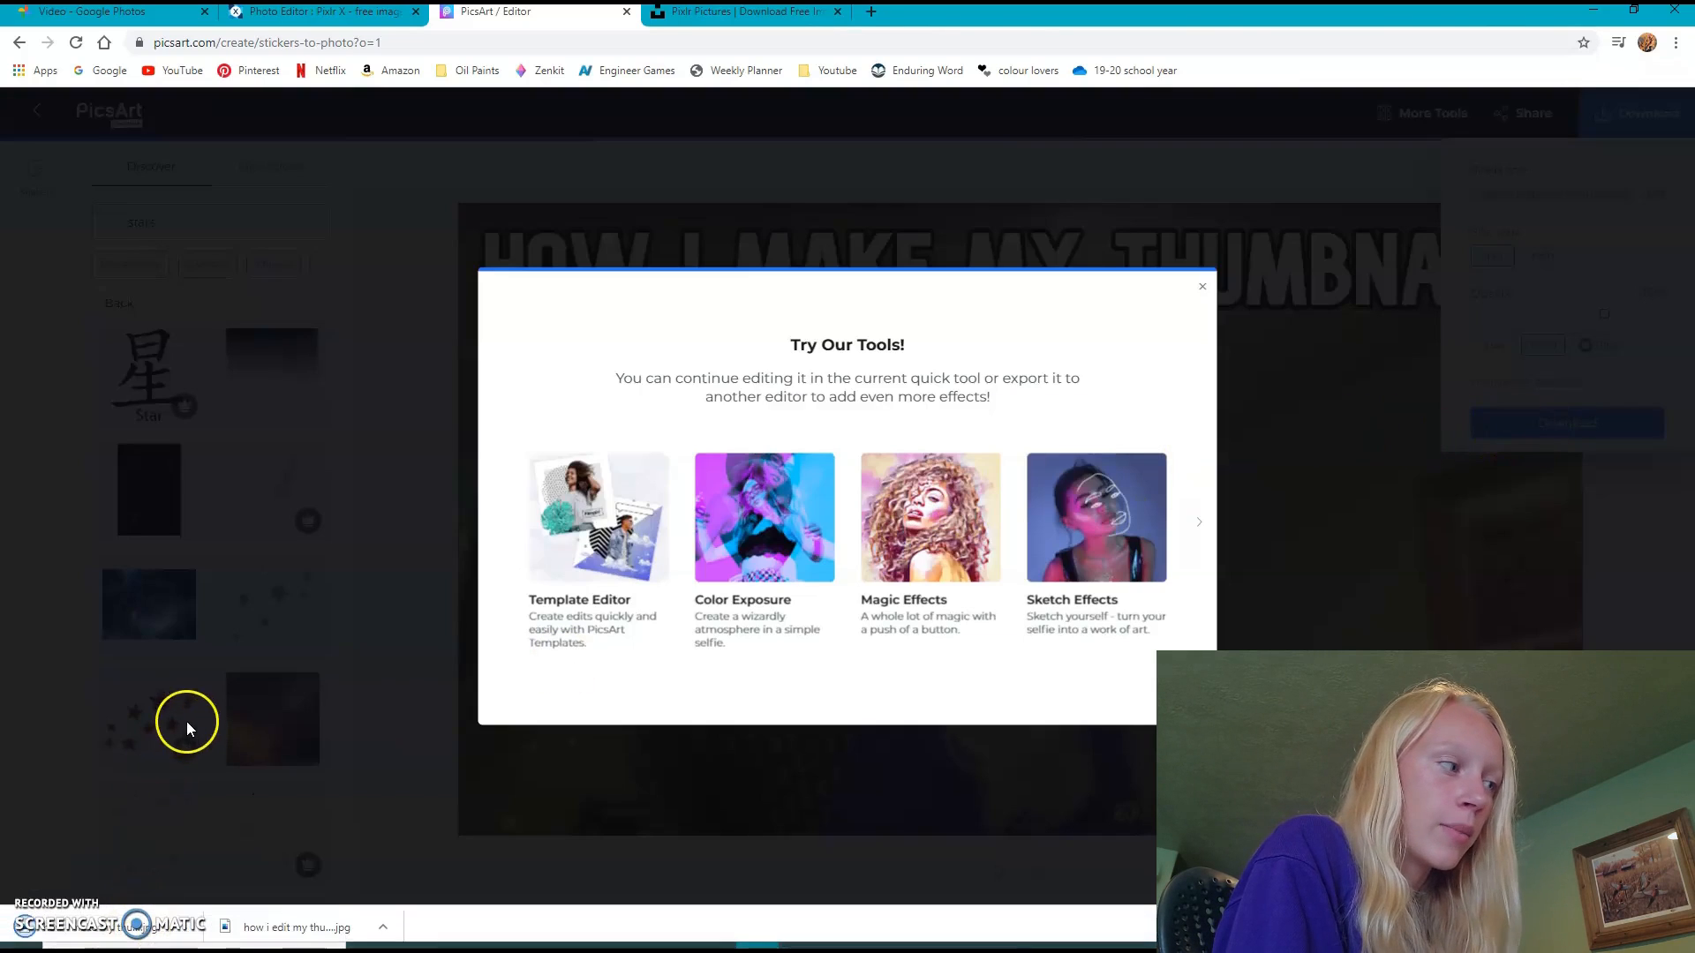
- Show the downloaded file in its folder and transfer it to the thumbnail folder inside "how i edit my thumbnails" under 2020 videos in Documents
left_click(187, 927)
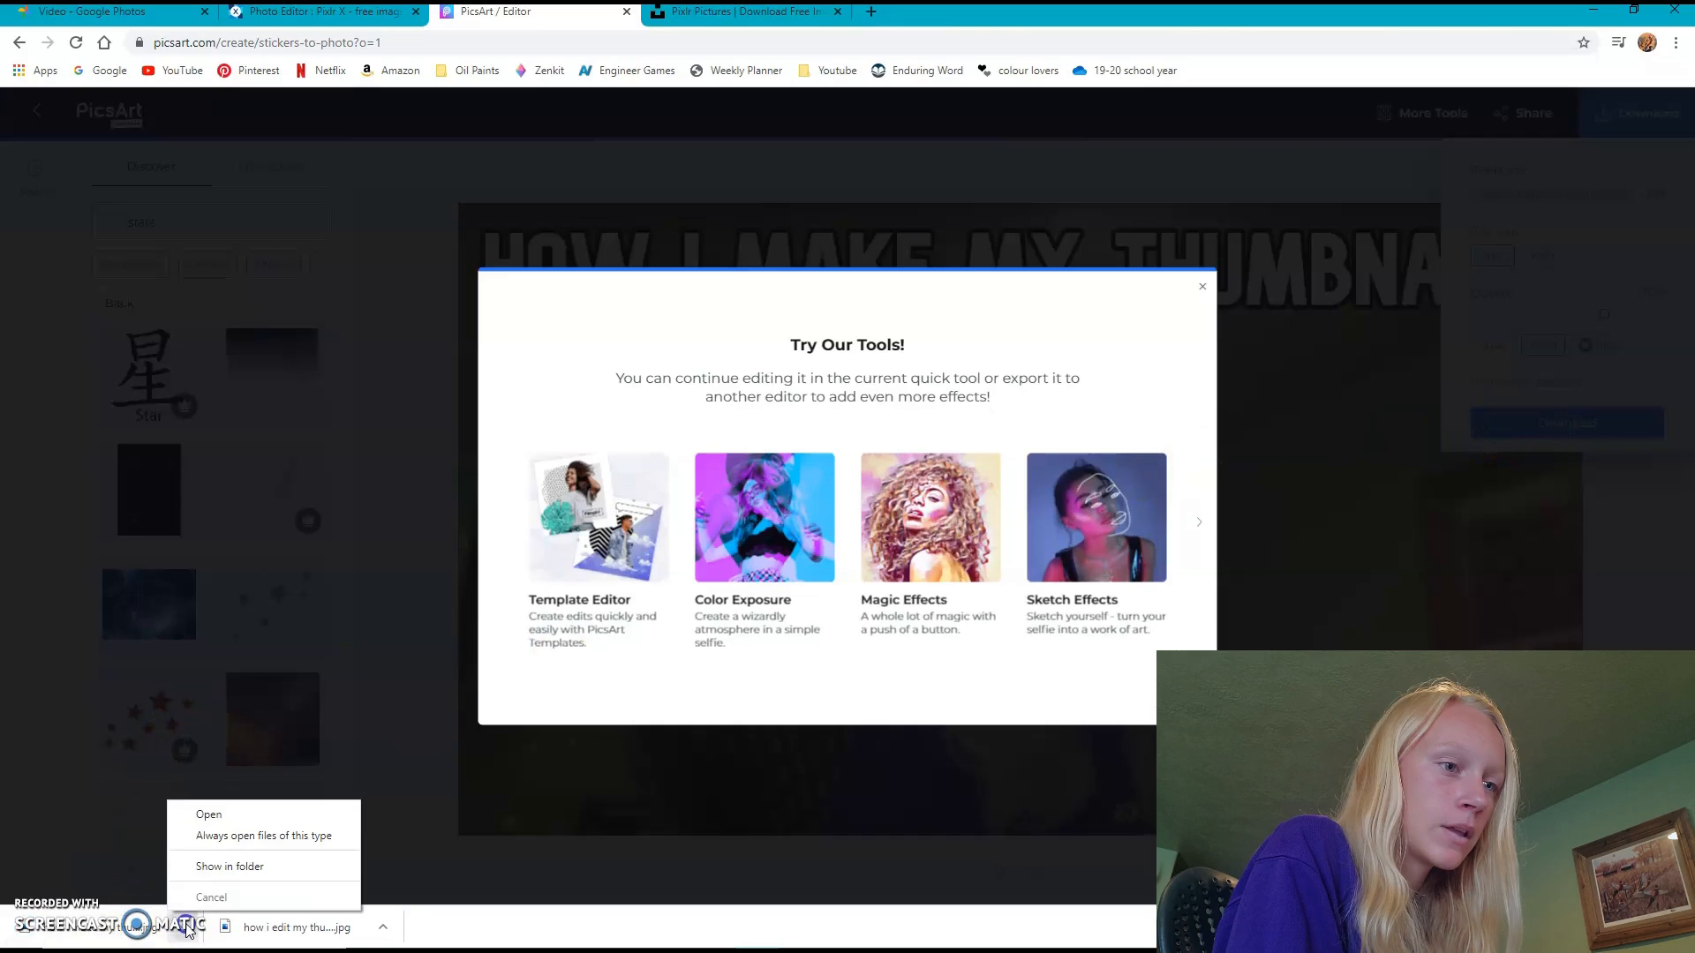
left_click(212, 872)
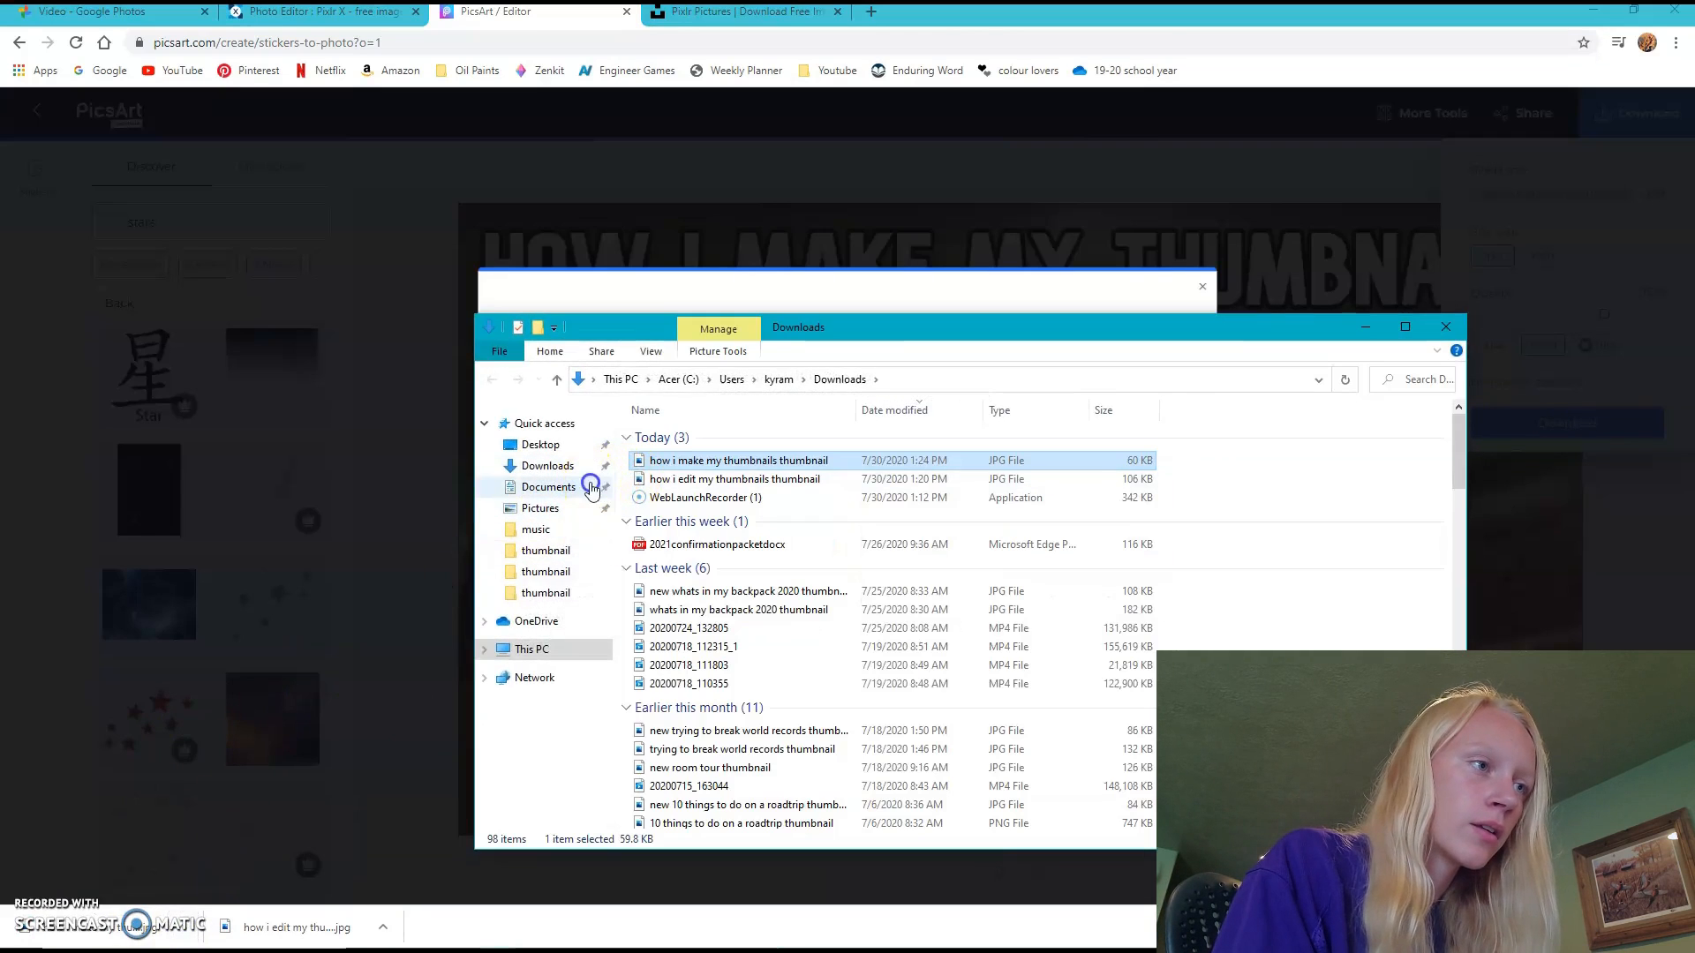
left_click(588, 485)
double_click(672, 509)
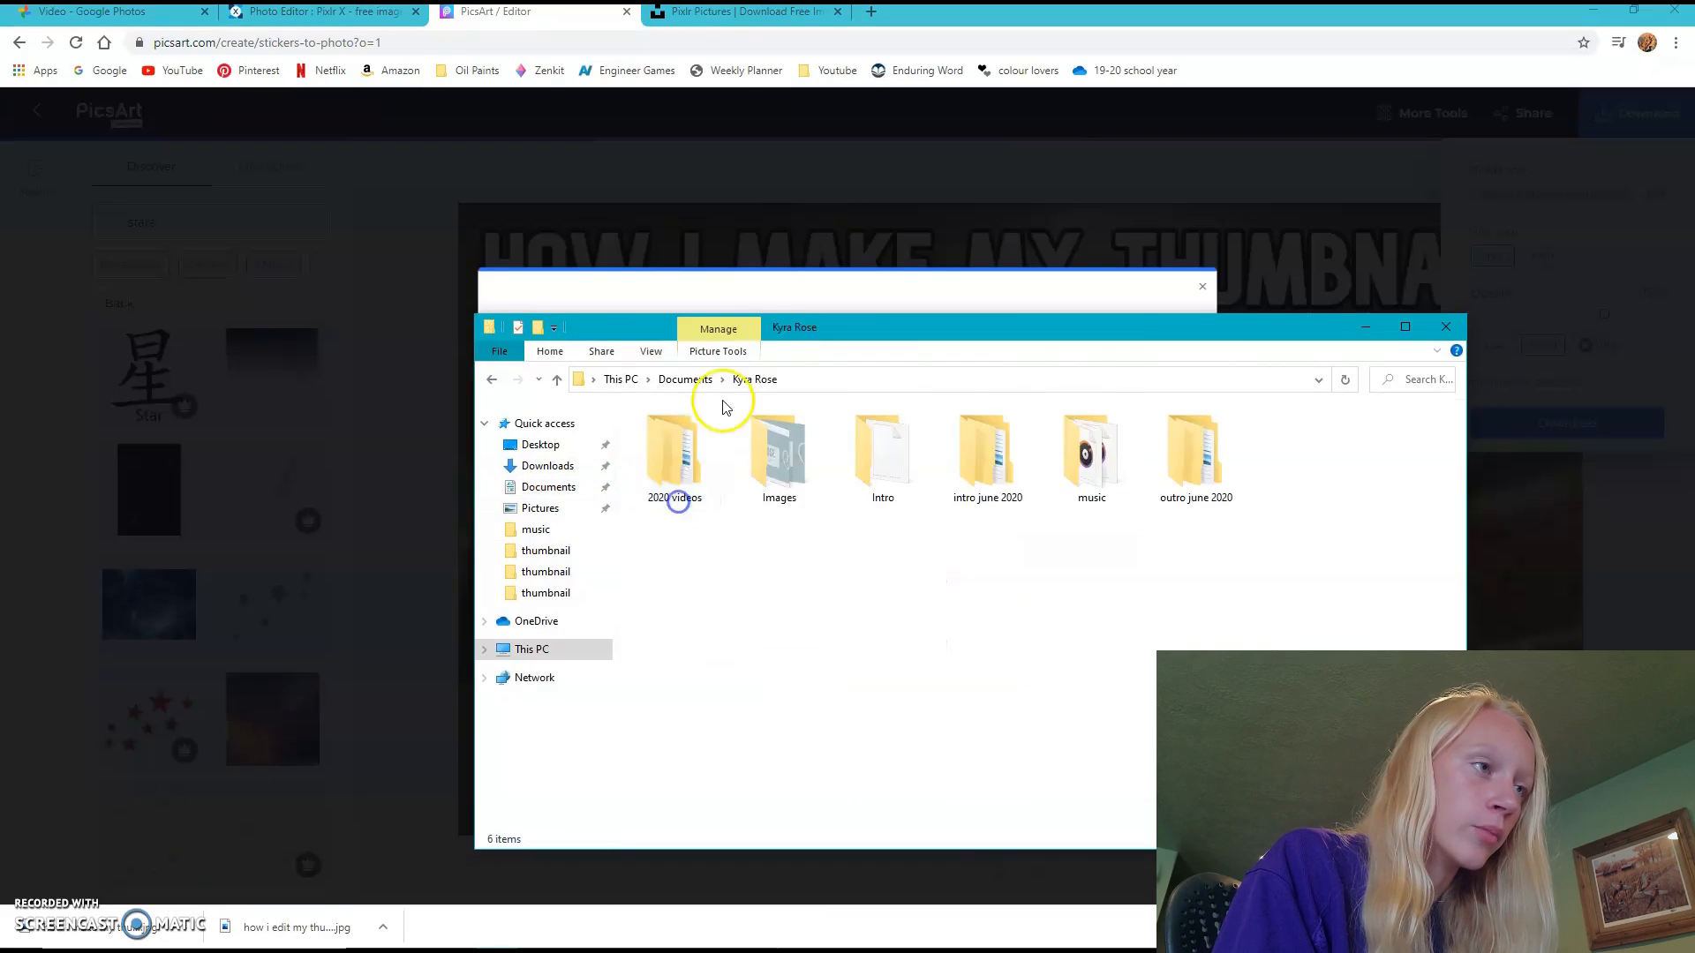
left_click(685, 489)
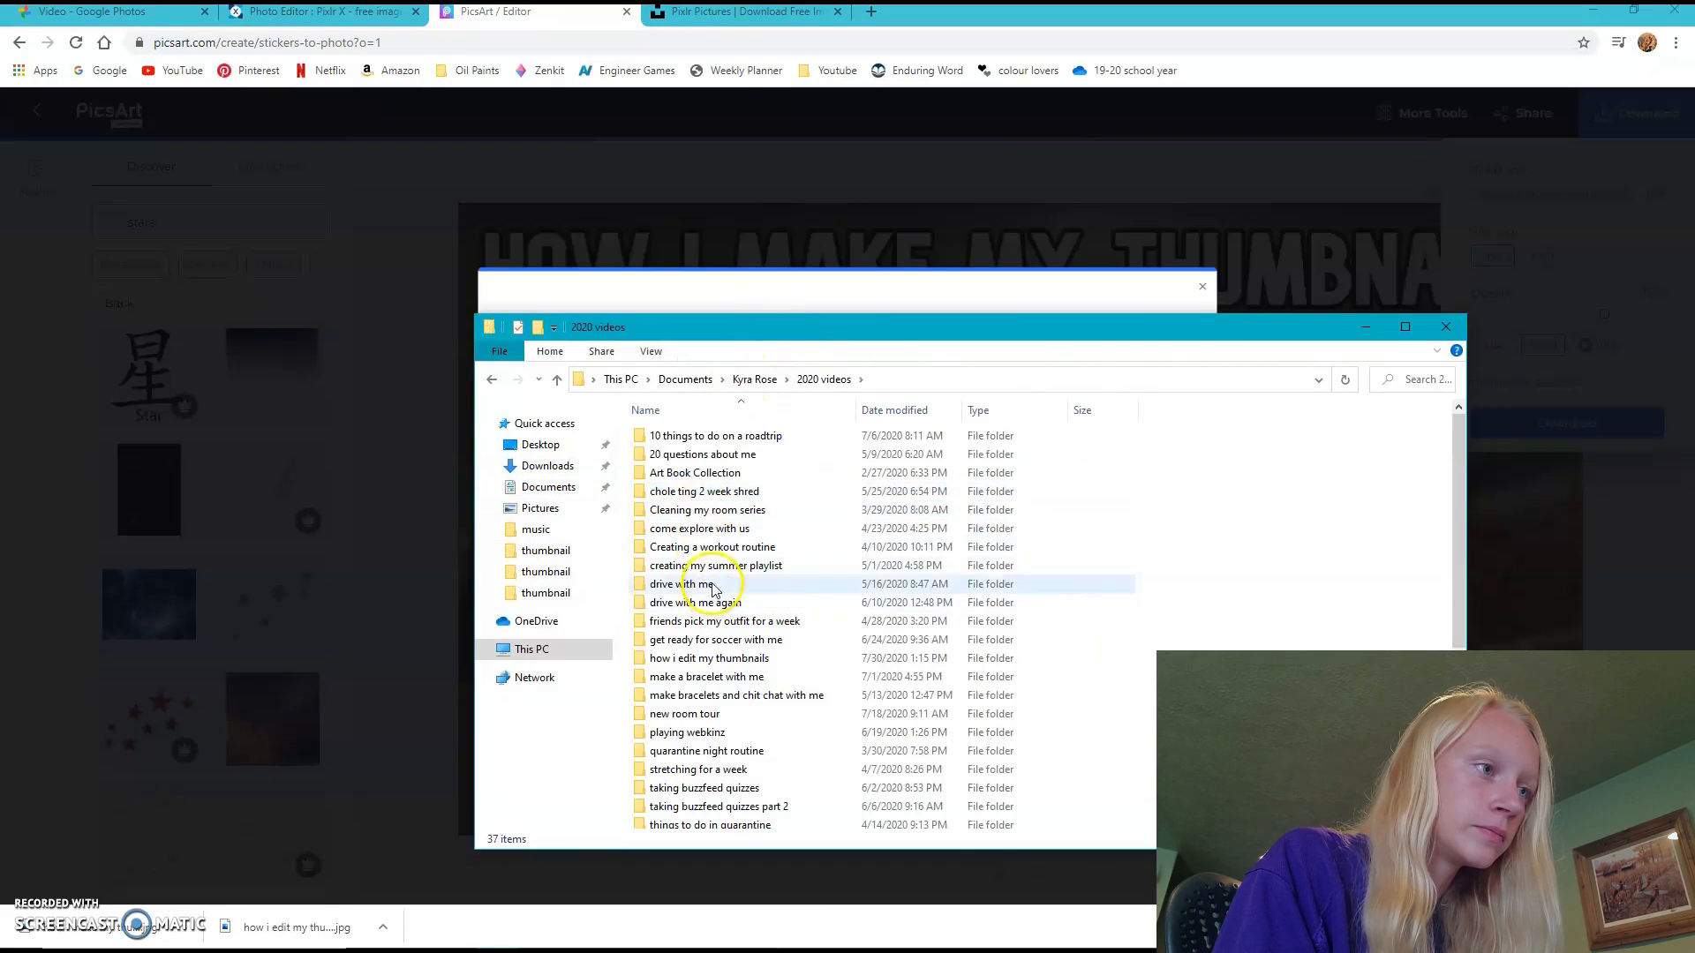
double_click(714, 657)
double_click(694, 434)
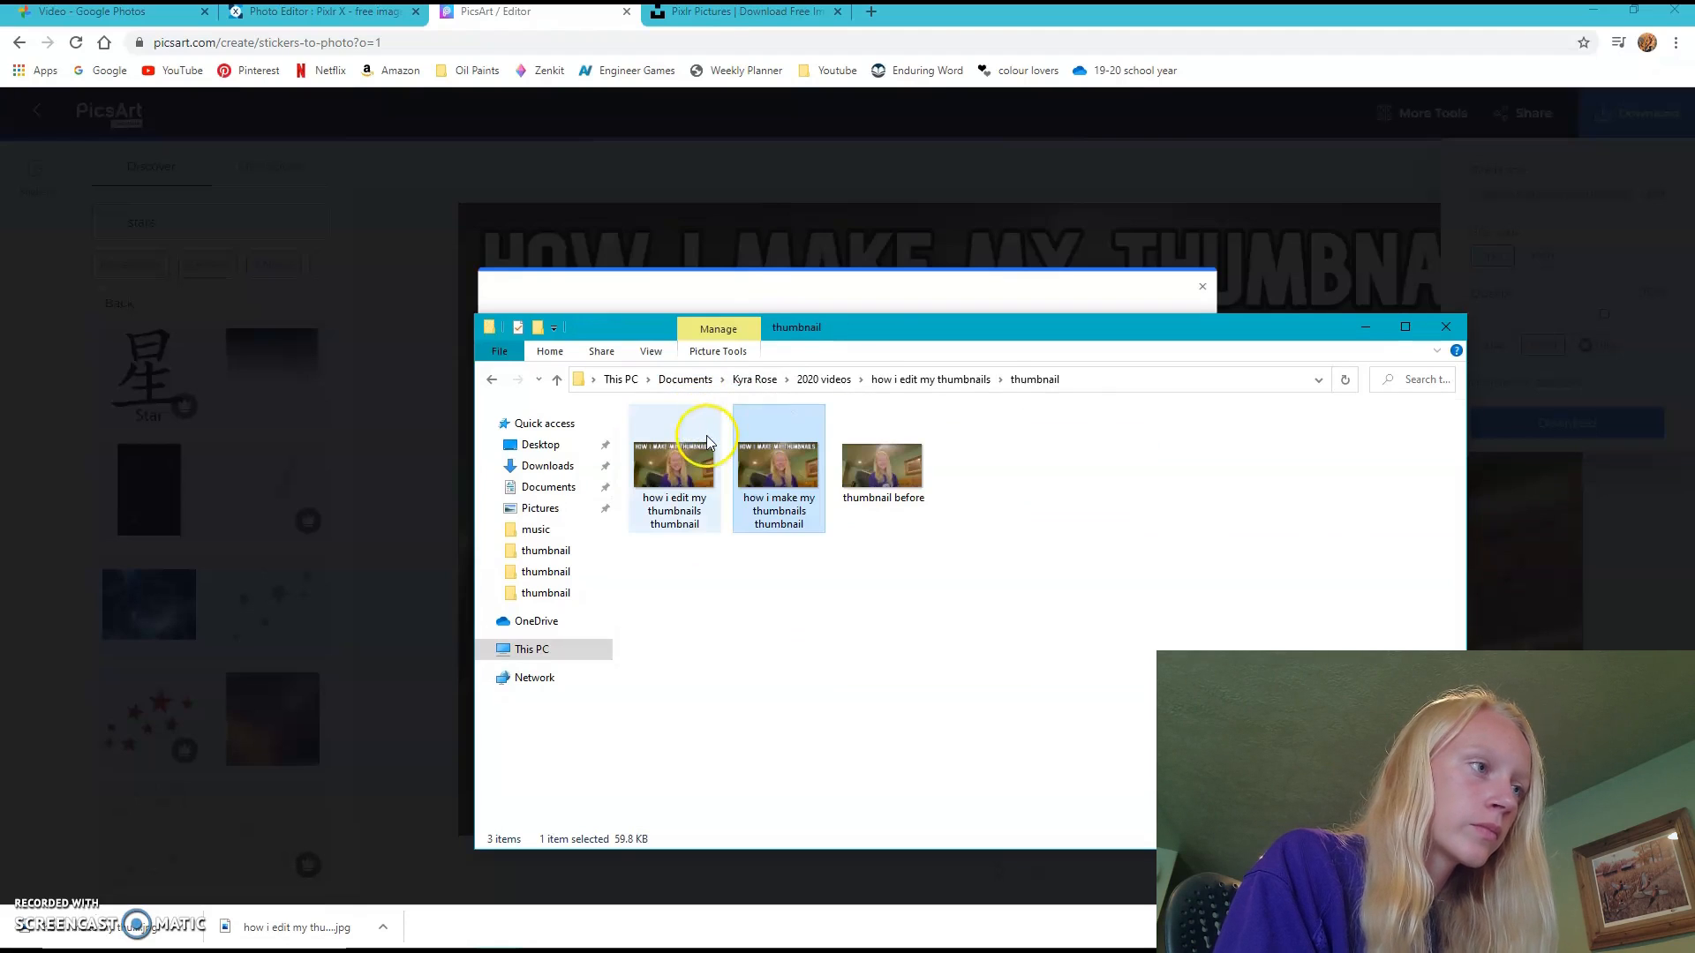
- Switch back to Pixlr X, dismiss the finished save dialog and return to the start page
left_click(326, 12)
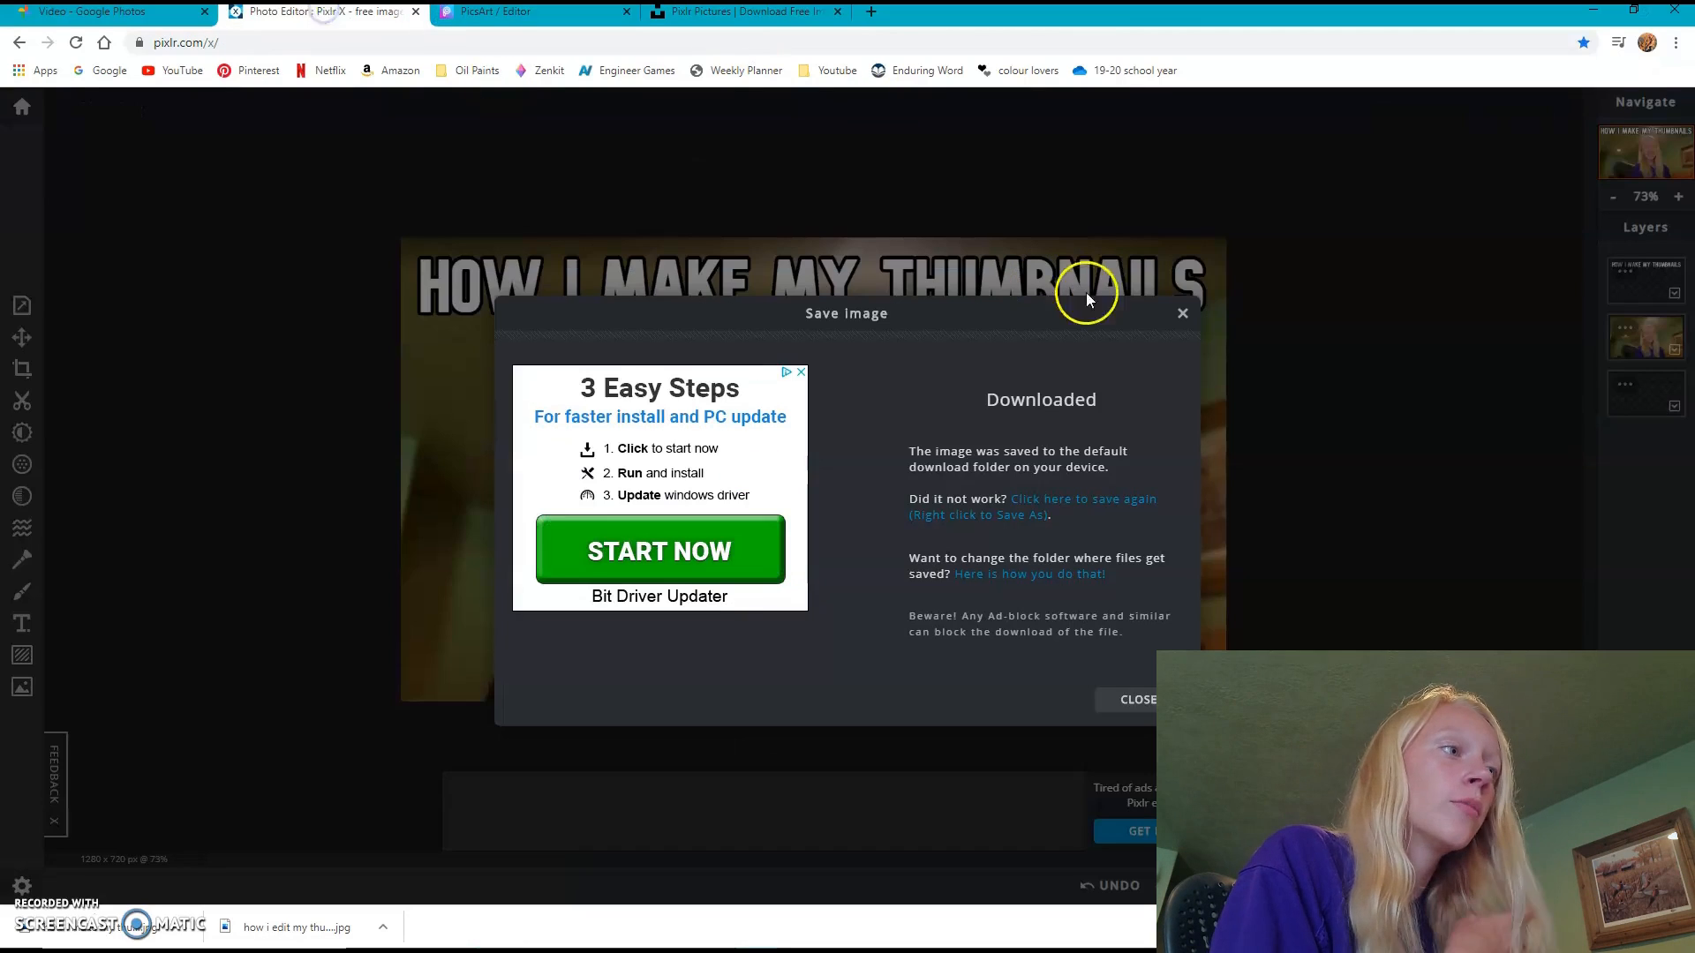
left_click(1177, 314)
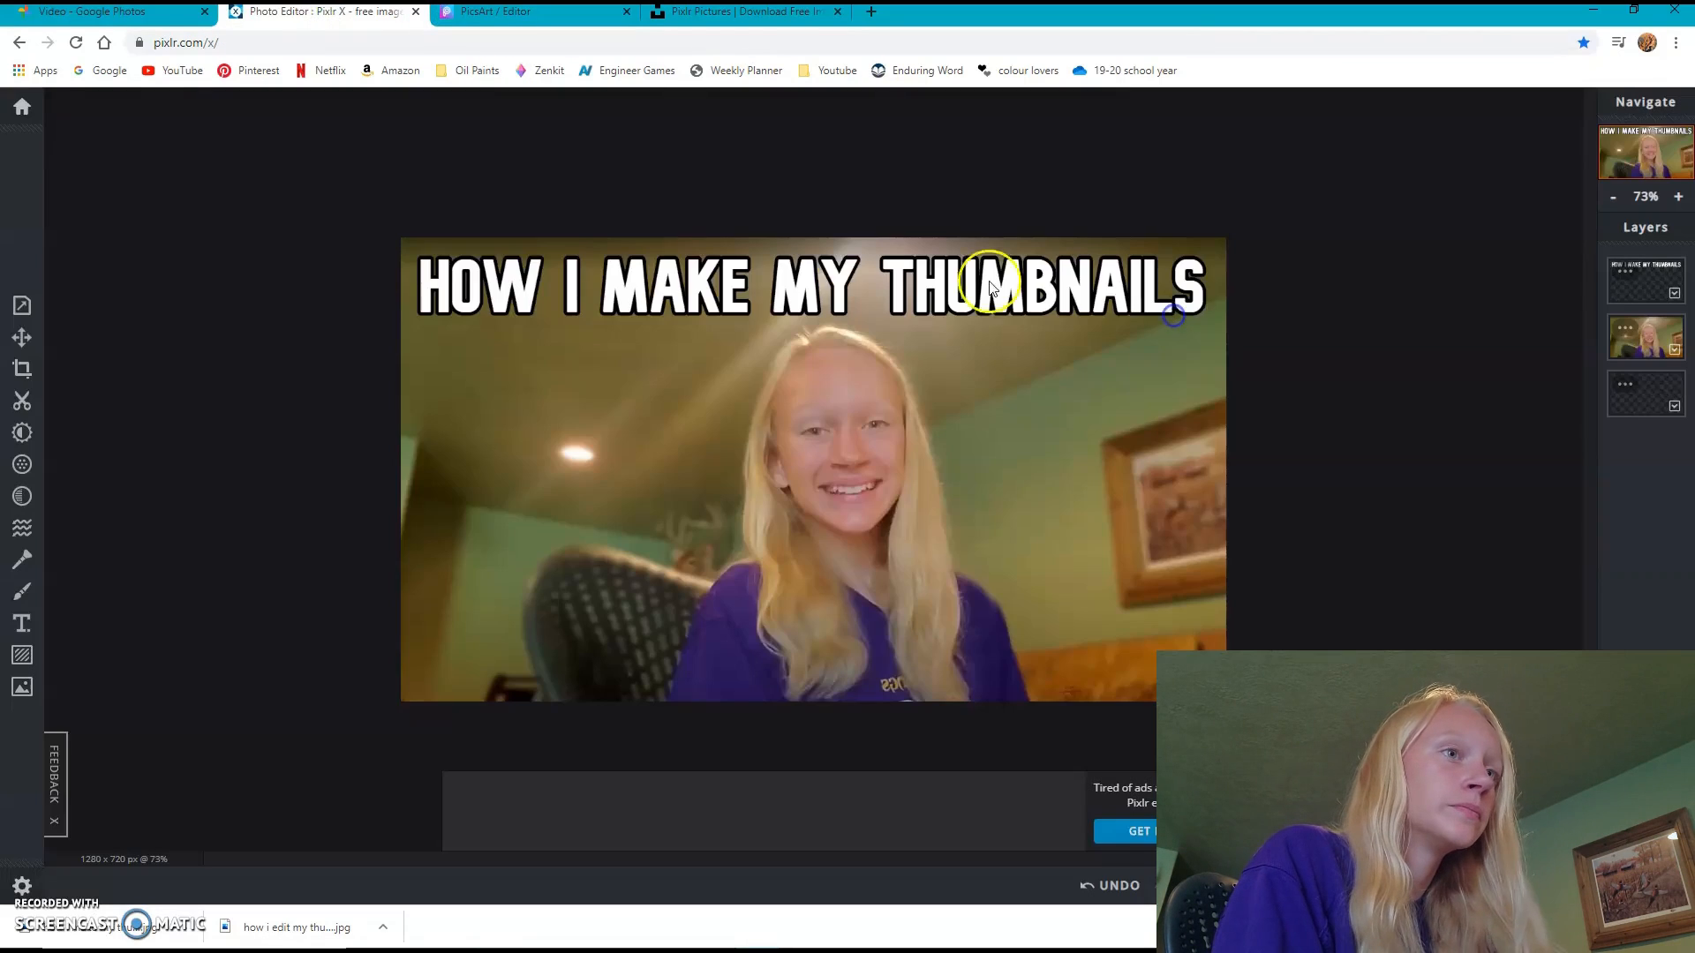
left_click(32, 105)
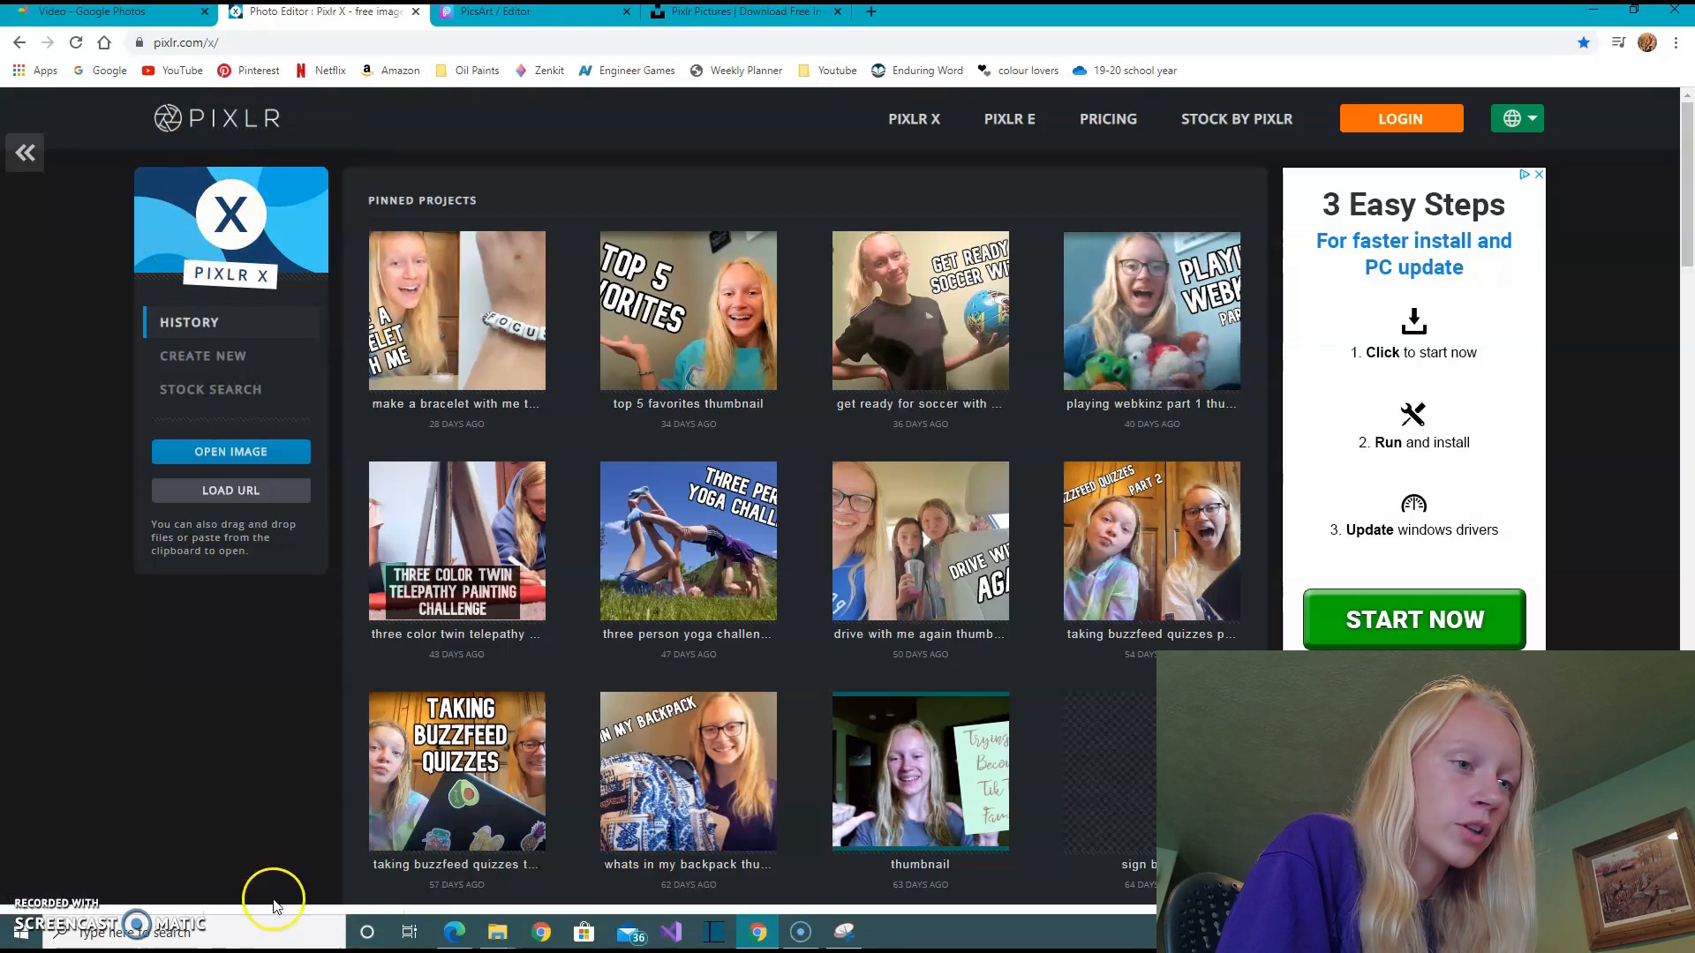
- Switch to Snipping Tool and capture a rectangular snip of the Pixlr X logo on the start page
left_click(845, 937)
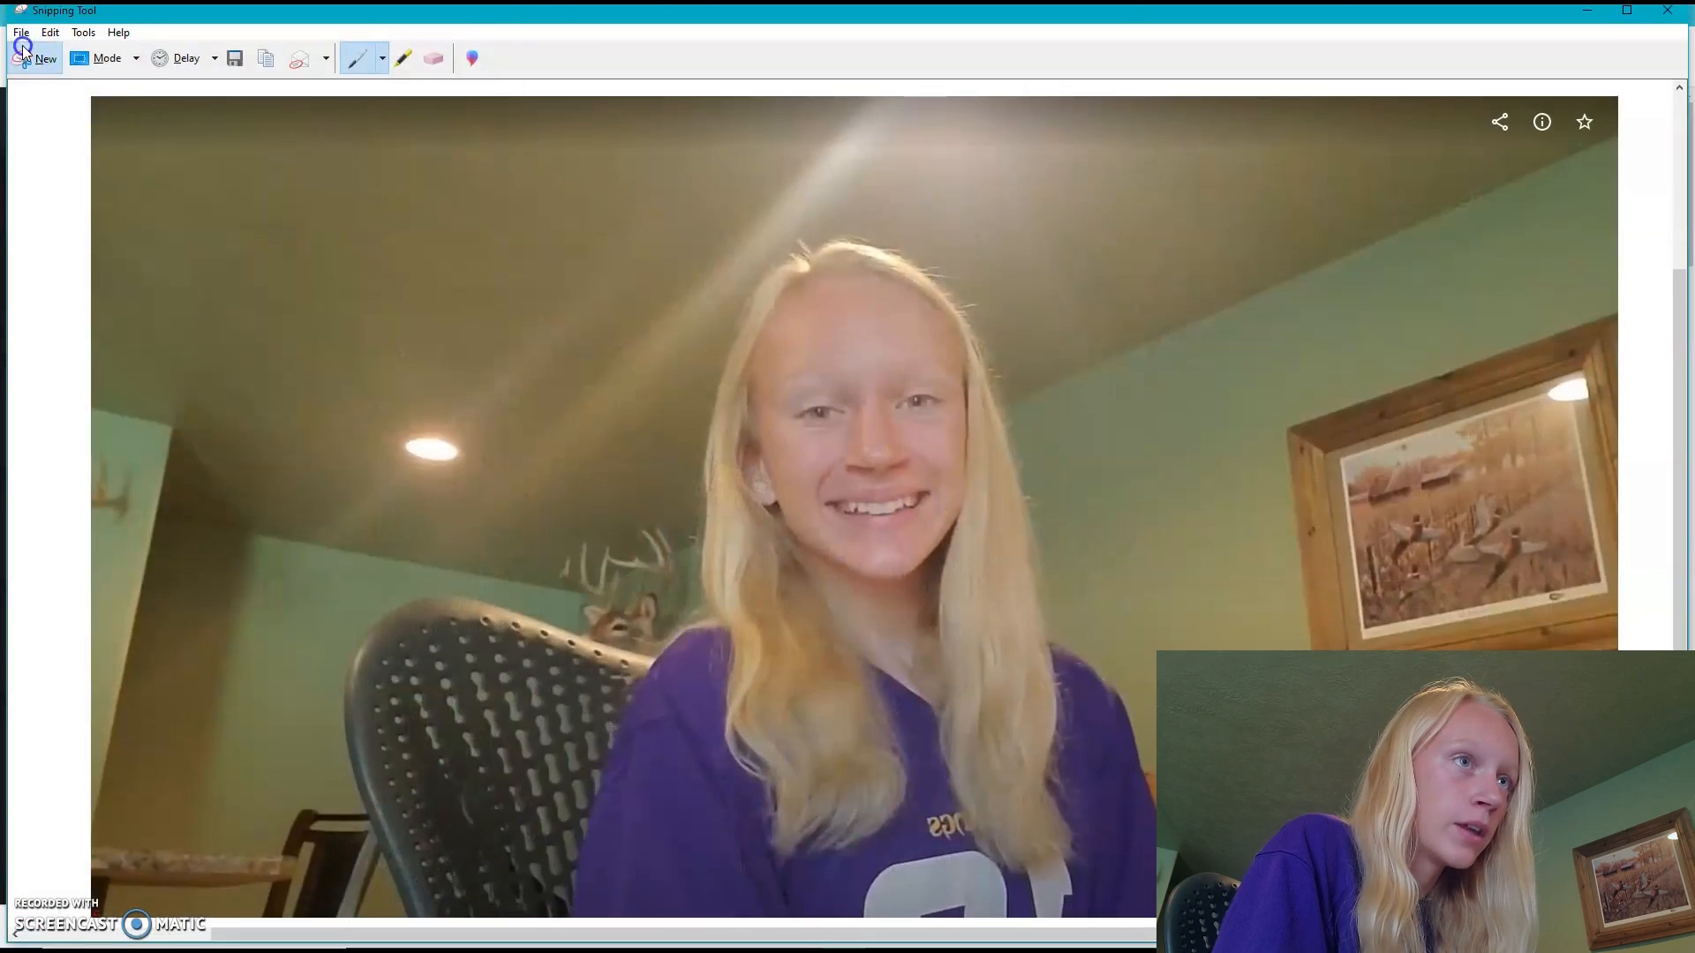
left_click(36, 59)
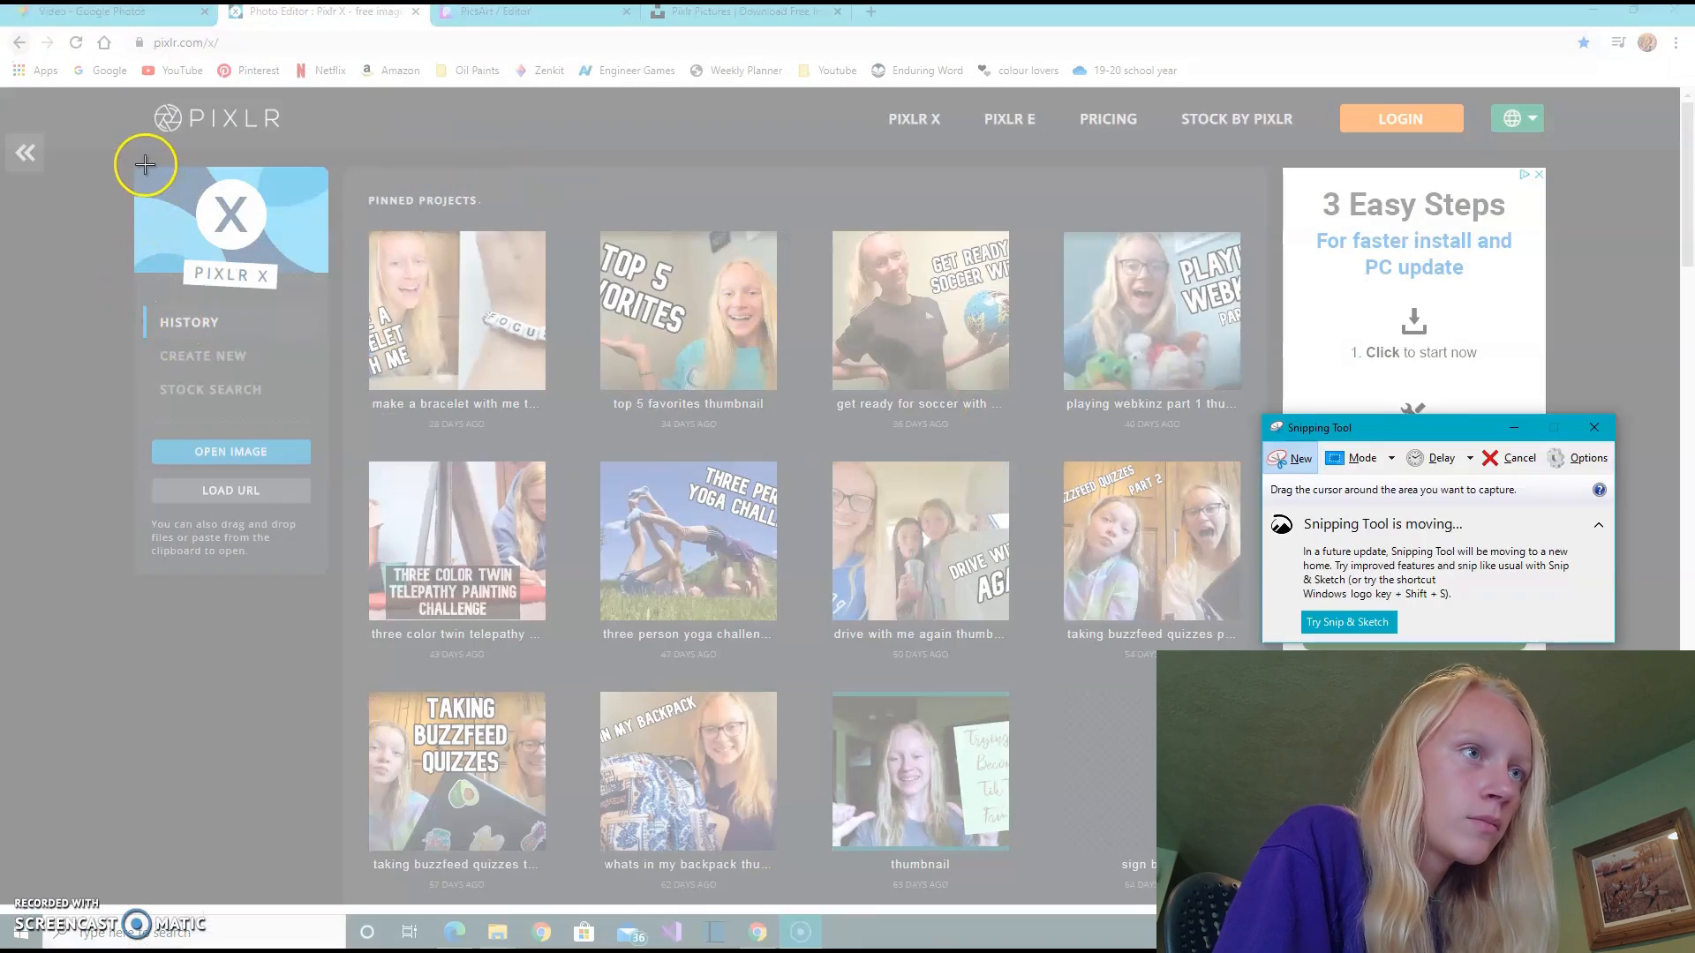
left_click_drag(129, 164, 327, 294)
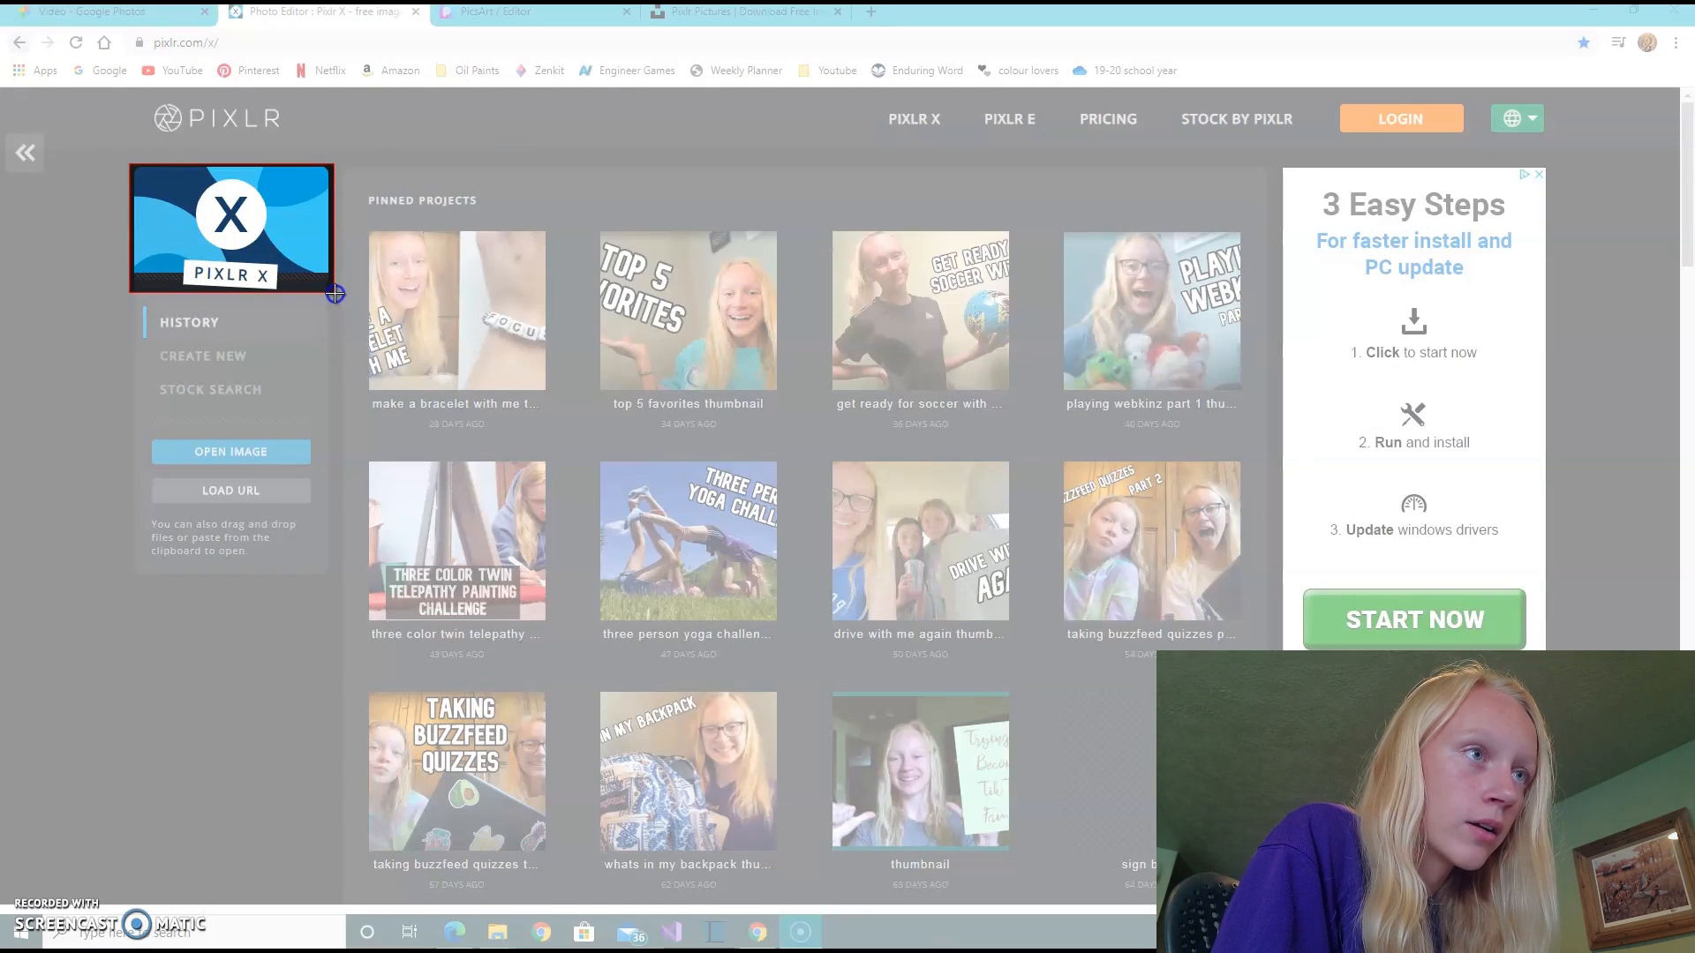
left_click_drag(335, 294, 336, 295)
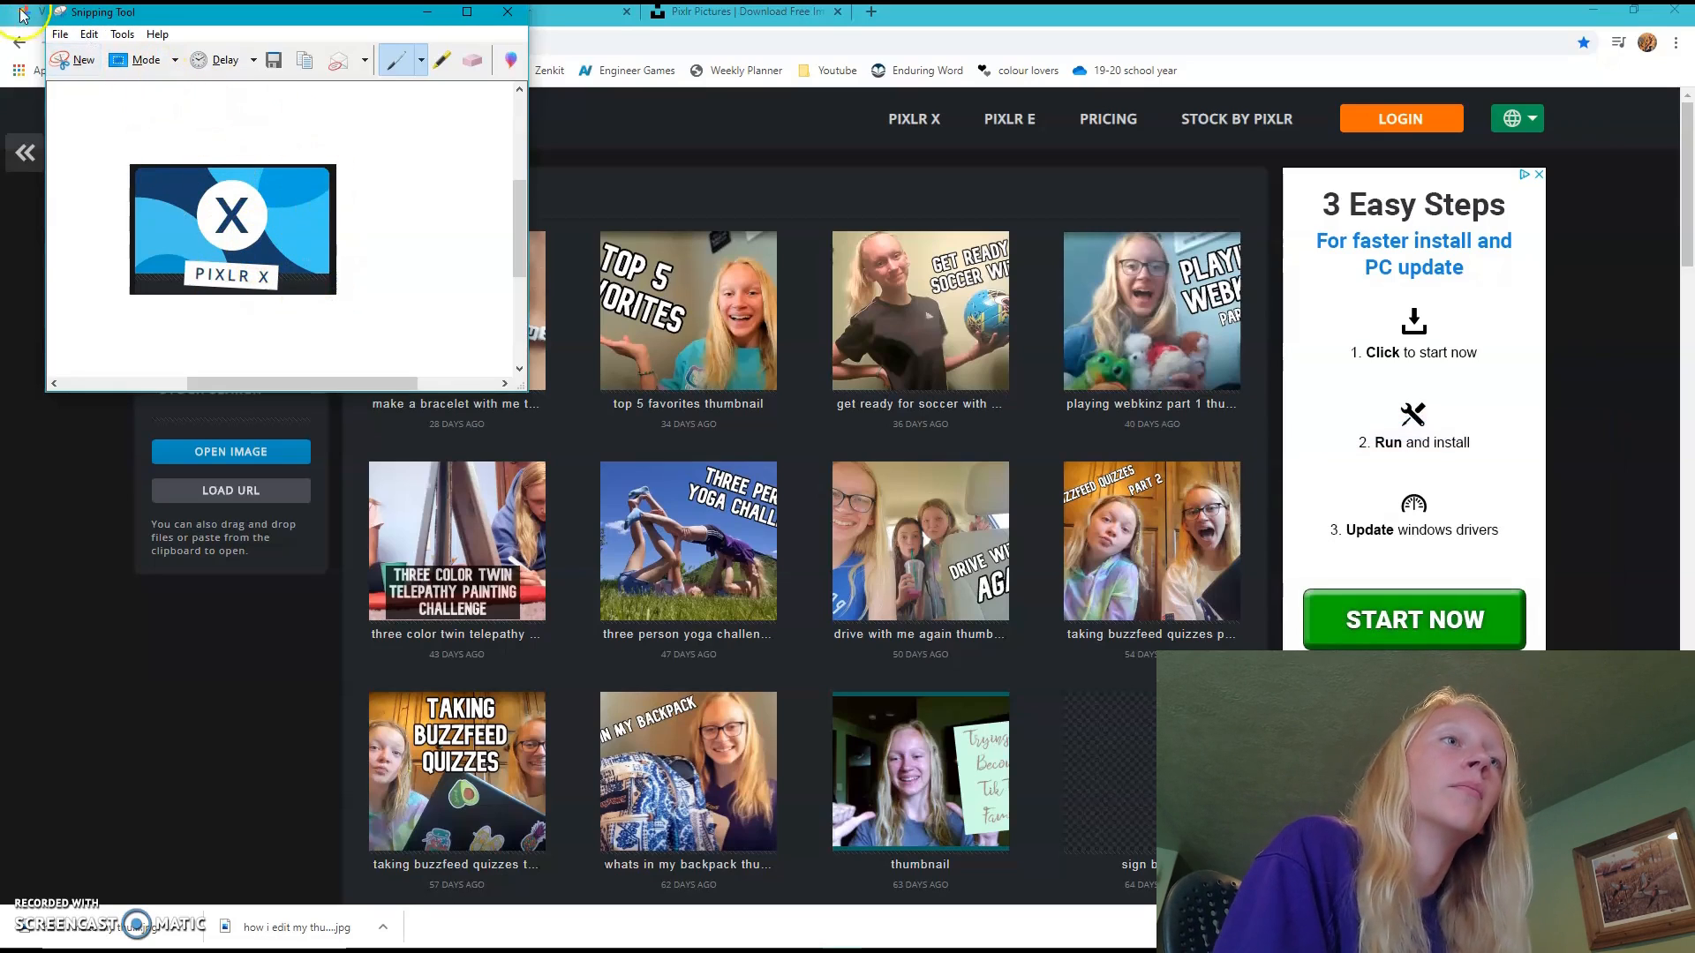
- Save the logo snip as a PNG named "pixlr icon" in the thumbnail folder and minimize Snipping Tool
left_click(60, 35)
left_click(84, 74)
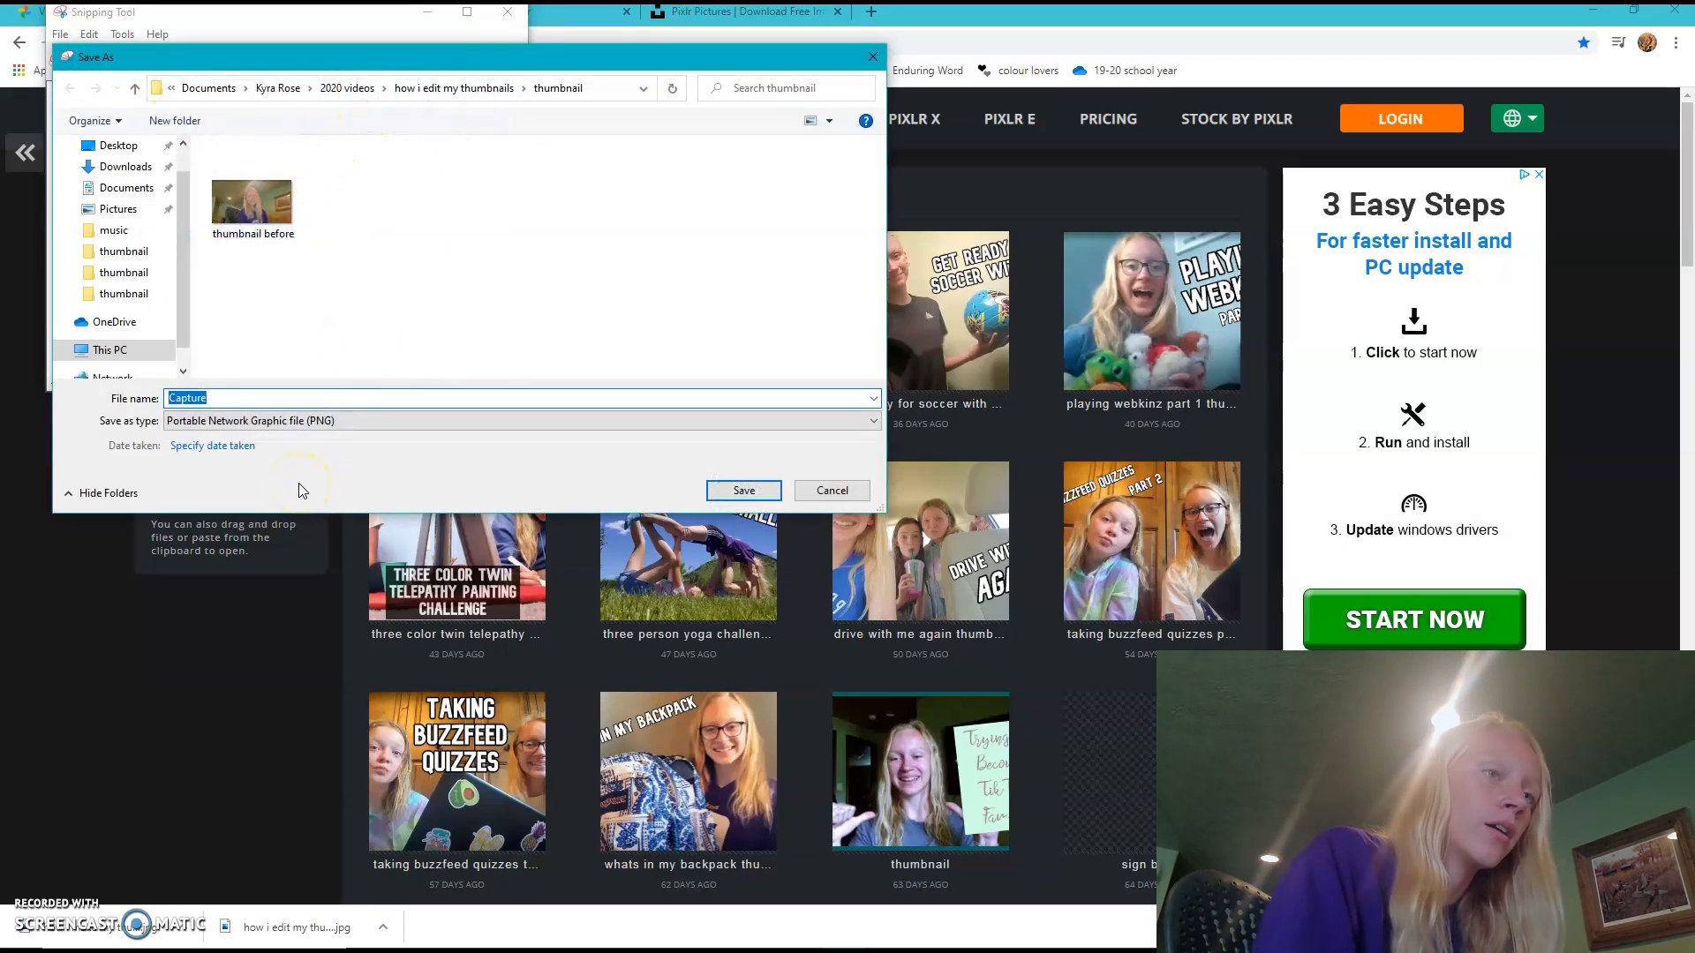
type("pix")
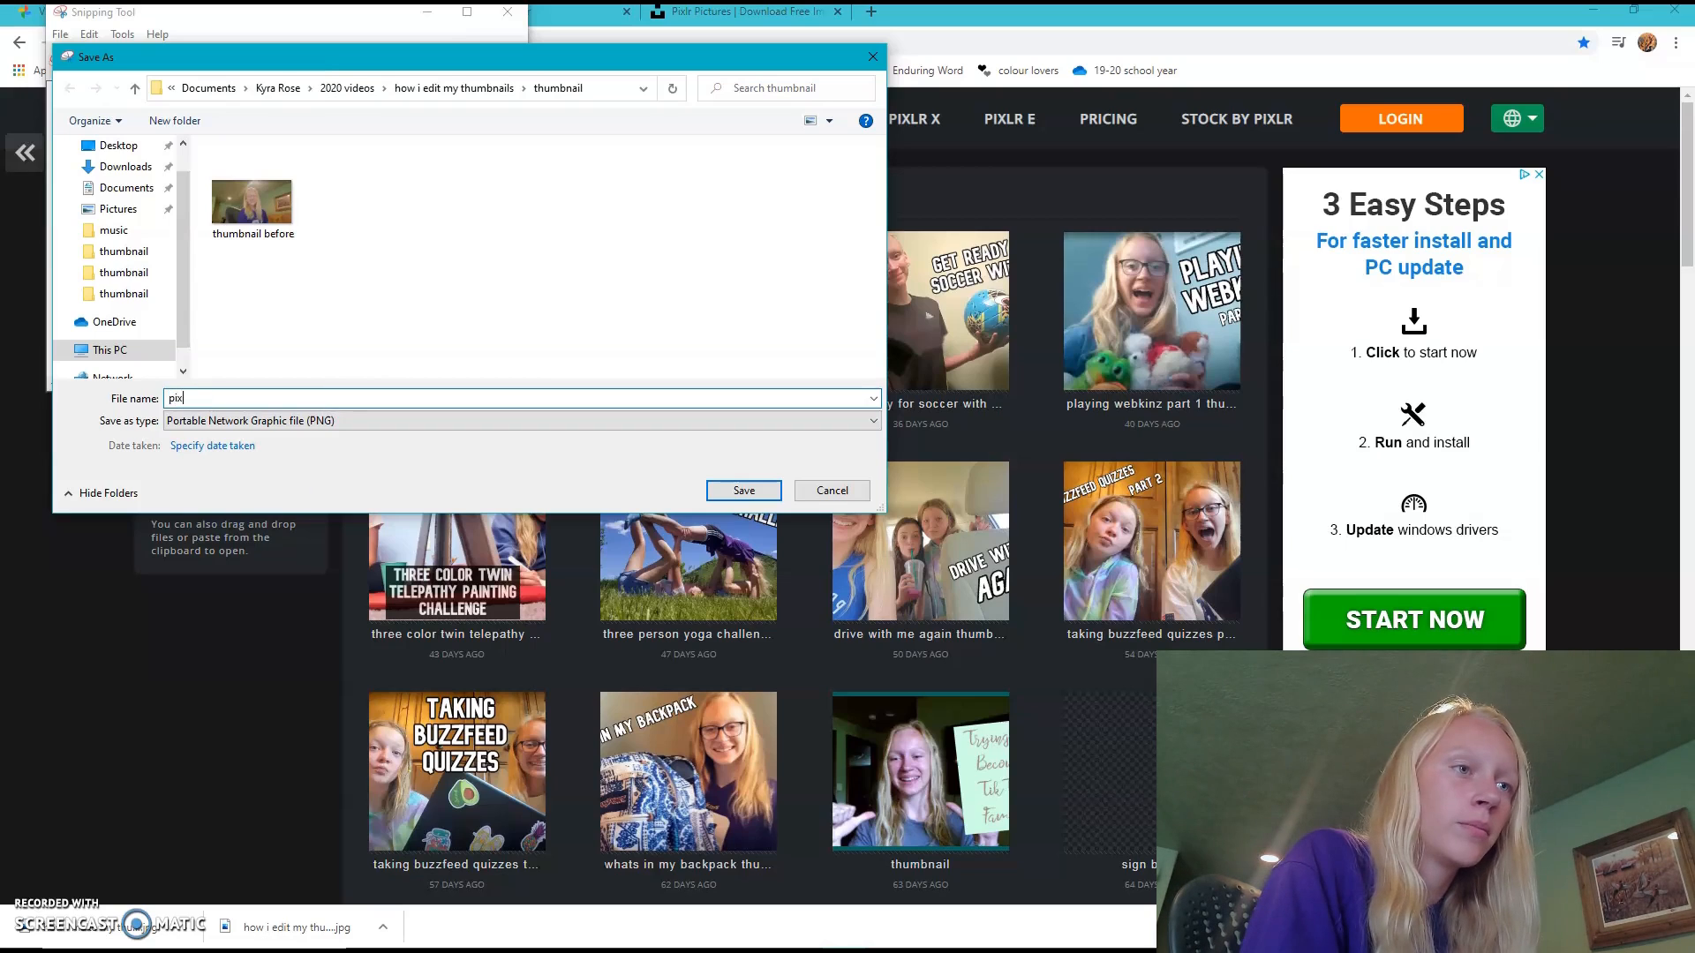
type("lr icon")
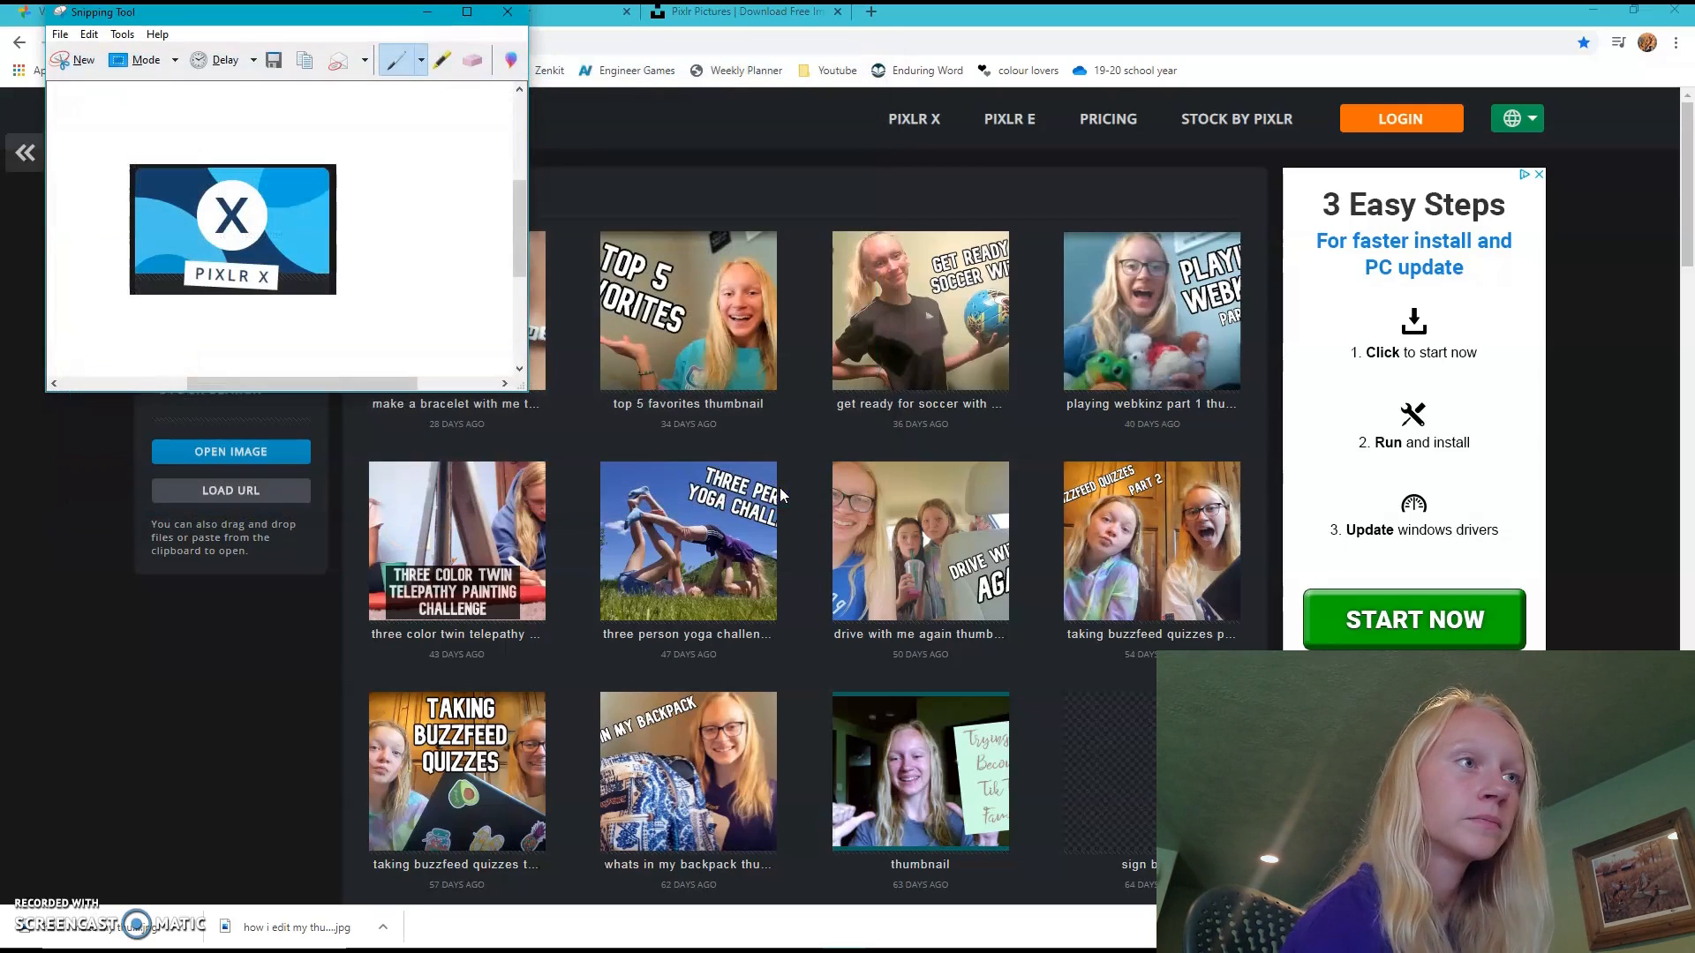
left_click(428, 13)
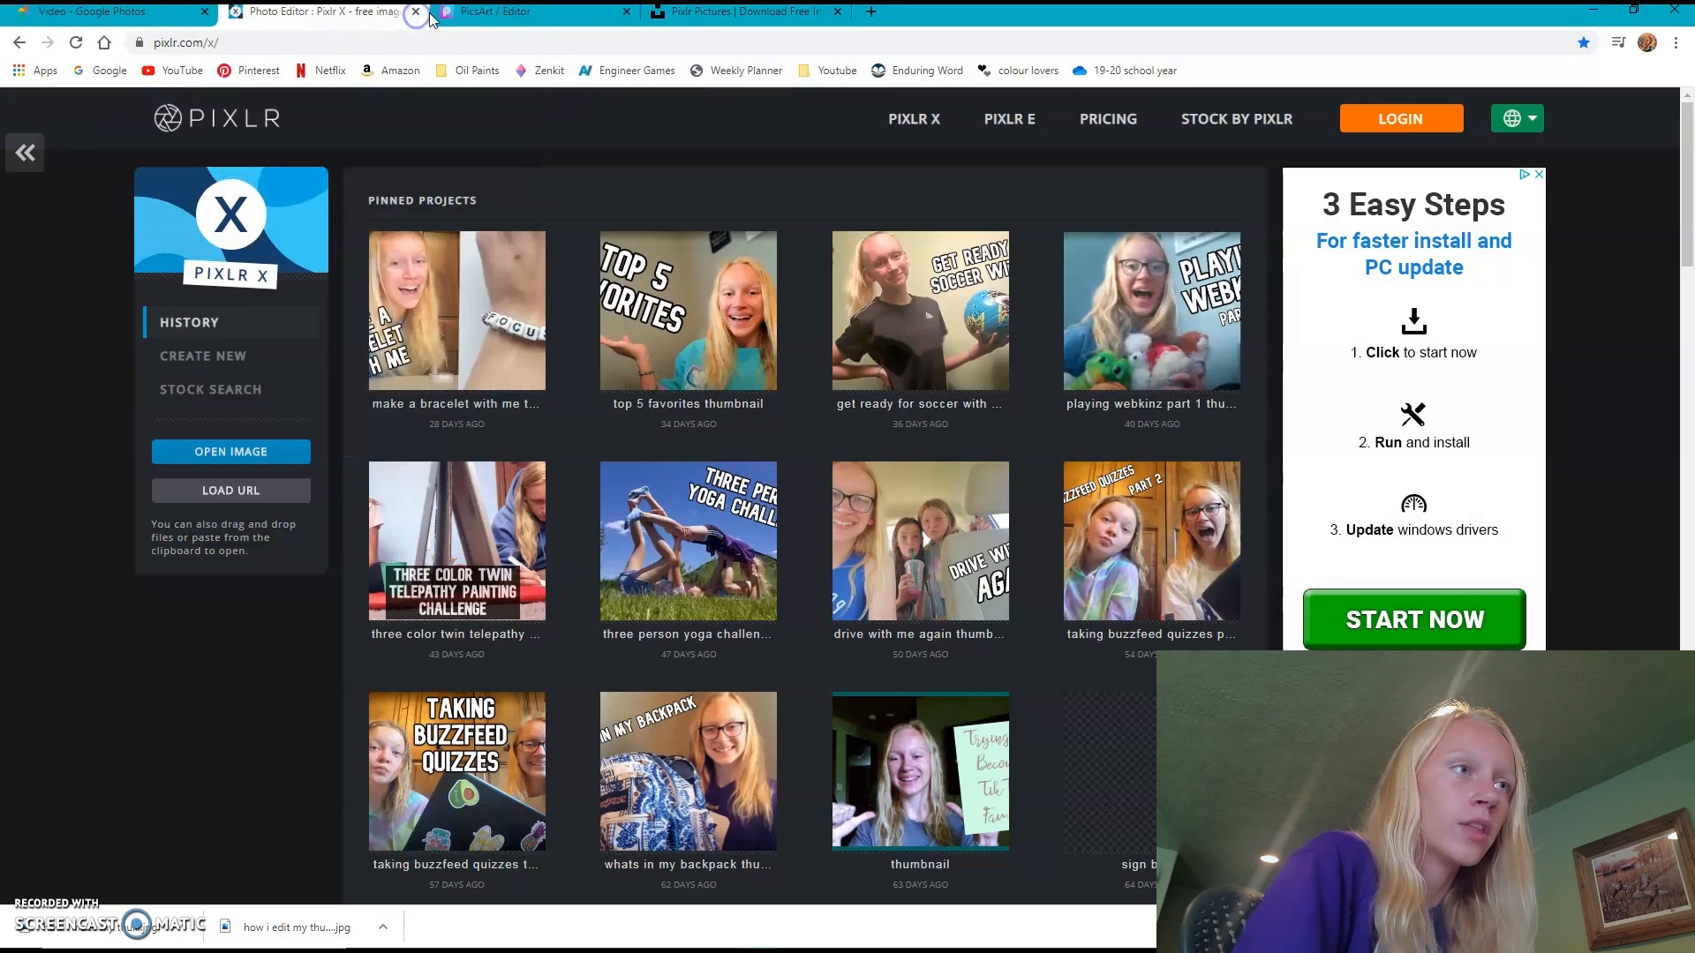
- Open the bookmarked PicsArt site and look through its explore page and Discover categories for a PicsArt logo
left_click(434, 13)
left_click(835, 72)
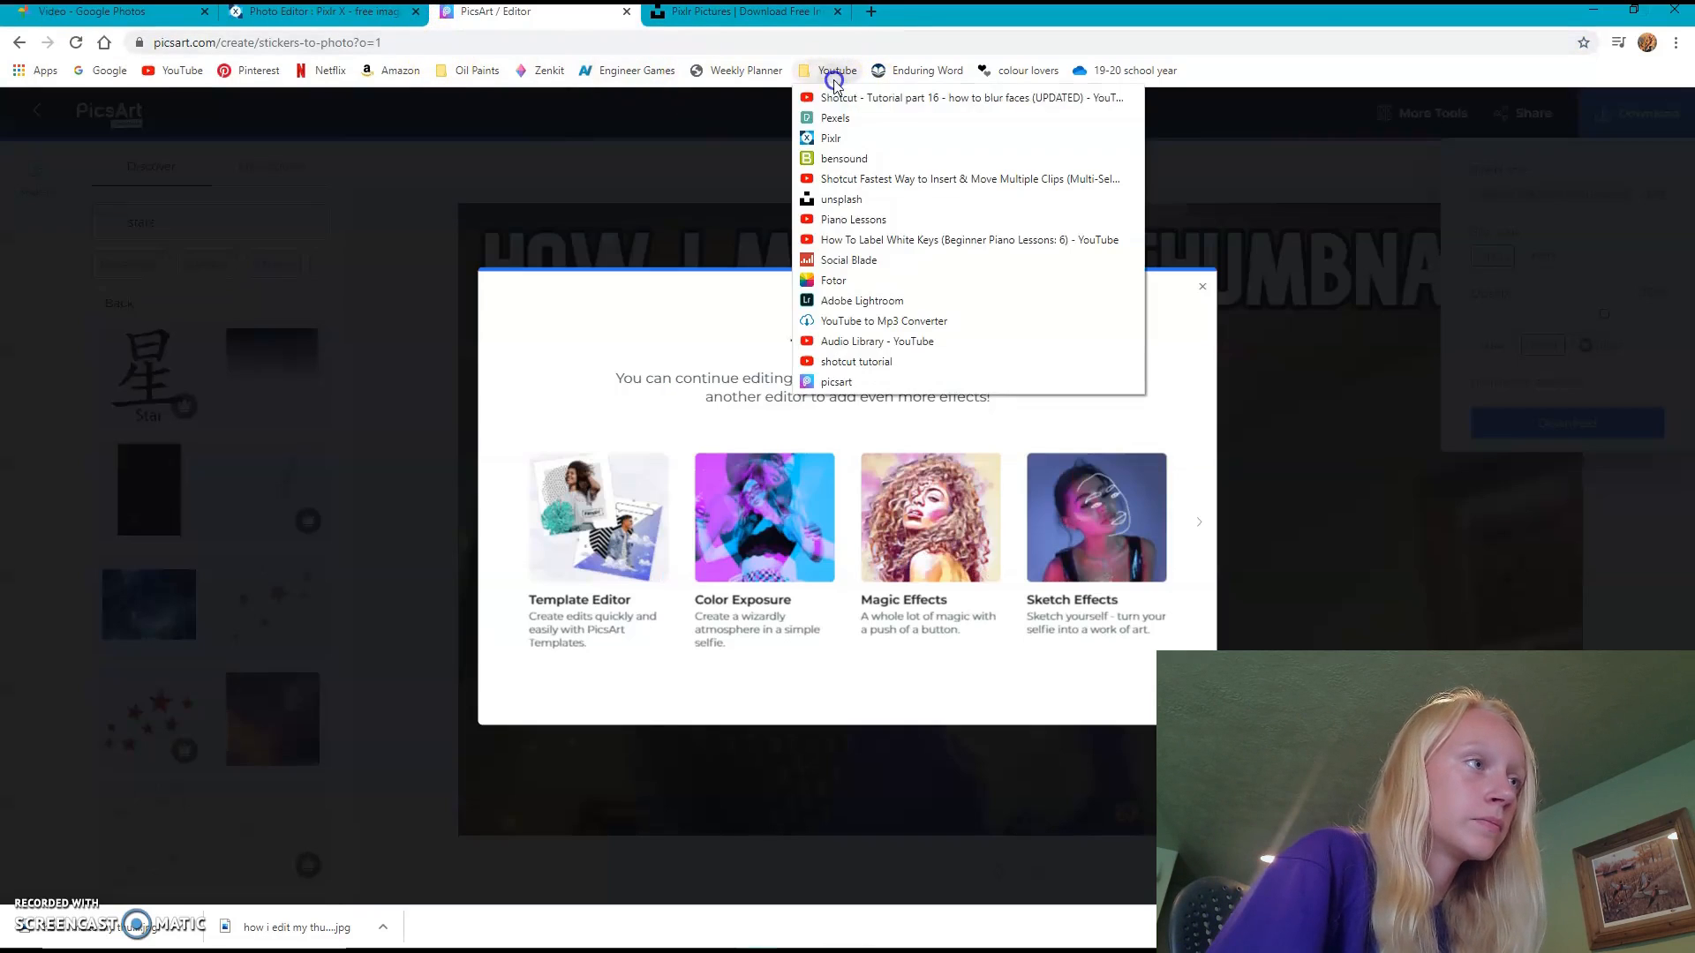
left_click(843, 382)
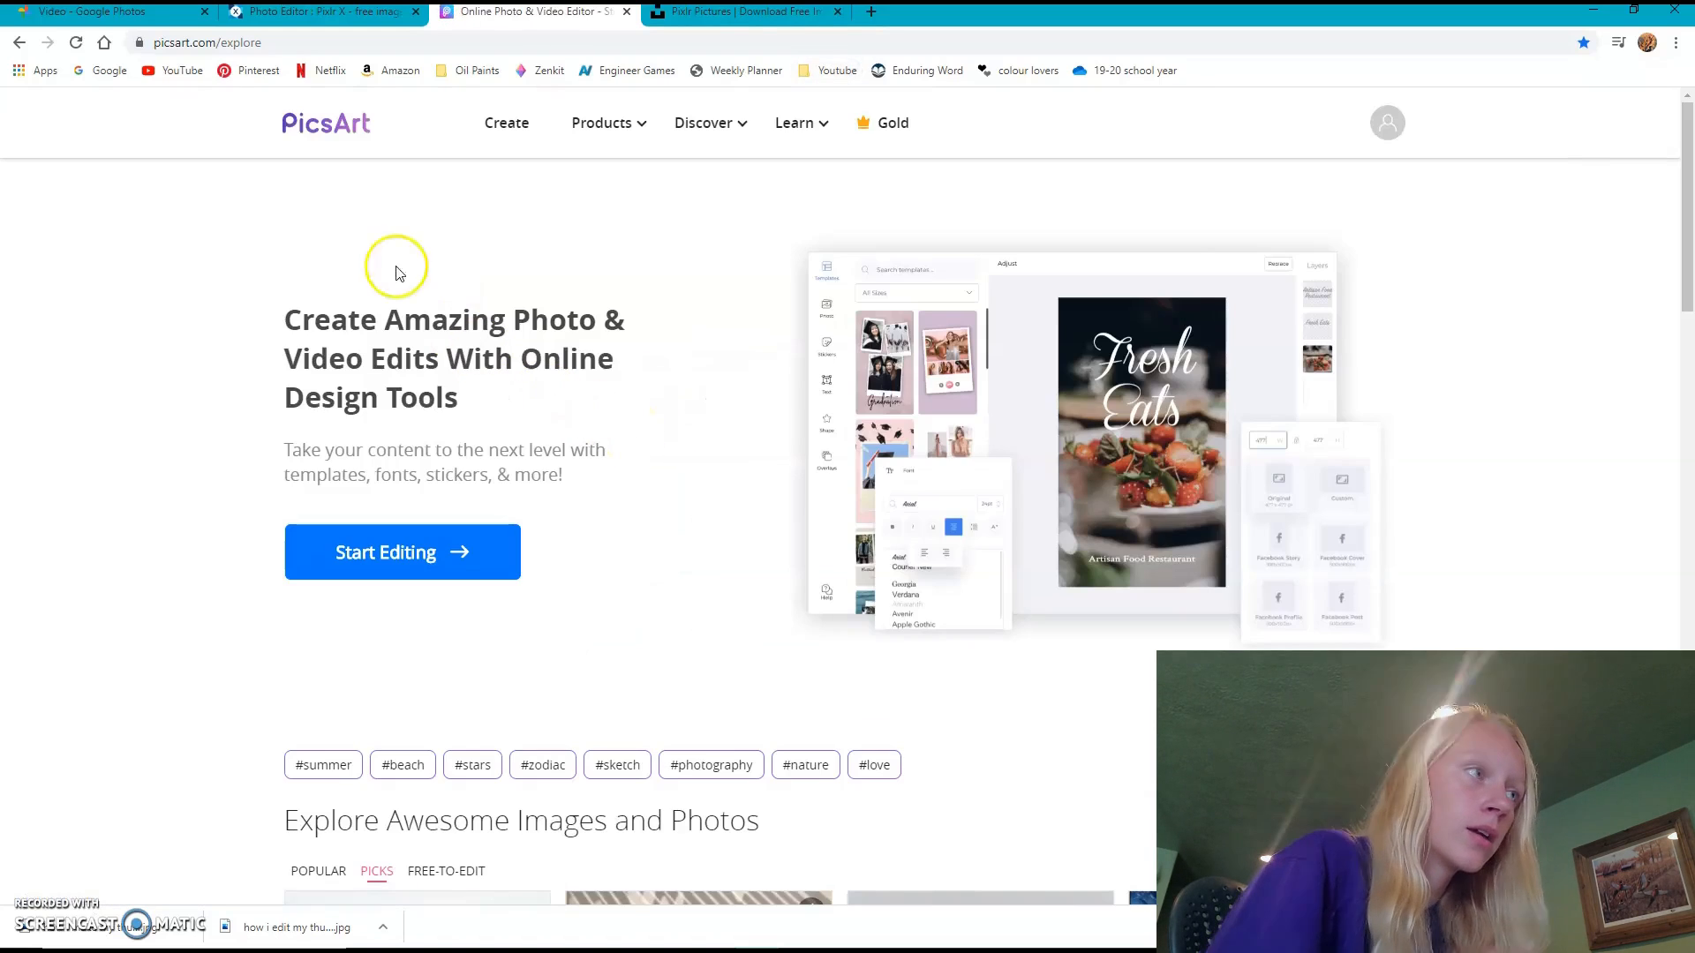
mouse_move(609, 124)
scroll(1107, 452, "down", 6)
scroll(68, 465, "down", 15)
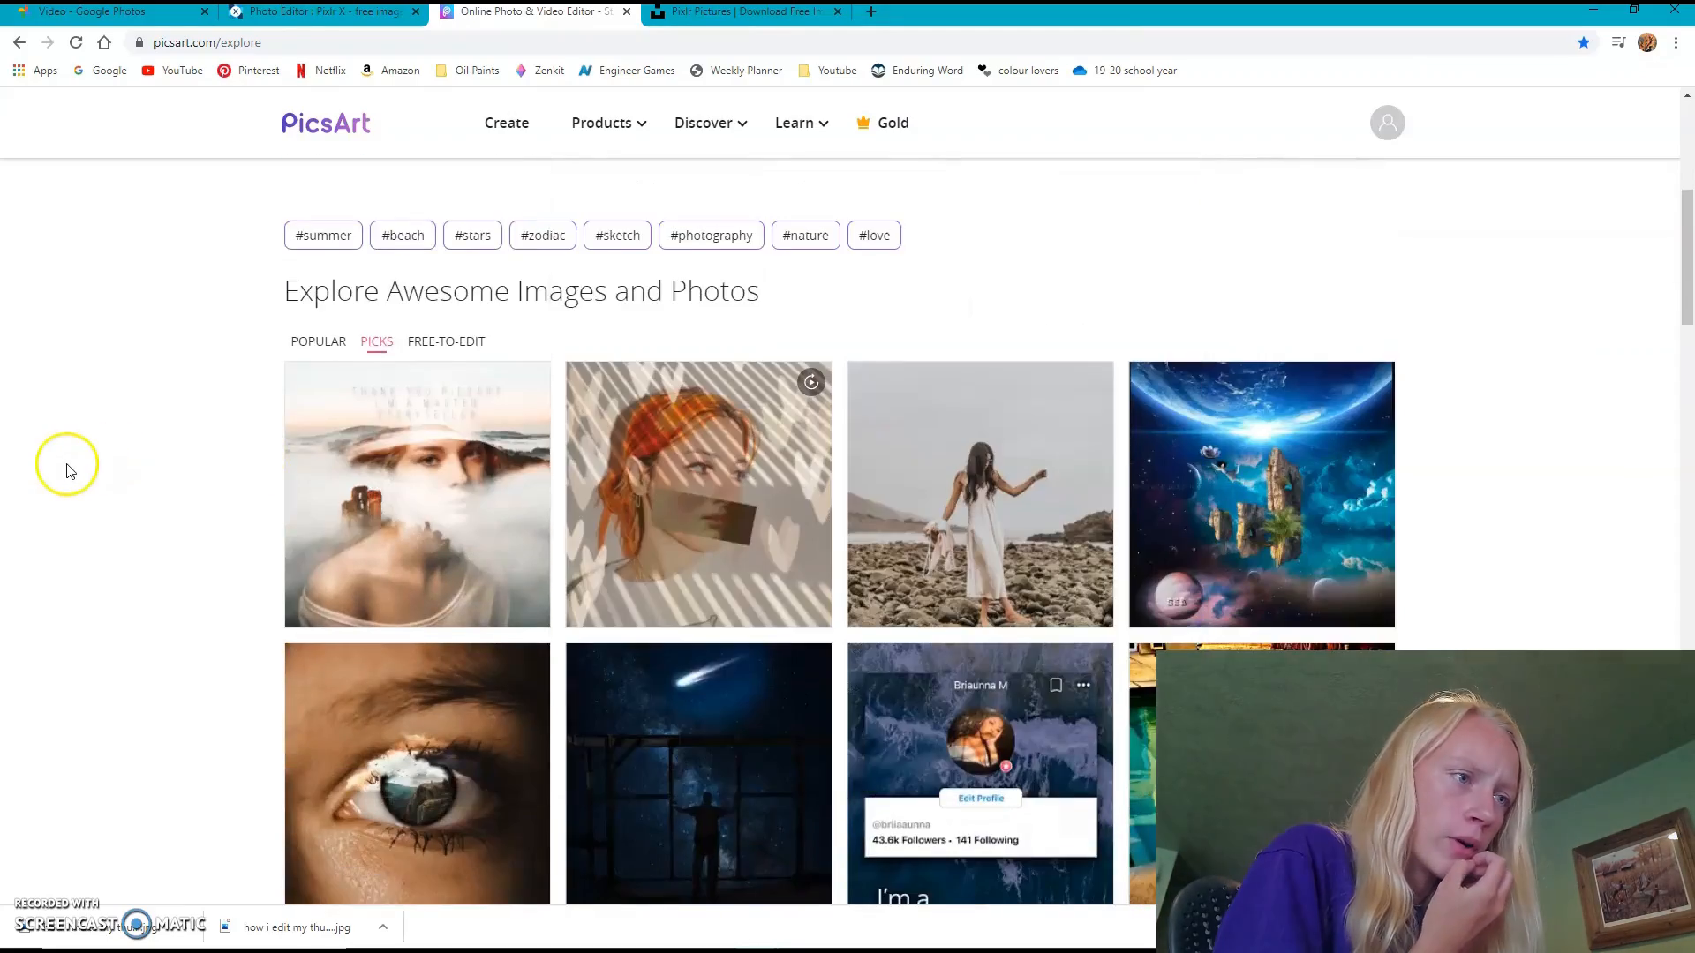
scroll(71, 466, "down", 4)
scroll(69, 462, "up", 20)
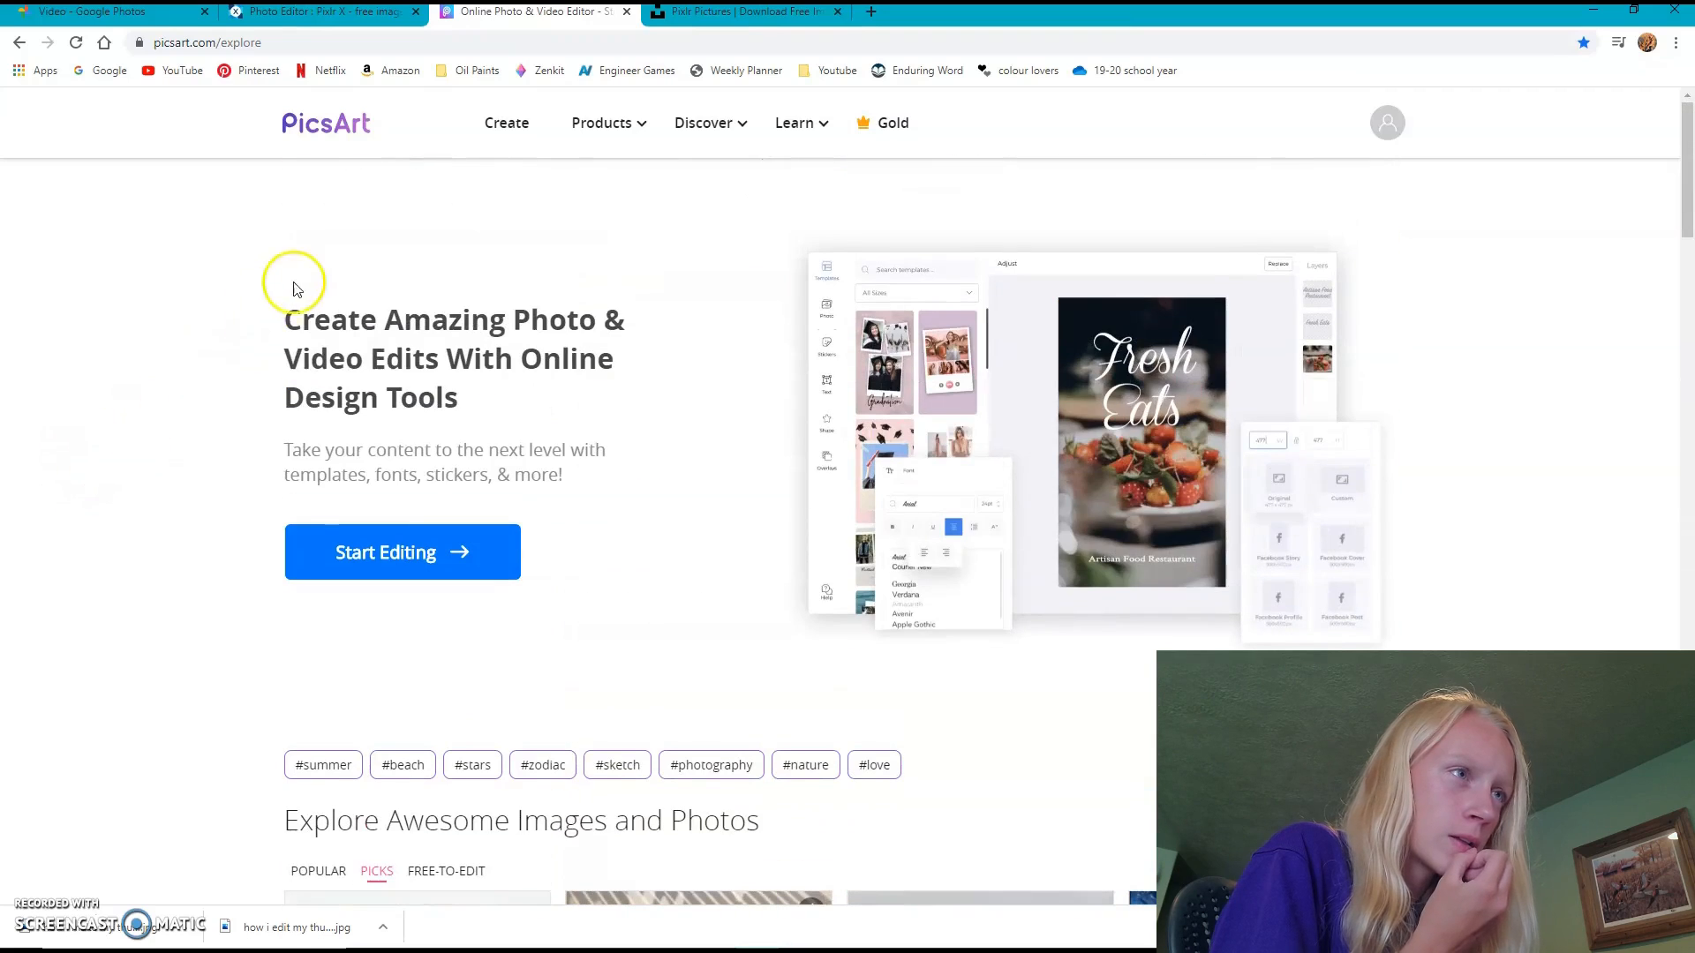
mouse_move(794, 120)
mouse_move(731, 134)
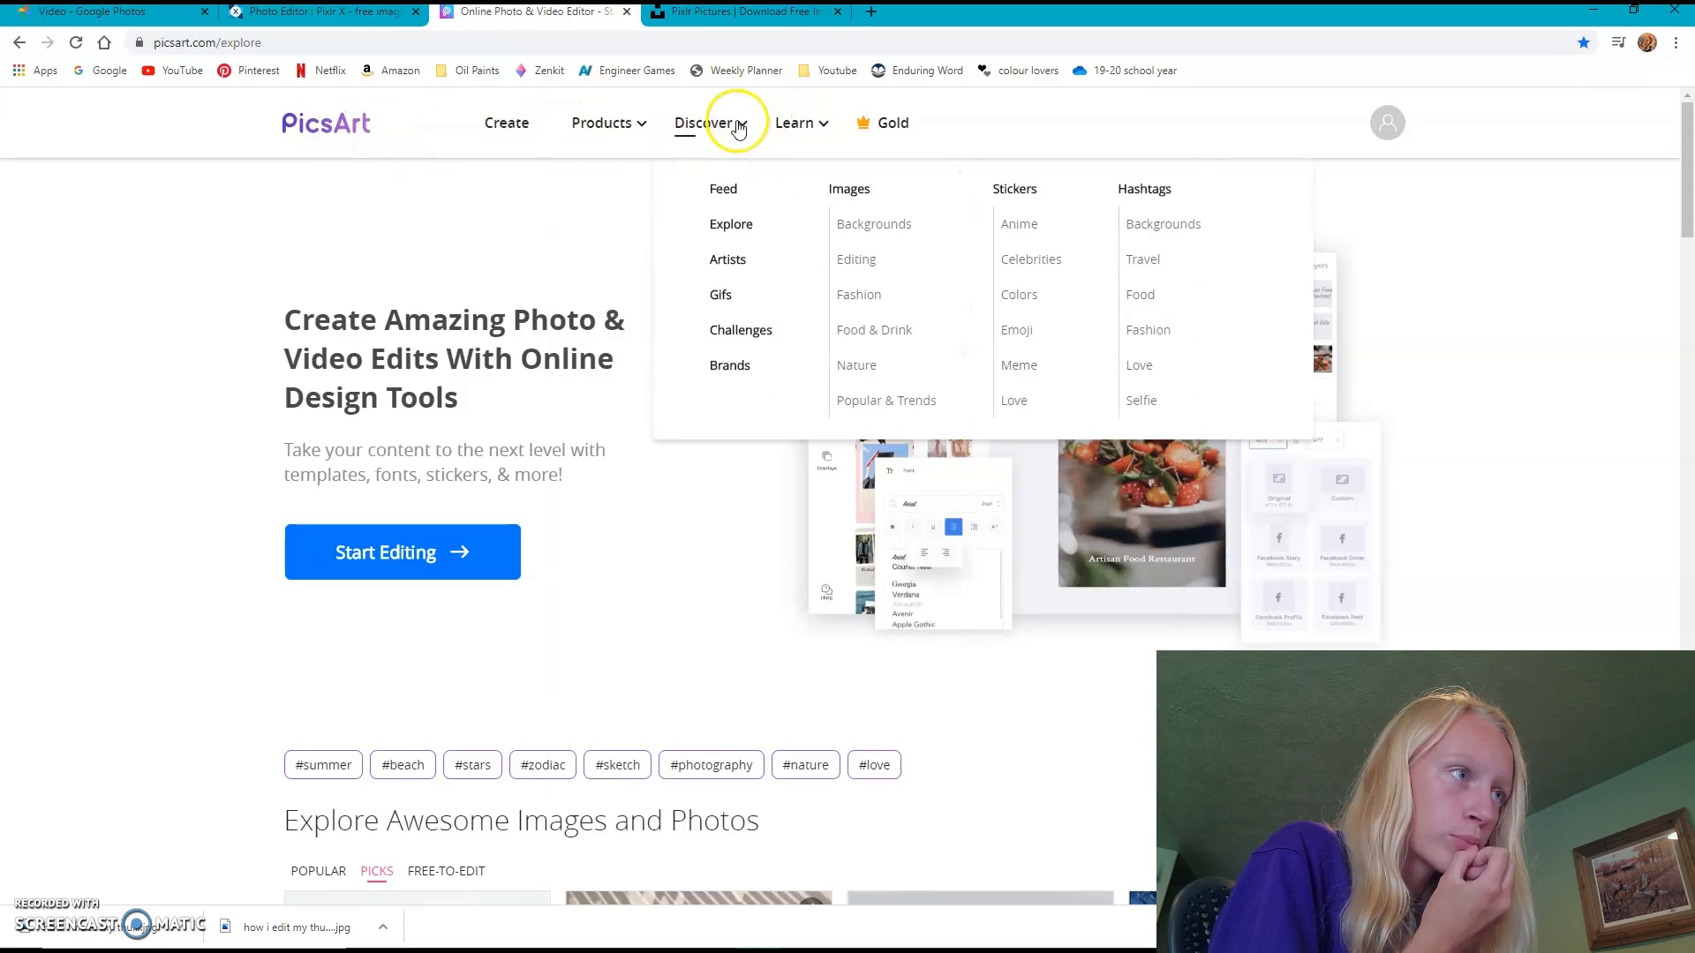
left_click(730, 209)
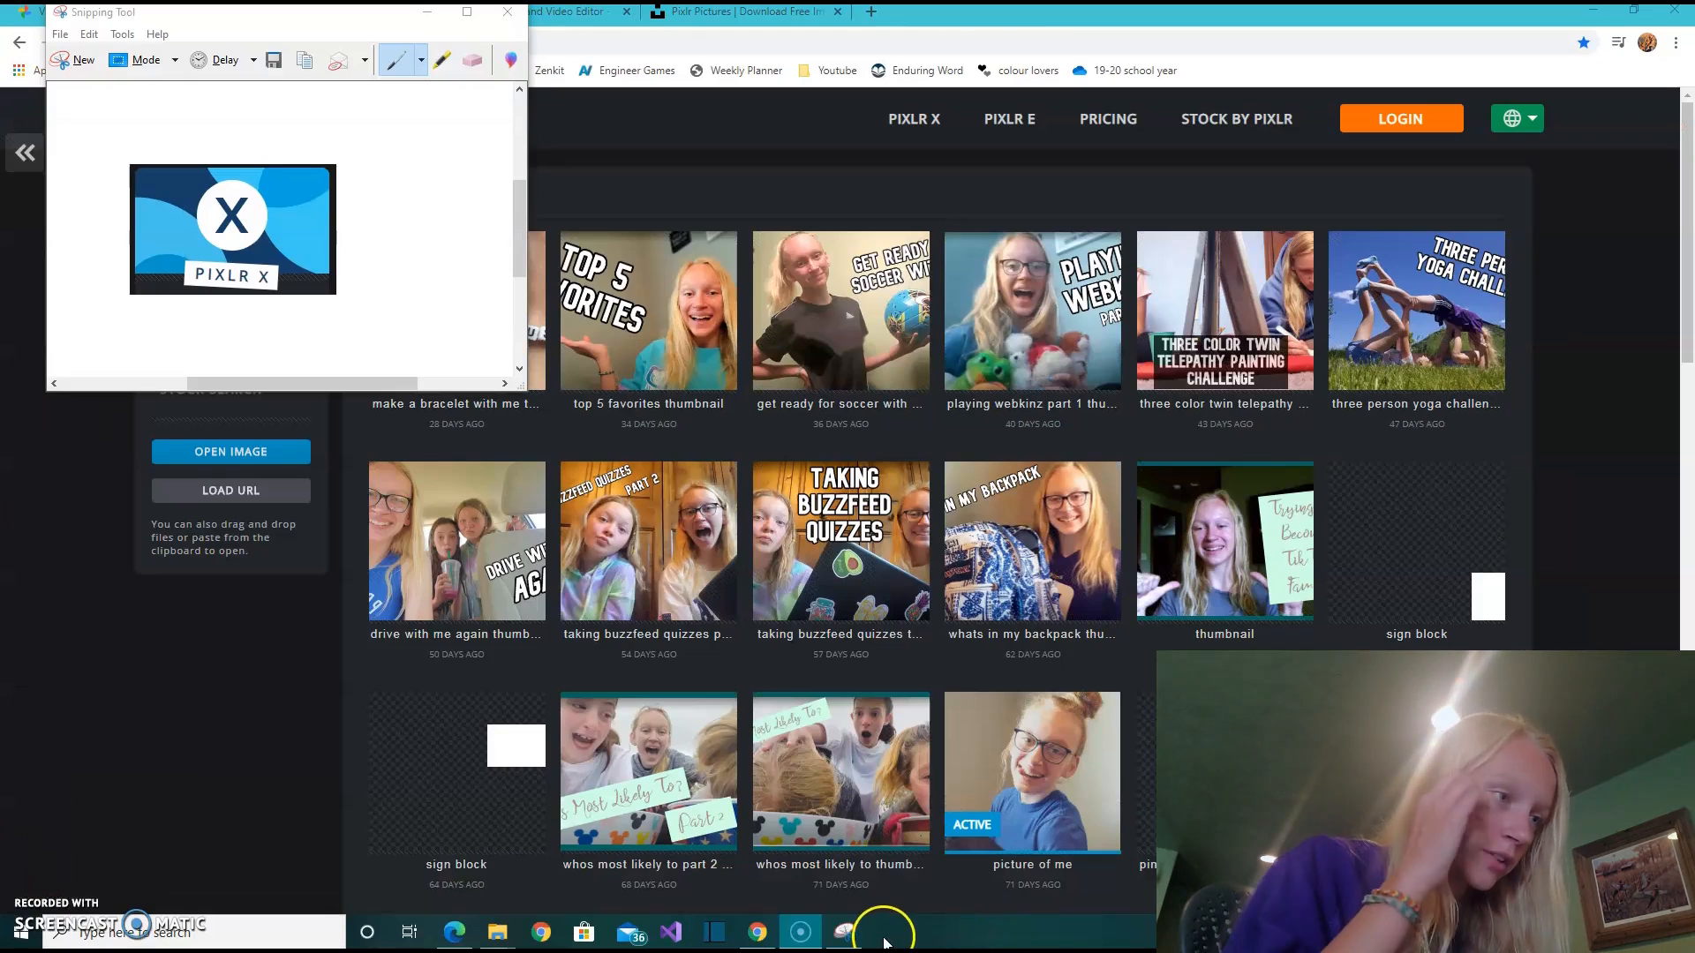
- Bring up Snipping Tool over the PicsArt page and snip the small PicsArt icon on its browser tab
left_click(849, 936)
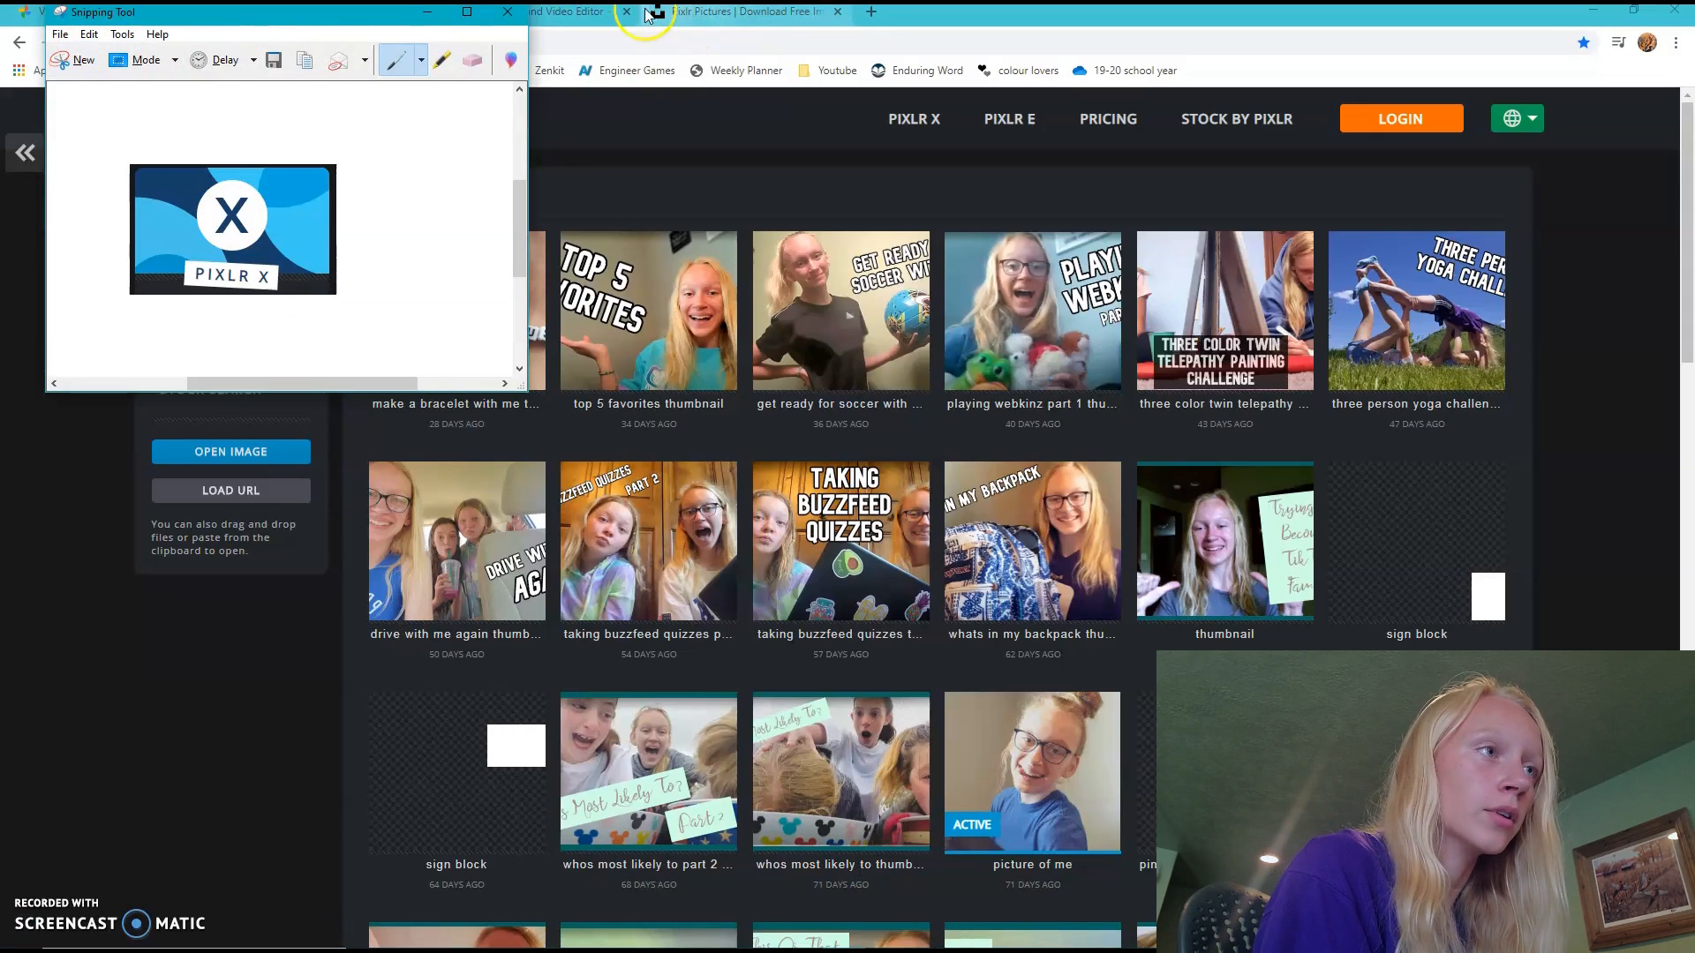
left_click(542, 13)
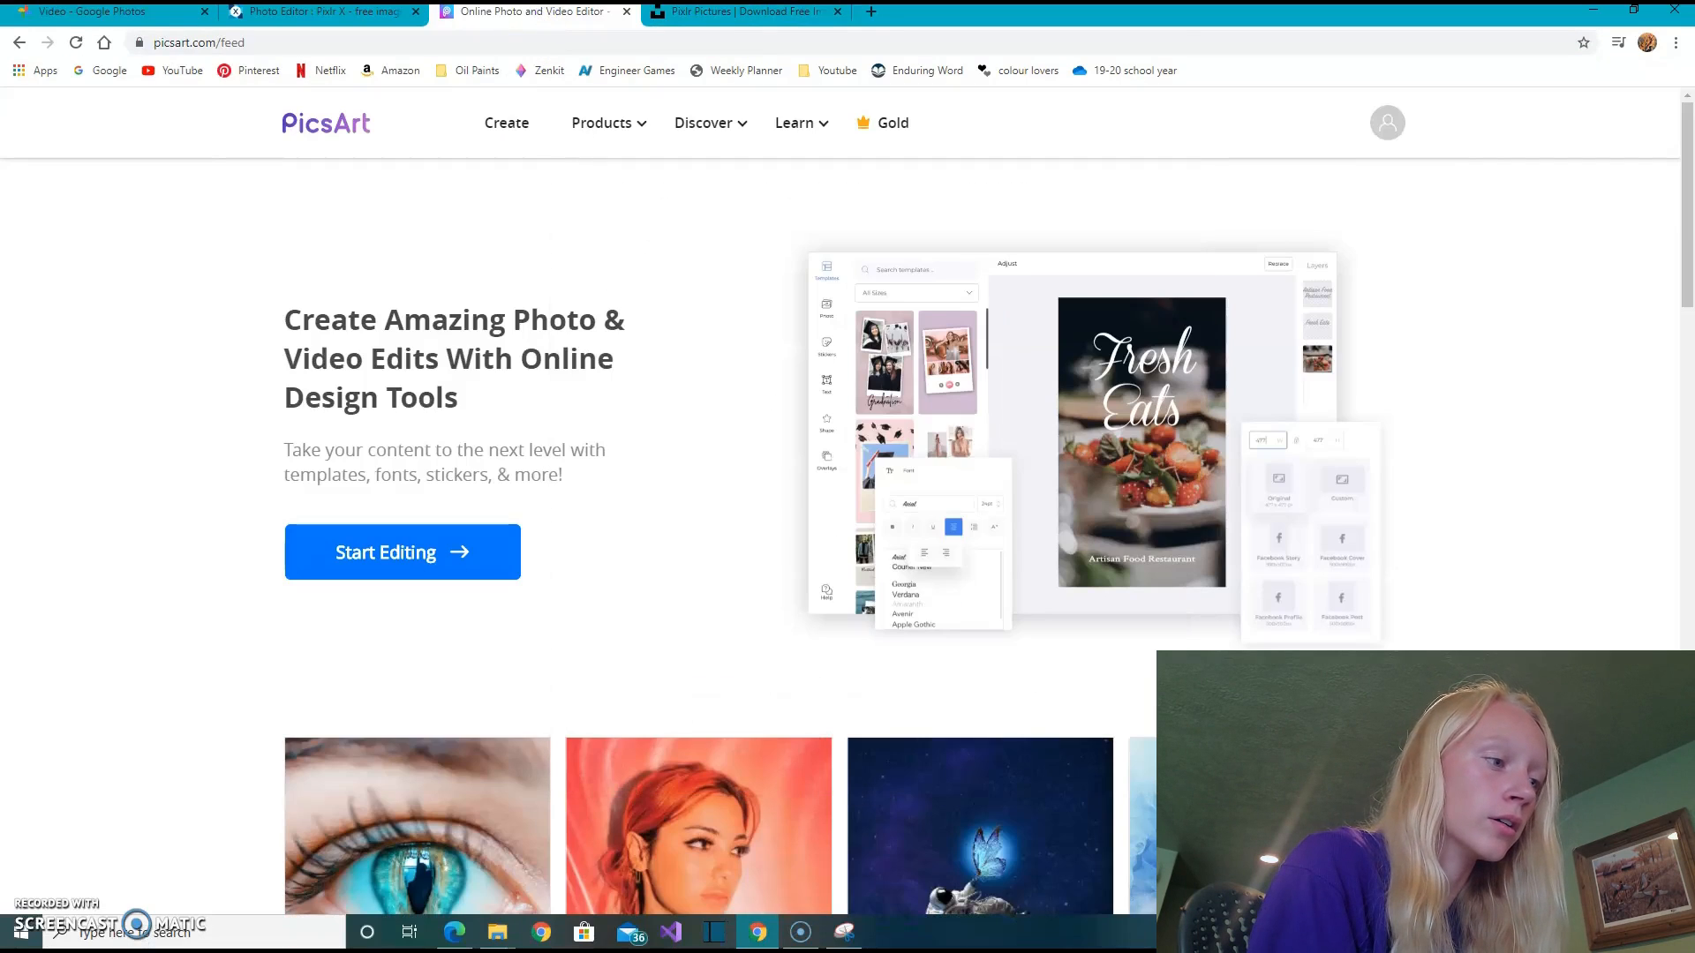
left_click(843, 932)
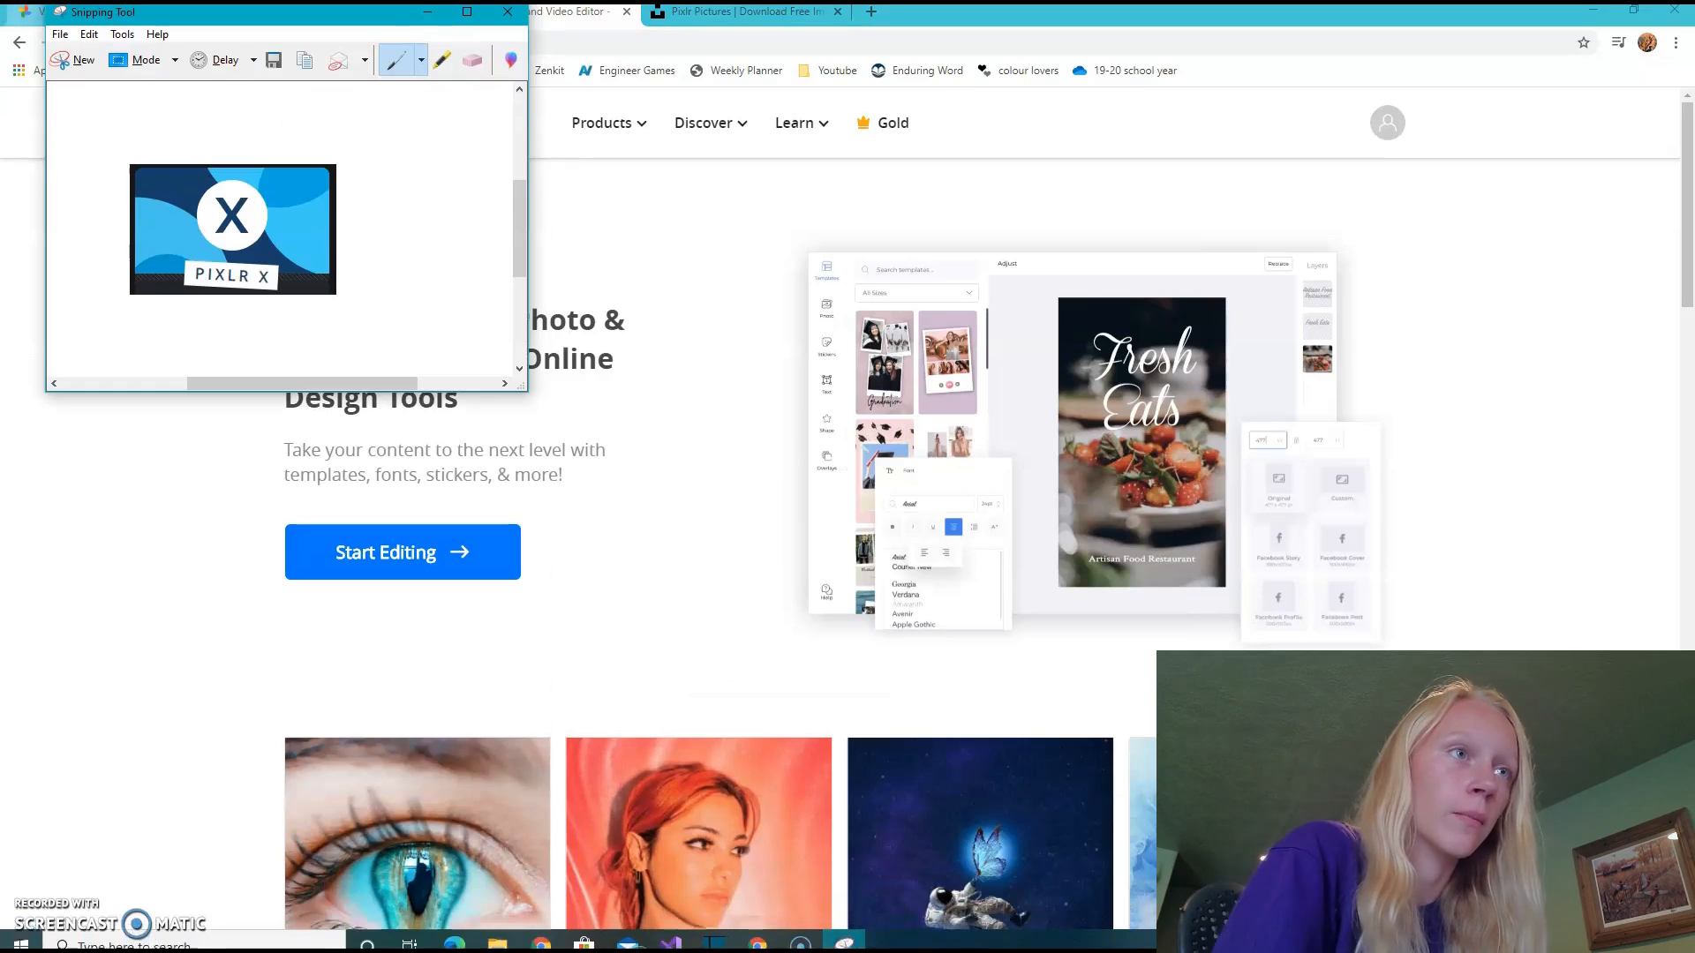
left_click_drag(103, 19, 1230, 370)
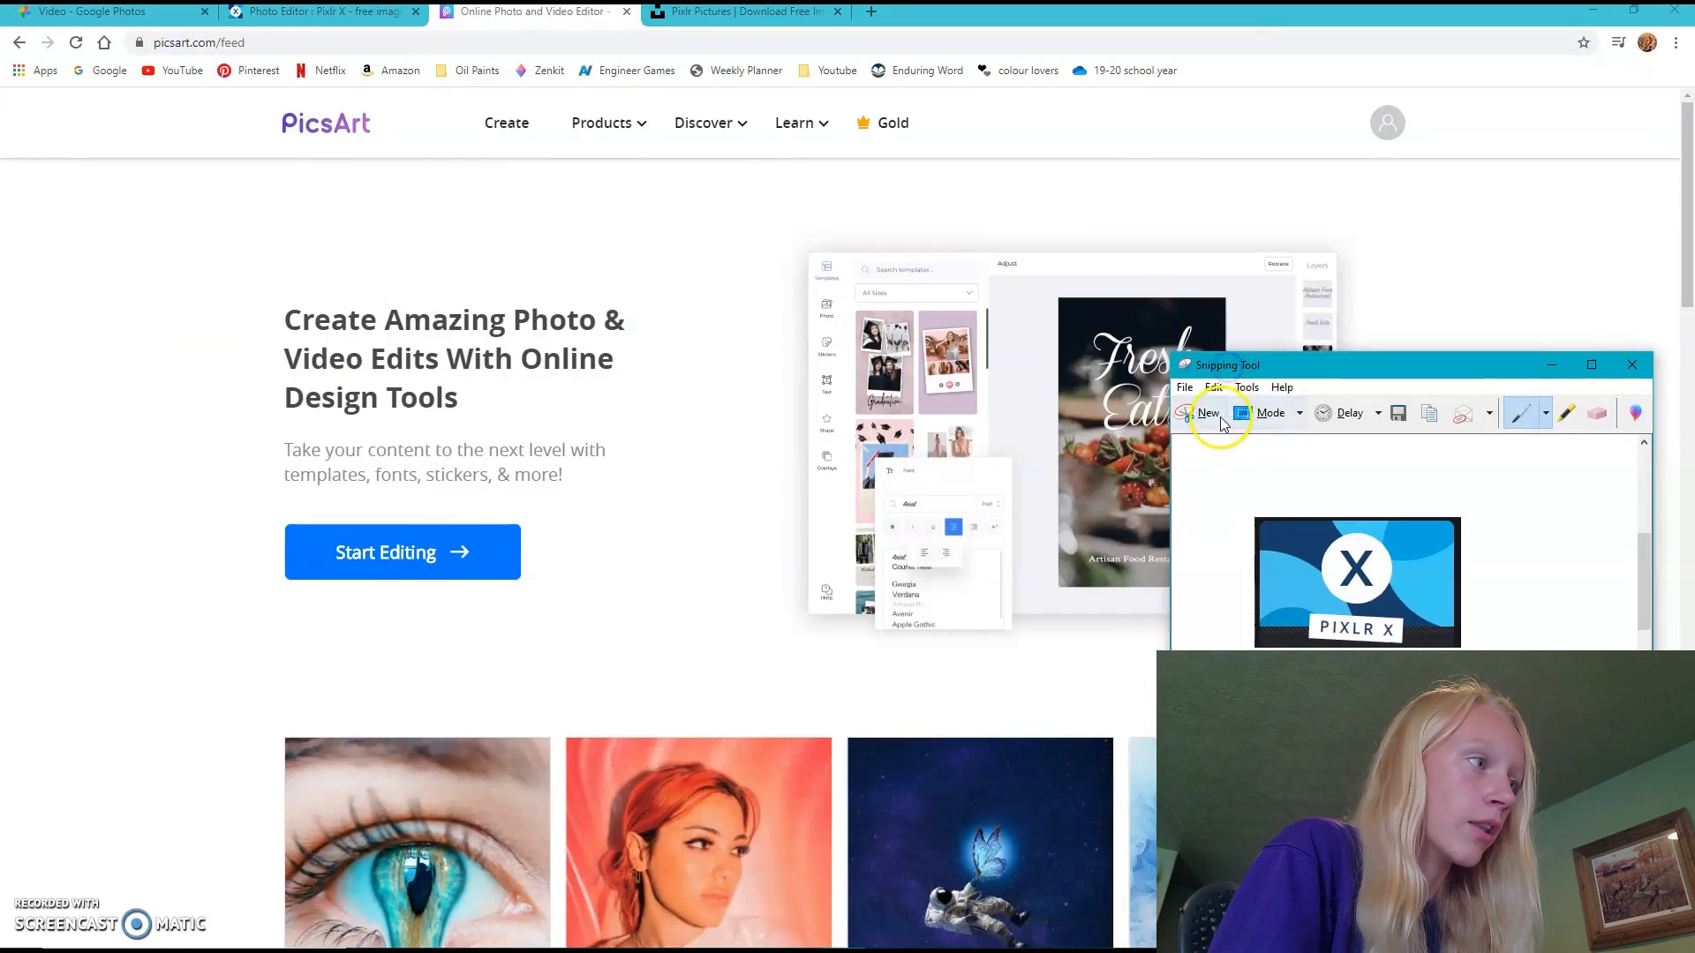
left_click(1223, 421)
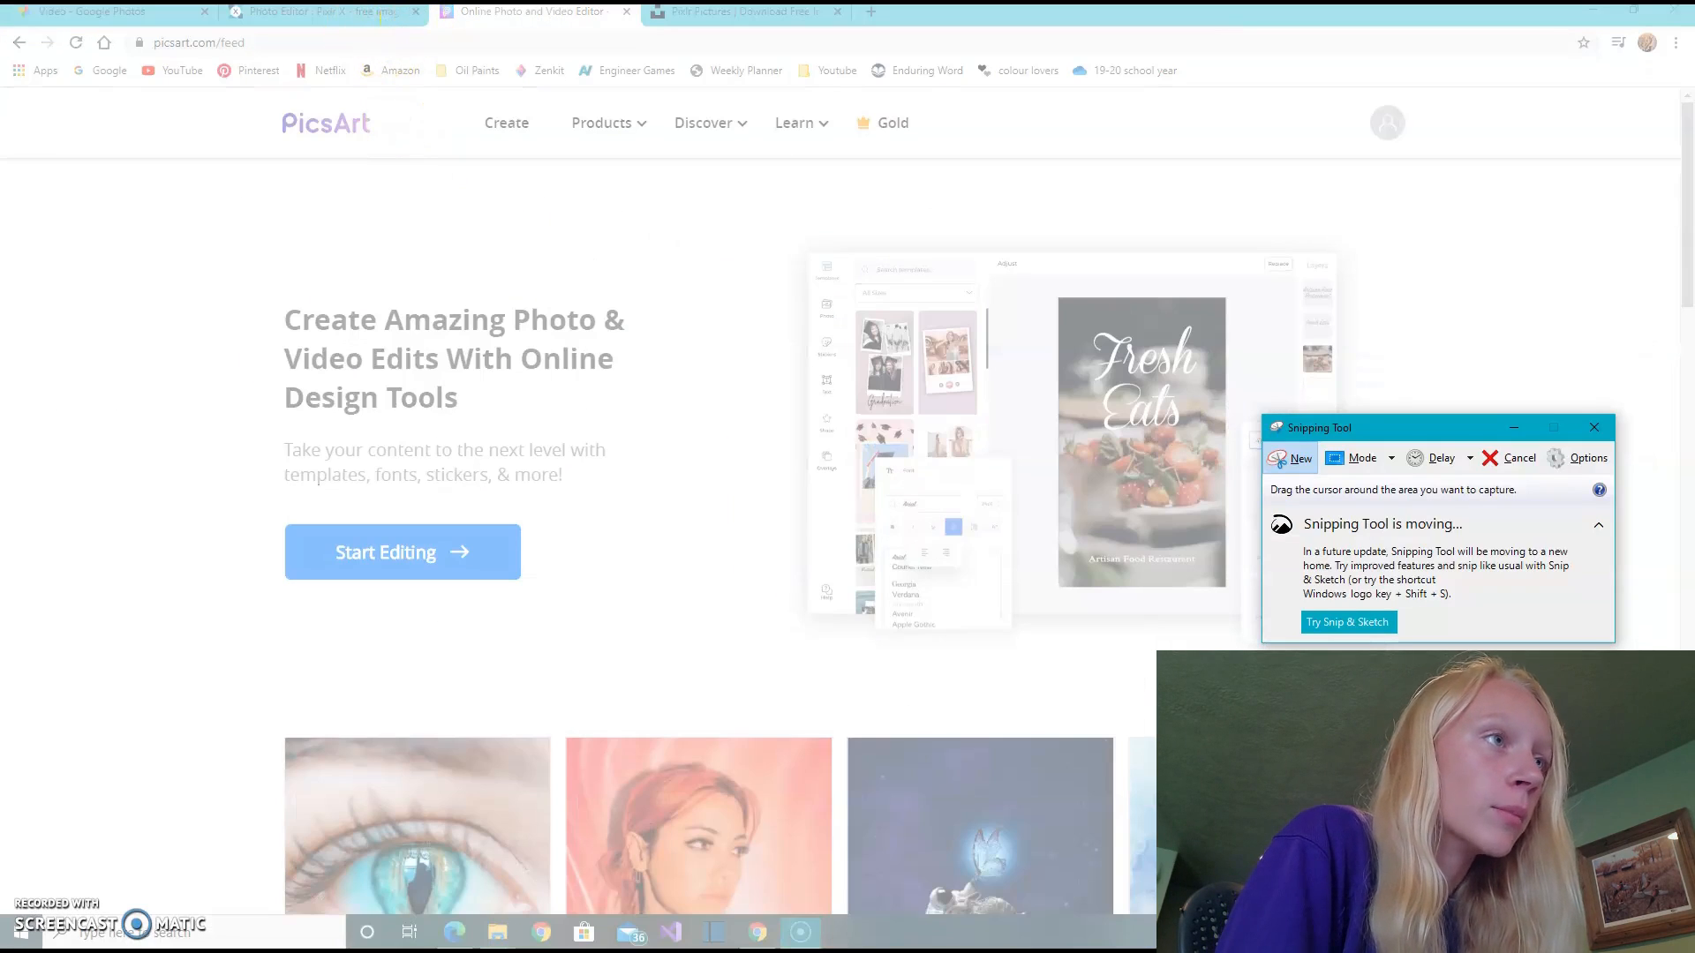
left_click_drag(441, 13, 442, 14)
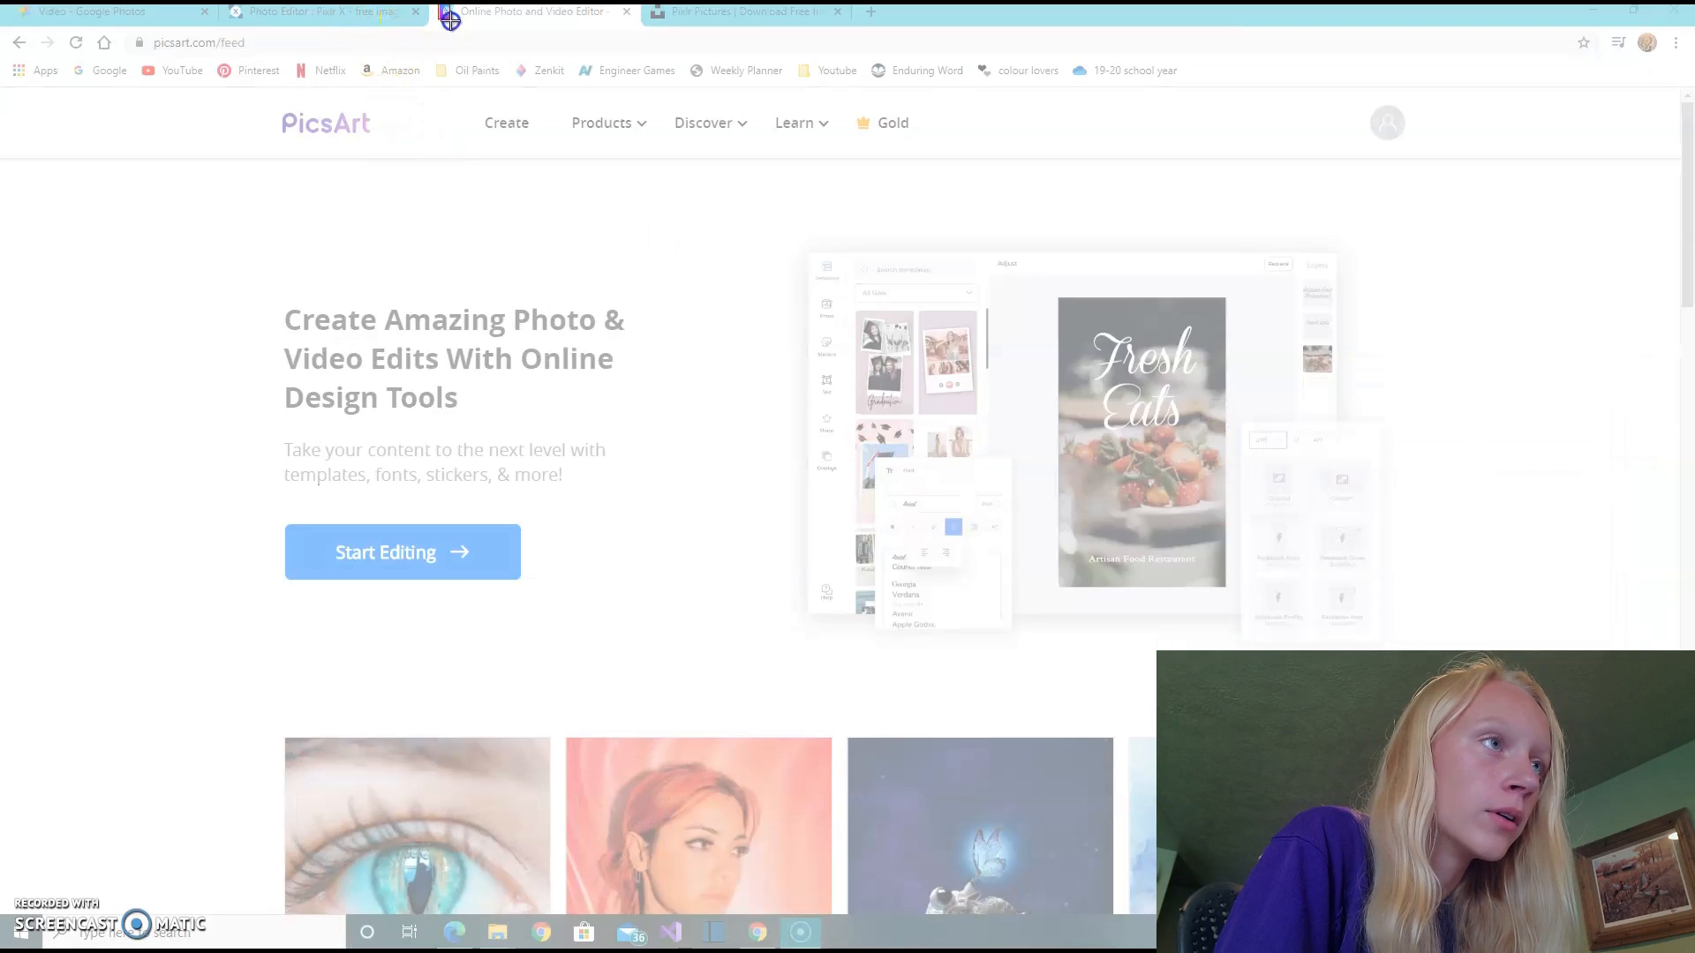
left_click_drag(454, 17, 454, 18)
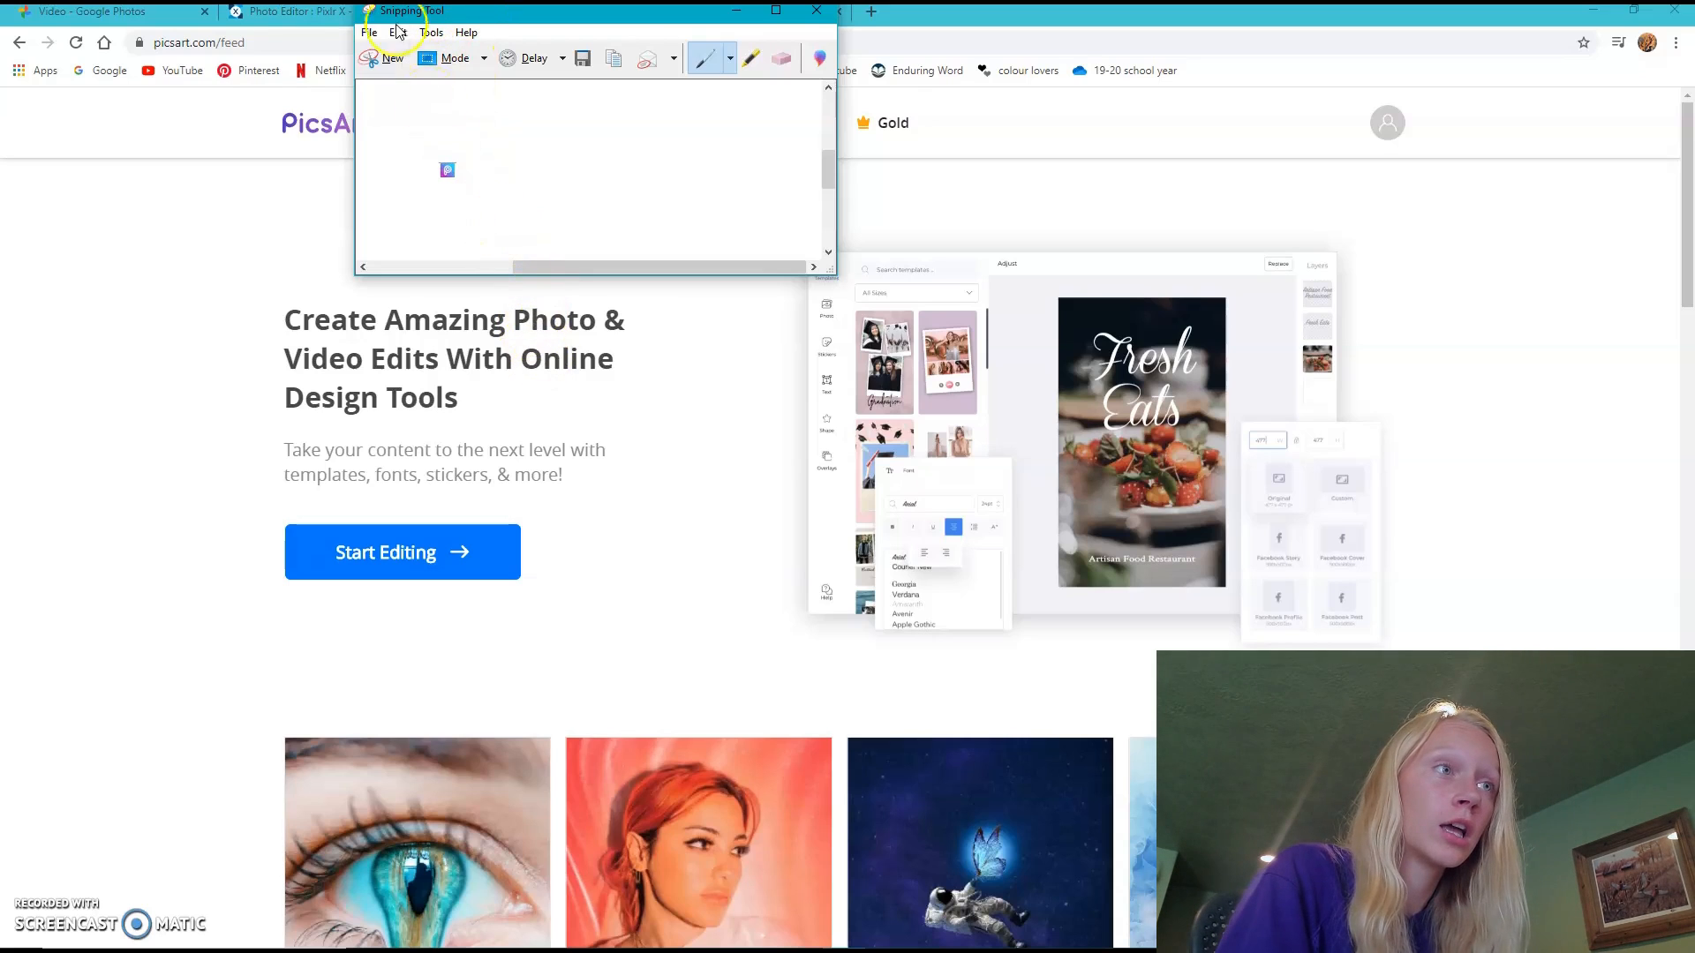
- Save the icon snip as a PNG named "picsart icon" in the thumbnail folder and minimize Snipping Tool
left_click(369, 33)
left_click(402, 76)
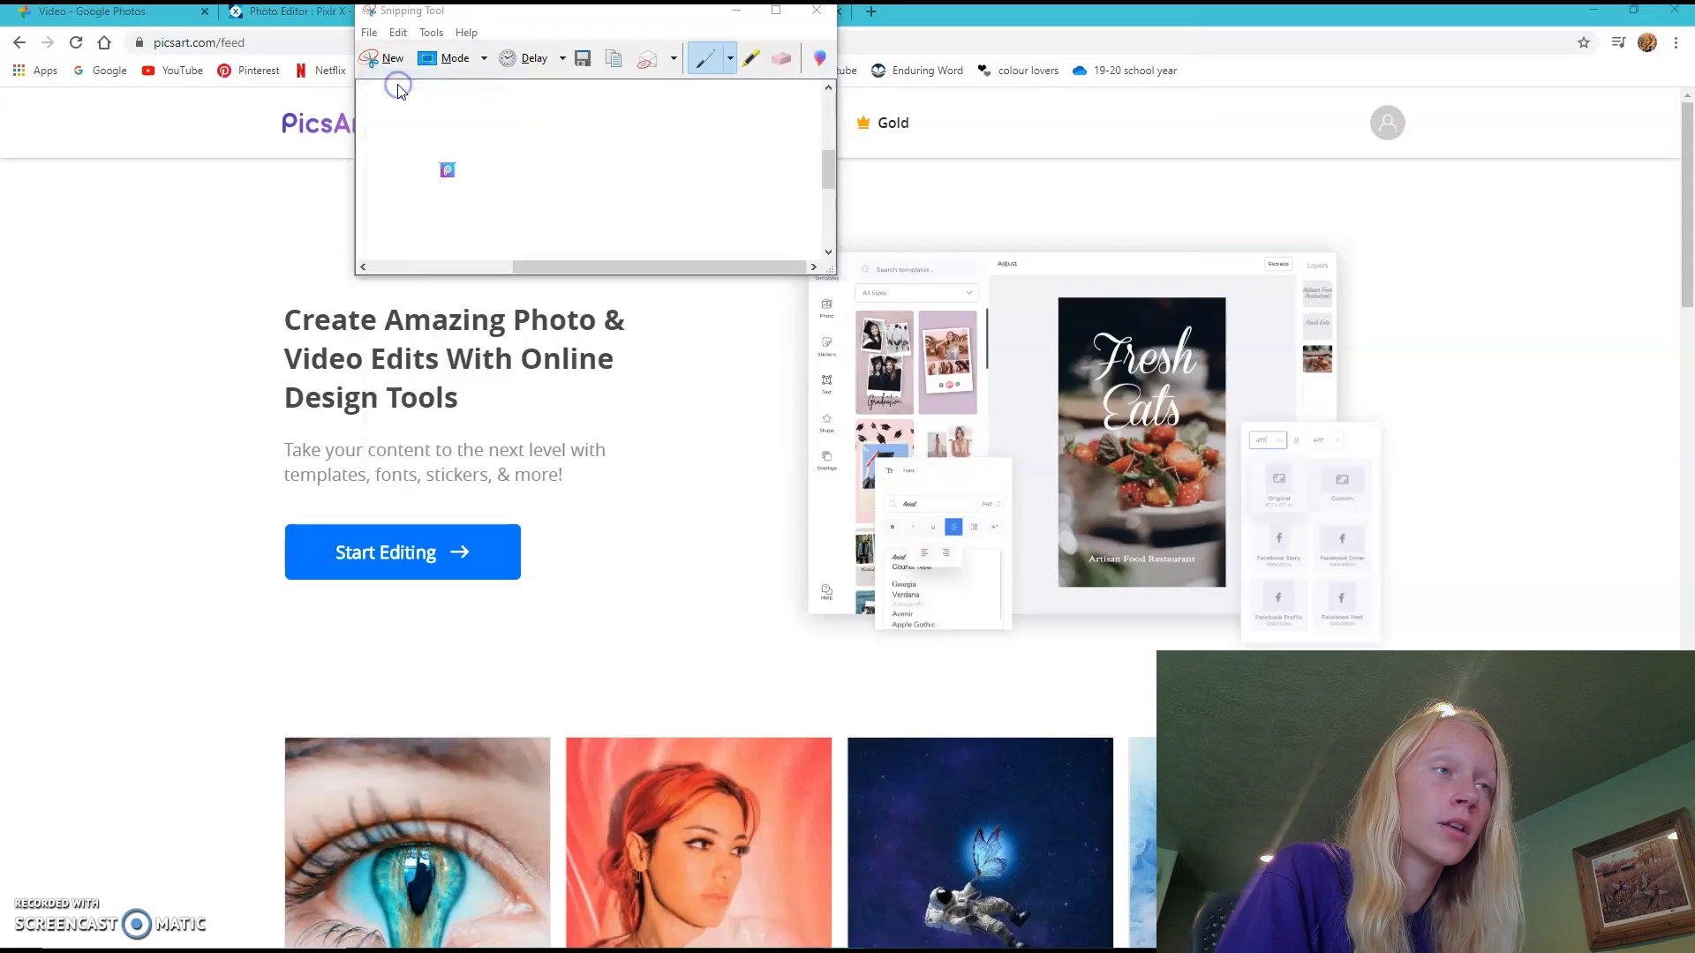
type("picsart icon")
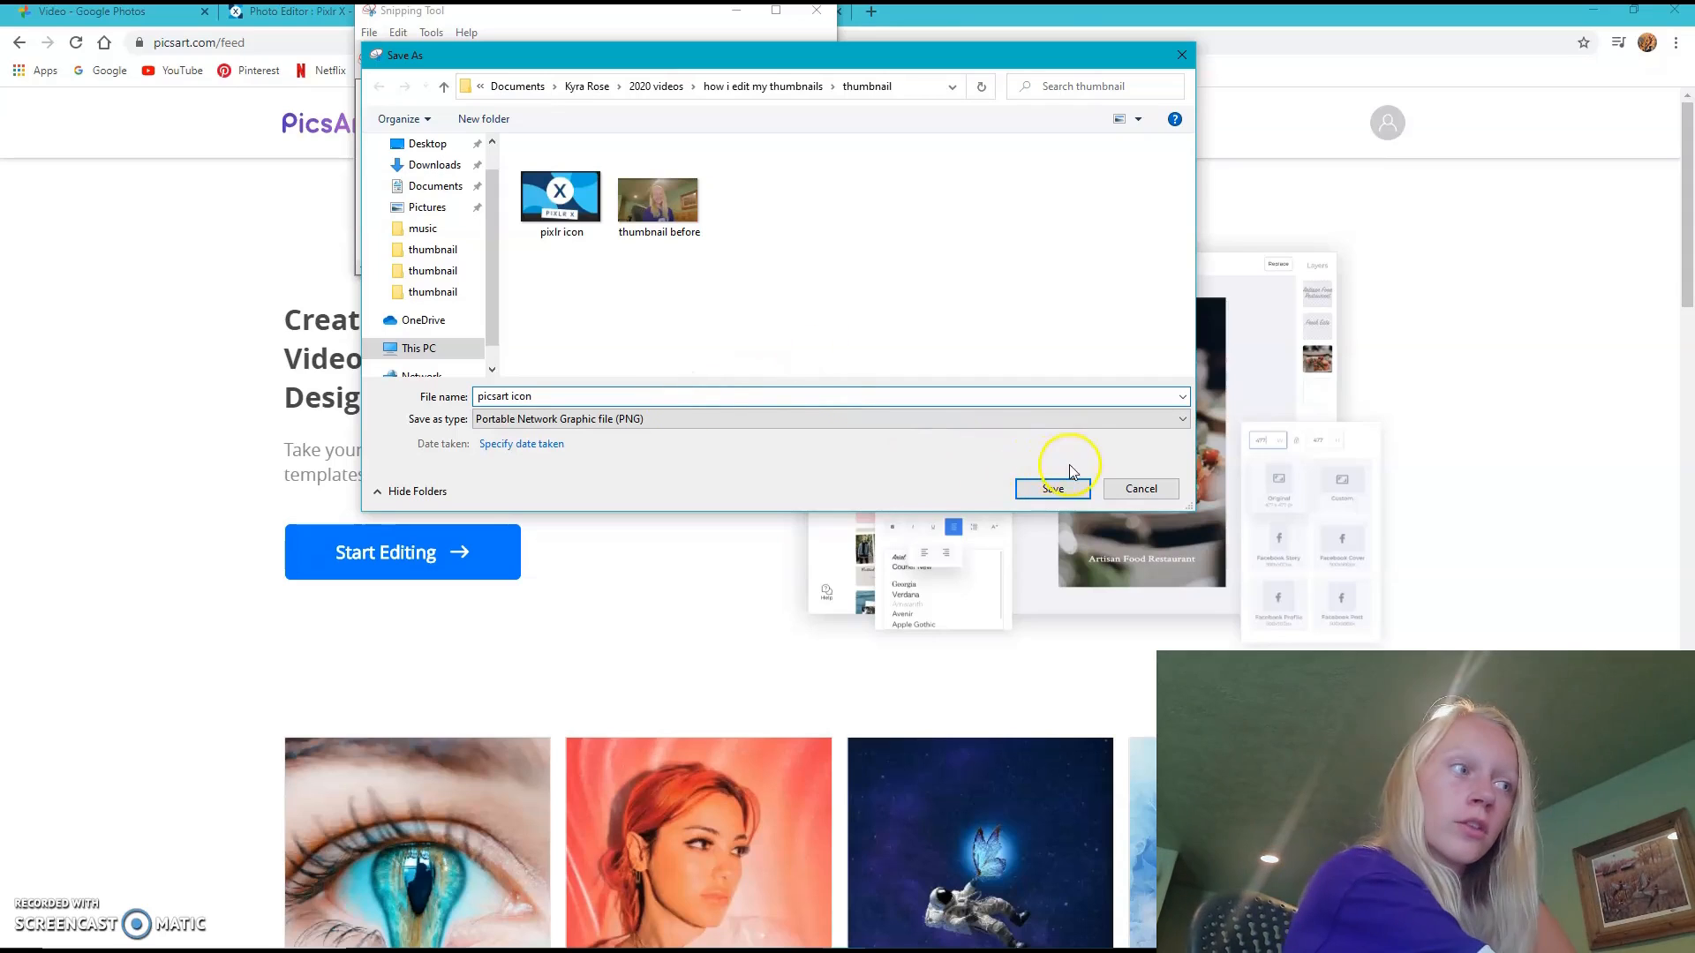
left_click(1070, 489)
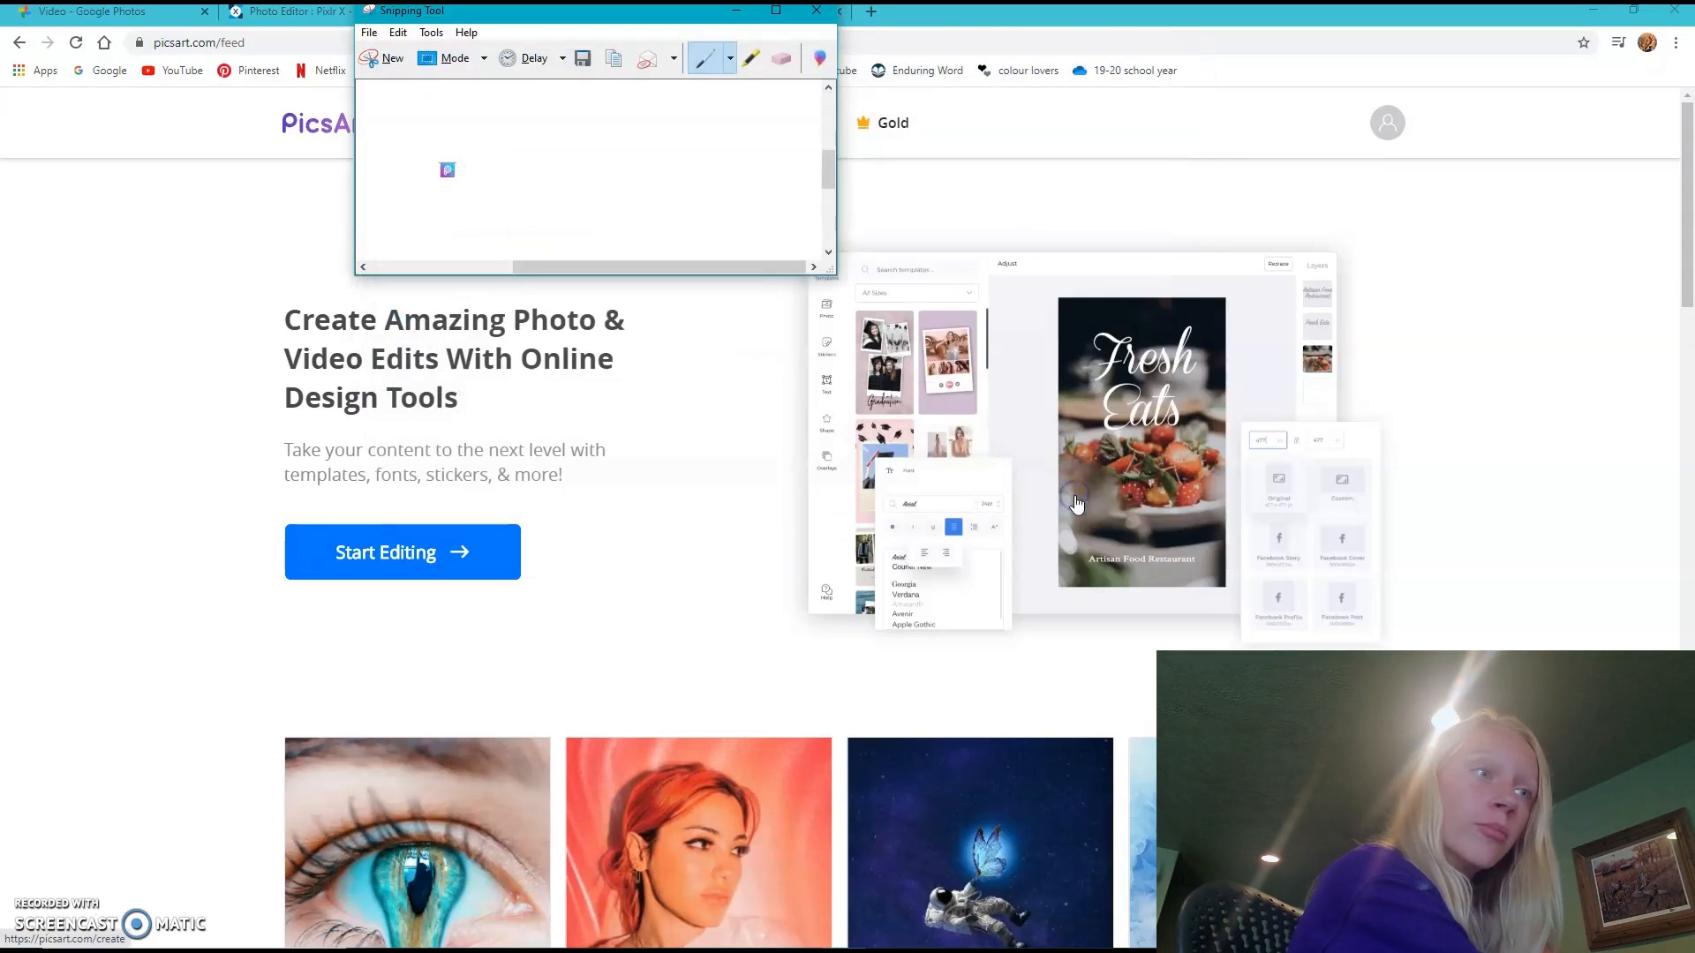
left_click(737, 10)
- Create a new 1280 x 720 project in Pixlr X, adding "final" to the front of its existing name
left_click(301, 12)
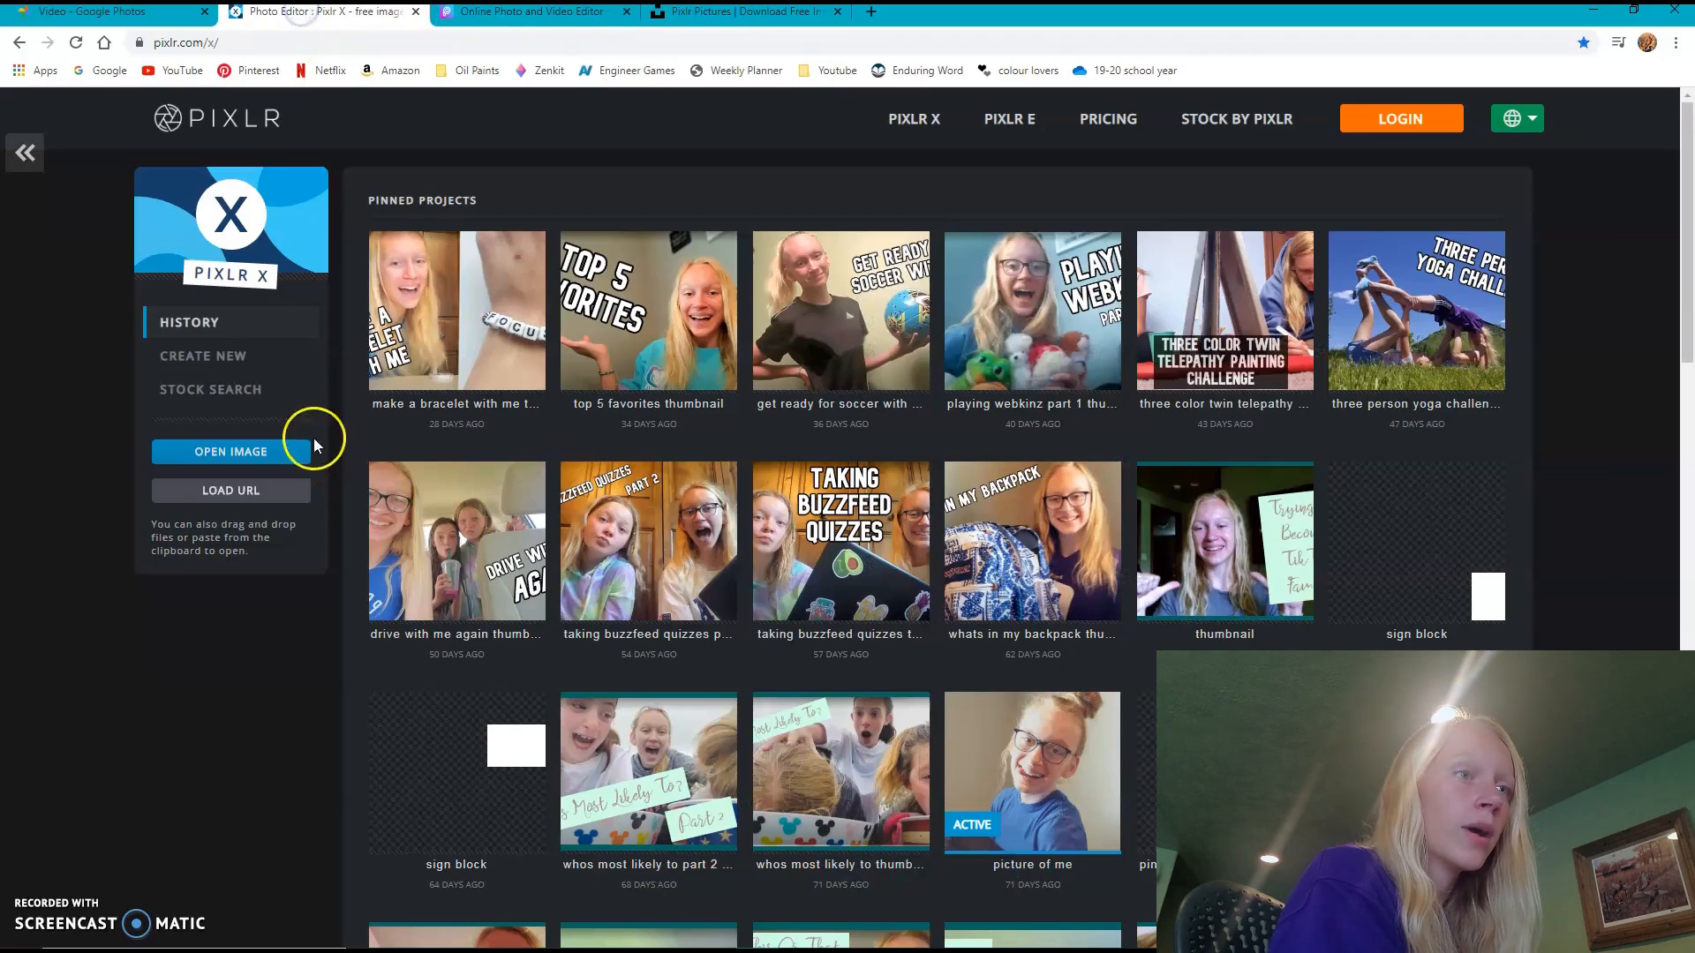
left_click(264, 355)
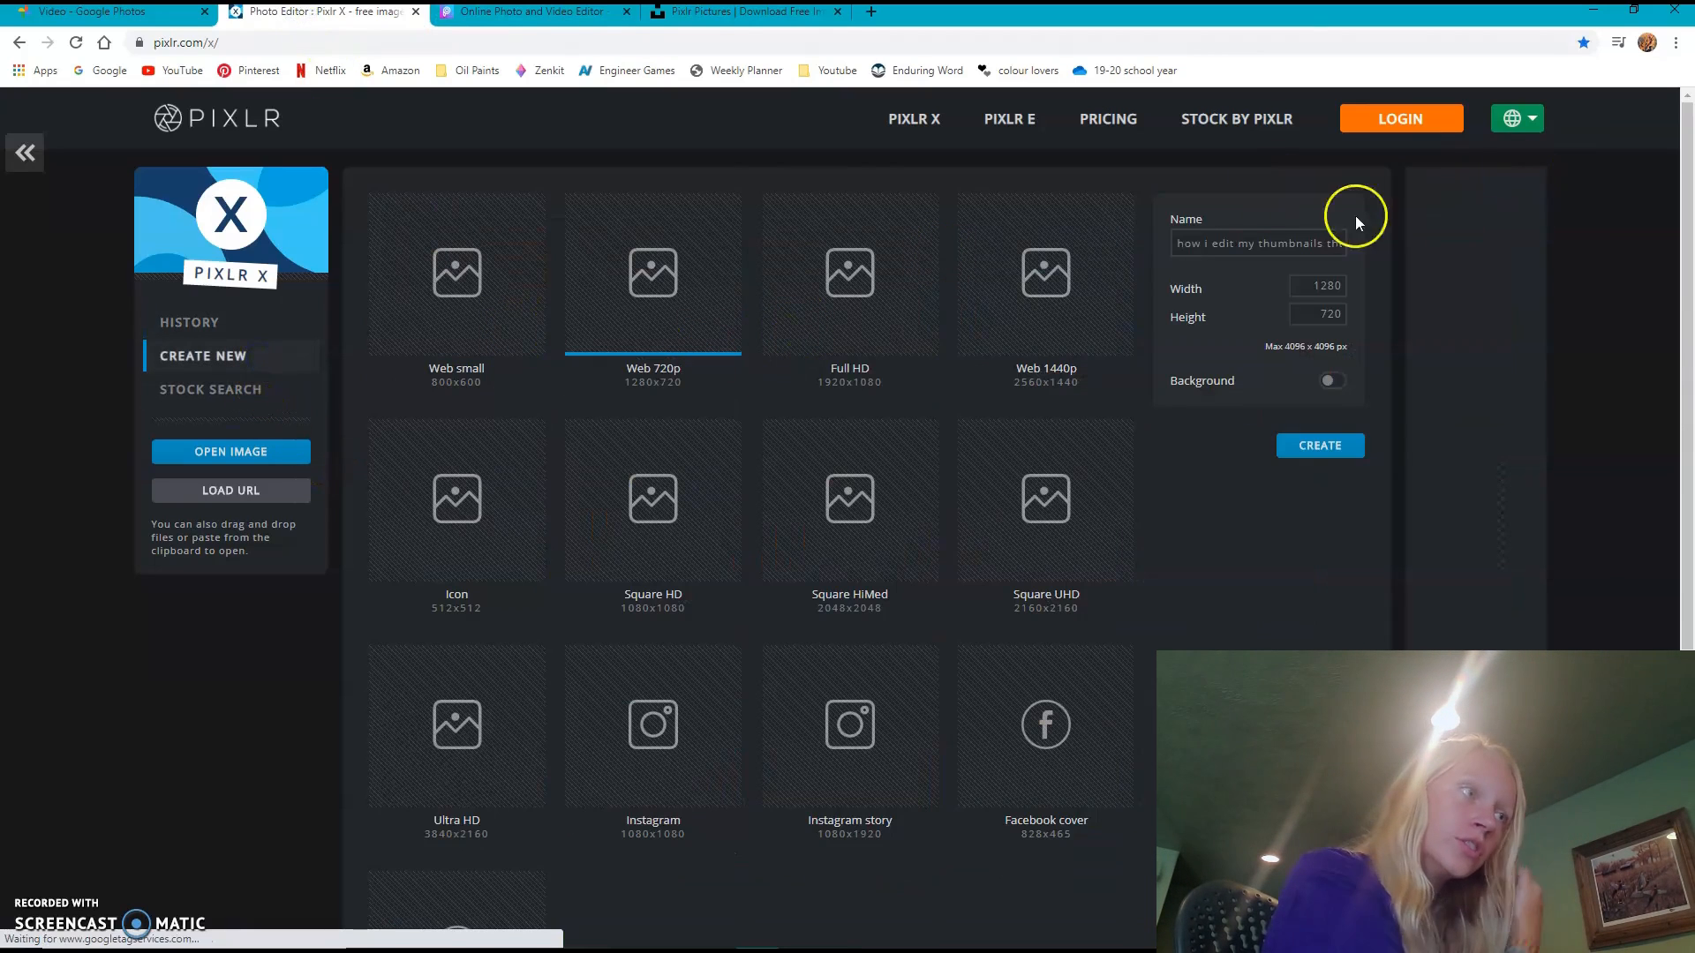
left_click(1277, 251)
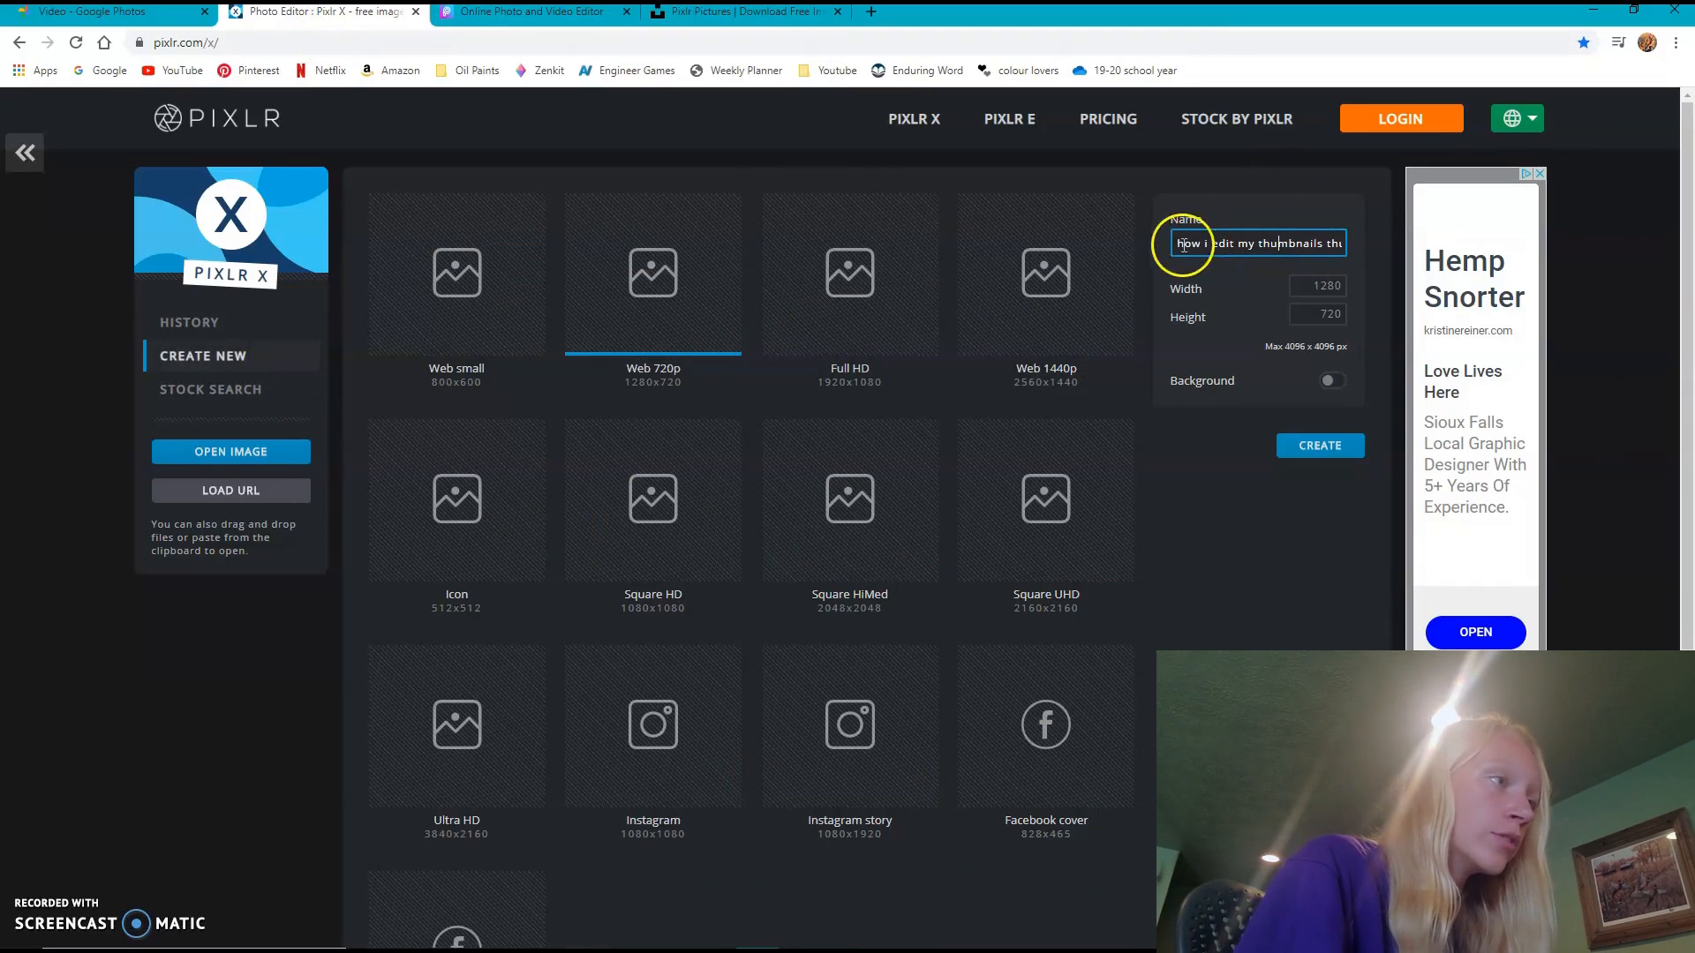
type("final h")
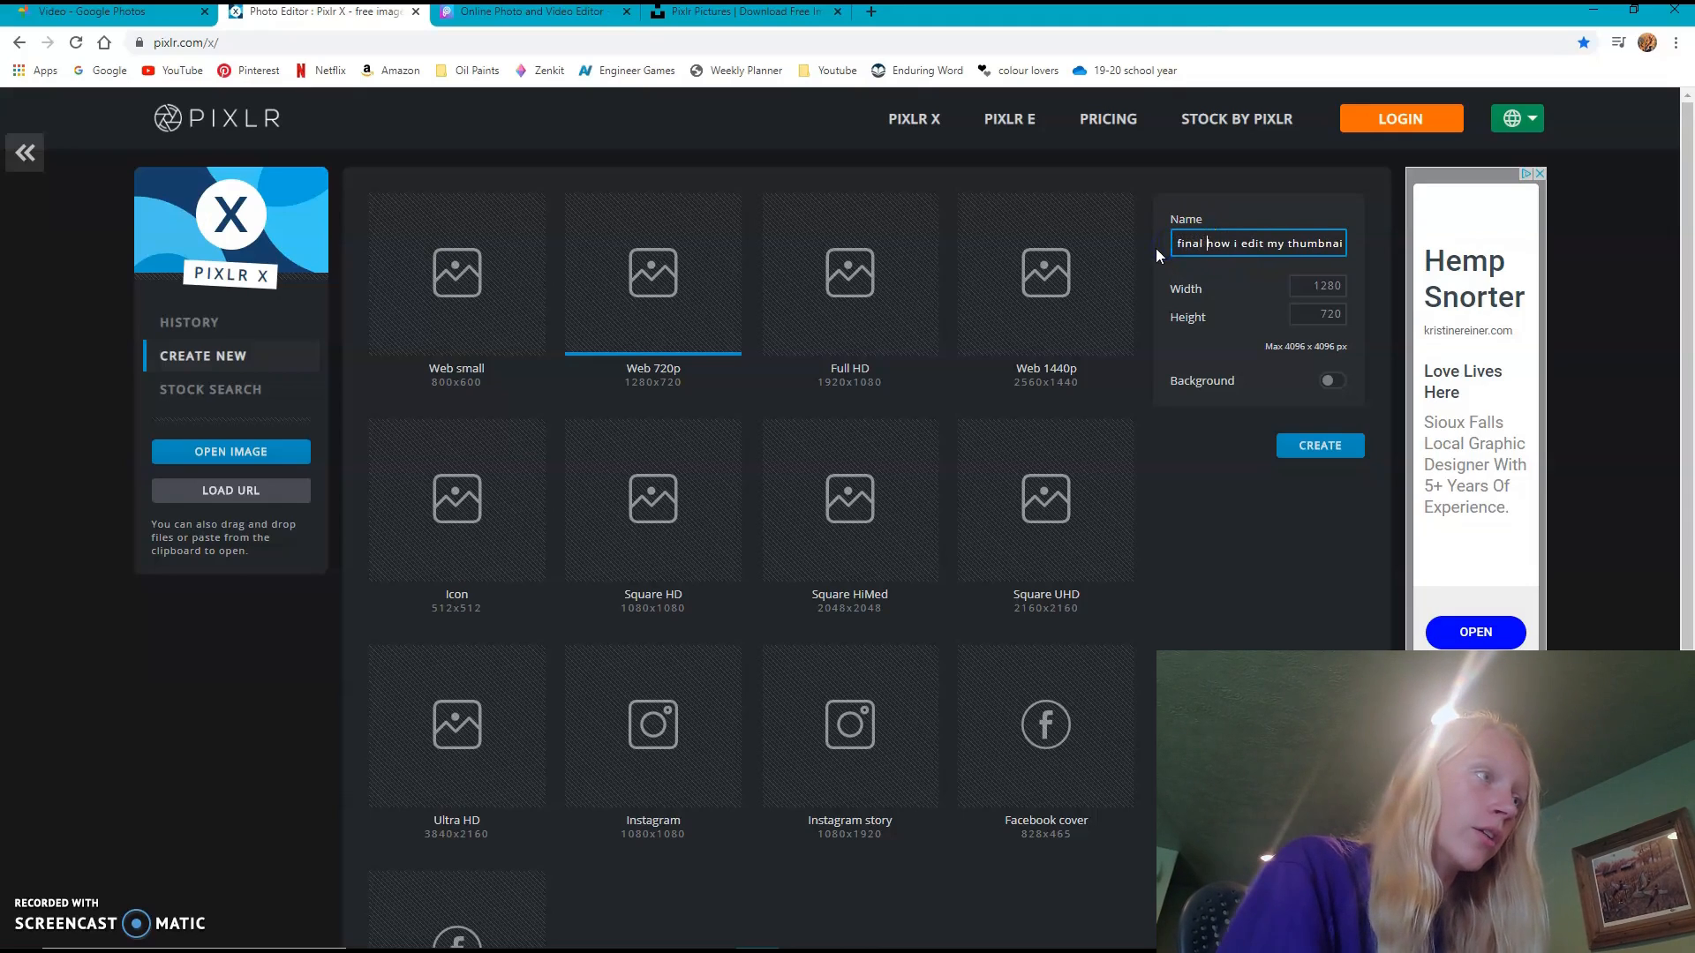
left_click(1355, 445)
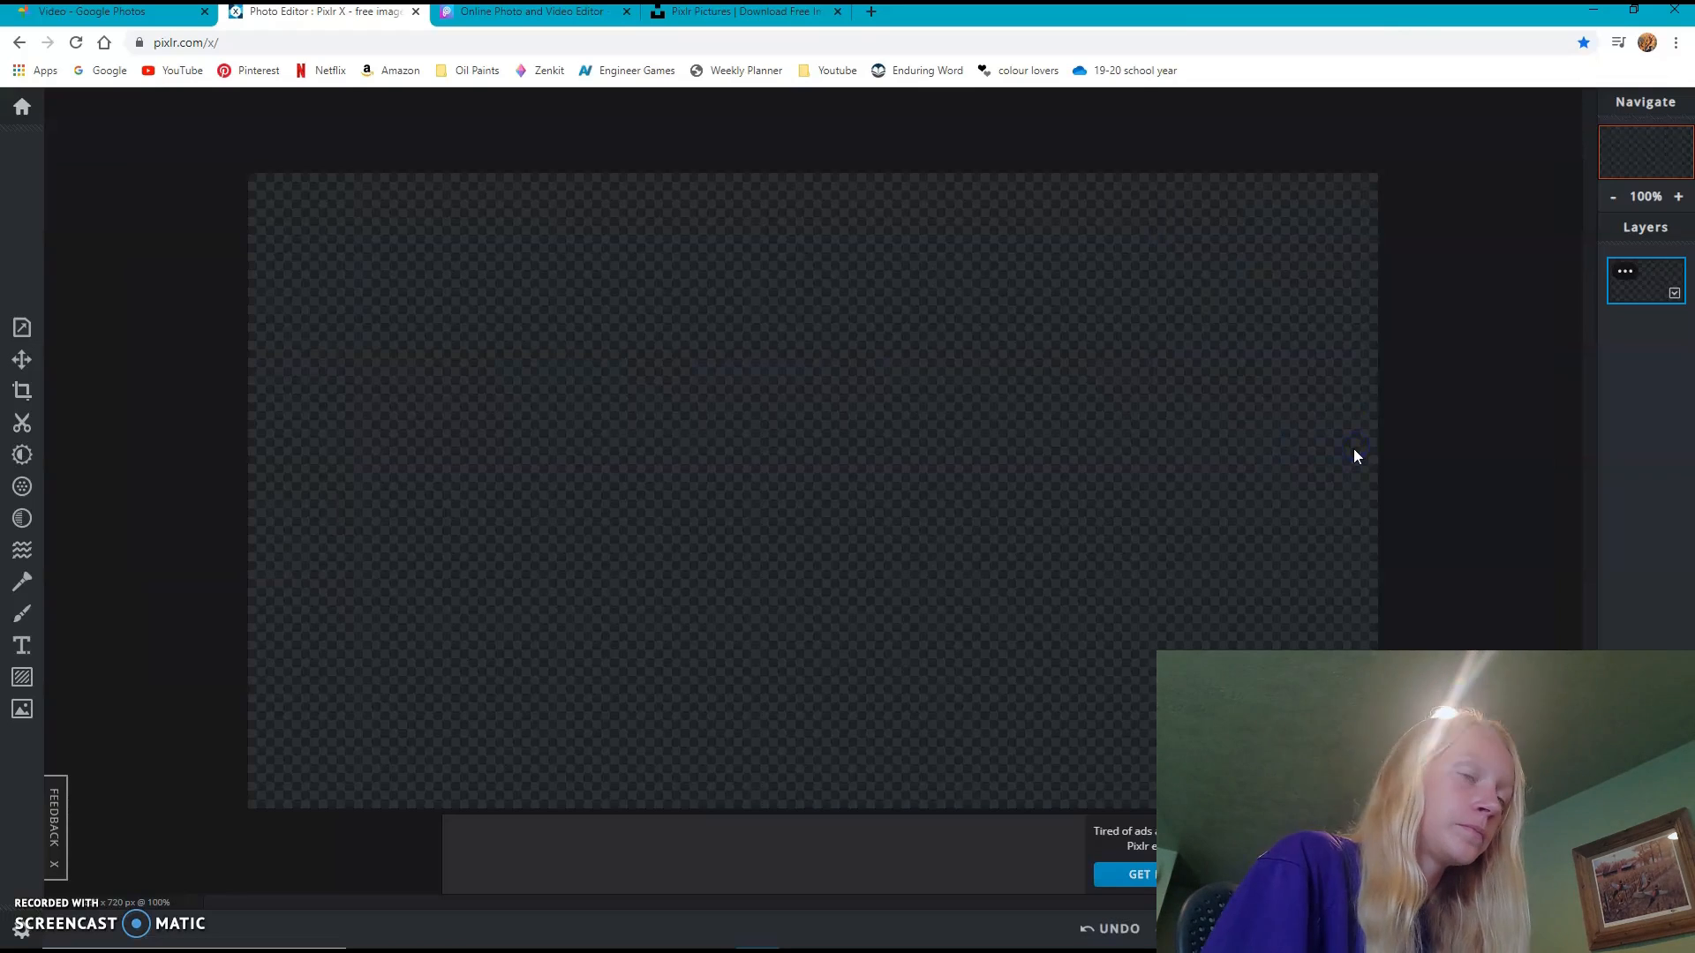
- Add the "how i make my thumbnails thumbnail" image from the thumbnail folder as a layer in the current document
left_click(22, 709)
left_click(179, 170)
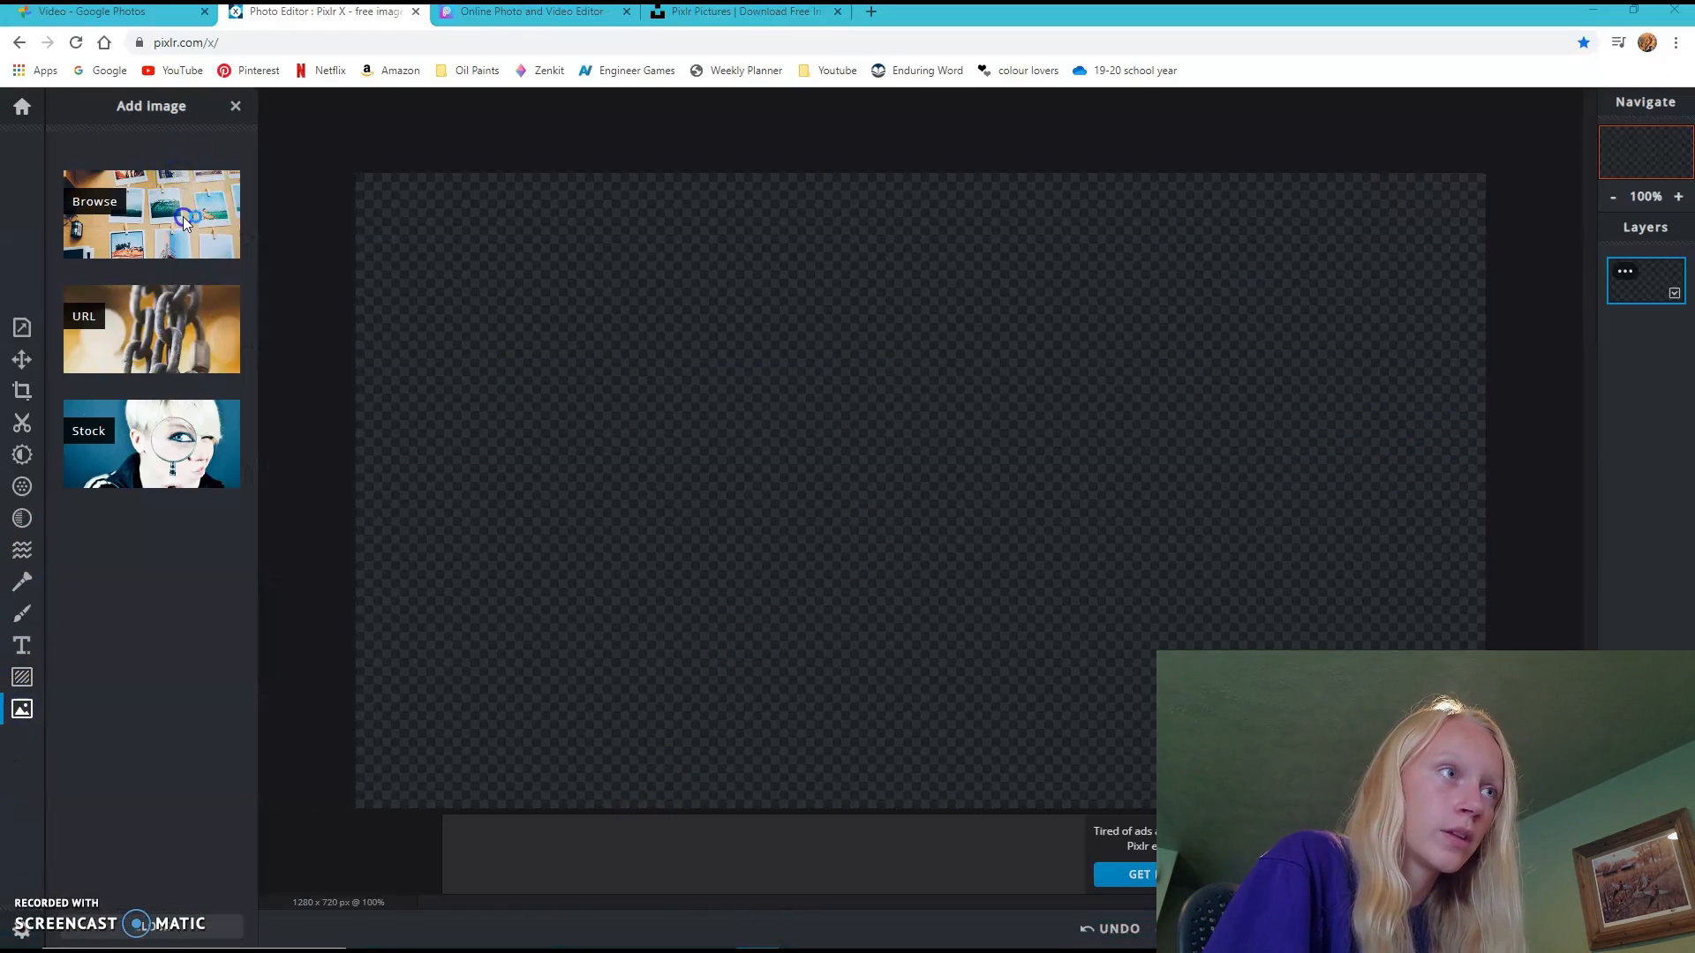
left_click(184, 219)
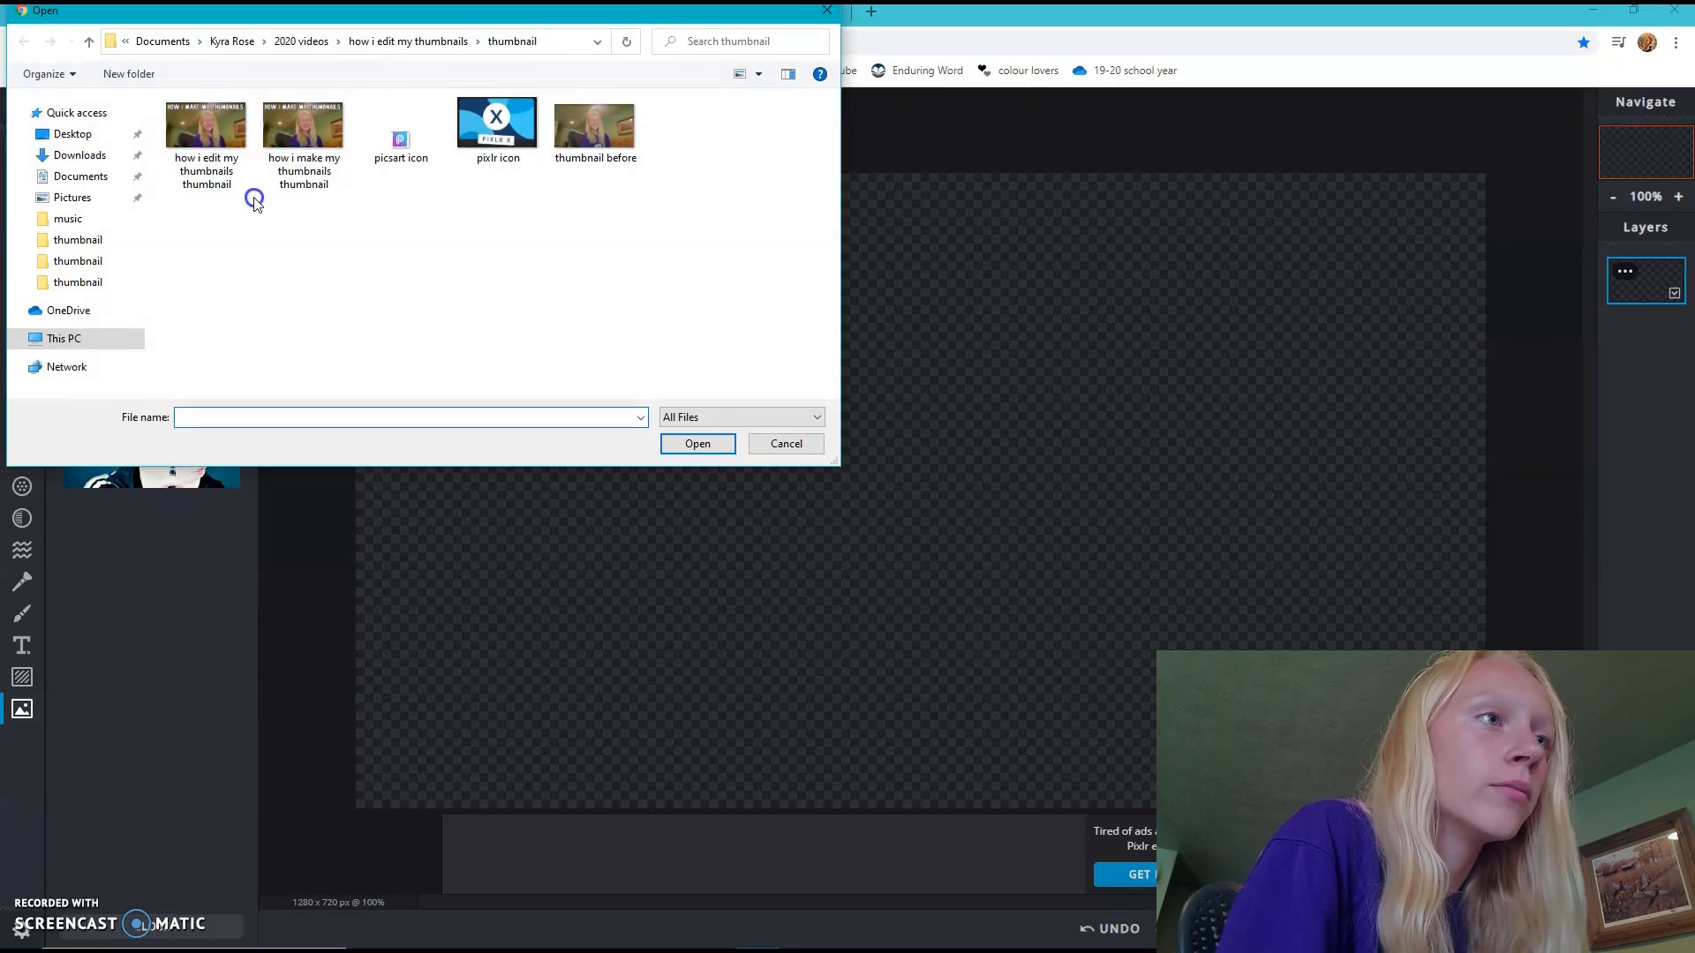
left_click(332, 166)
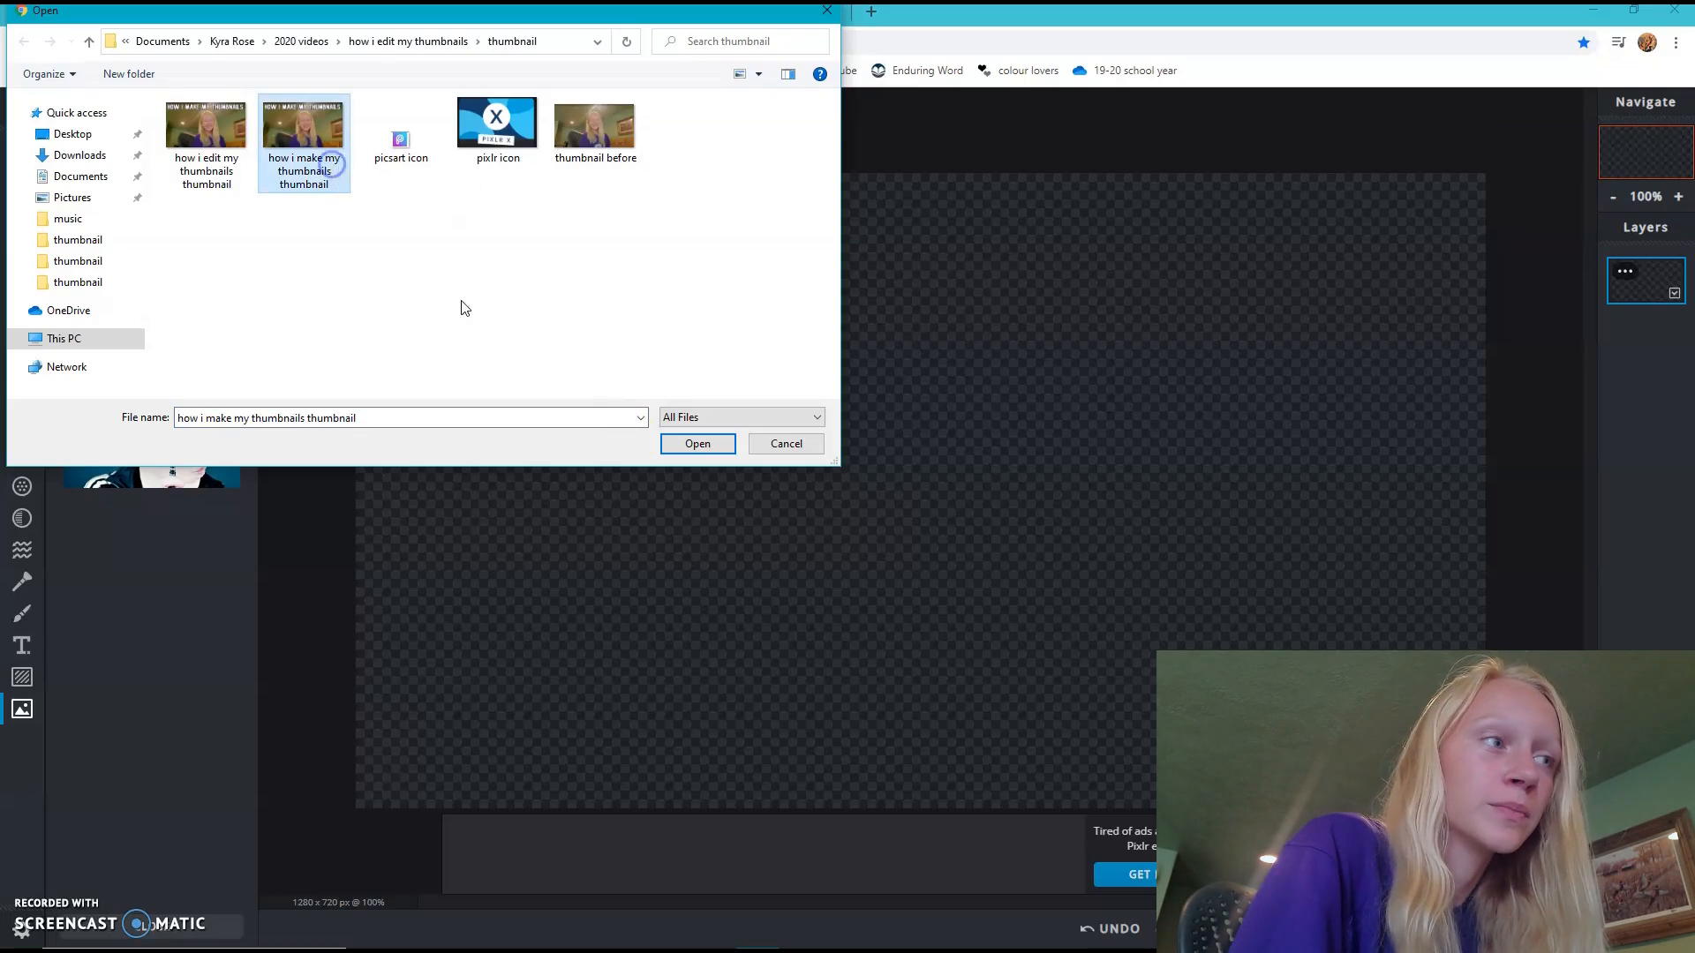
left_click(696, 444)
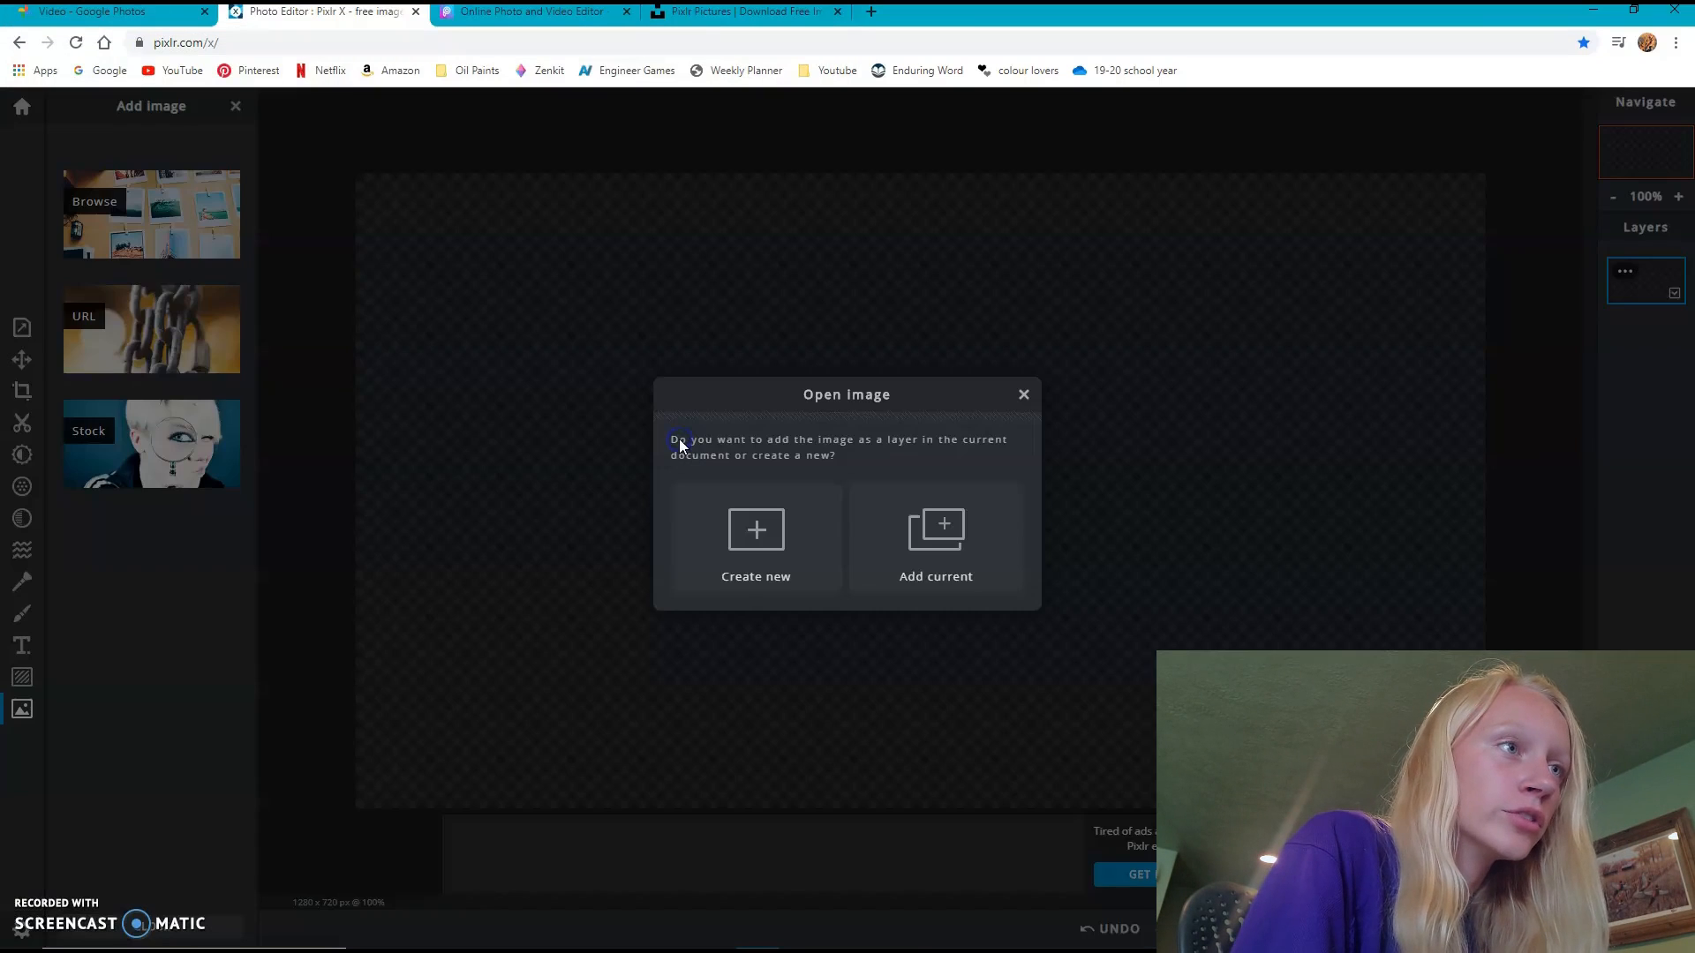
left_click(918, 556)
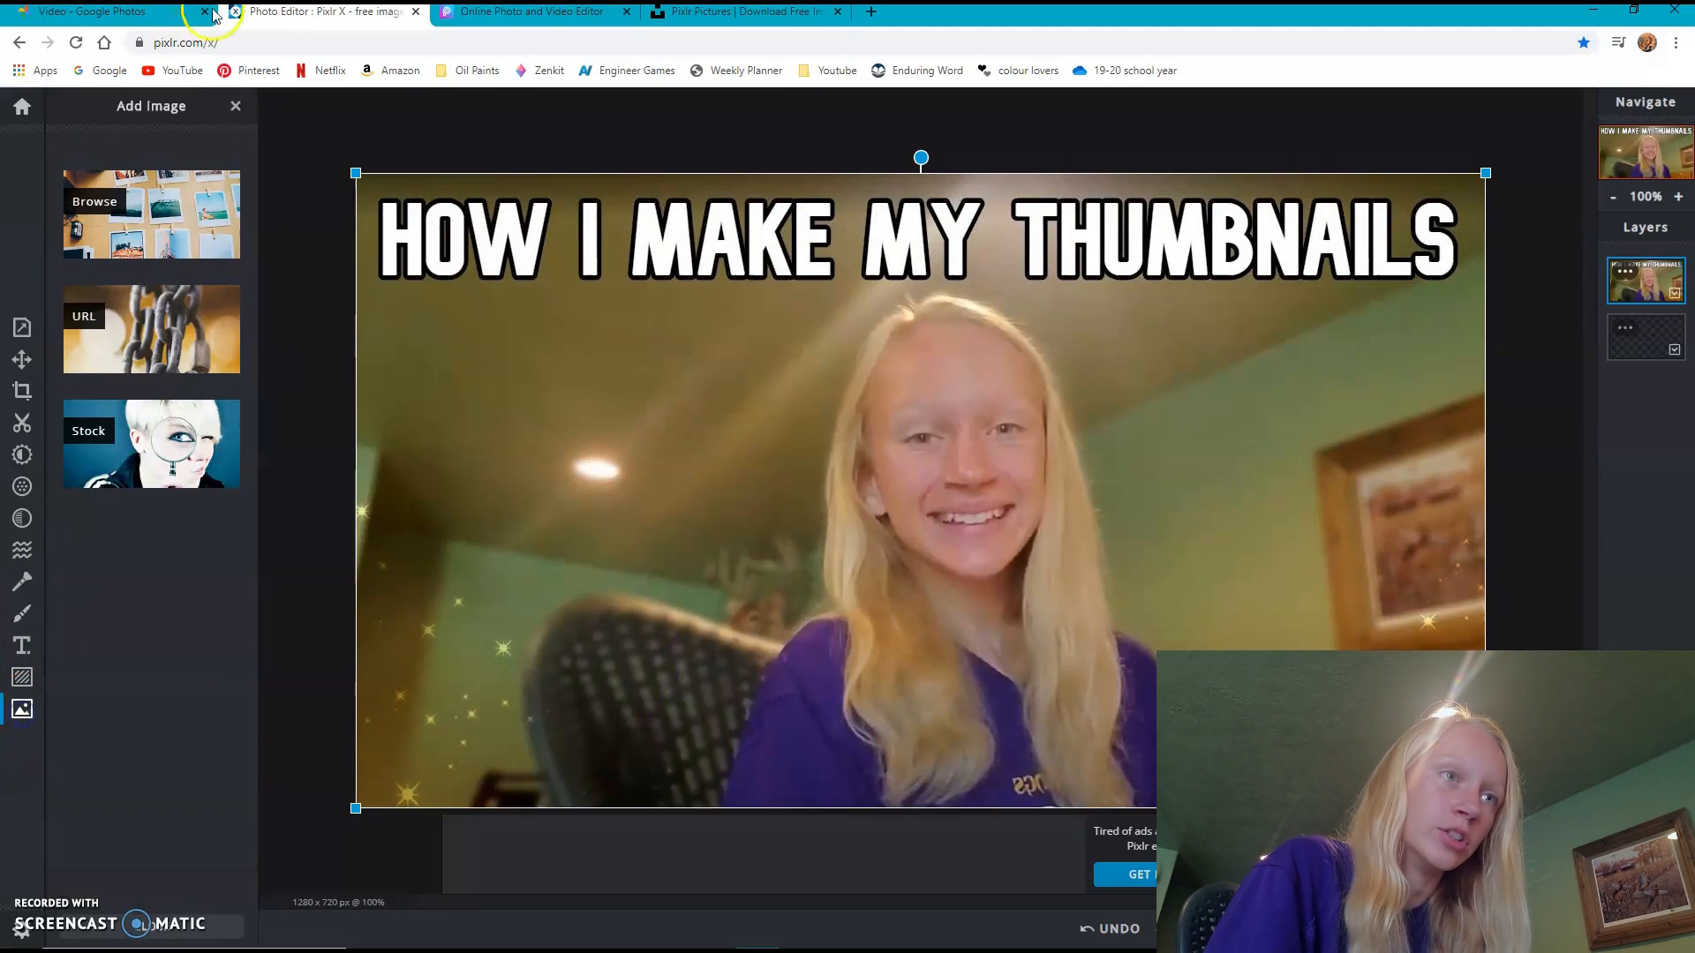
- Add the "pixlr icon" image from the thumbnail folder as a layer in the current document
left_click(187, 226)
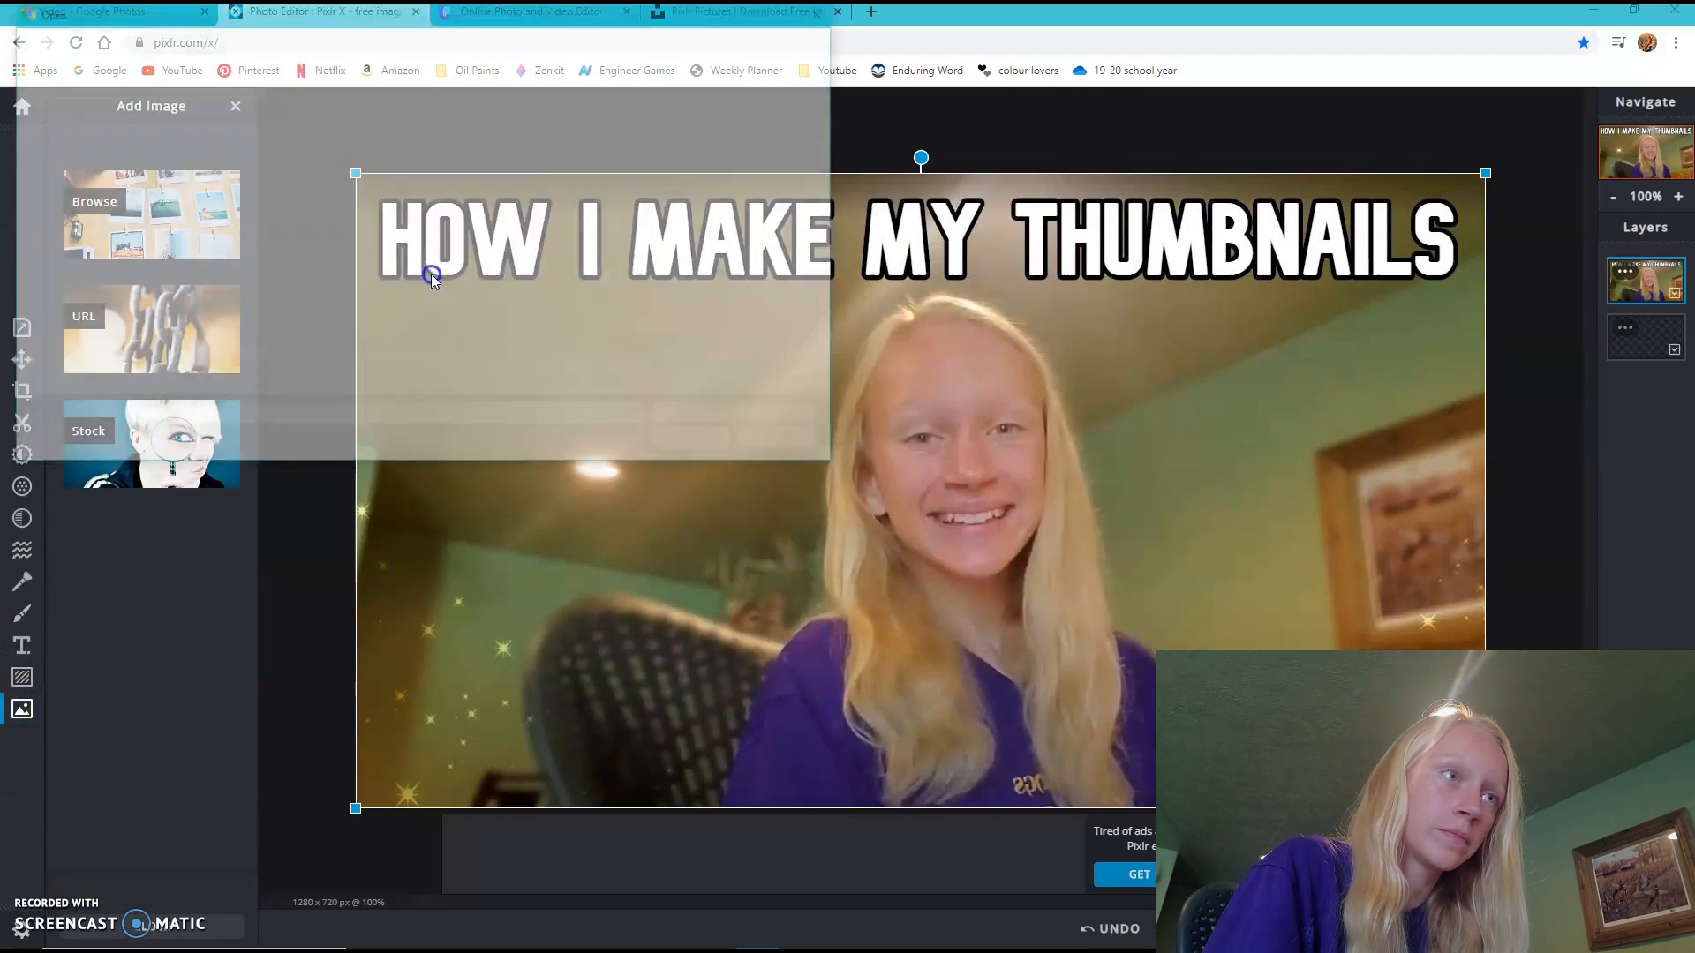
left_click(507, 118)
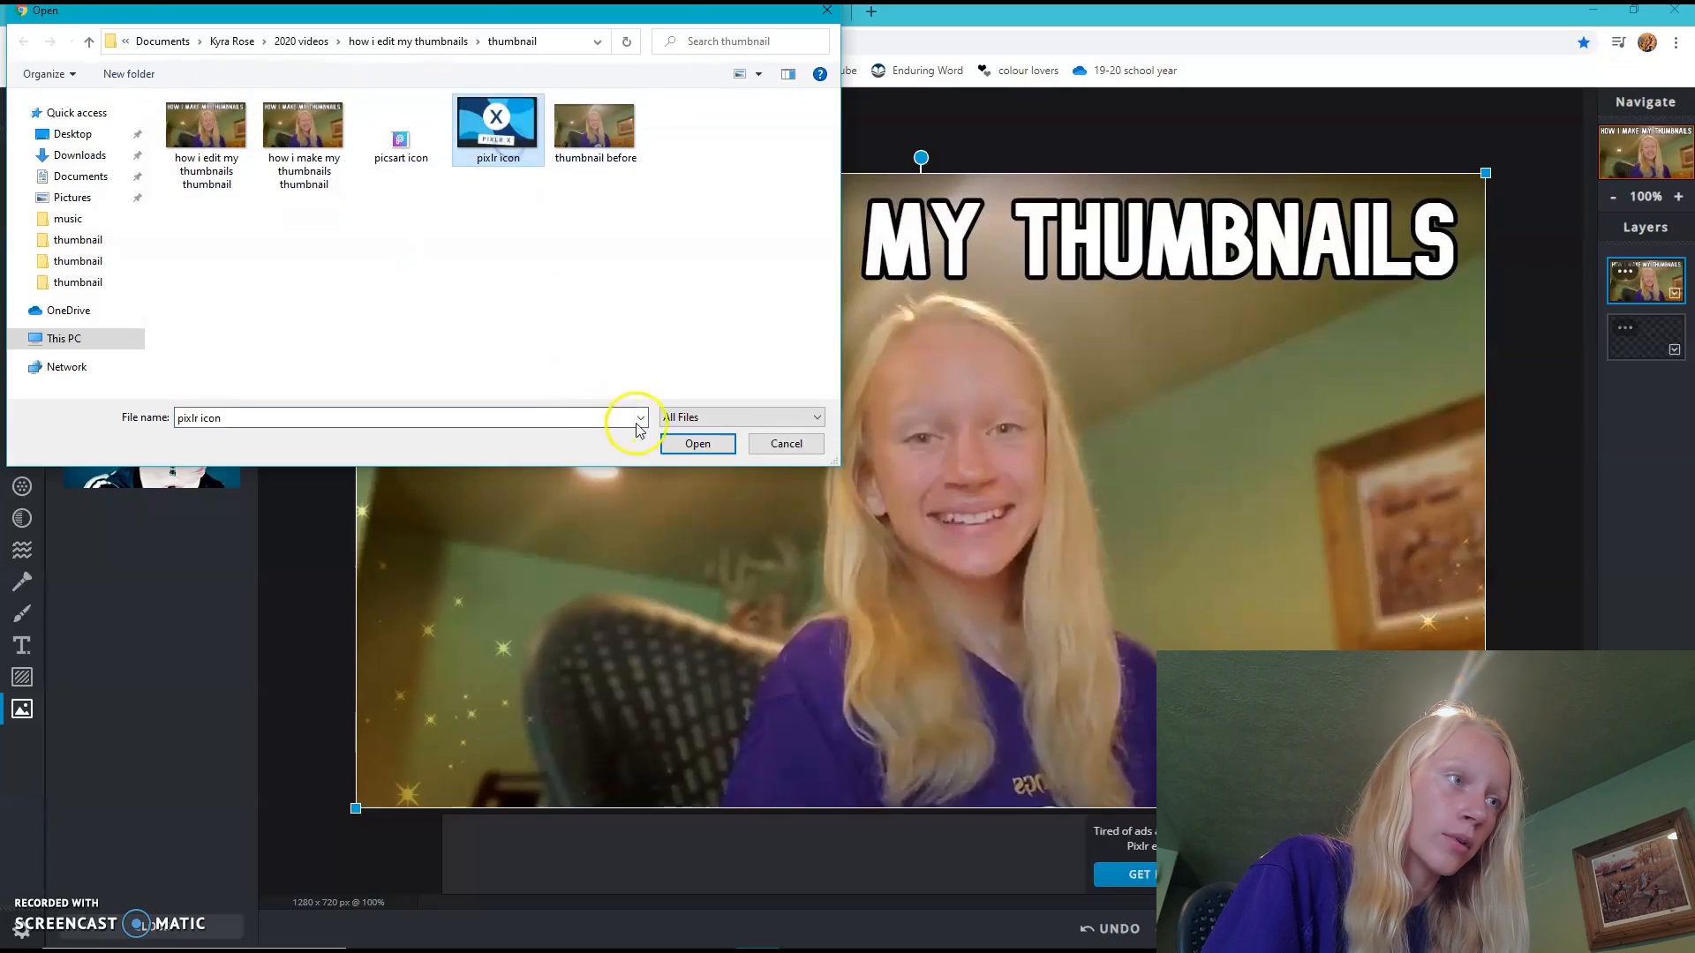
left_click(698, 443)
left_click(940, 532)
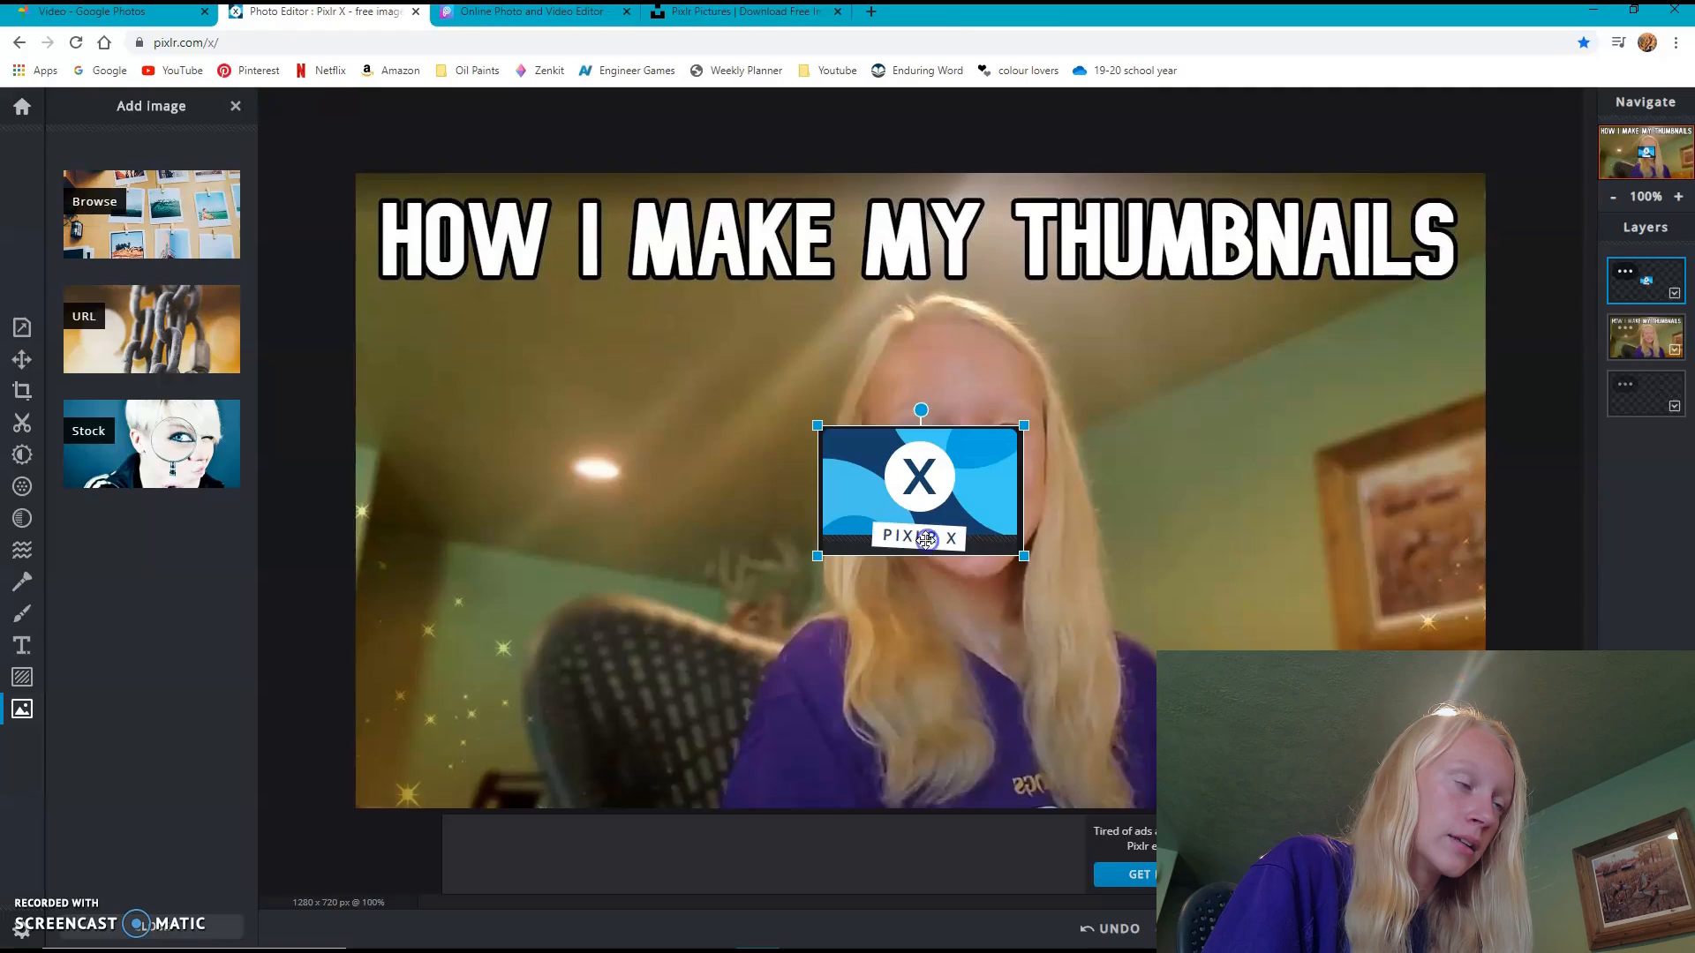
- Enlarge the Pixlr X icon, tilt it counterclockwise and place it to the left of the face below the title
left_click_drag(950, 515, 680, 483)
left_click_drag(651, 379, 601, 385)
left_click_drag(571, 563, 570, 521)
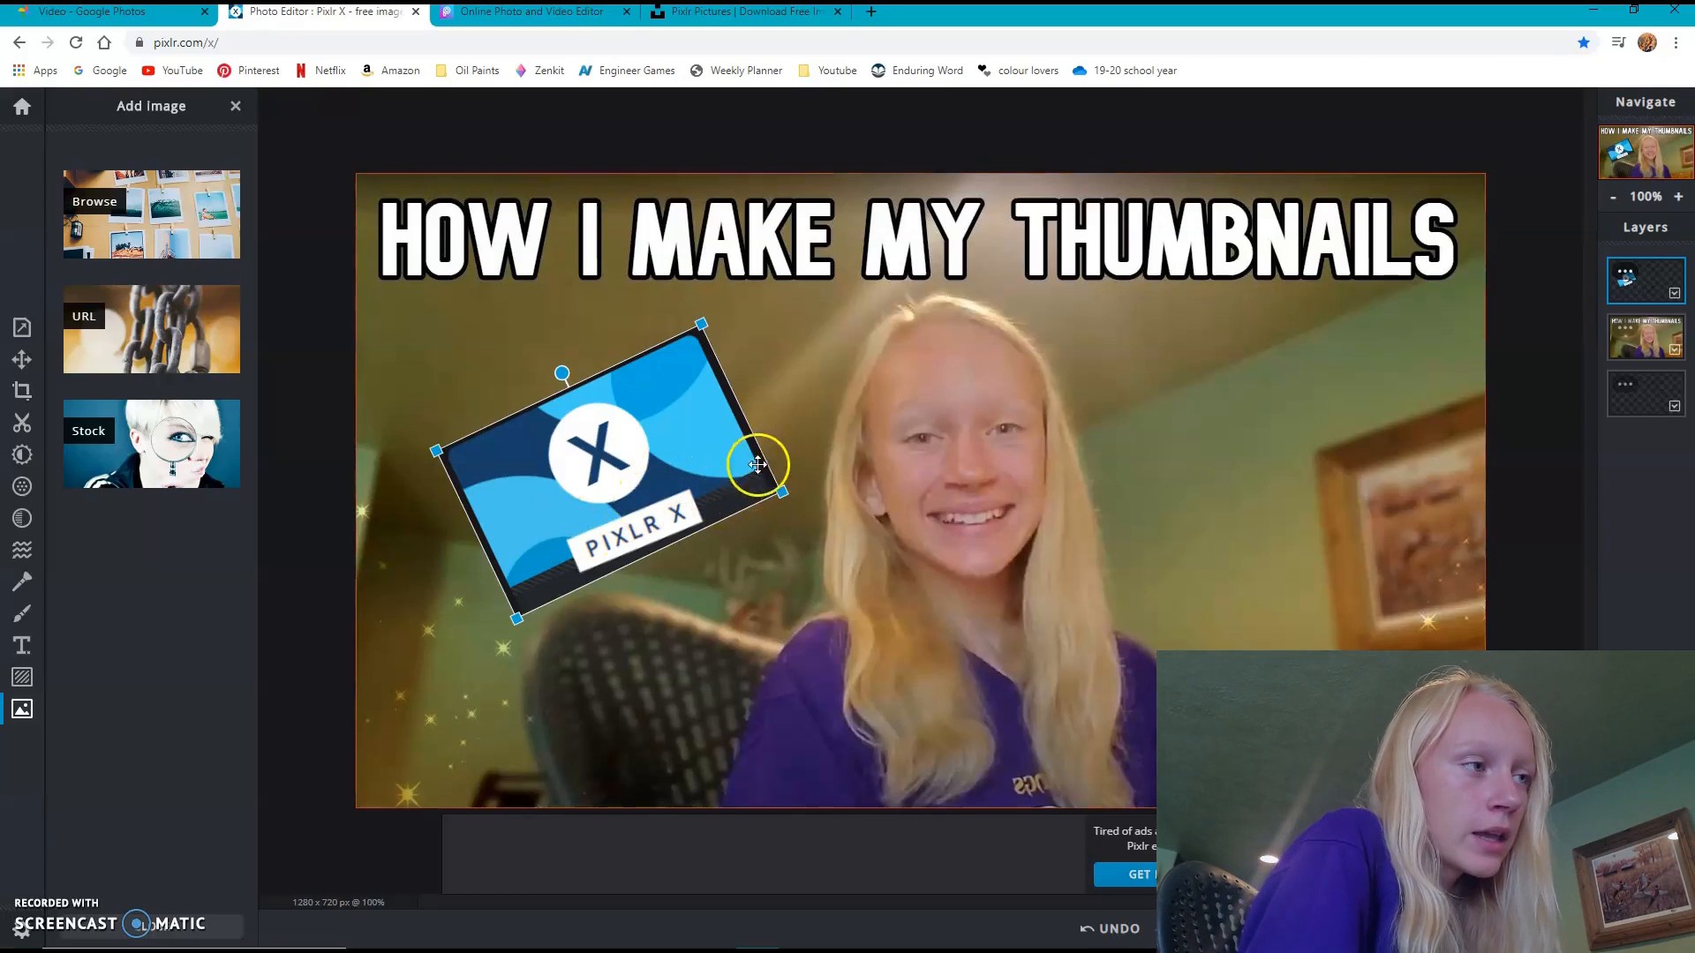
left_click_drag(706, 460, 695, 446)
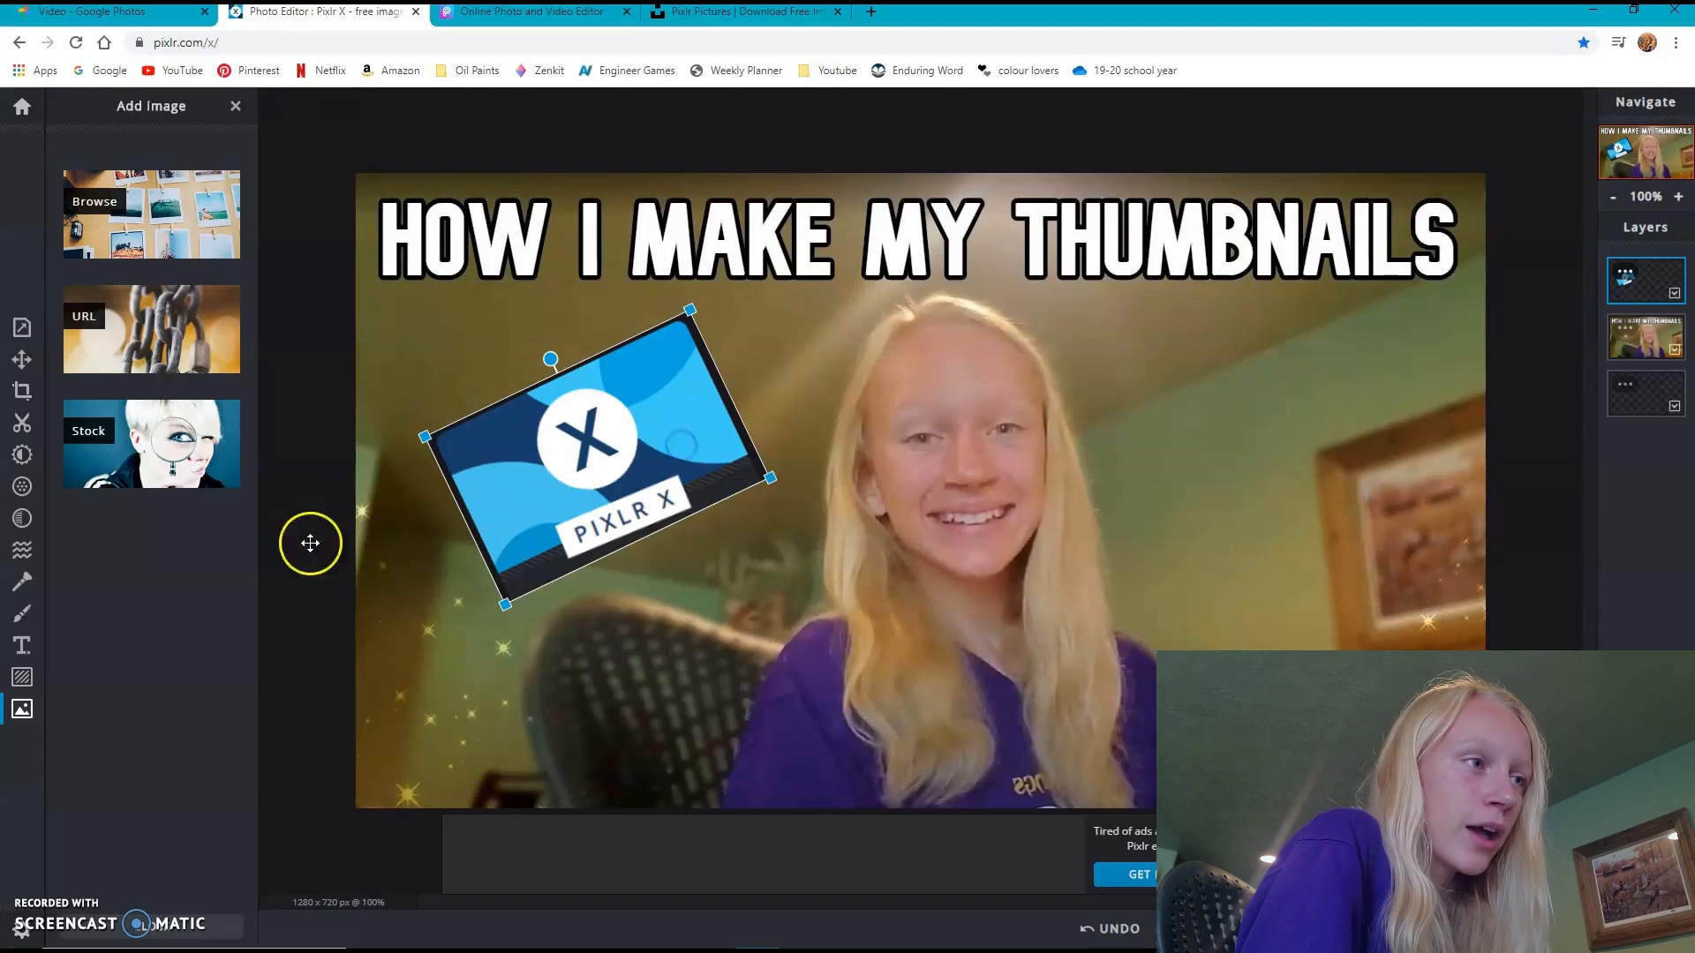
left_click(22, 455)
left_click(24, 488)
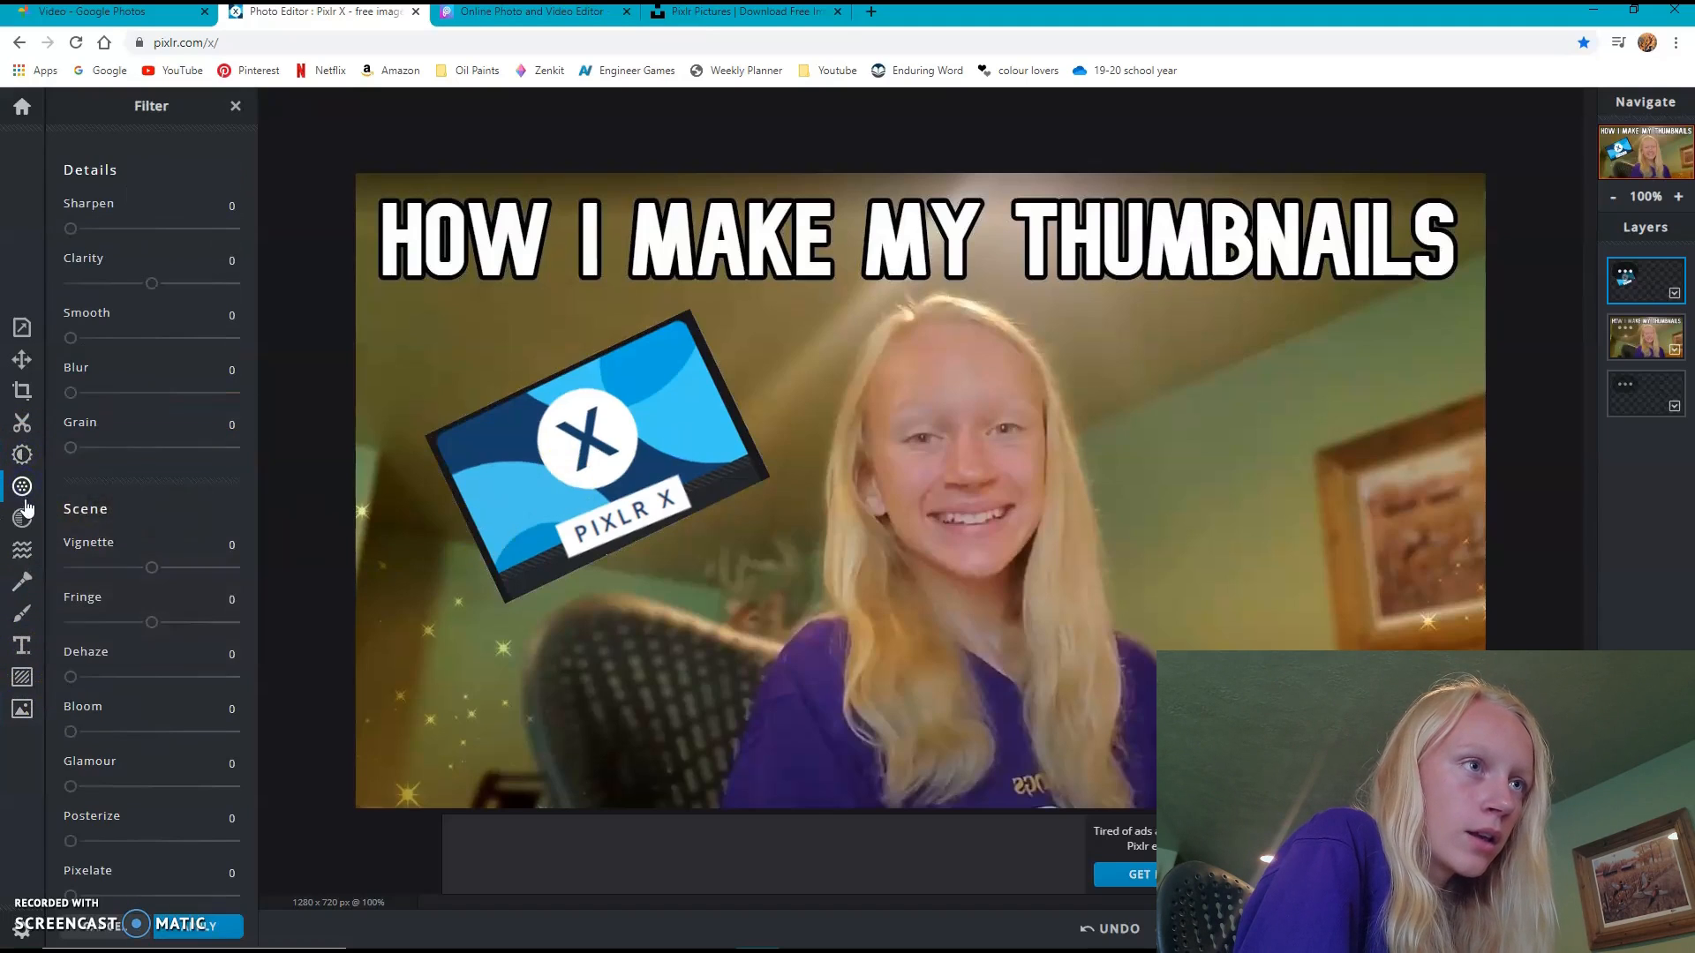
left_click_drag(72, 394, 86, 394)
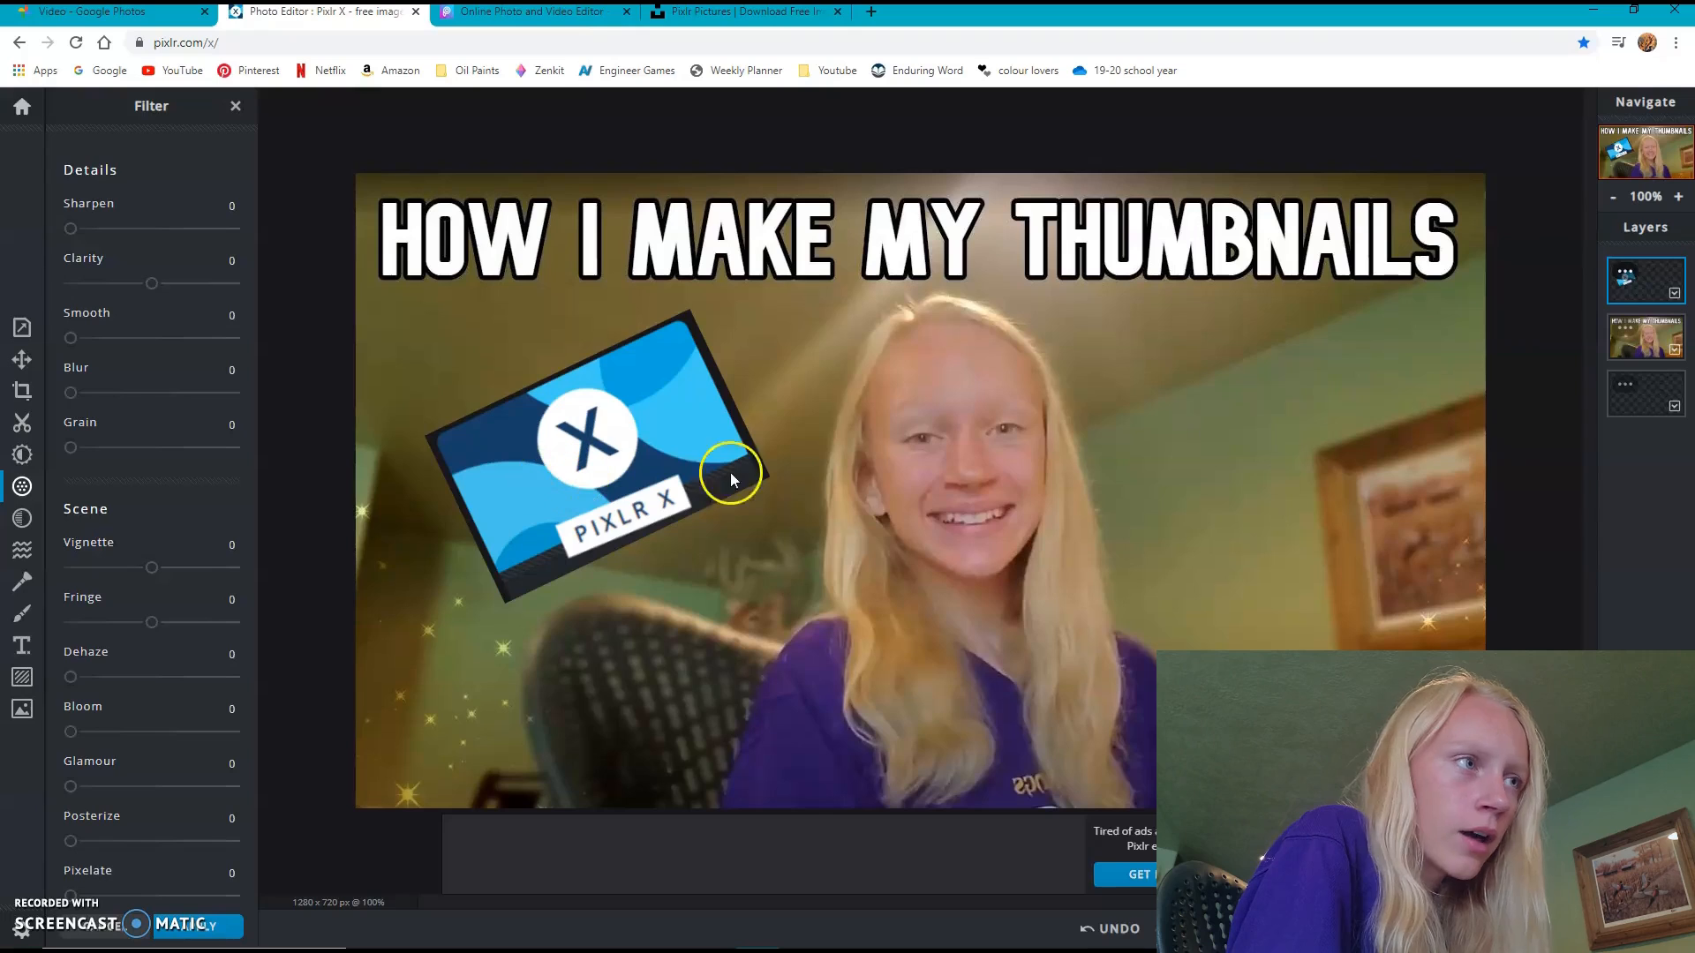
left_click(26, 556)
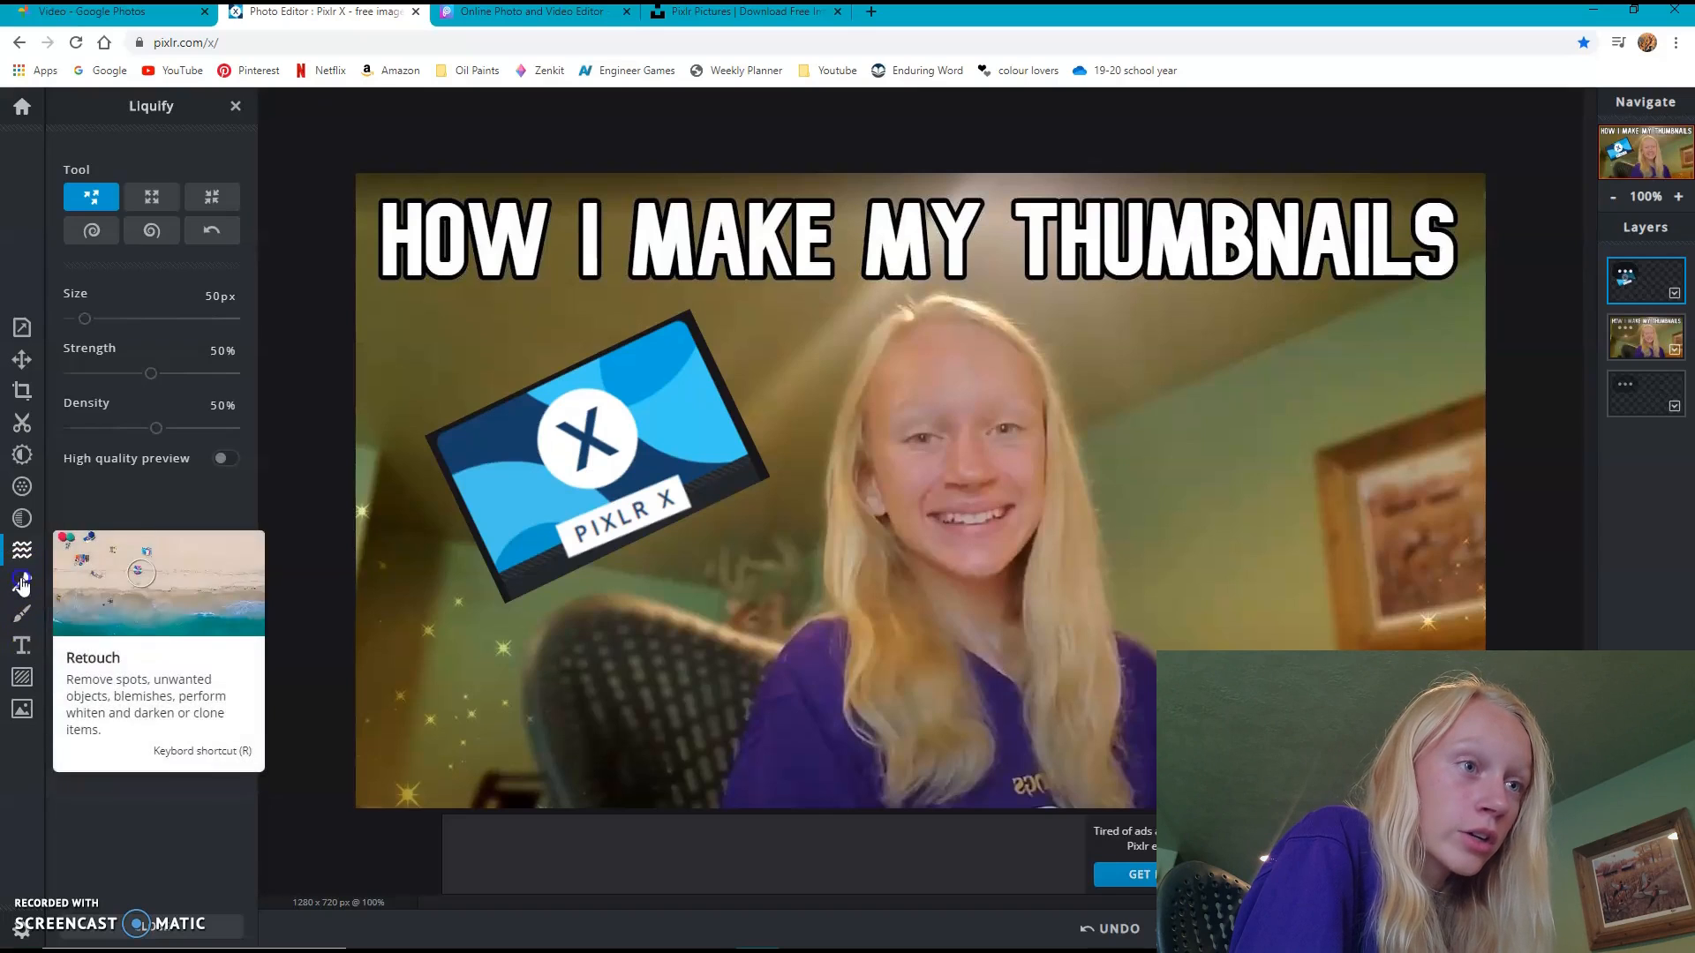
- Soften the edges of the Pixlr X icon with the Retouch blur brush at strength 50
left_click(23, 583)
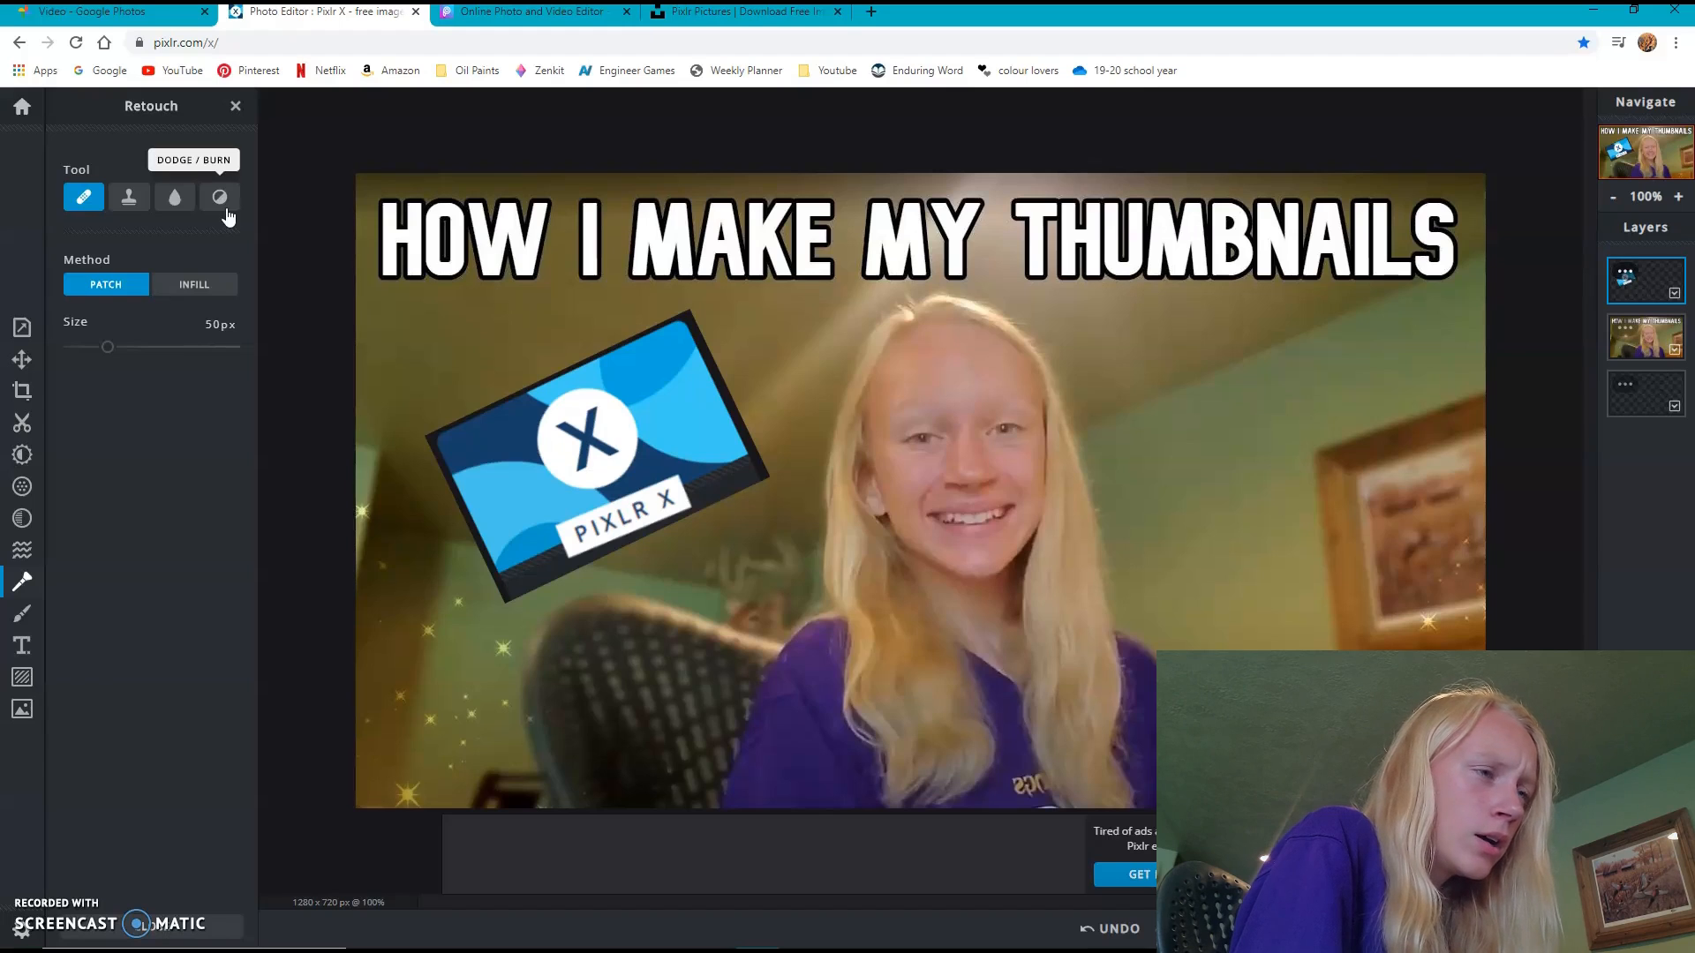
left_click(174, 200)
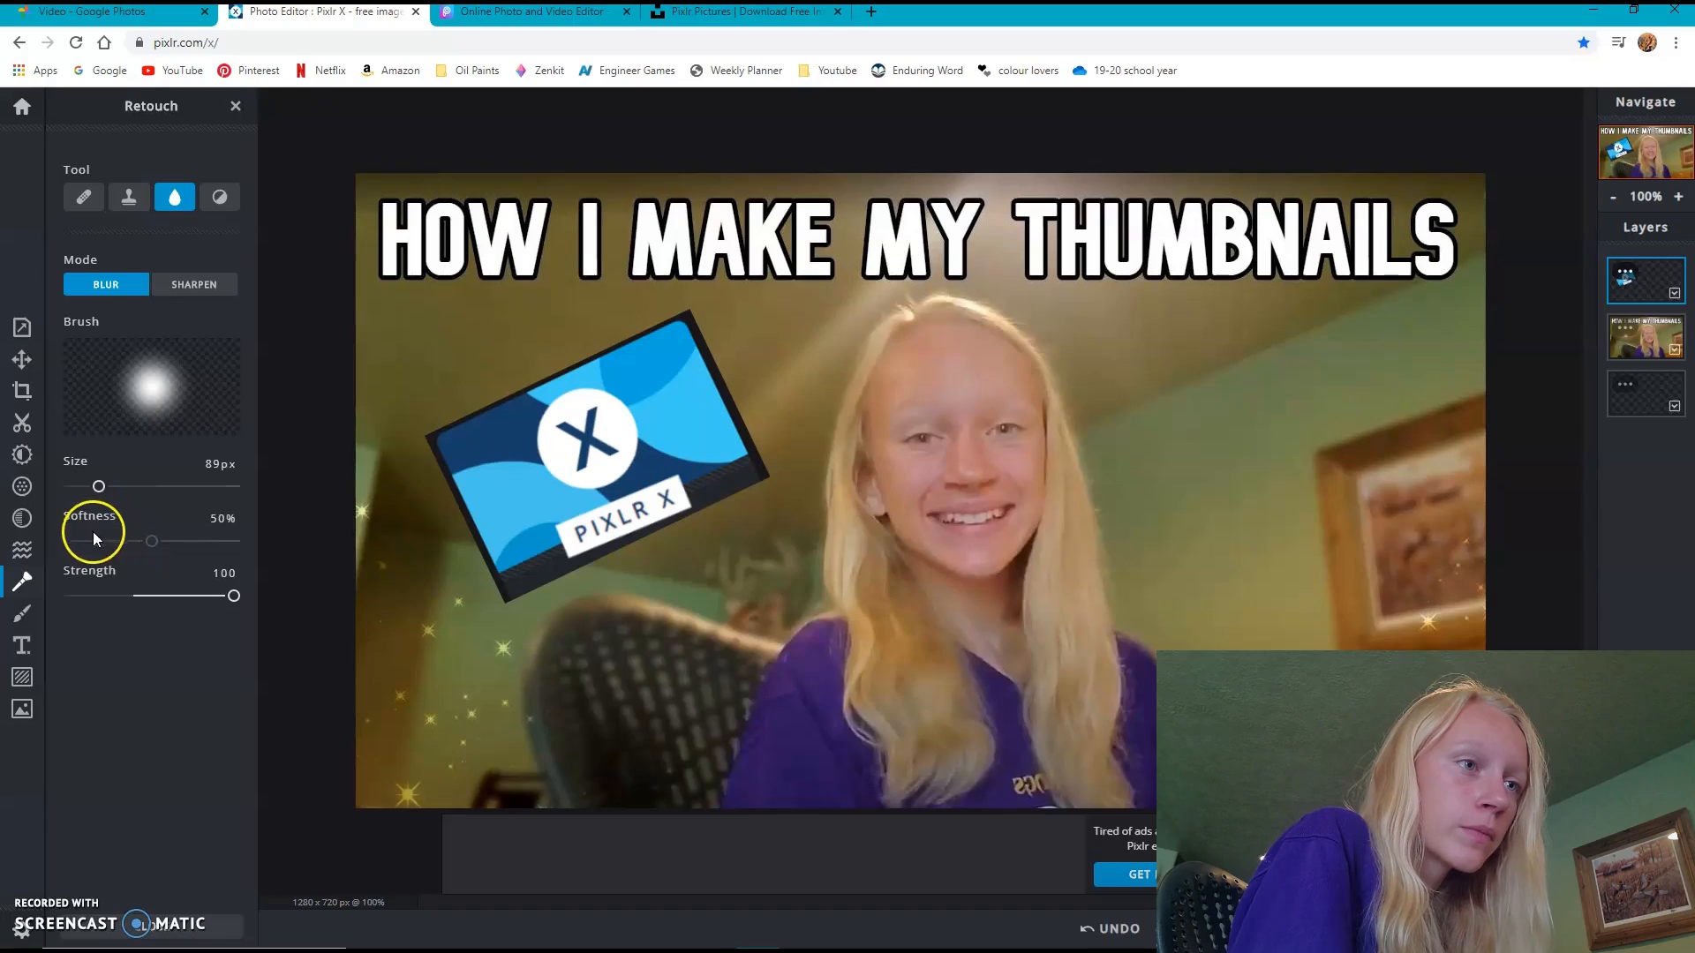
left_click(228, 596)
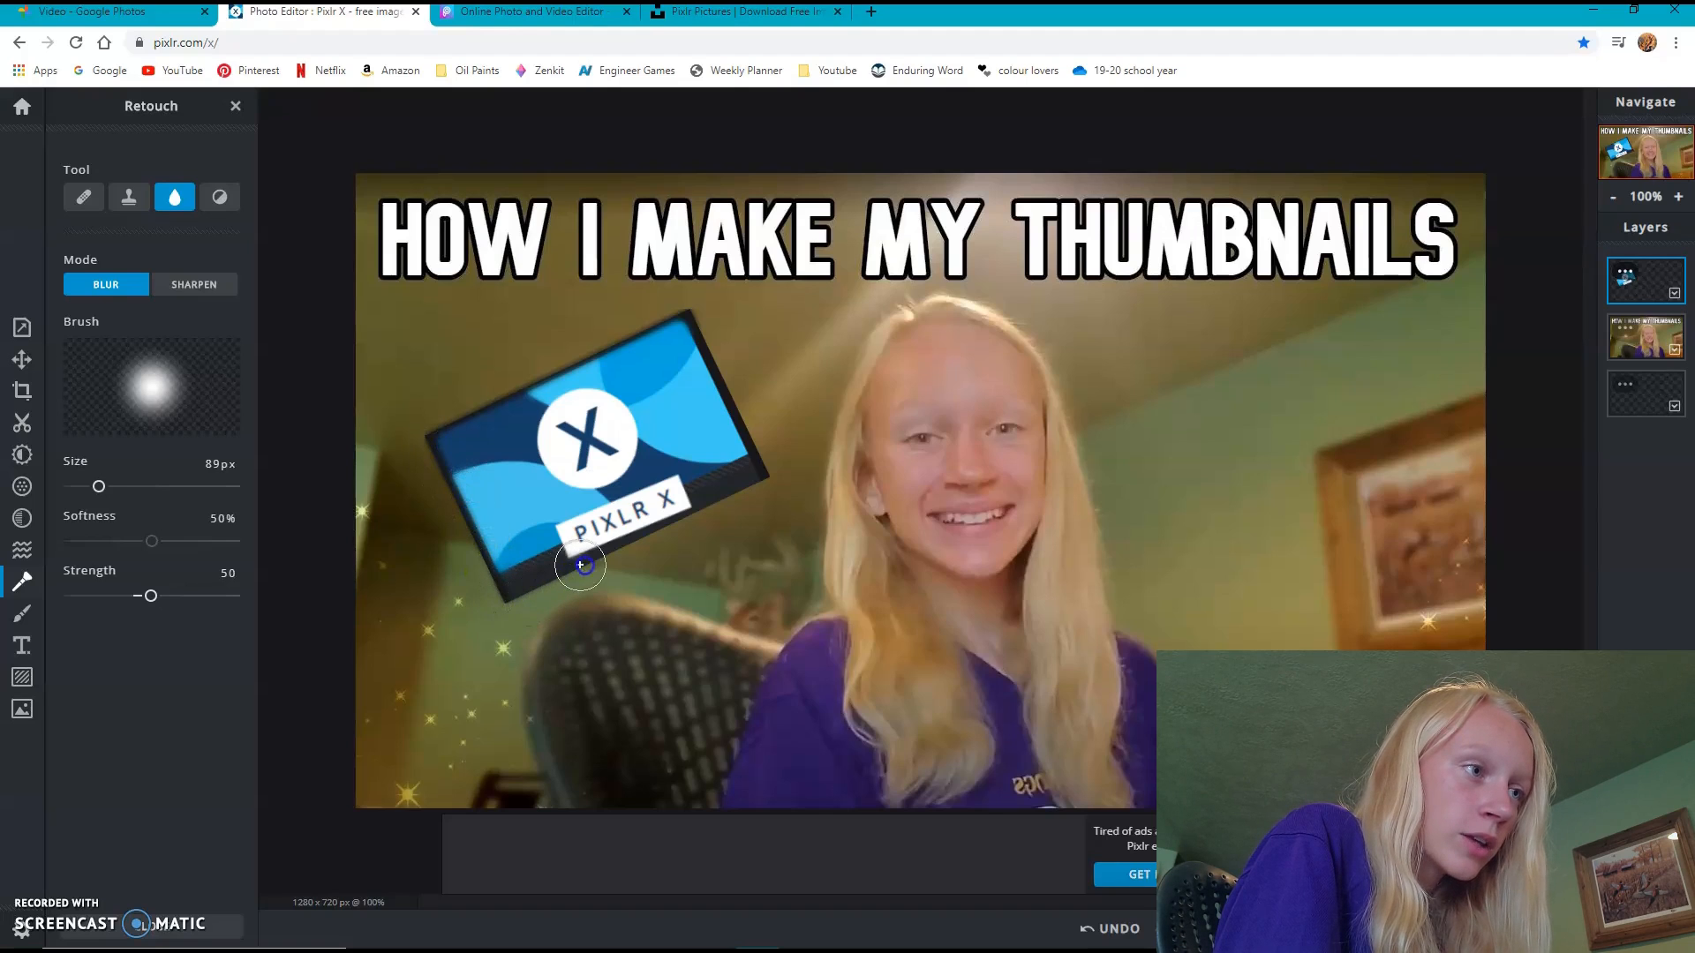
mouse_move(756, 449)
left_mouse_down()
mouse_move(697, 329)
mouse_move(725, 383)
left_mouse_up()
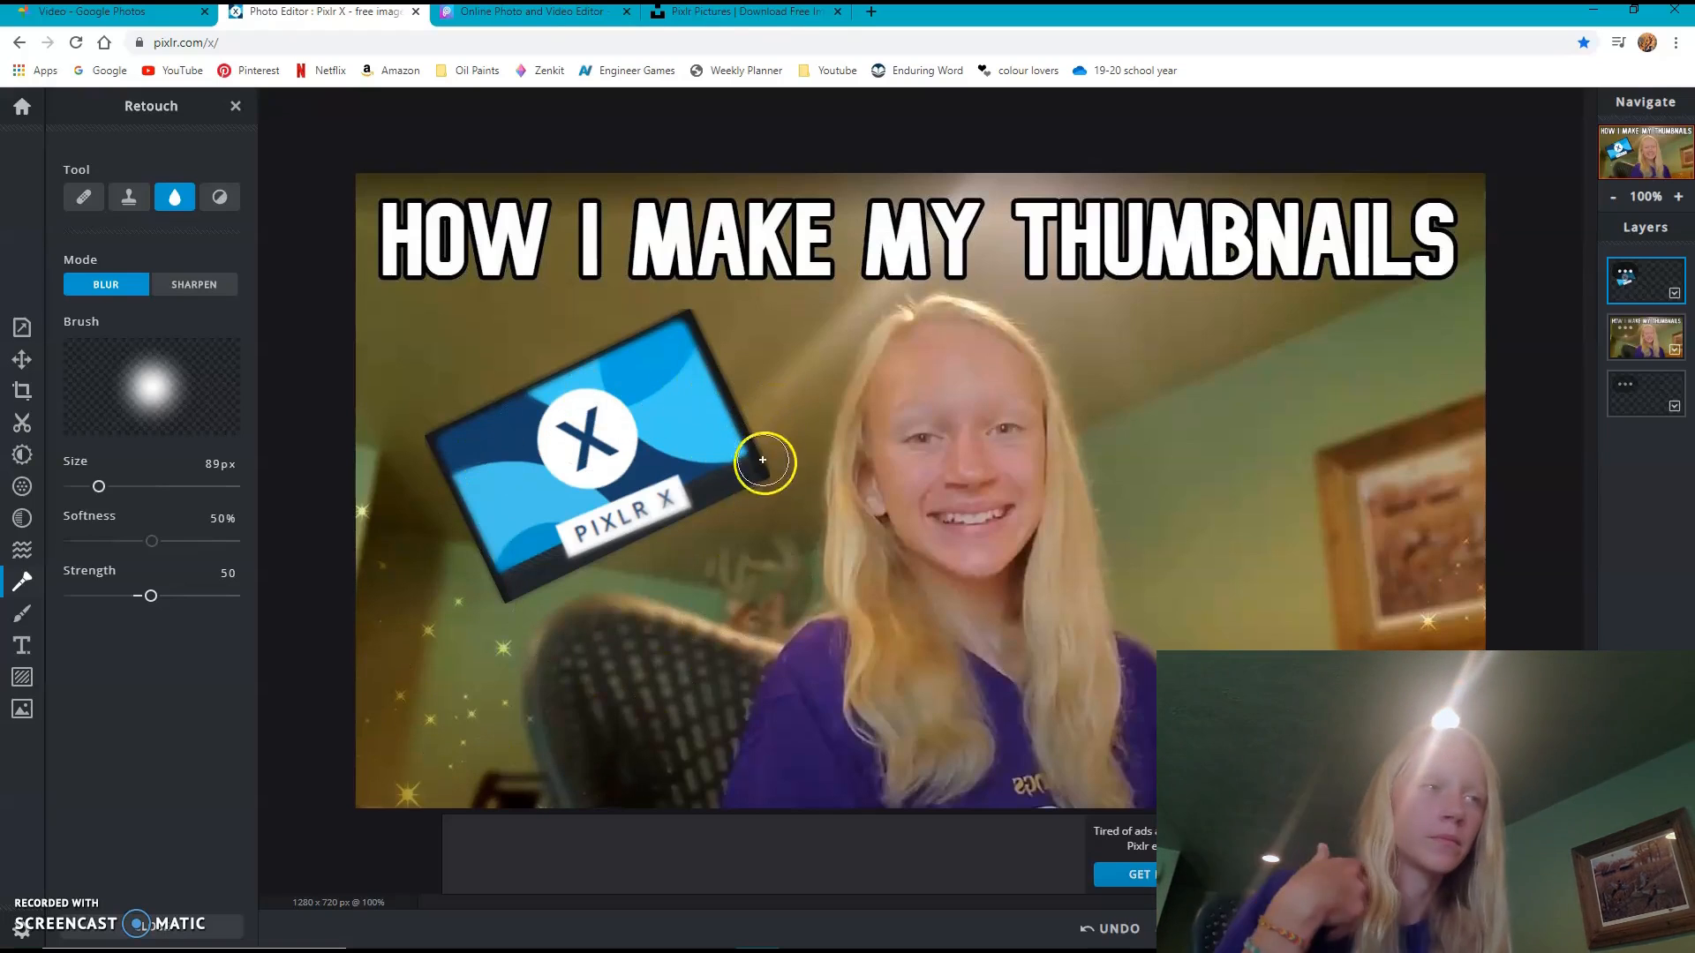
- Try adding the small "picsart icon" image as a layer in the current document and placing it beside the face
left_click(22, 708)
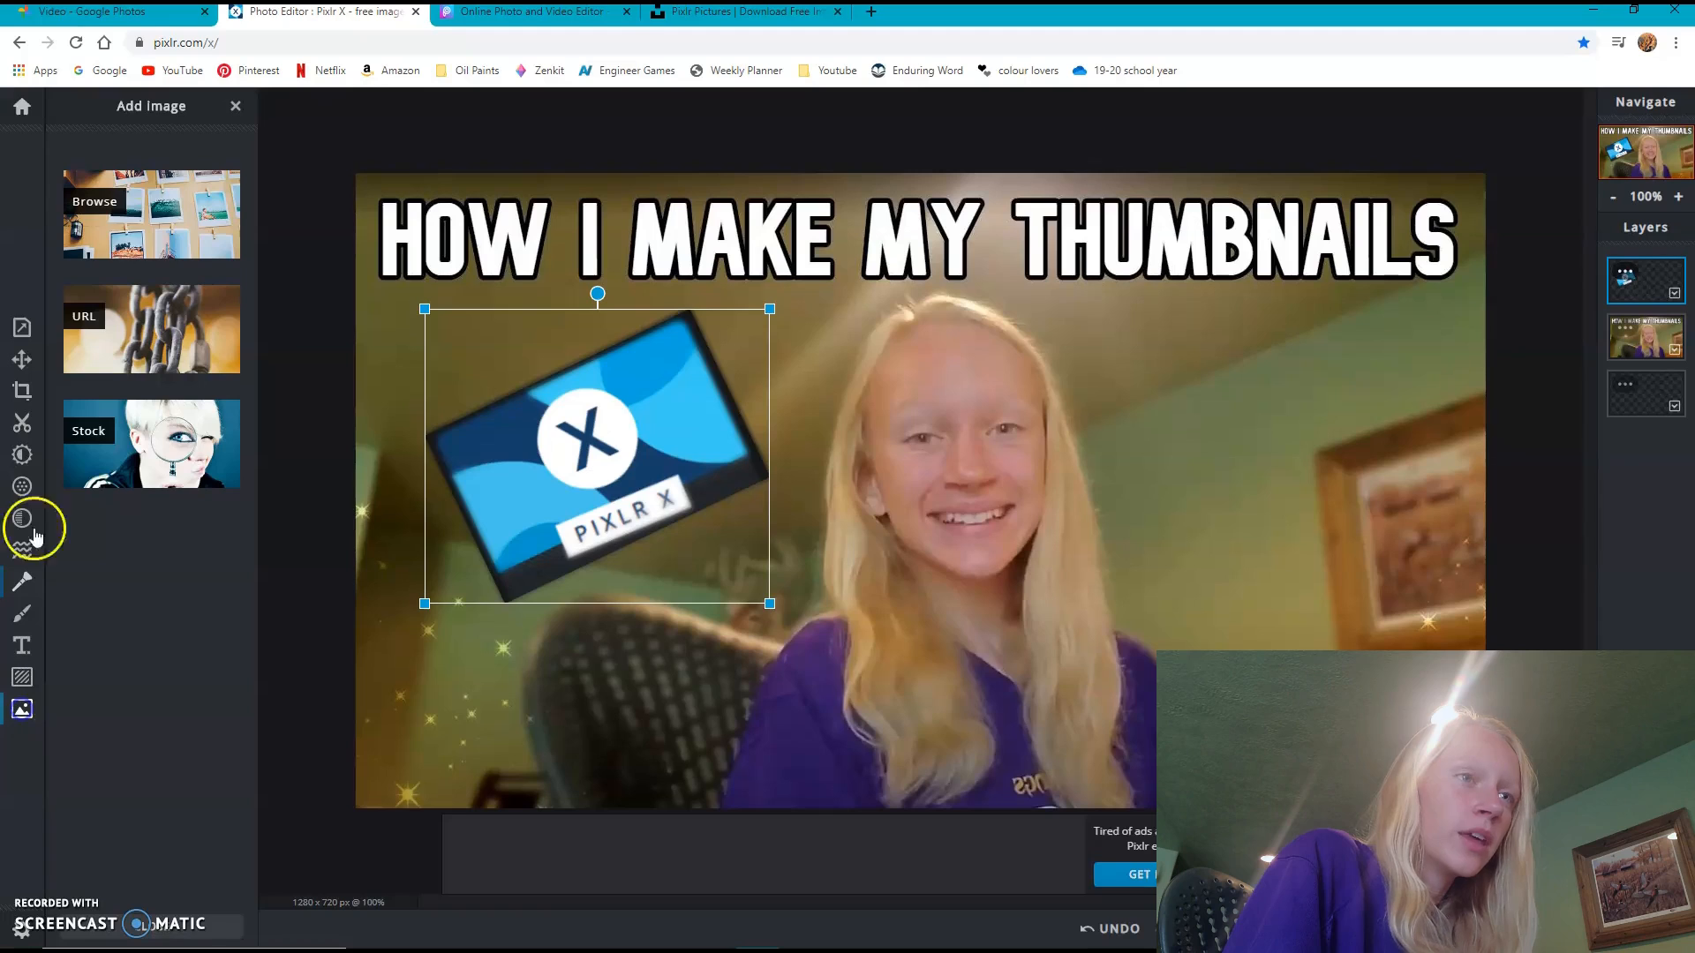
left_click(151, 212)
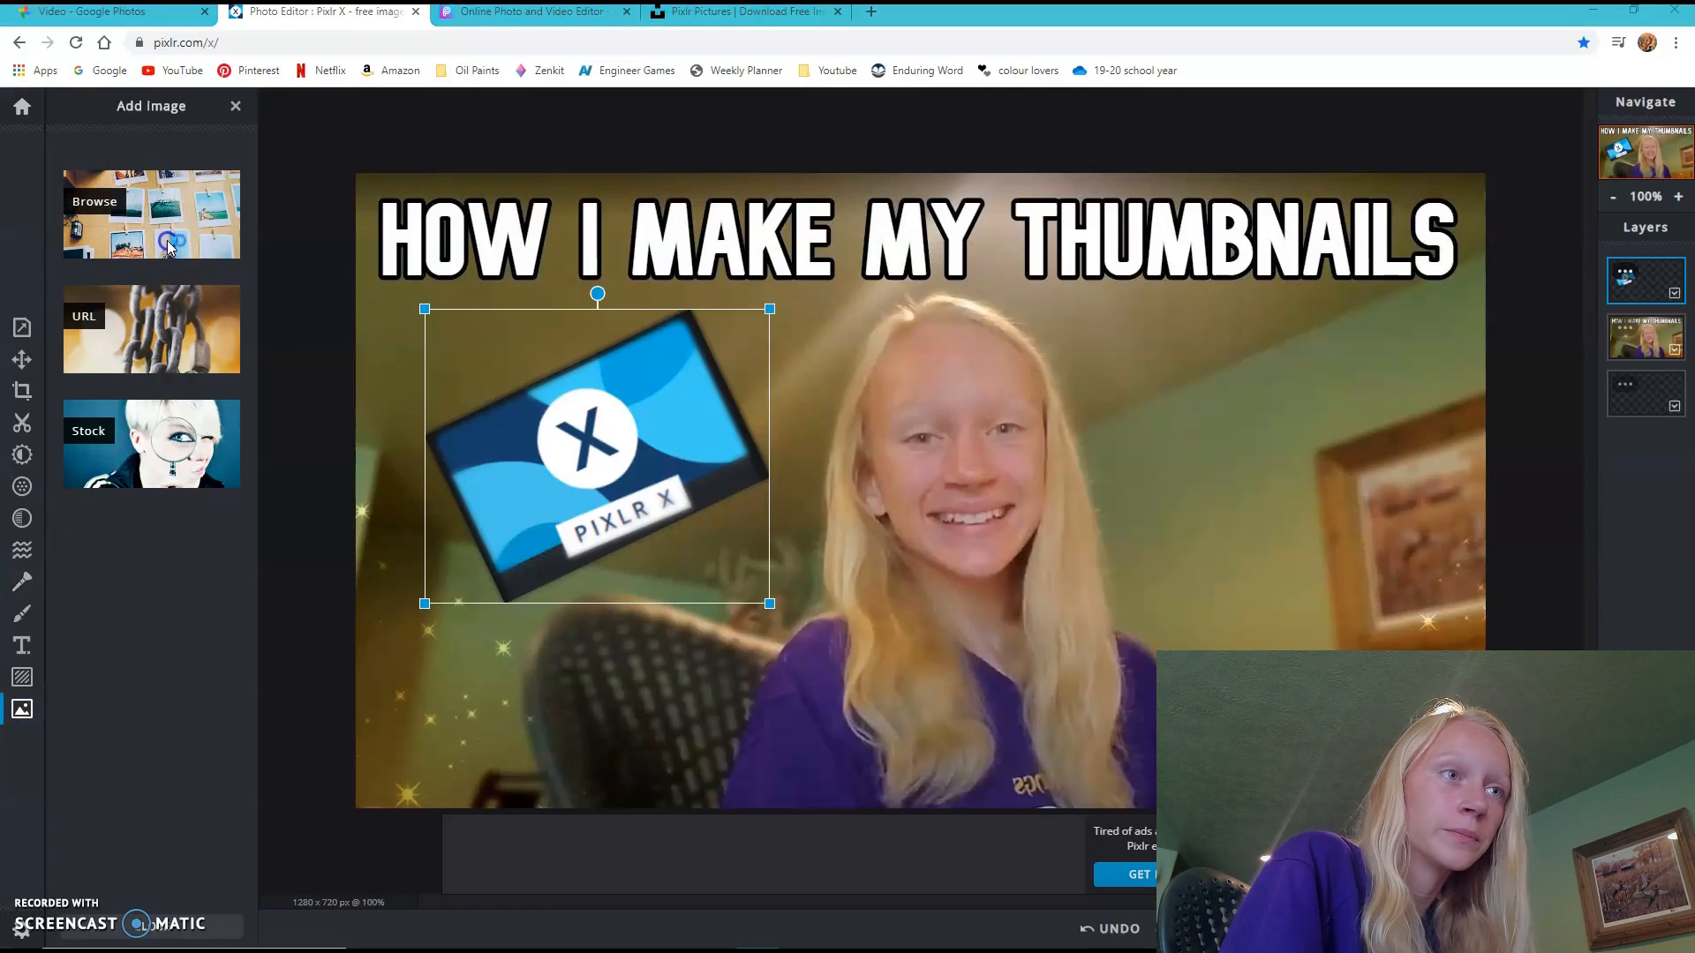
left_click(401, 132)
left_click(671, 442)
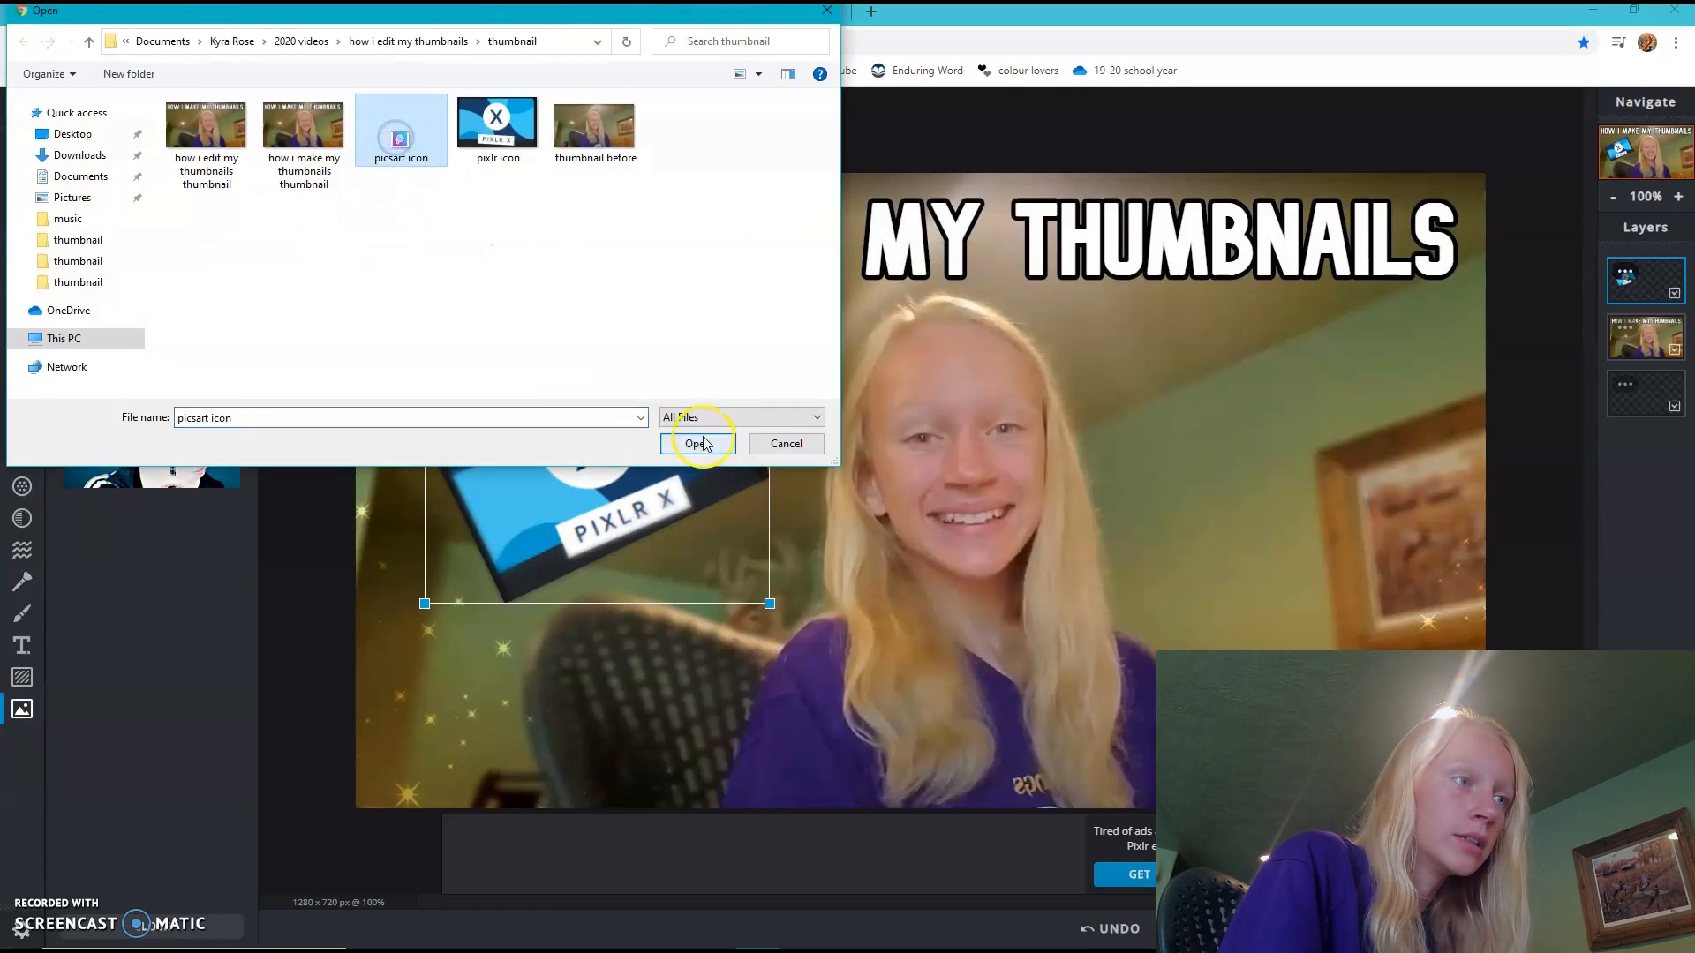
left_click(1003, 562)
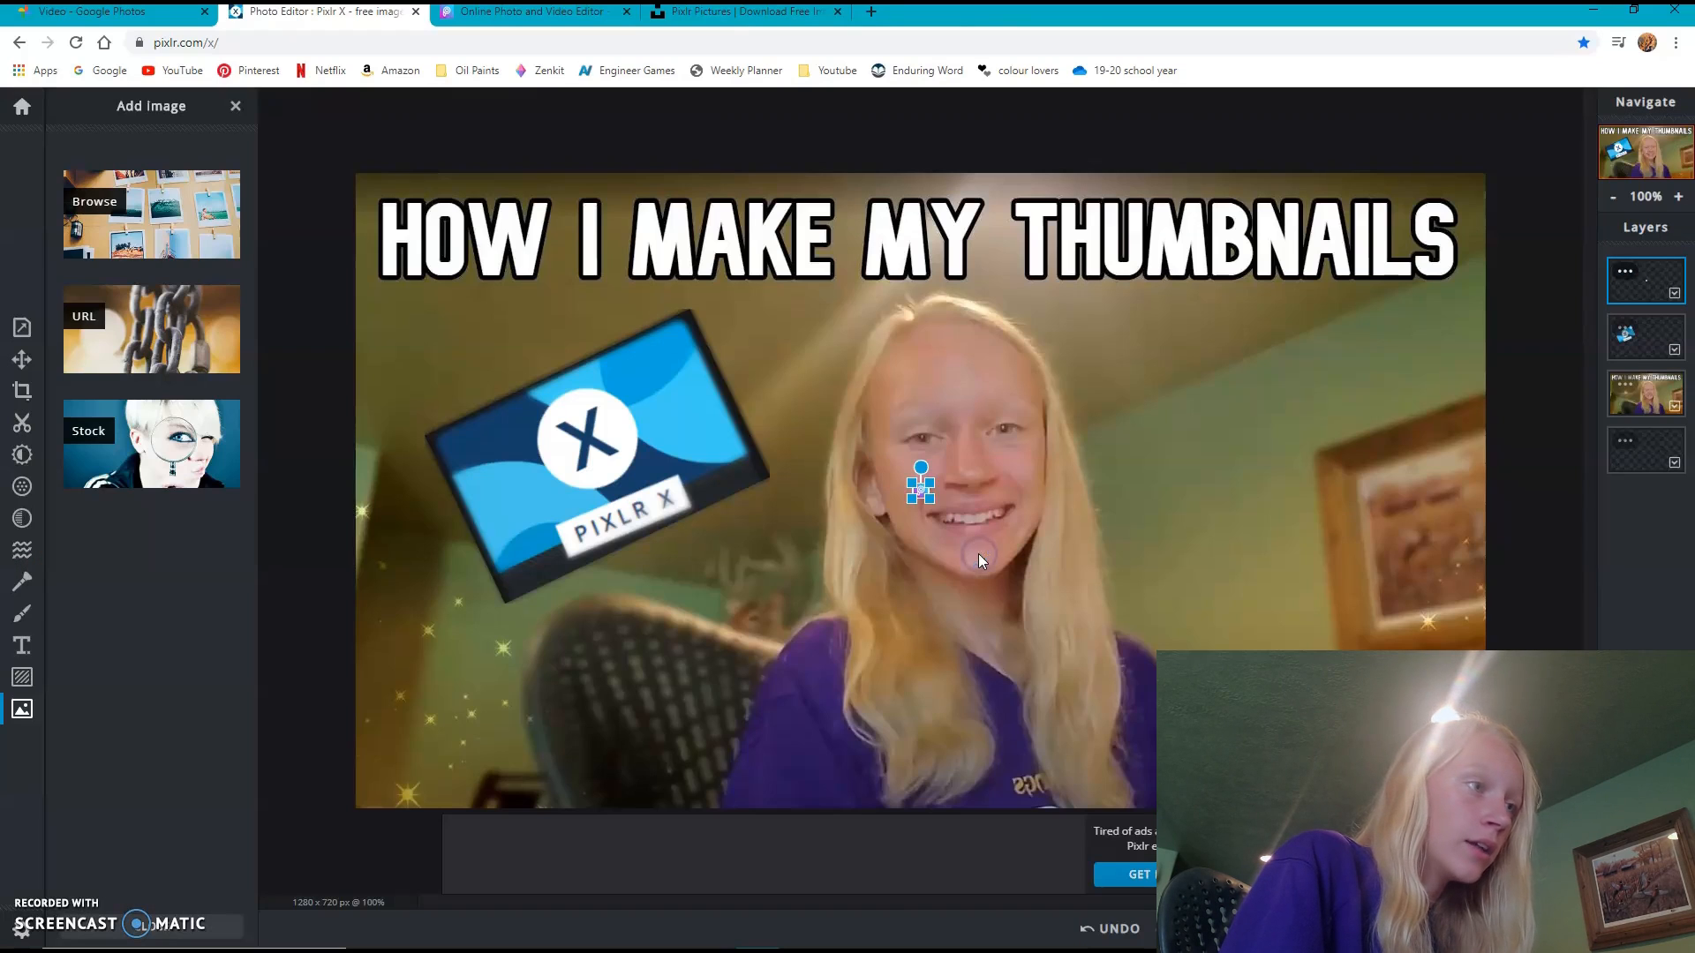
left_click_drag(935, 490, 1084, 398)
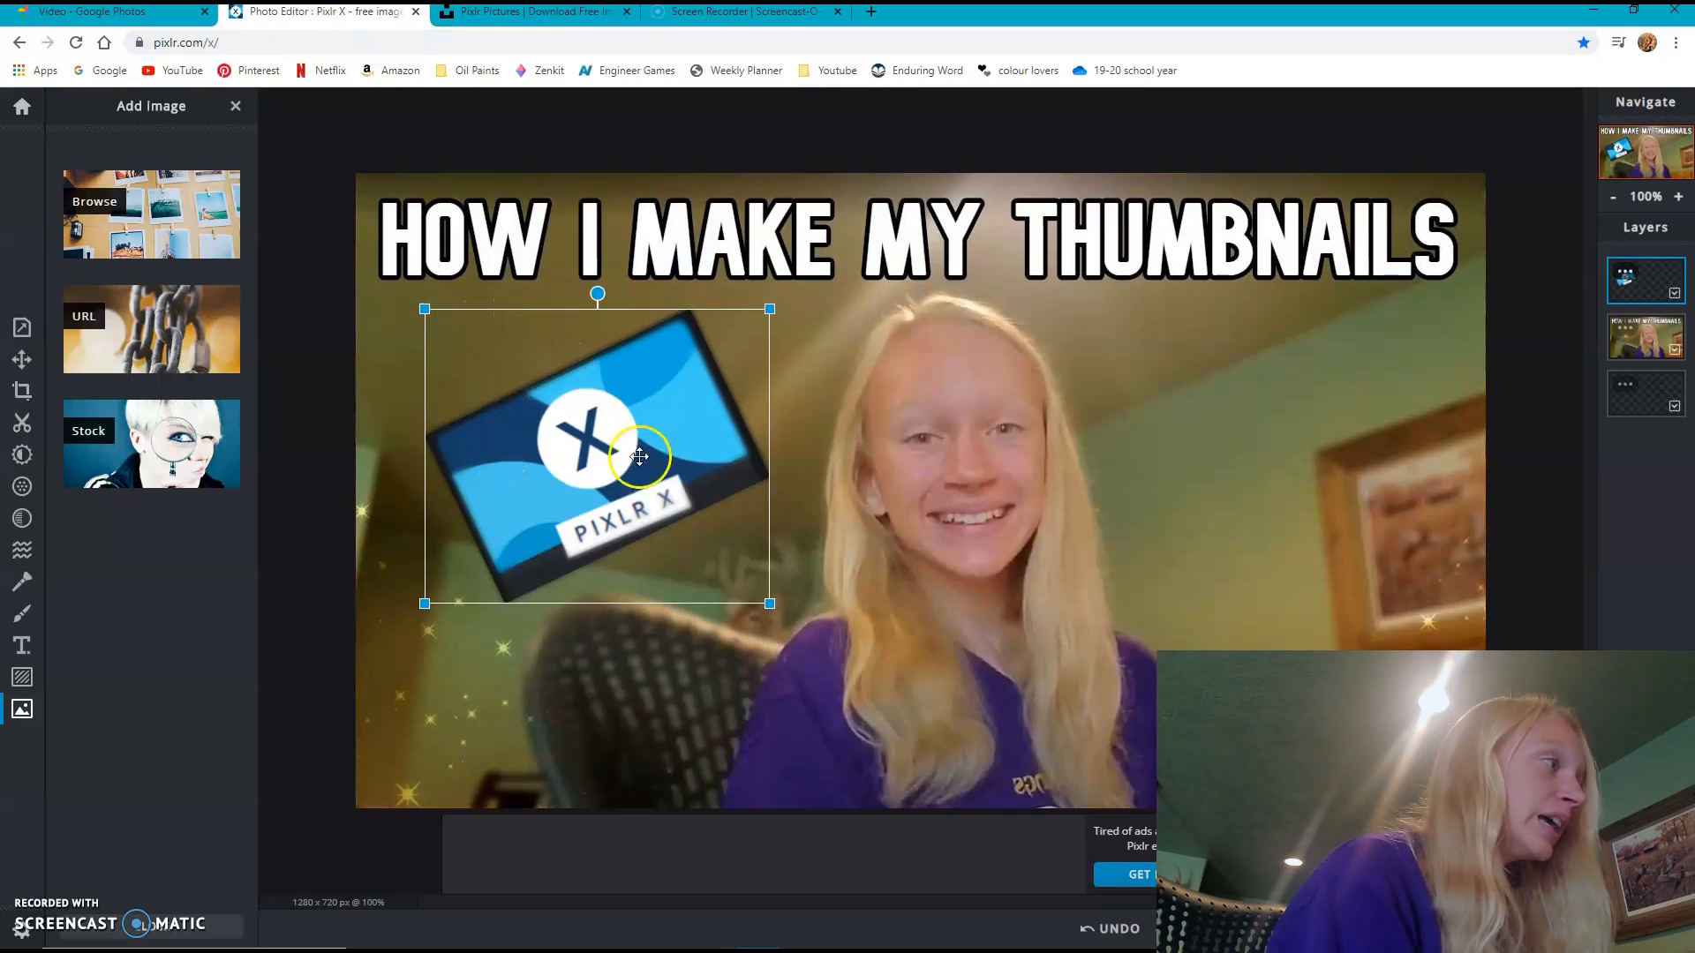
left_click(468, 934)
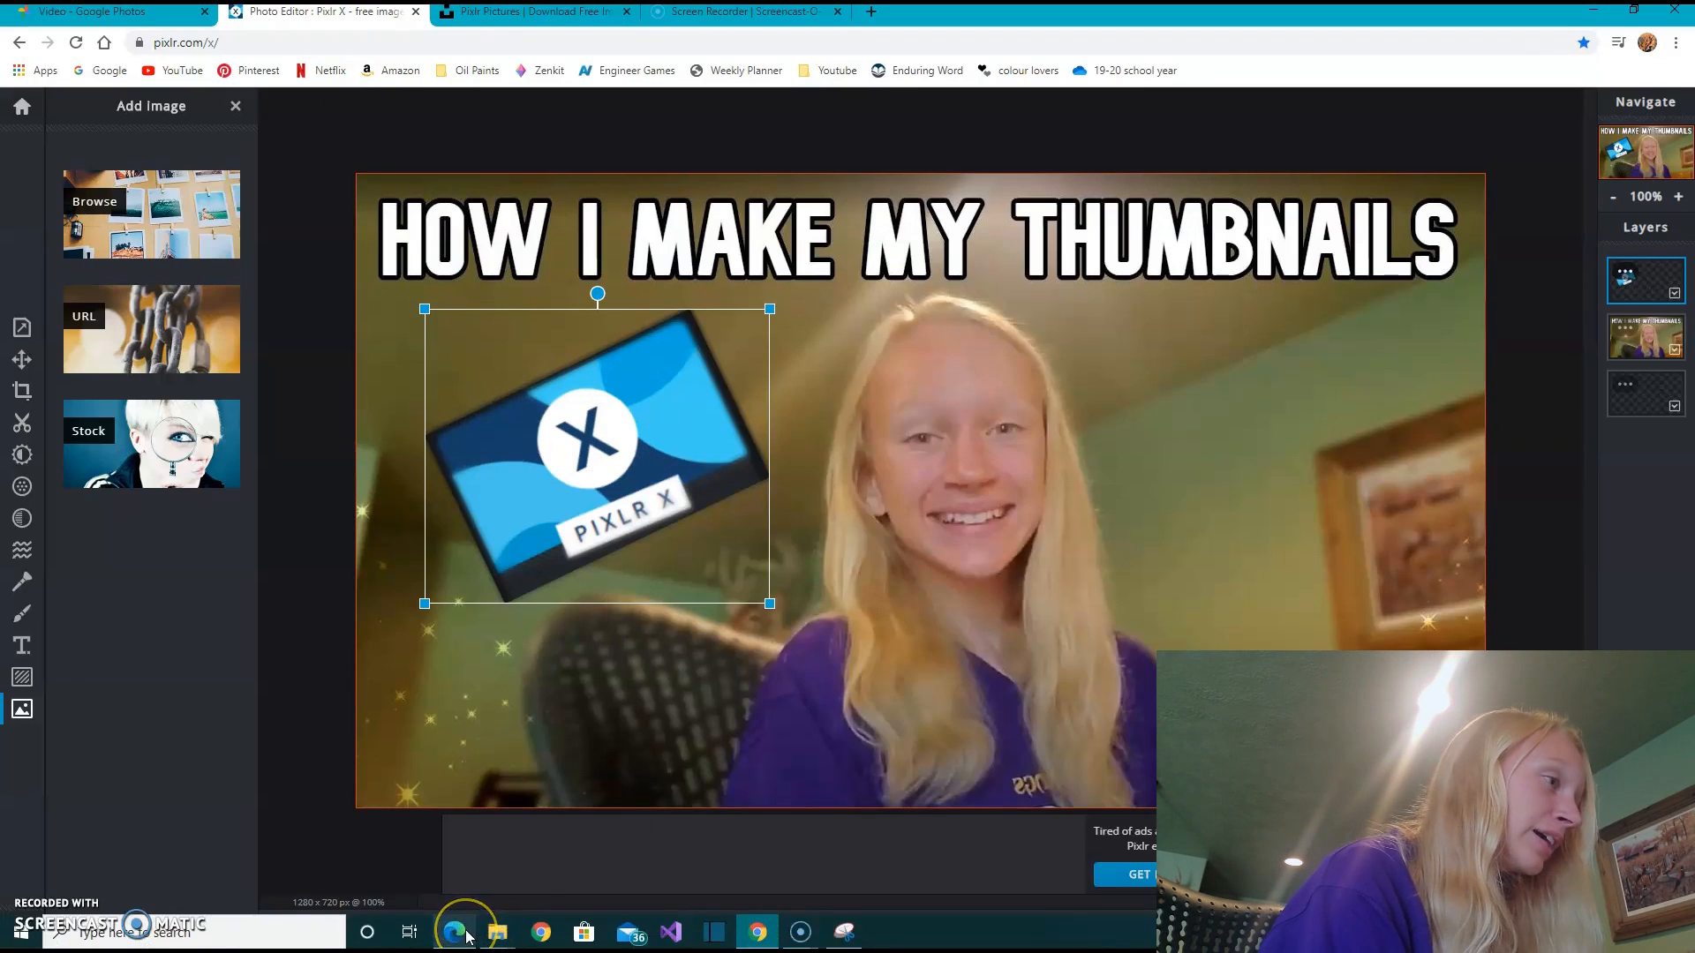
mouse_move(468, 934)
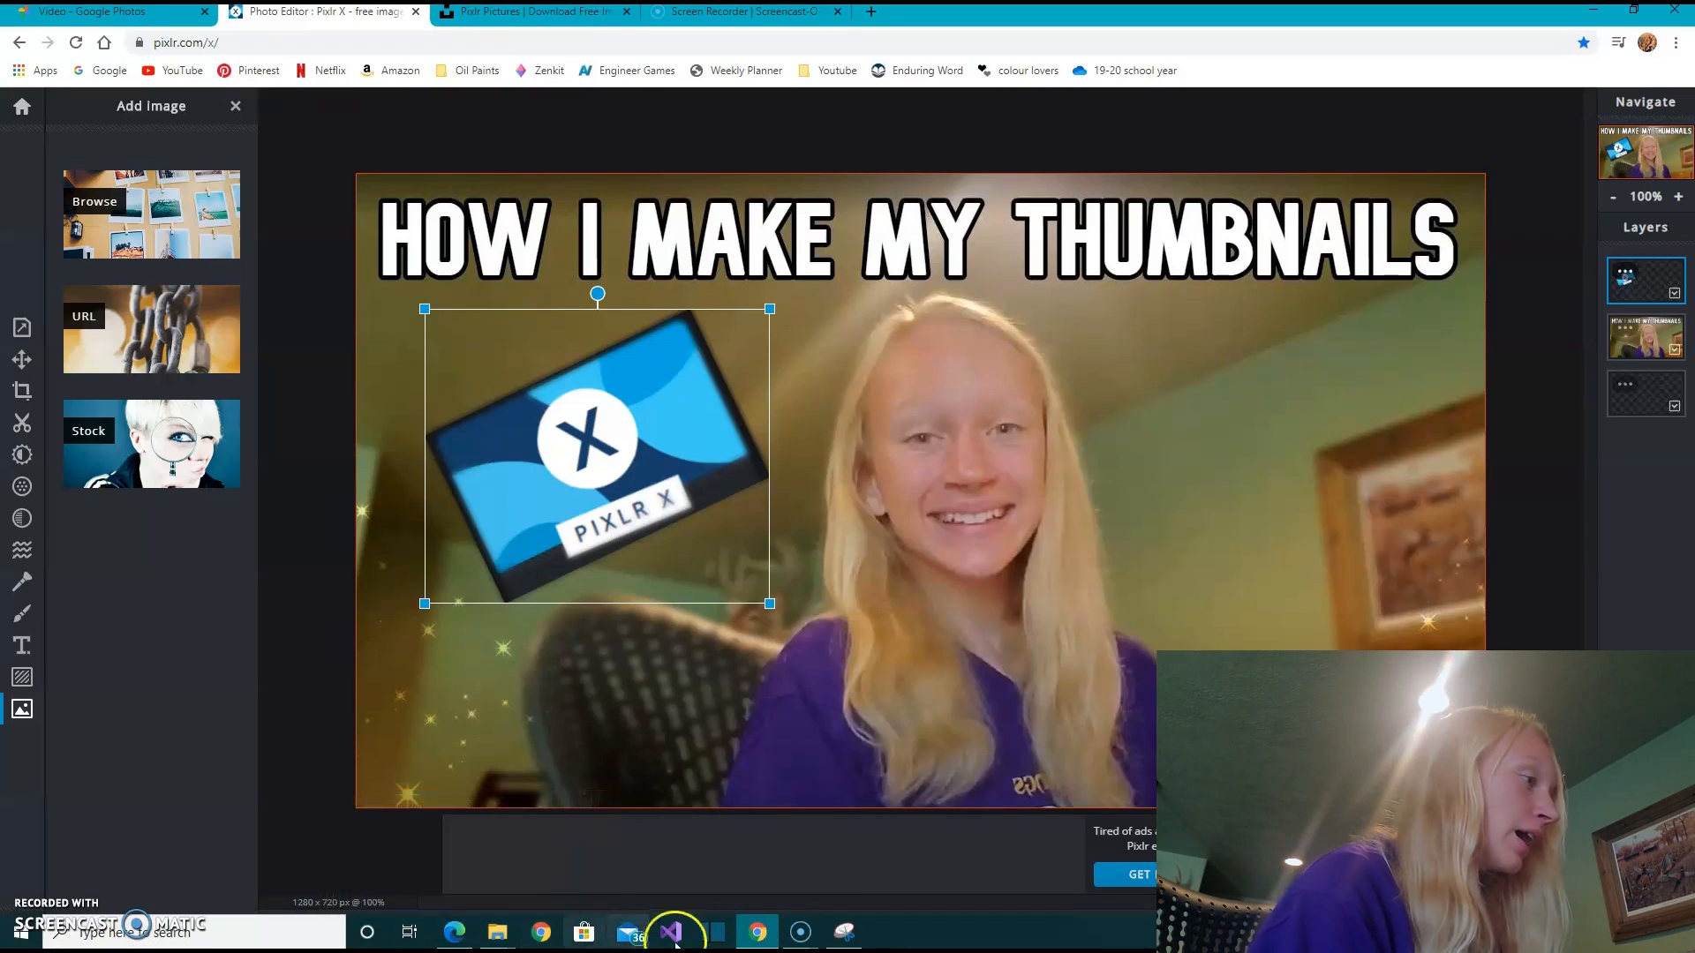
left_click(775, 937)
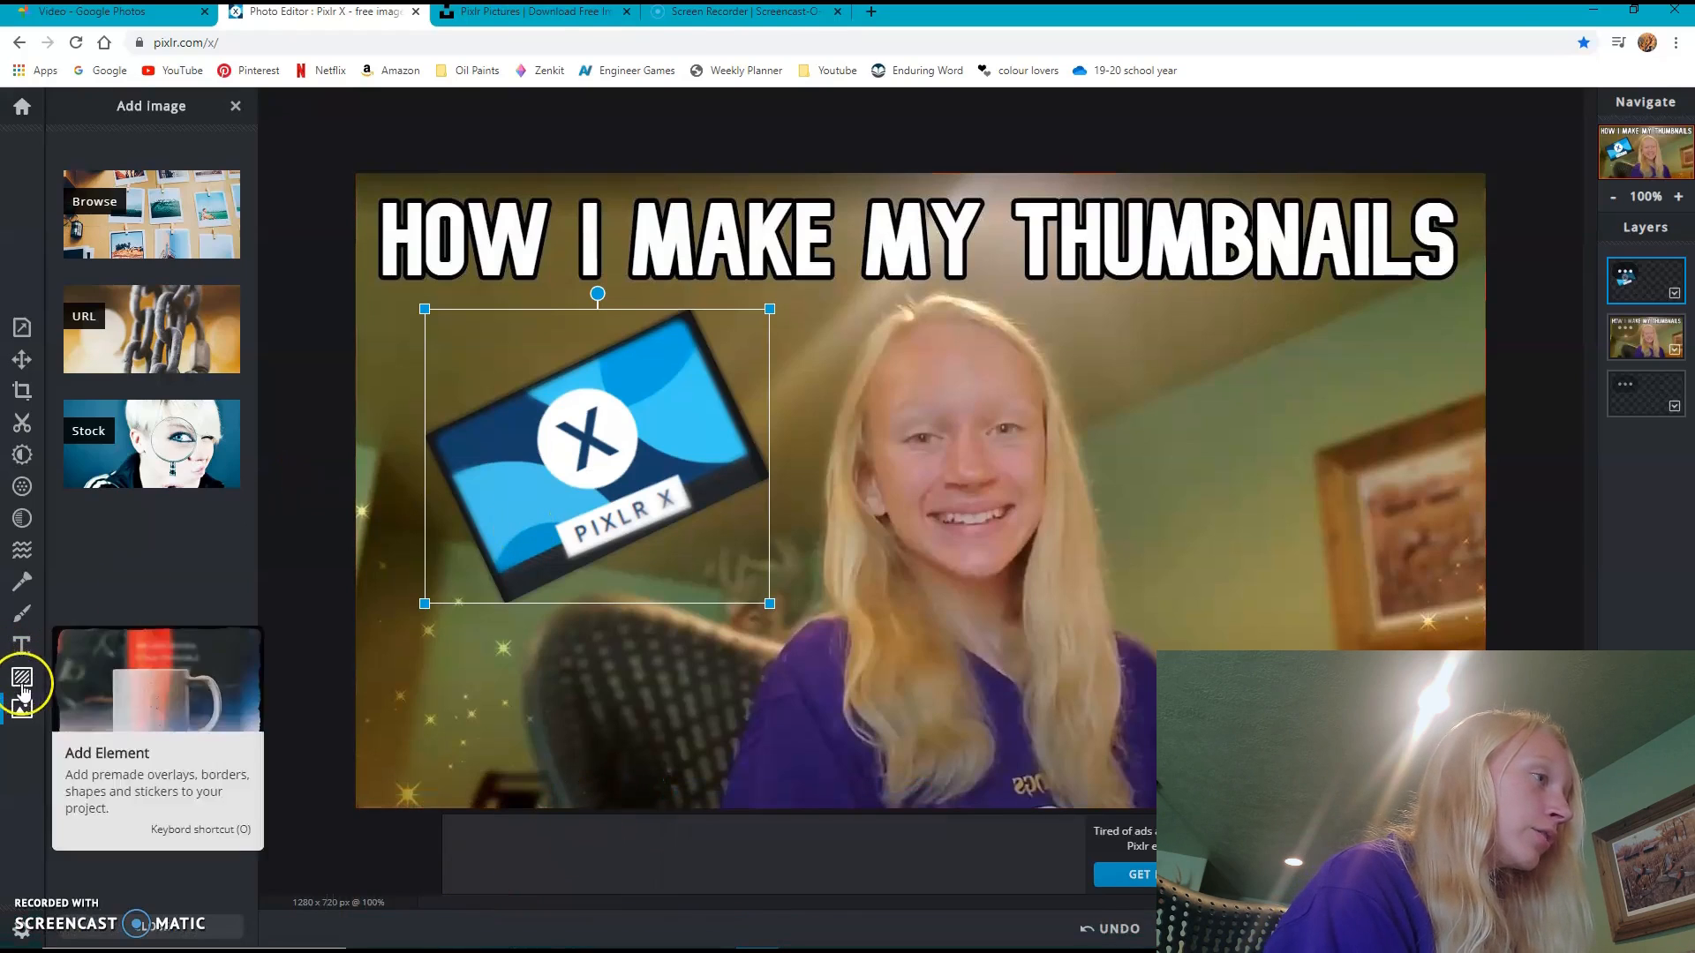
- Add the "picsart icon 1" image from the thumbnail folder as a layer in the current document
left_click(135, 183)
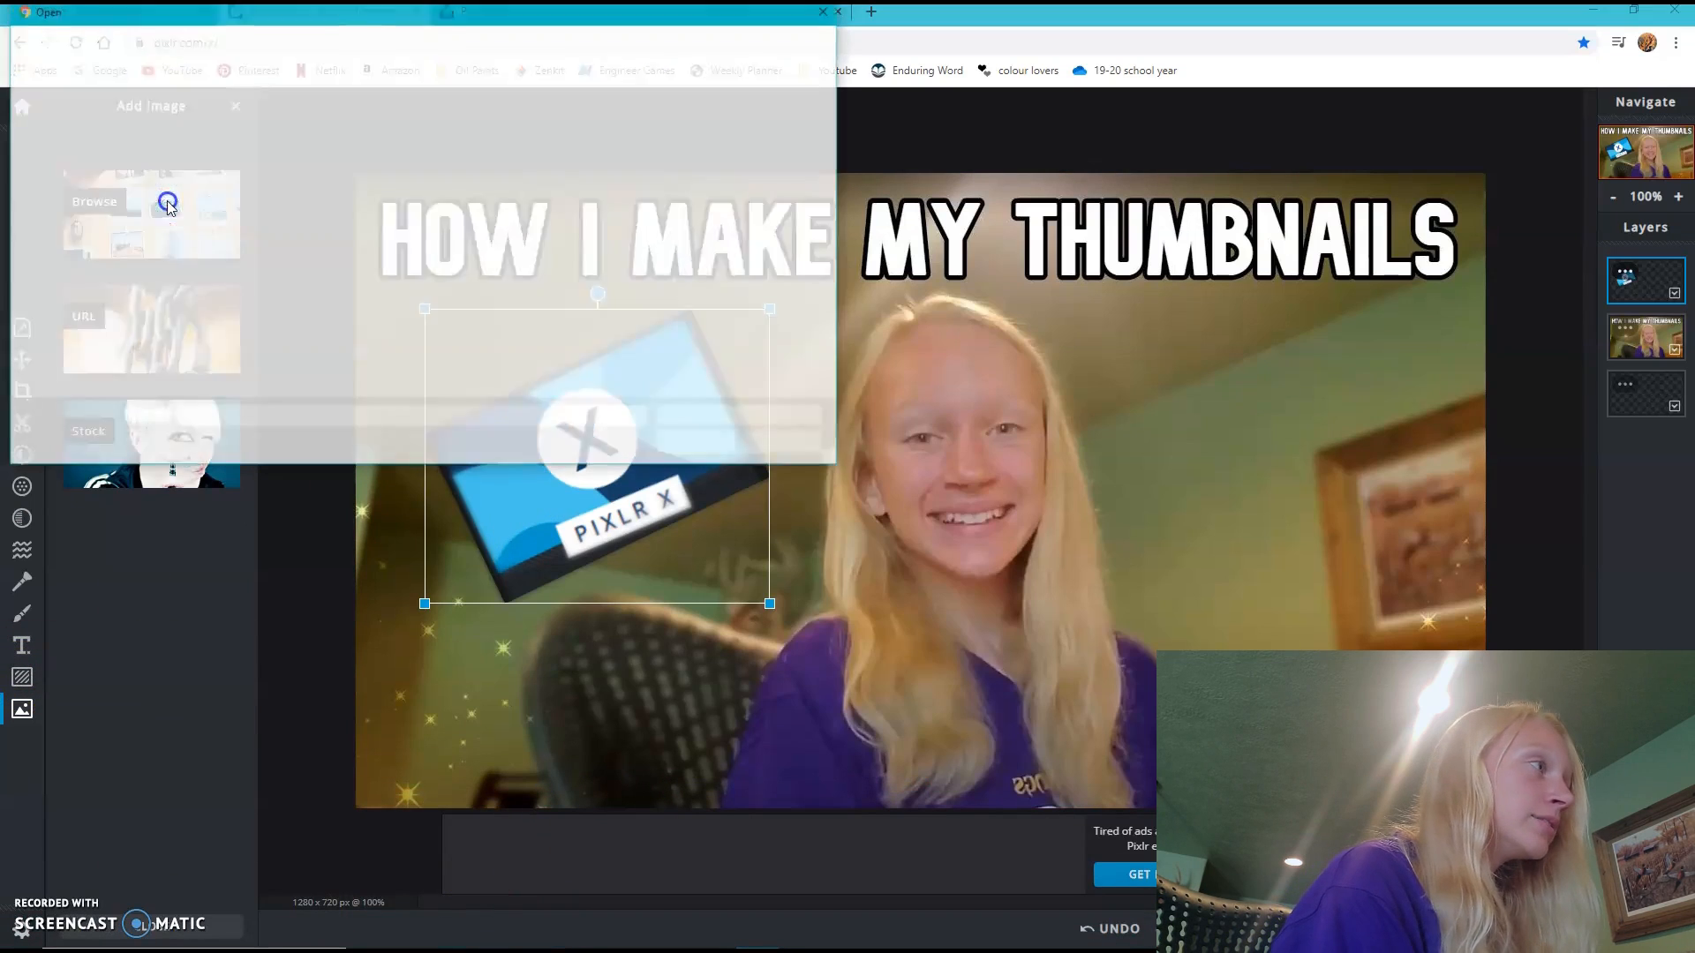
left_click(405, 150)
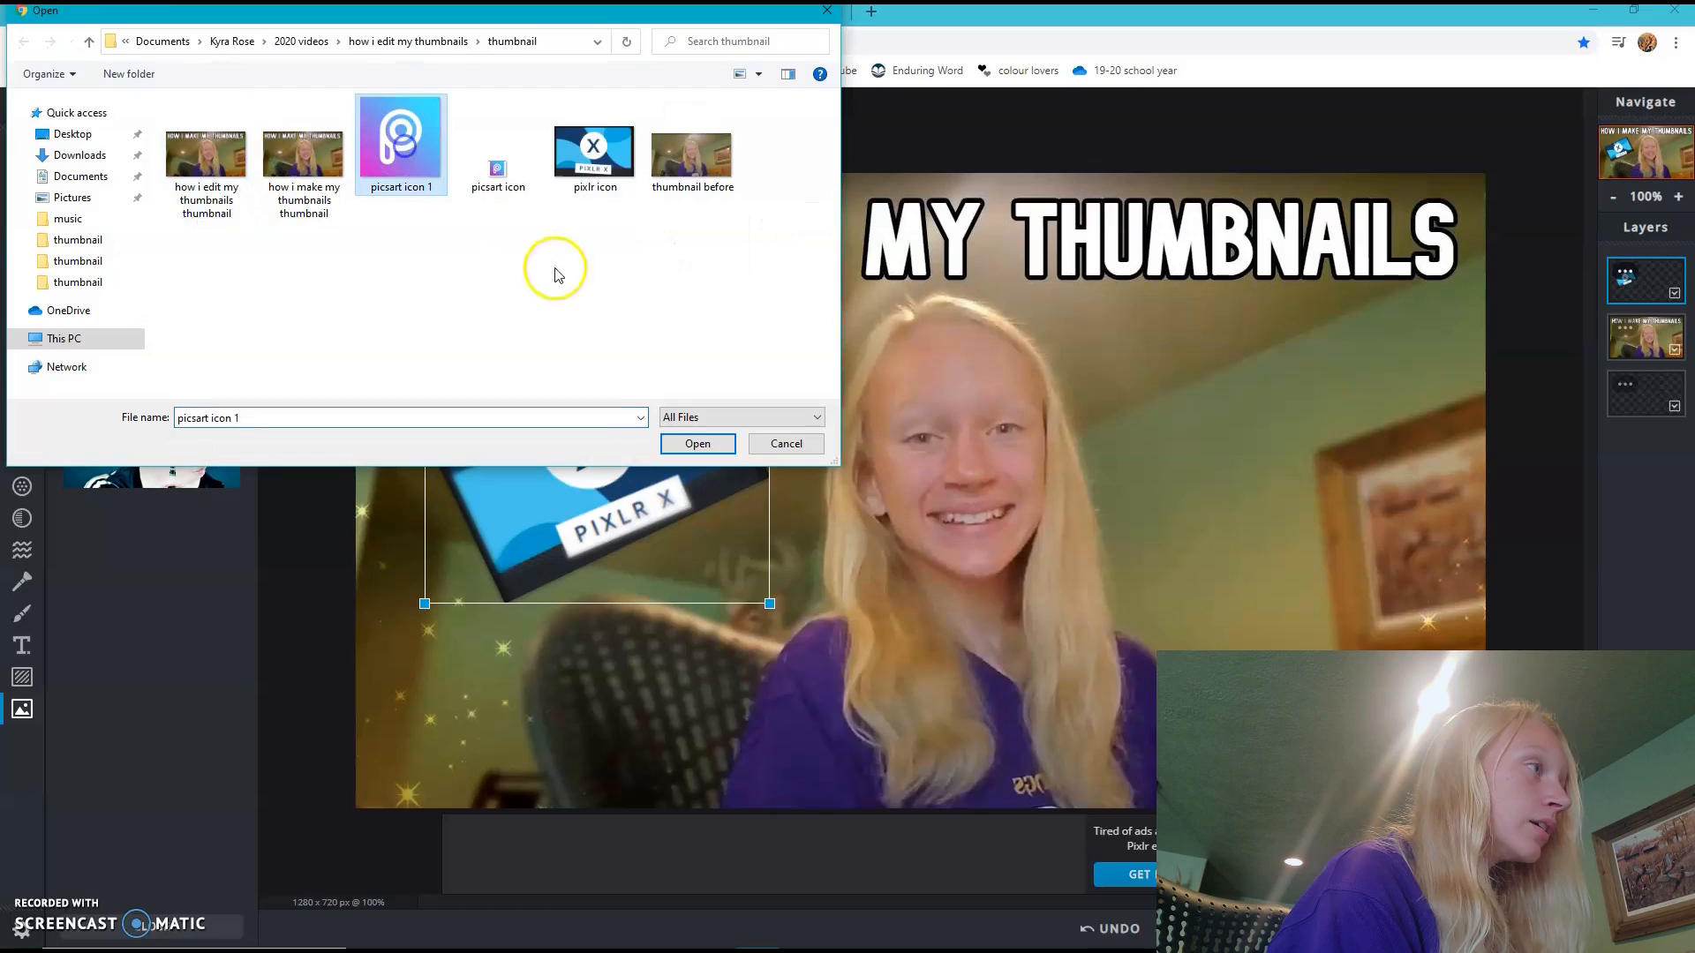
left_click(680, 444)
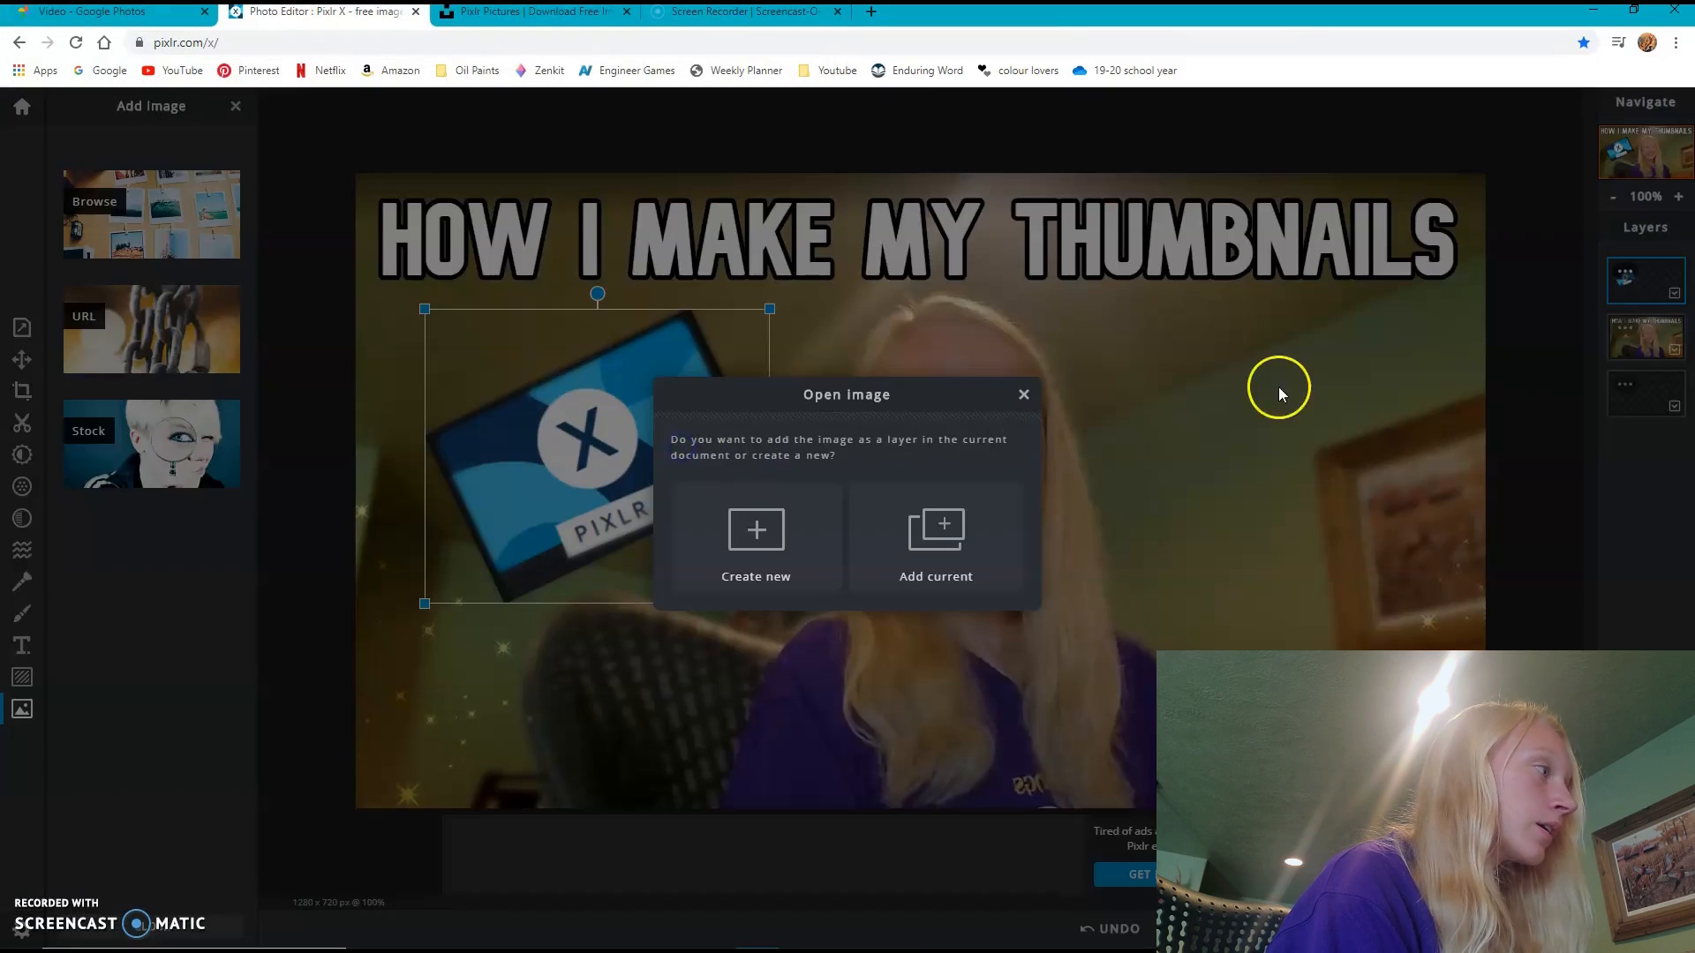
left_click(881, 545)
- Resize the PicsArt icon to about 328 x 327 px overall, tilted clockwise, and place it to the right of the face
left_click_drag(1077, 417, 1086, 417)
left_click_drag(843, 259, 1124, 519)
left_click(1049, 411)
left_click(1073, 497)
left_click_drag(1257, 514, 1318, 322)
left_click_drag(1317, 426, 1362, 422)
left_click_drag(1226, 299, 1246, 339)
left_click_drag(1313, 412, 1277, 396)
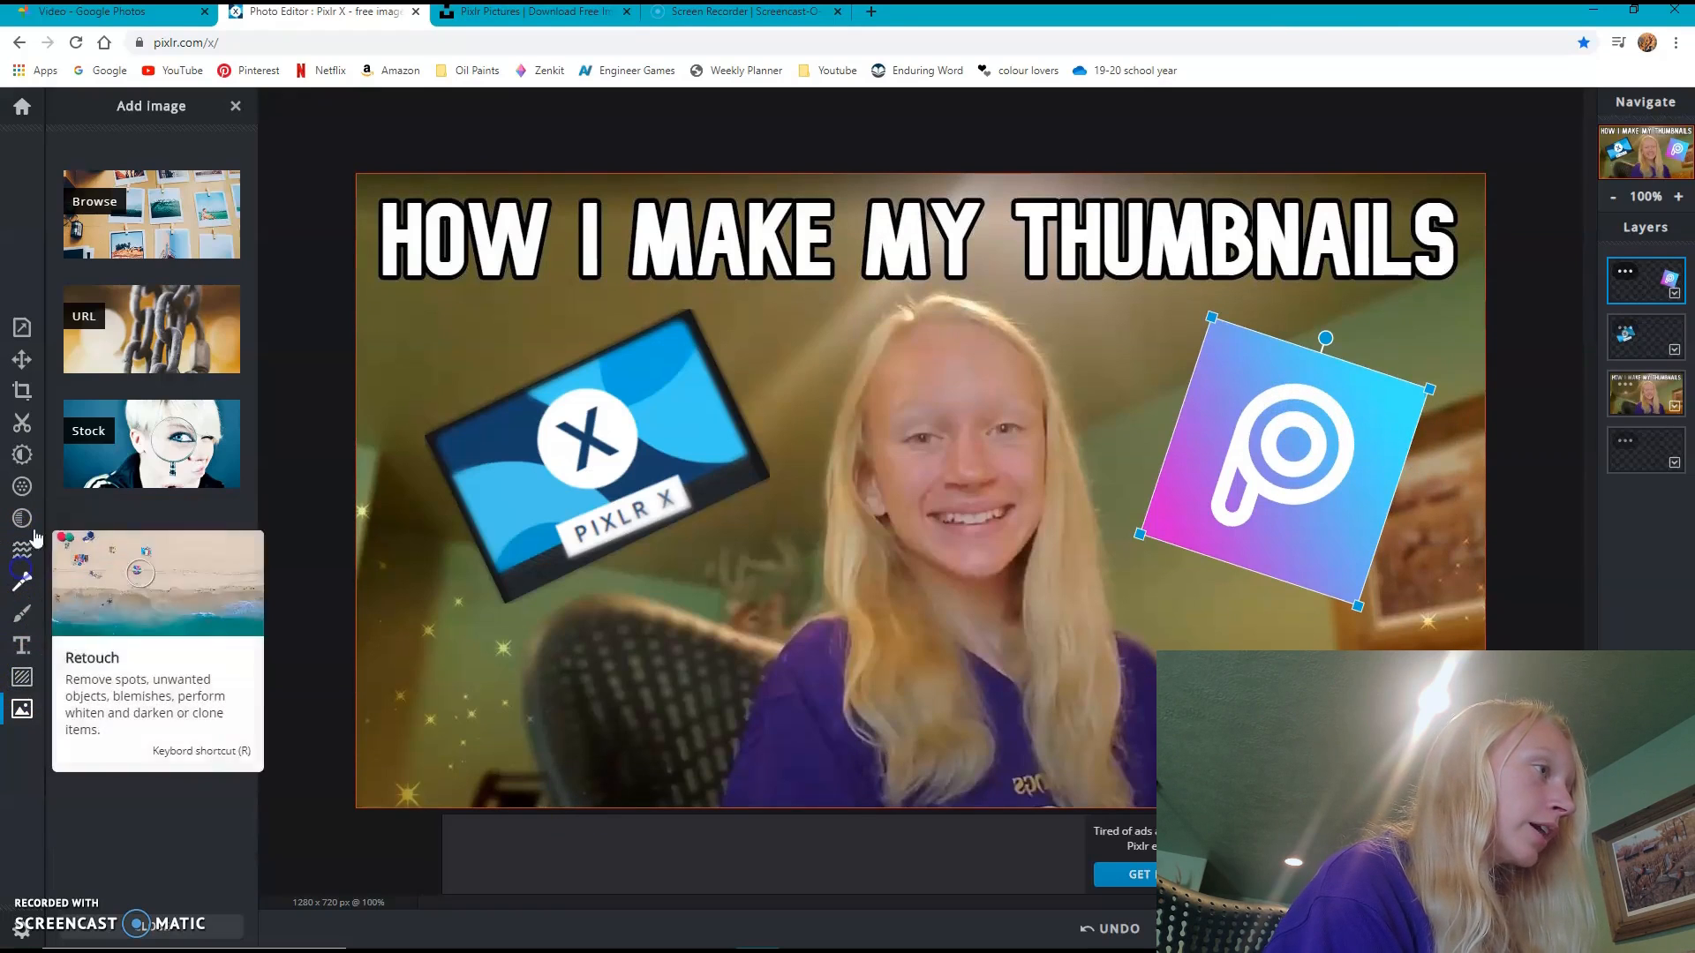
- Soften the edges of the PicsArt icon with the Retouch blur brush
left_click(22, 581)
left_click(166, 193)
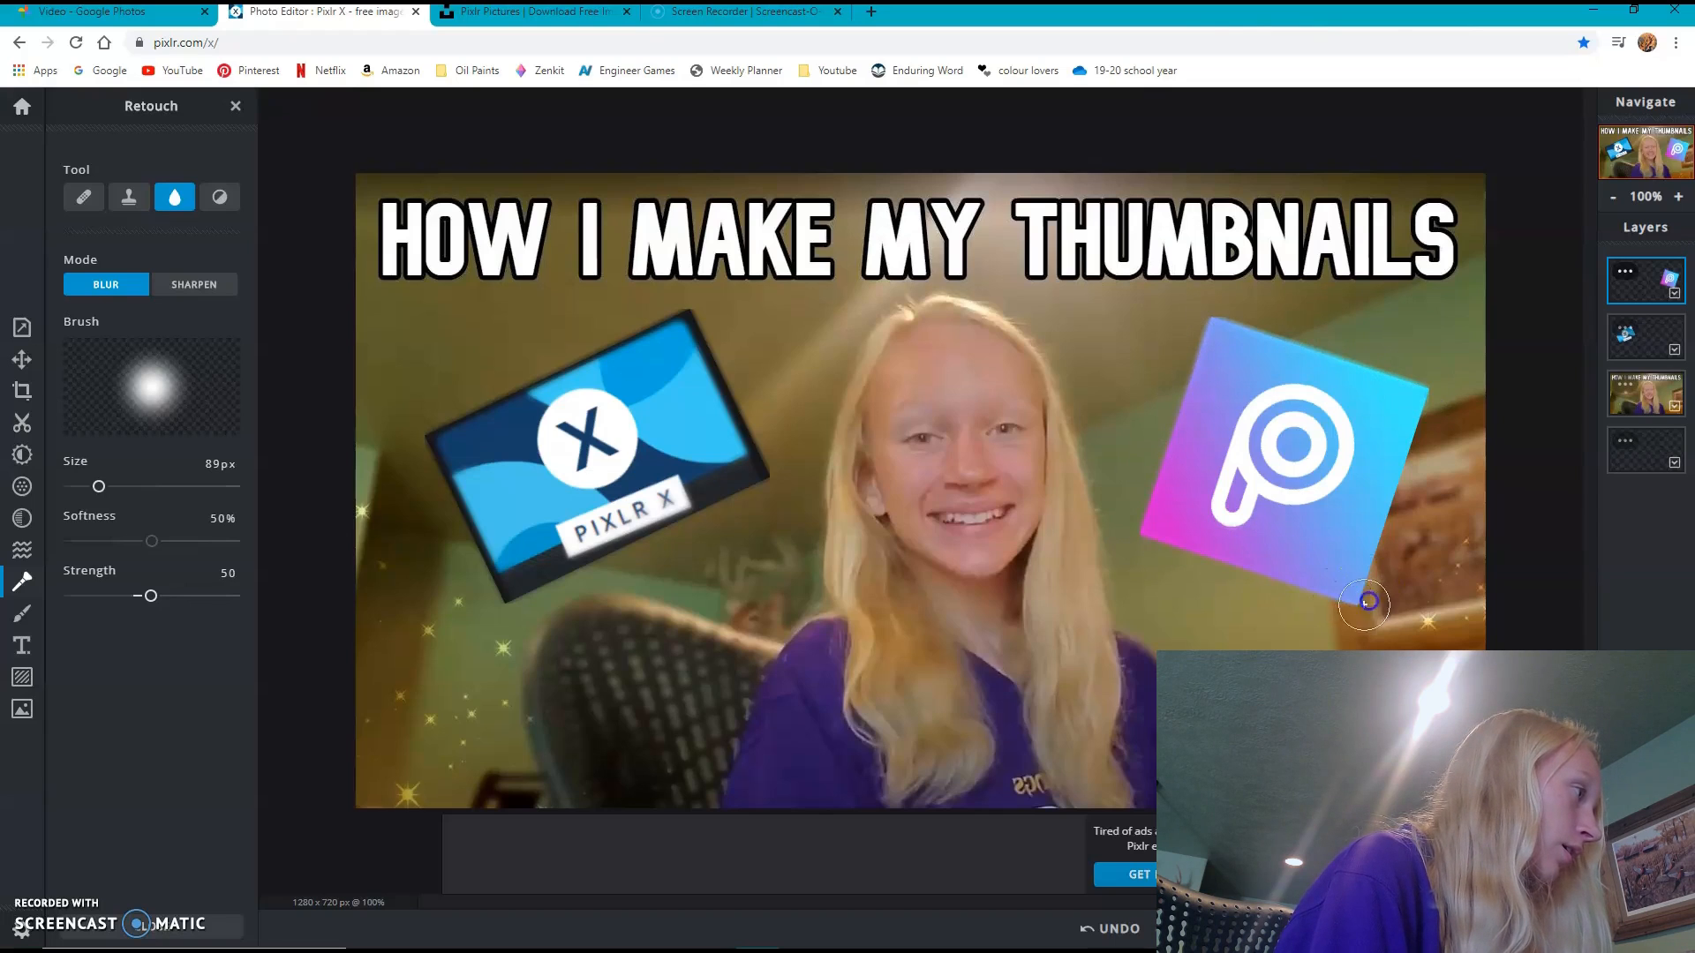
mouse_move(1388, 536)
left_mouse_down()
mouse_move(1426, 390)
mouse_move(1364, 607)
left_mouse_up()
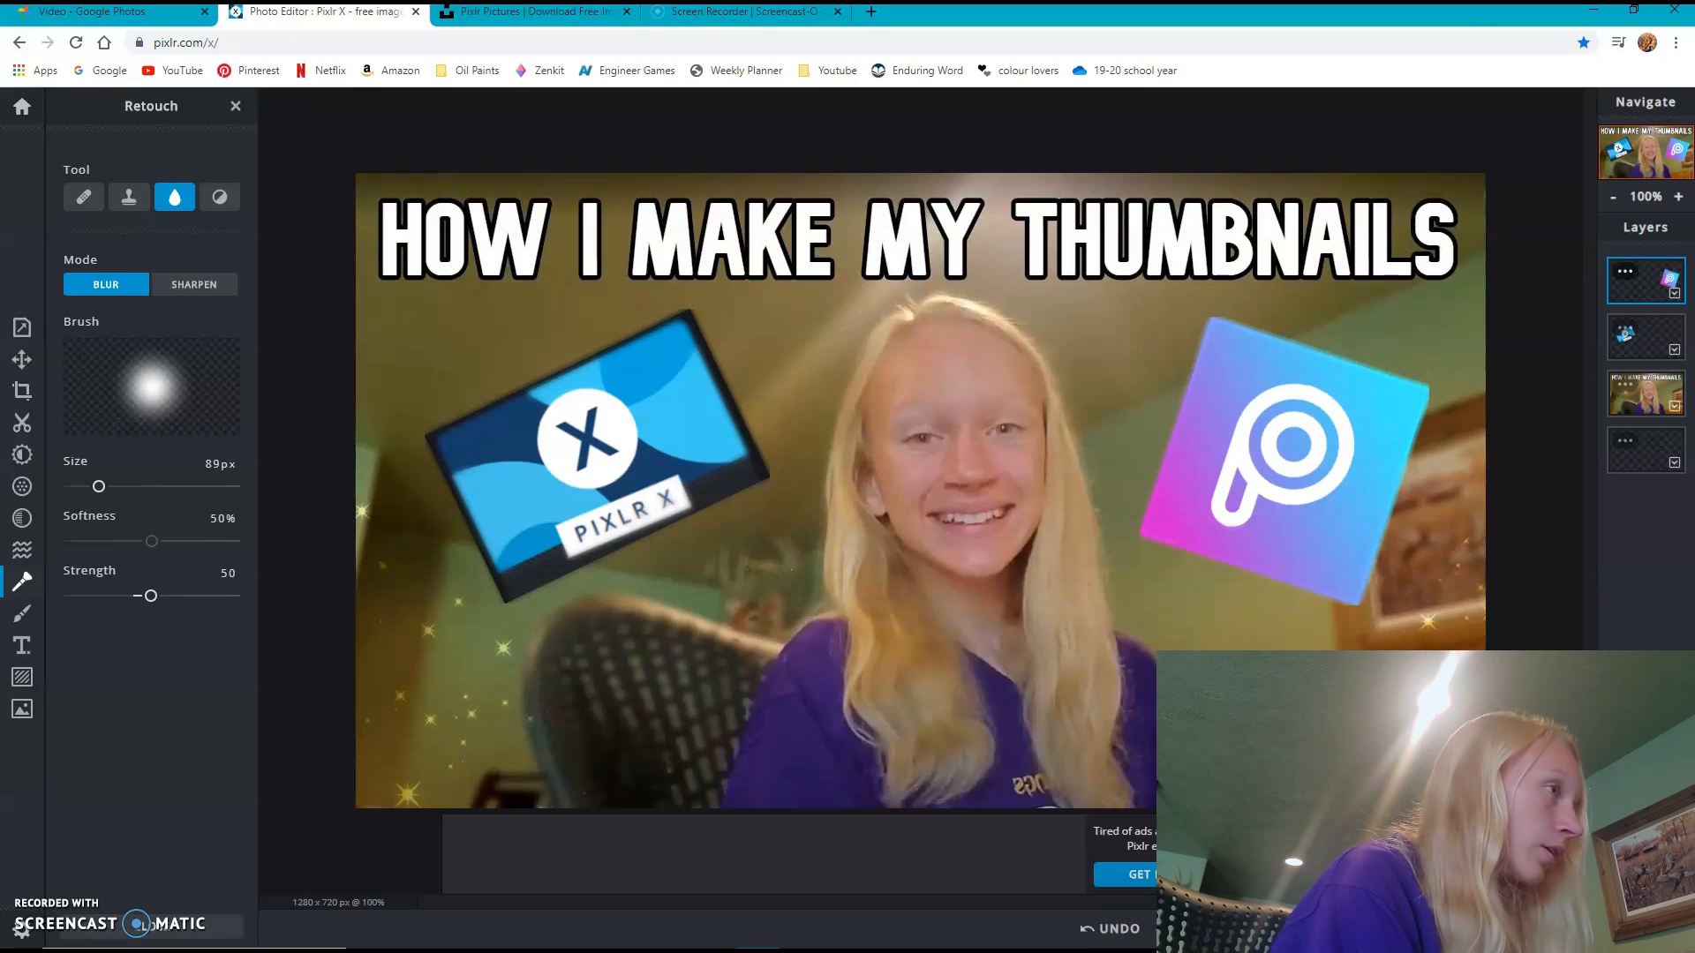
- Download the finished thumbnail as a JPG named "final how i edit my thumbnails thumbnail"
left_click(19, 356)
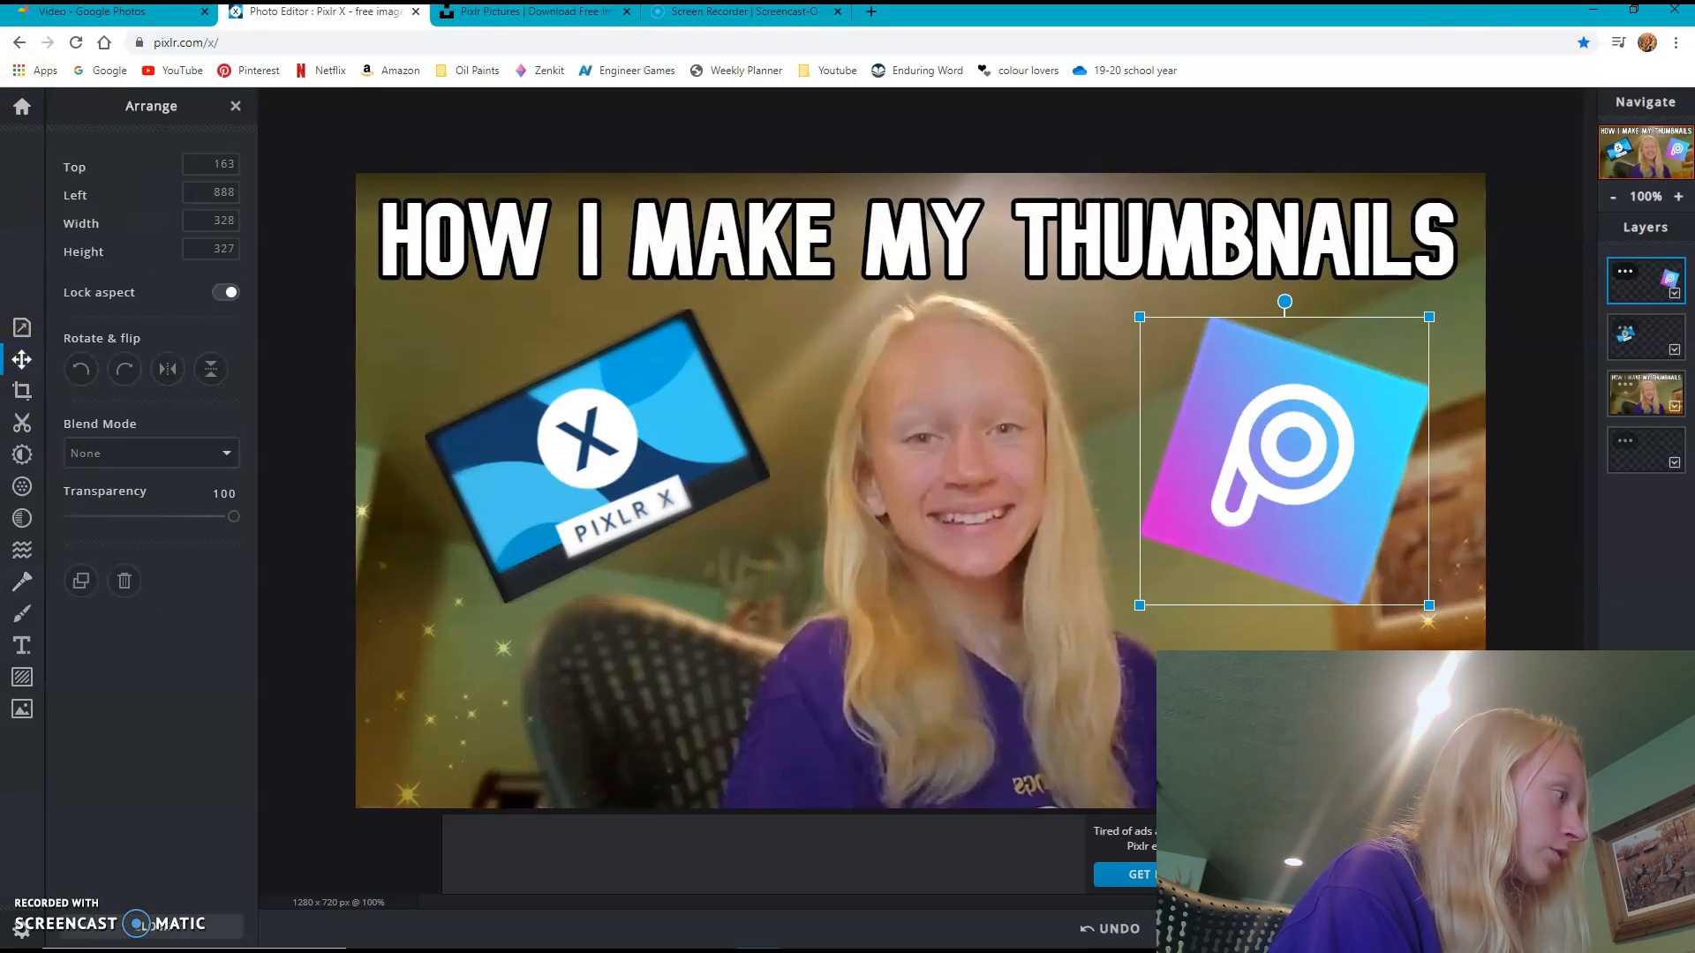
key("ctrl+s")
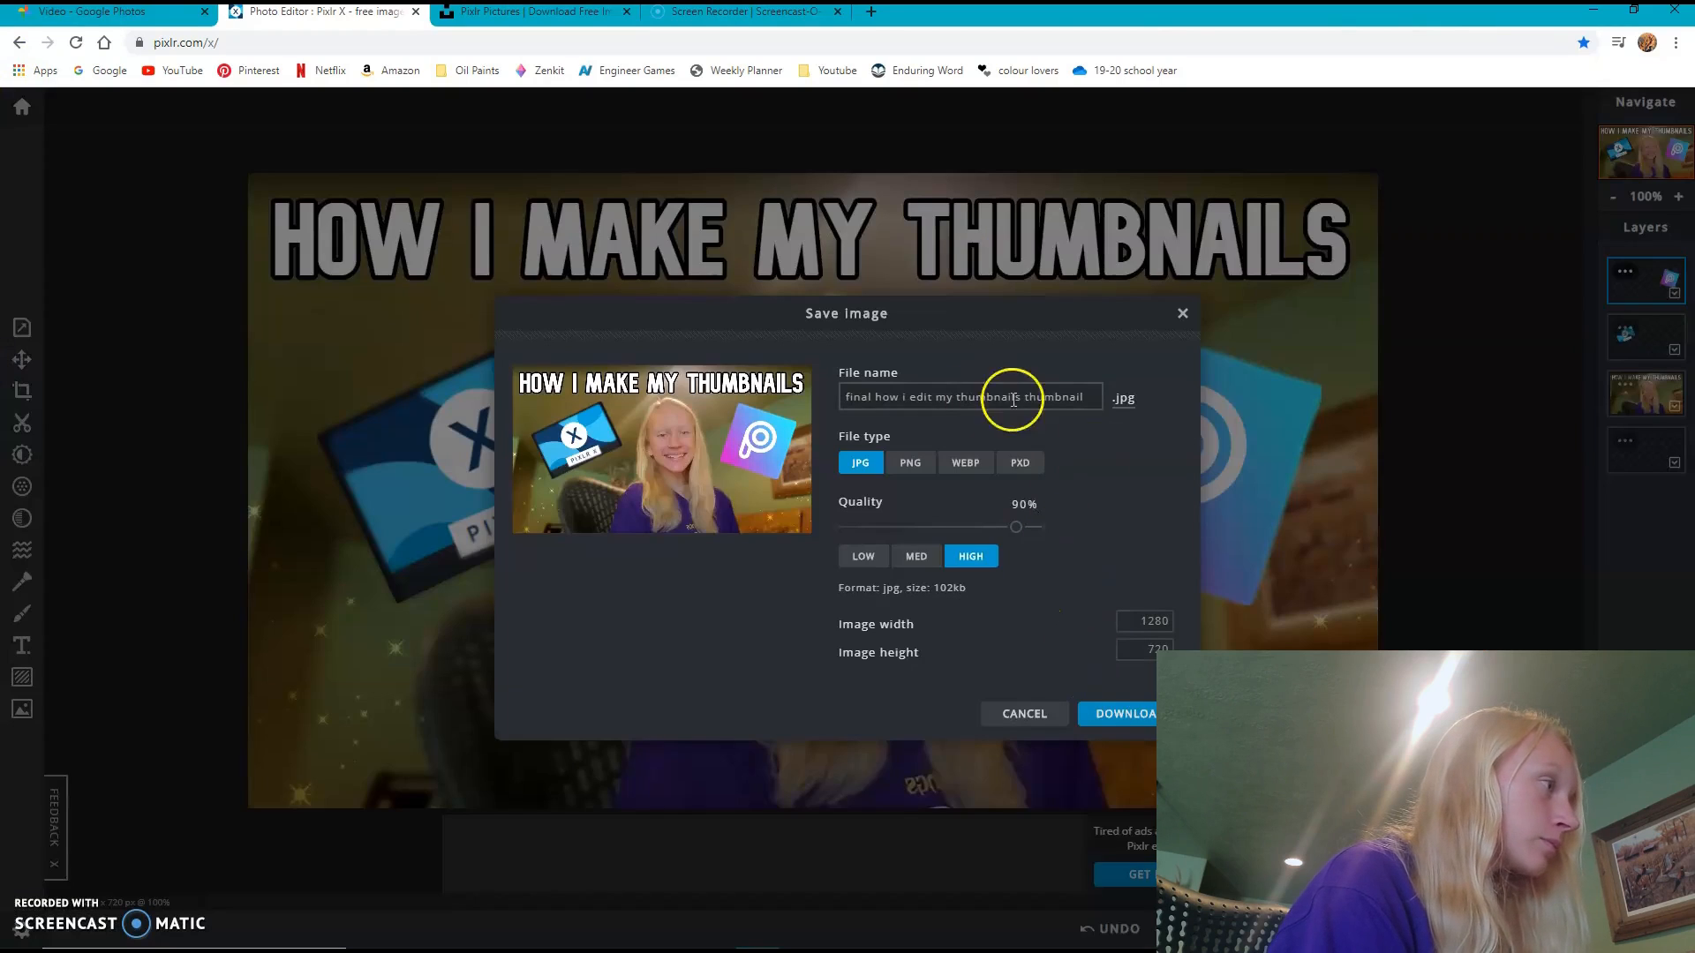
left_click(1121, 714)
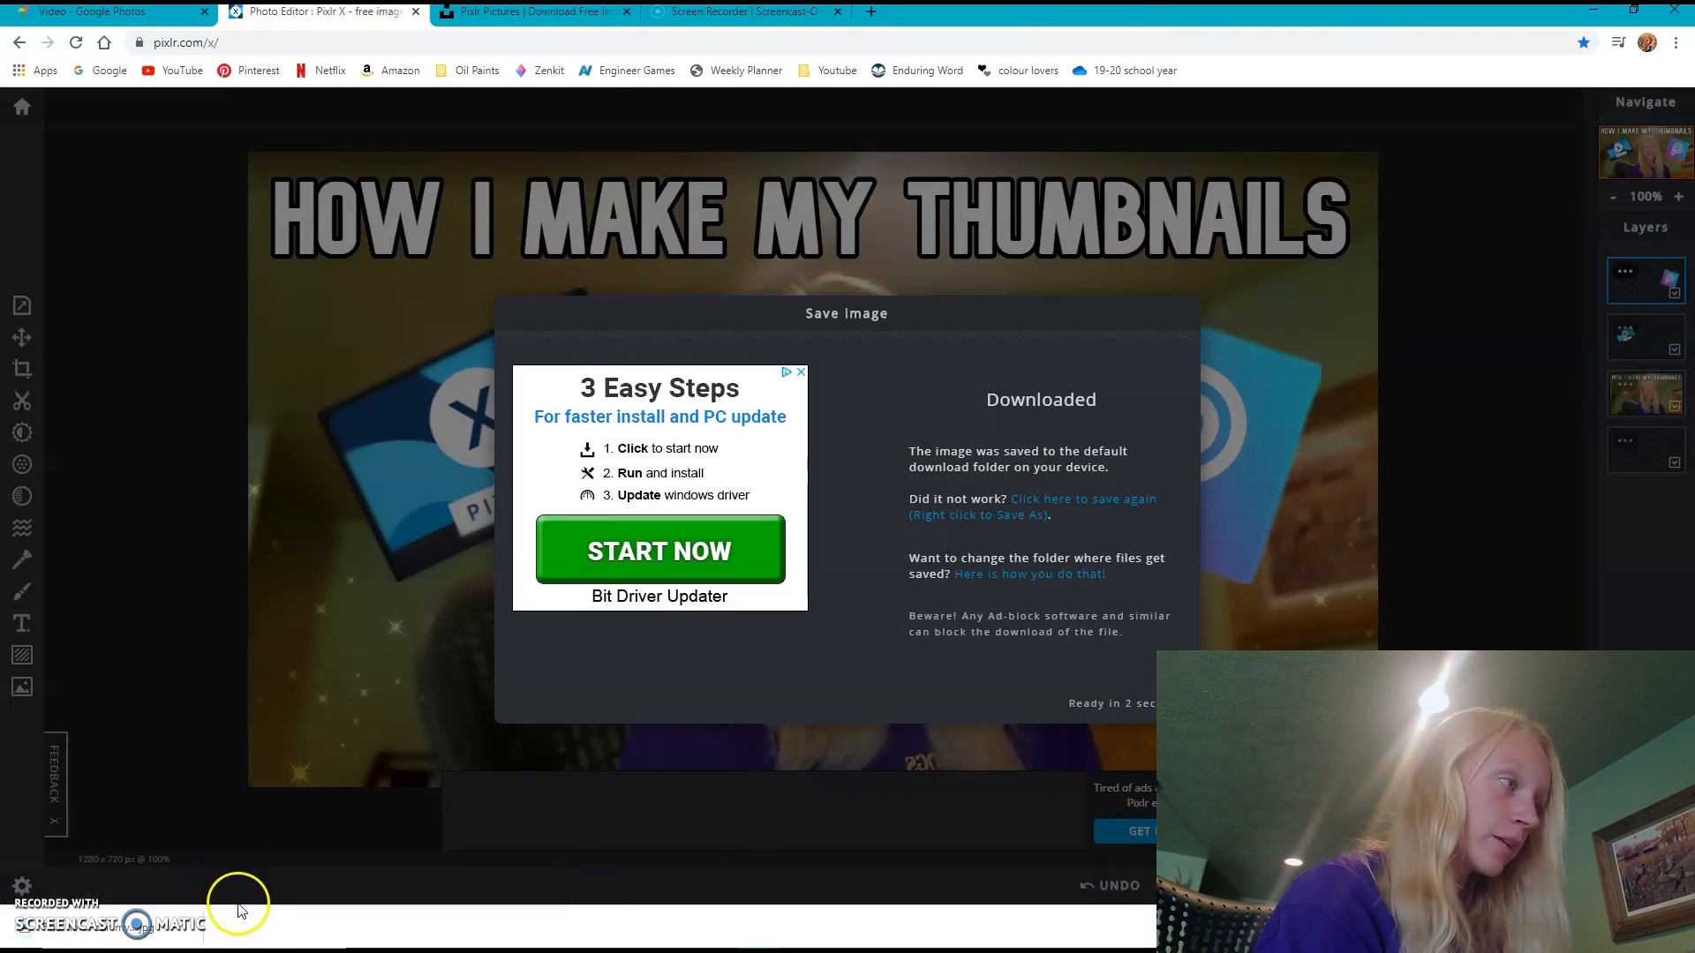
- Put the downloaded final thumbnail into the thumbnail folder of "how i edit my thumbnails" under 2020 videos
left_click(186, 927)
left_click(227, 868)
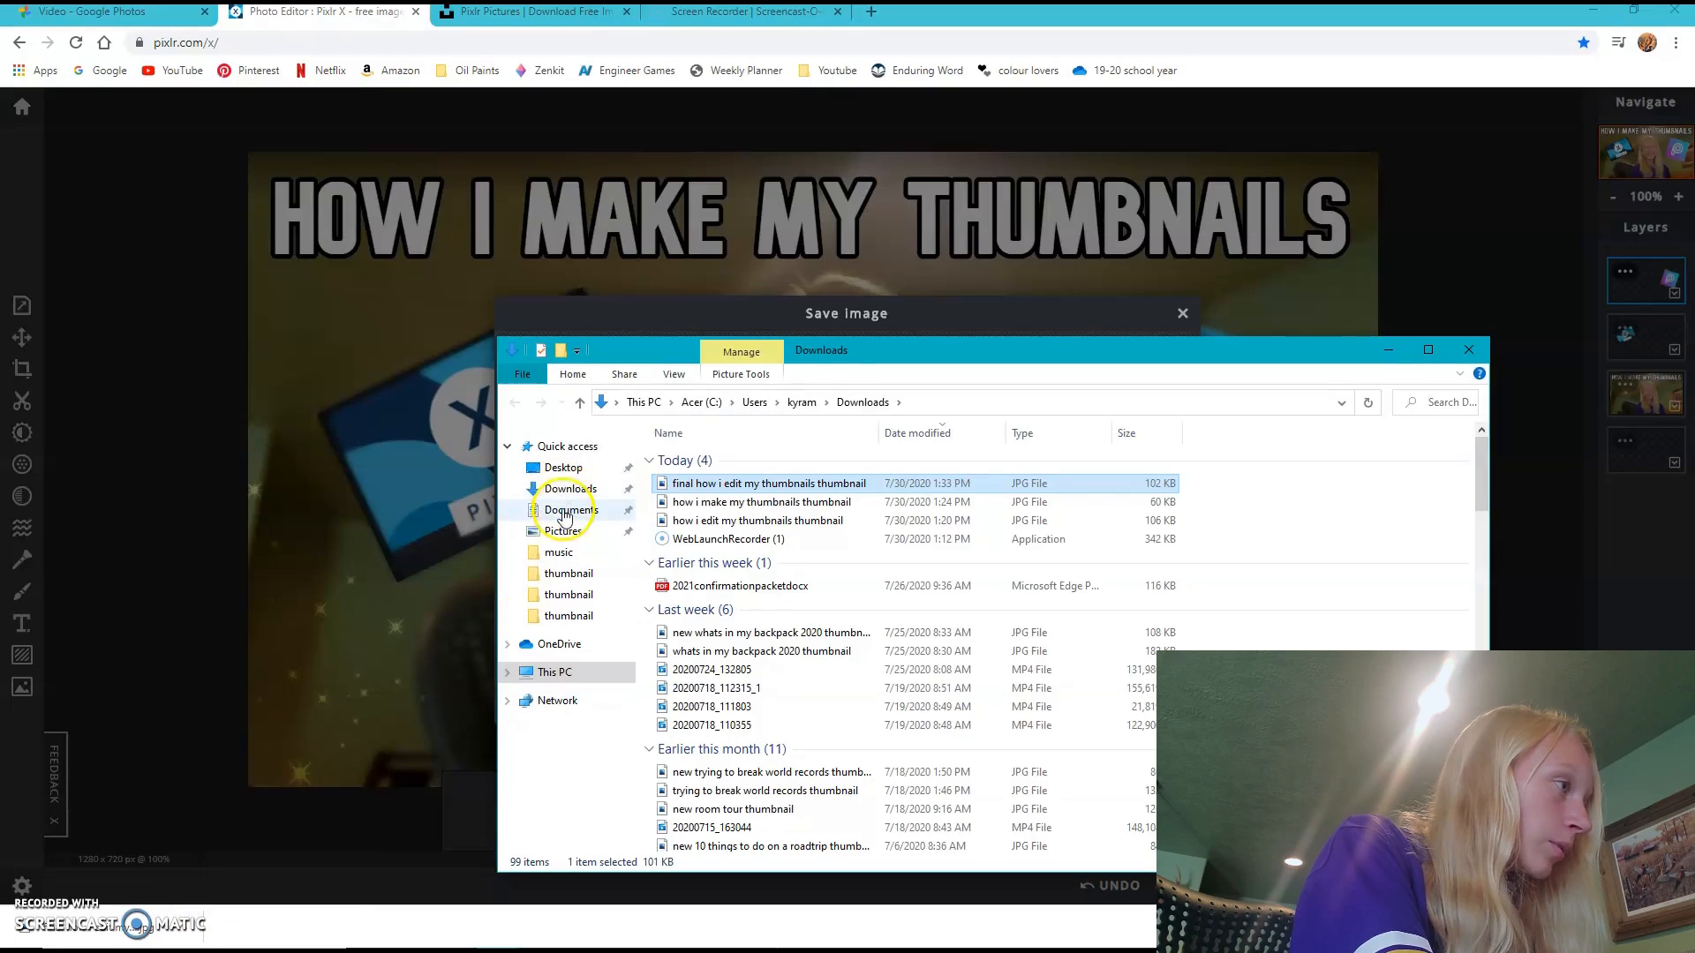
left_click(565, 488)
left_click(565, 512)
double_click(716, 533)
double_click(717, 530)
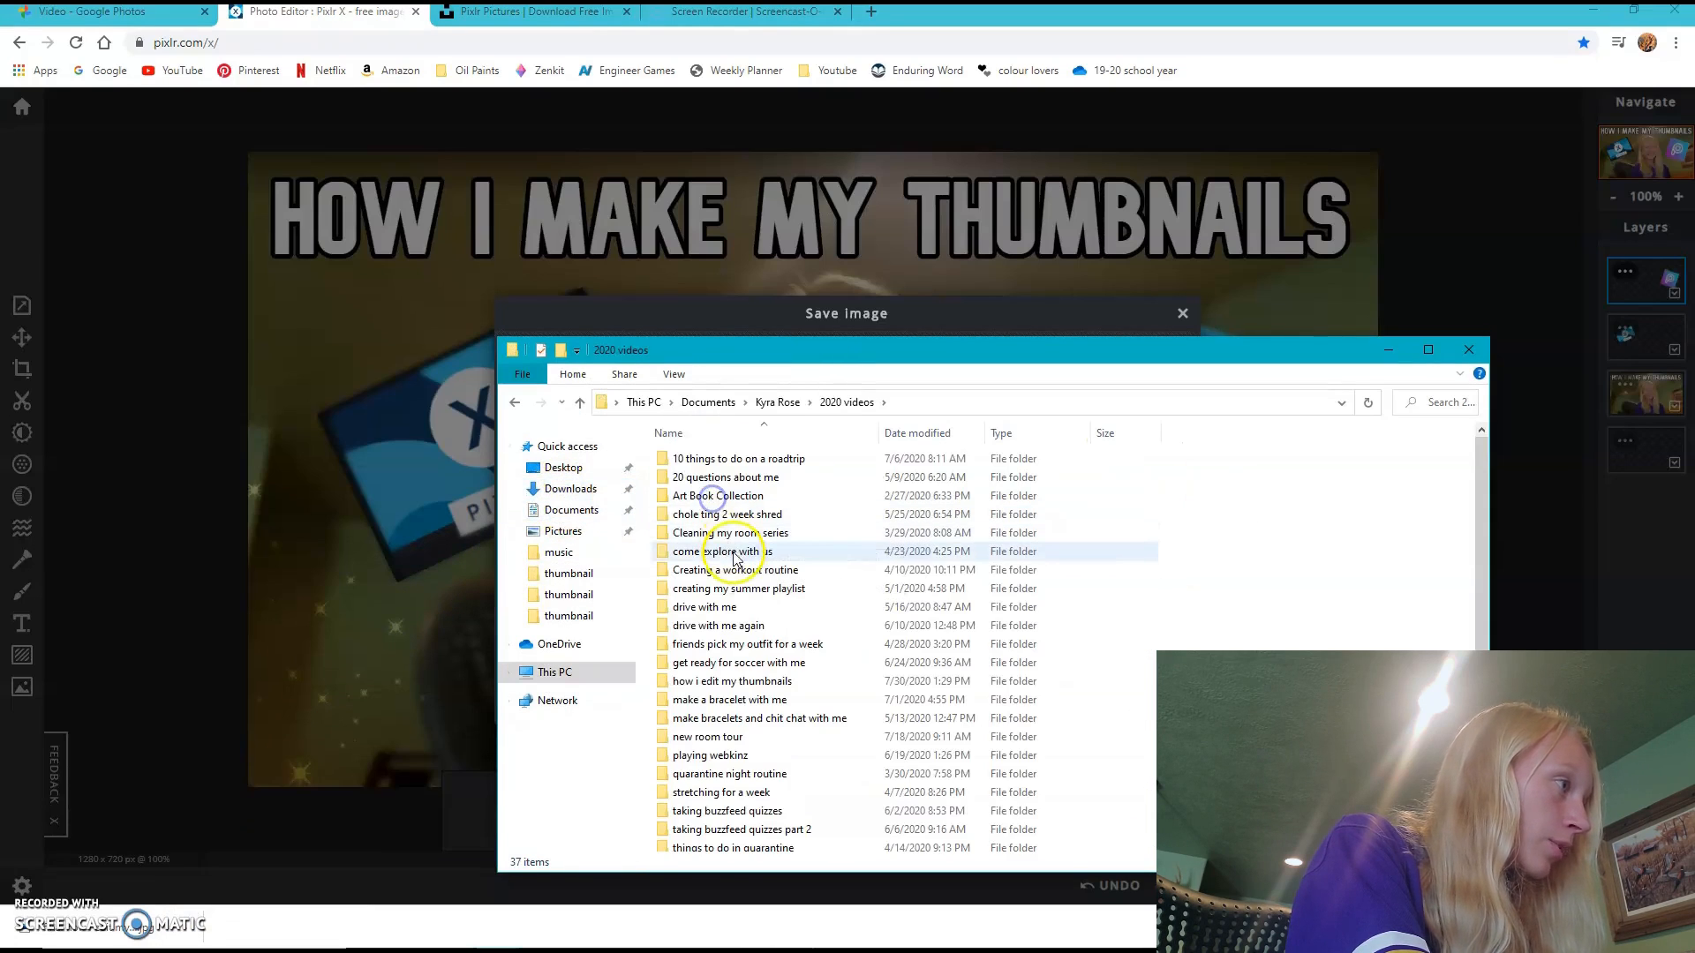
double_click(740, 683)
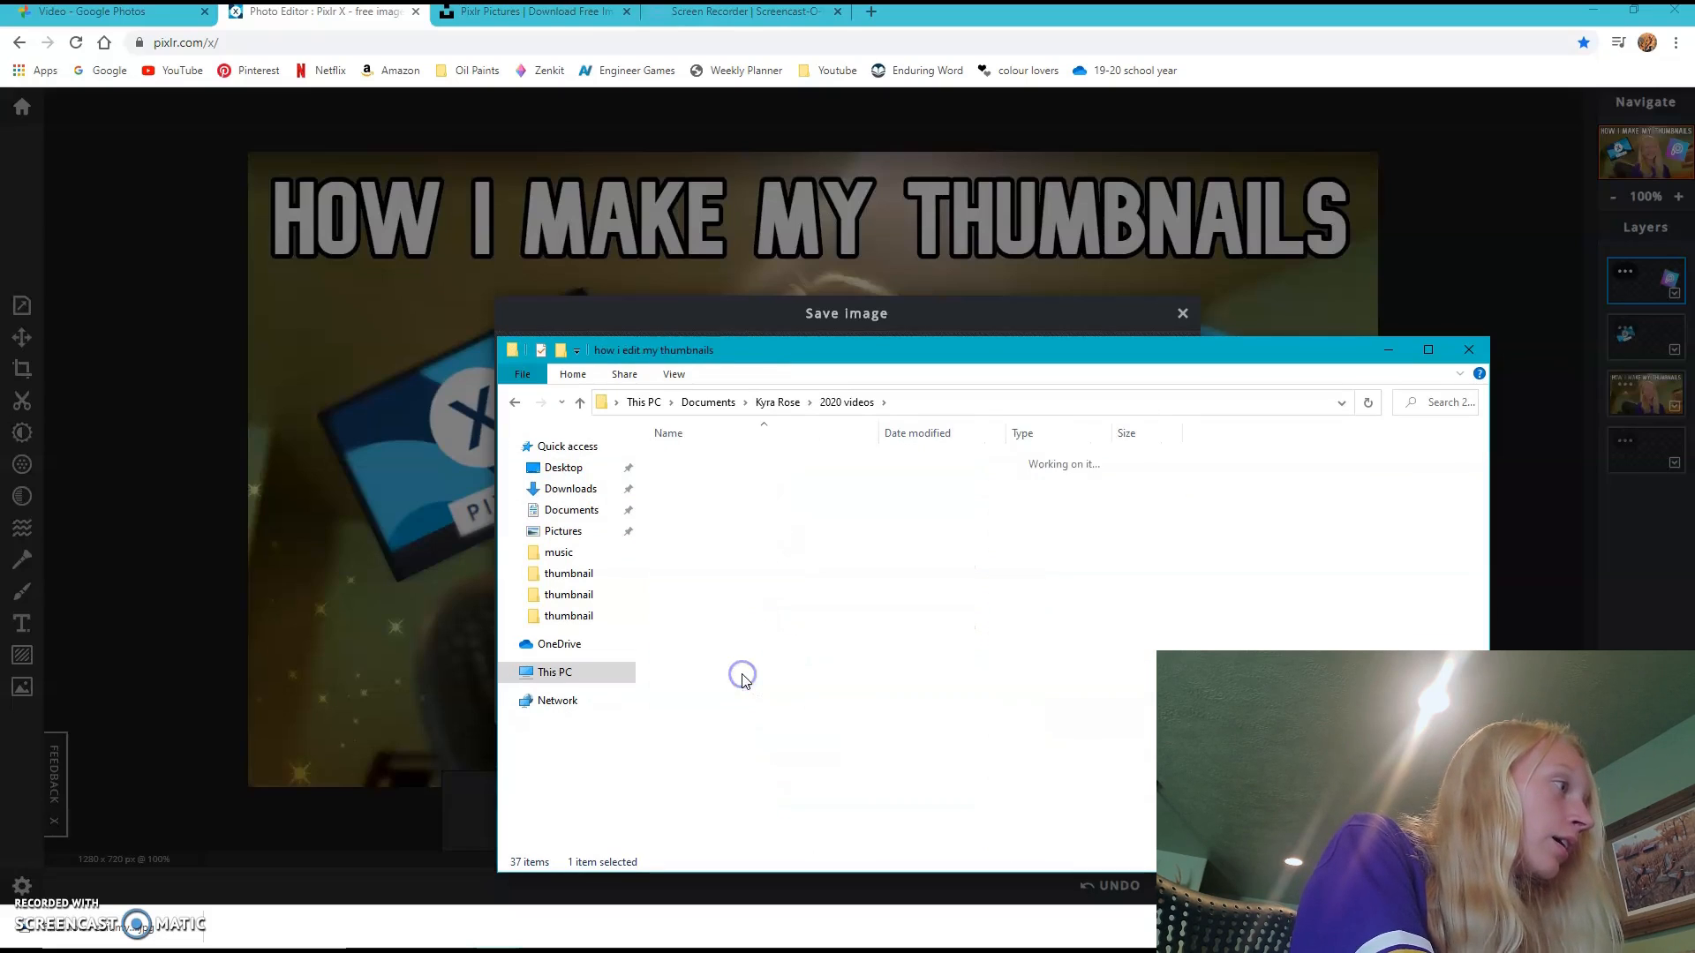
double_click(697, 481)
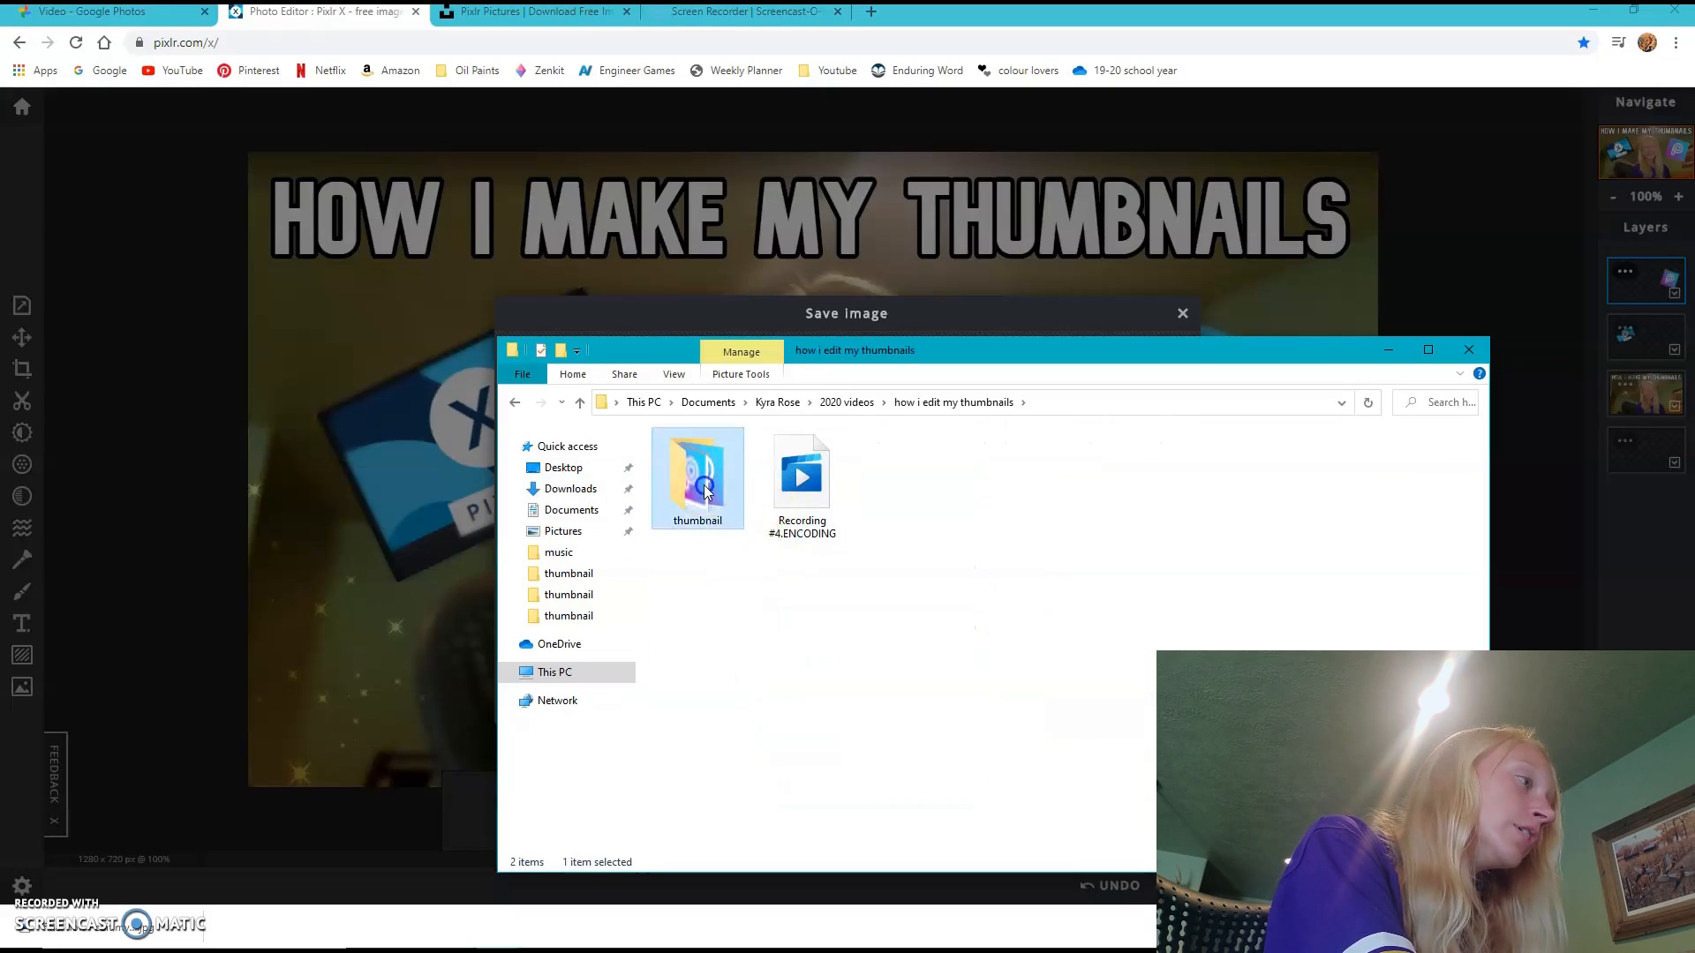
key("ctrl+v")
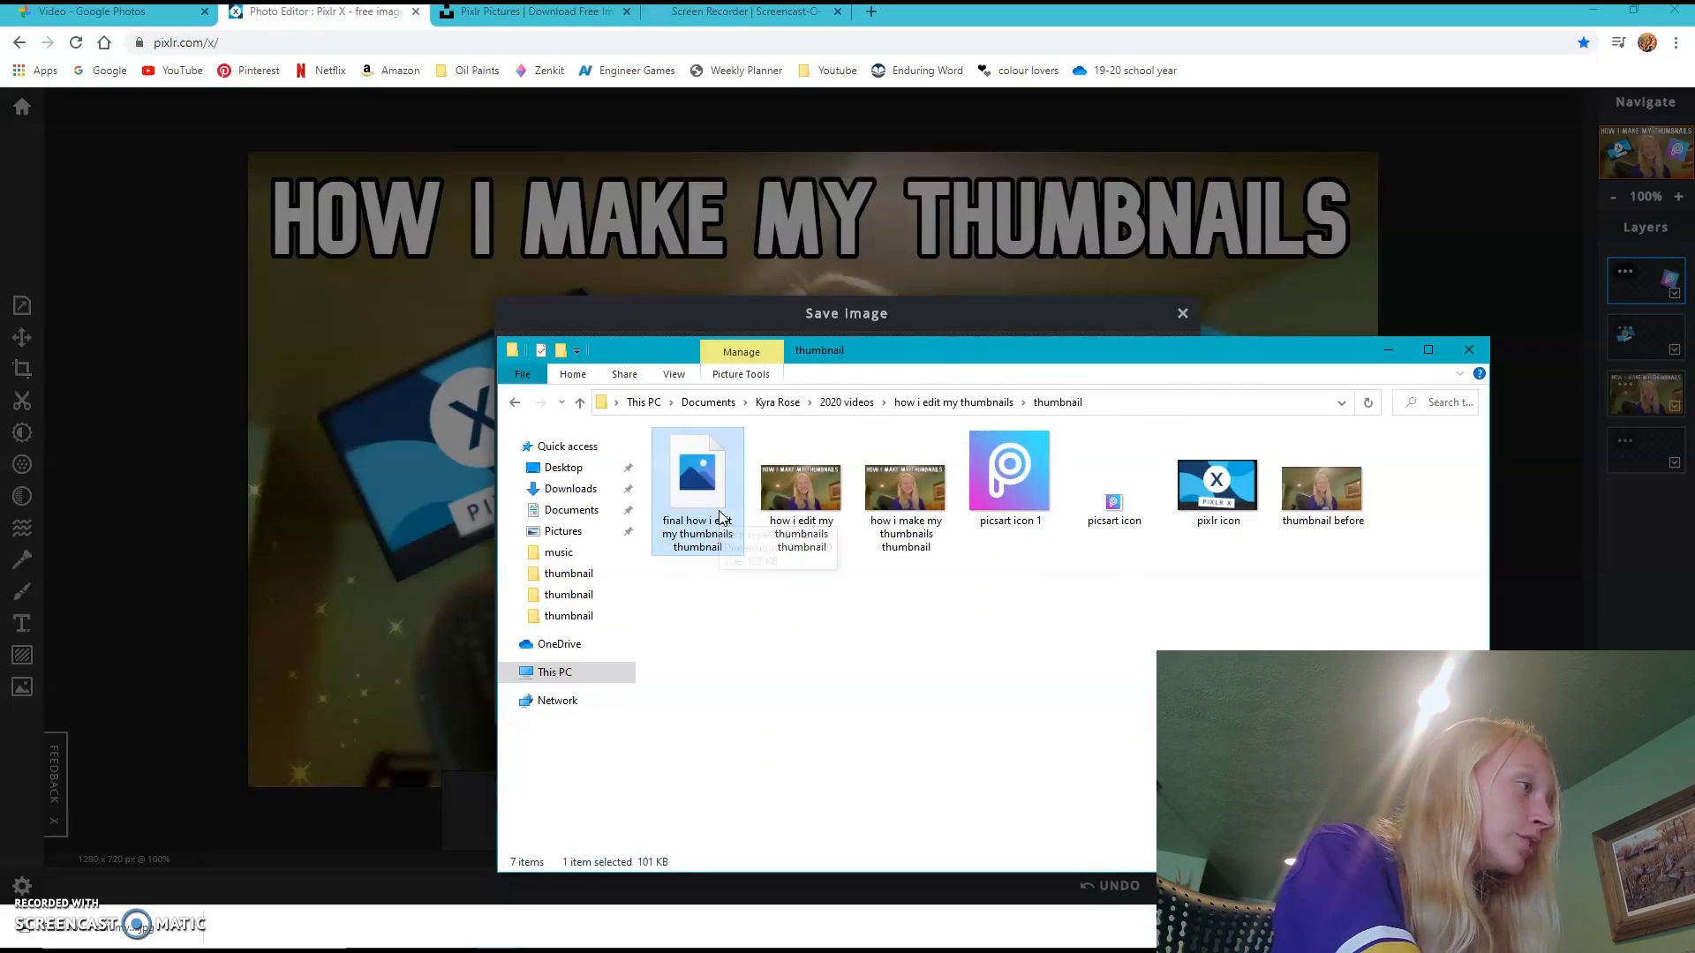